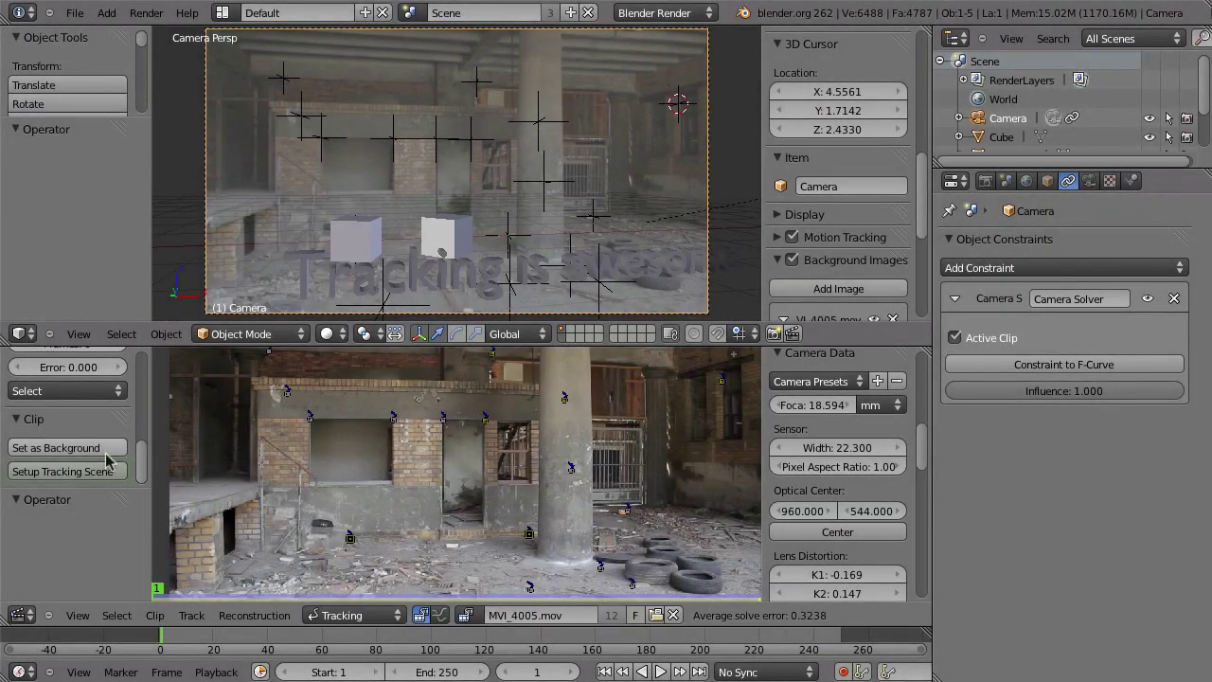
{"action": "left_click", "coordinate": [72, 474]}
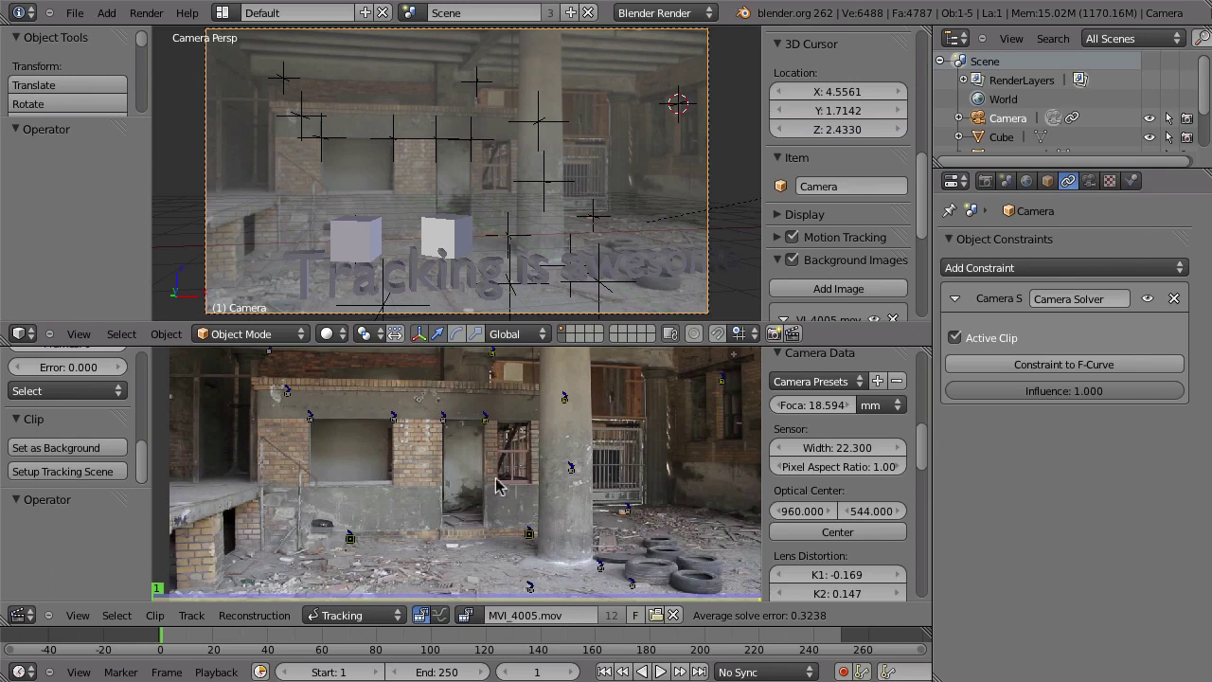
{"action": "right_click", "coordinate": [480, 292]}
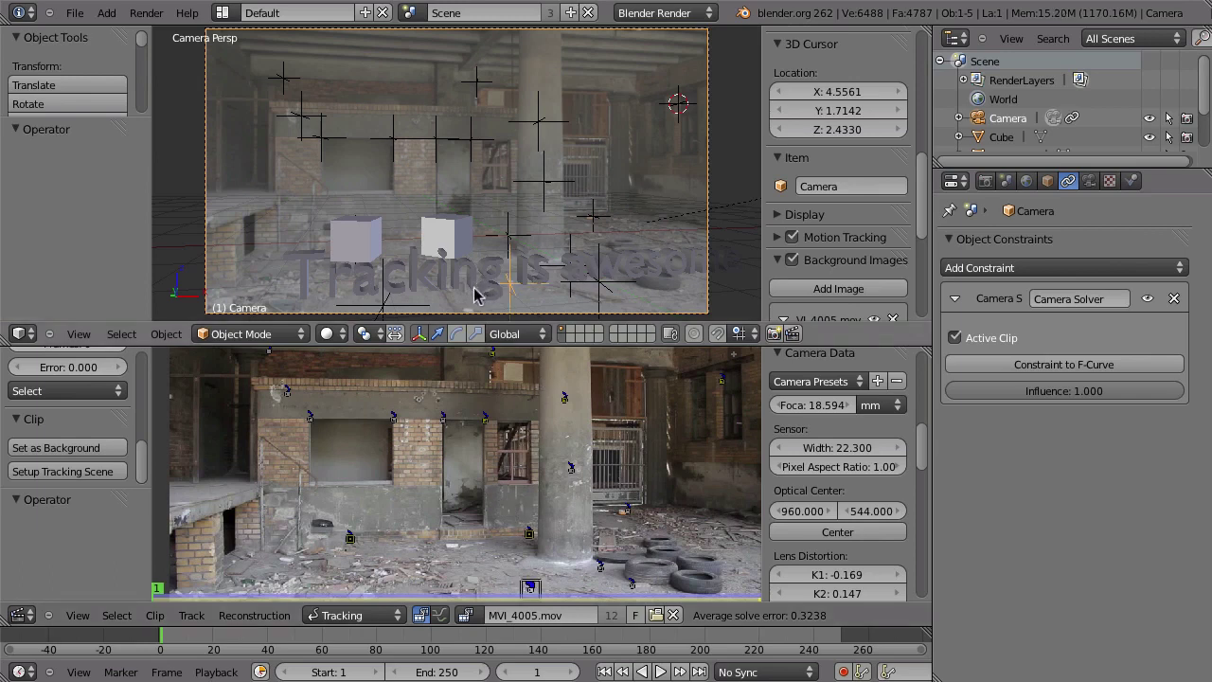
{"action": "right_click", "coordinate": [456, 236]}
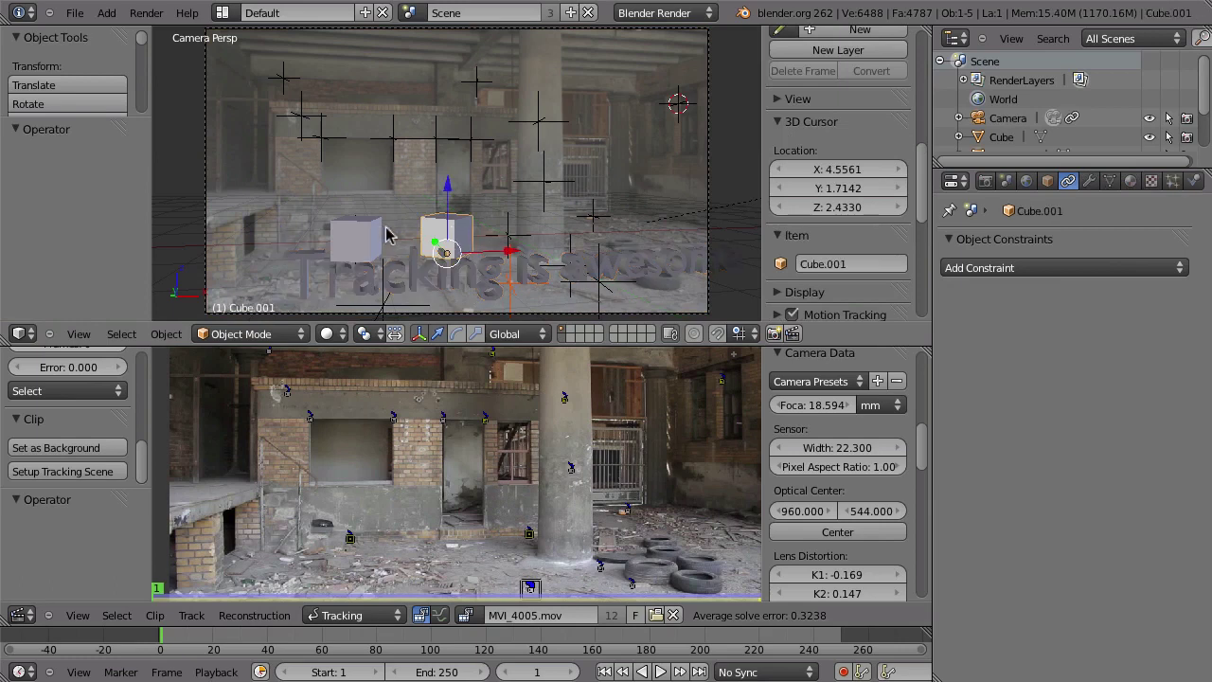
{"action": "right_click", "coordinate": [473, 309]}
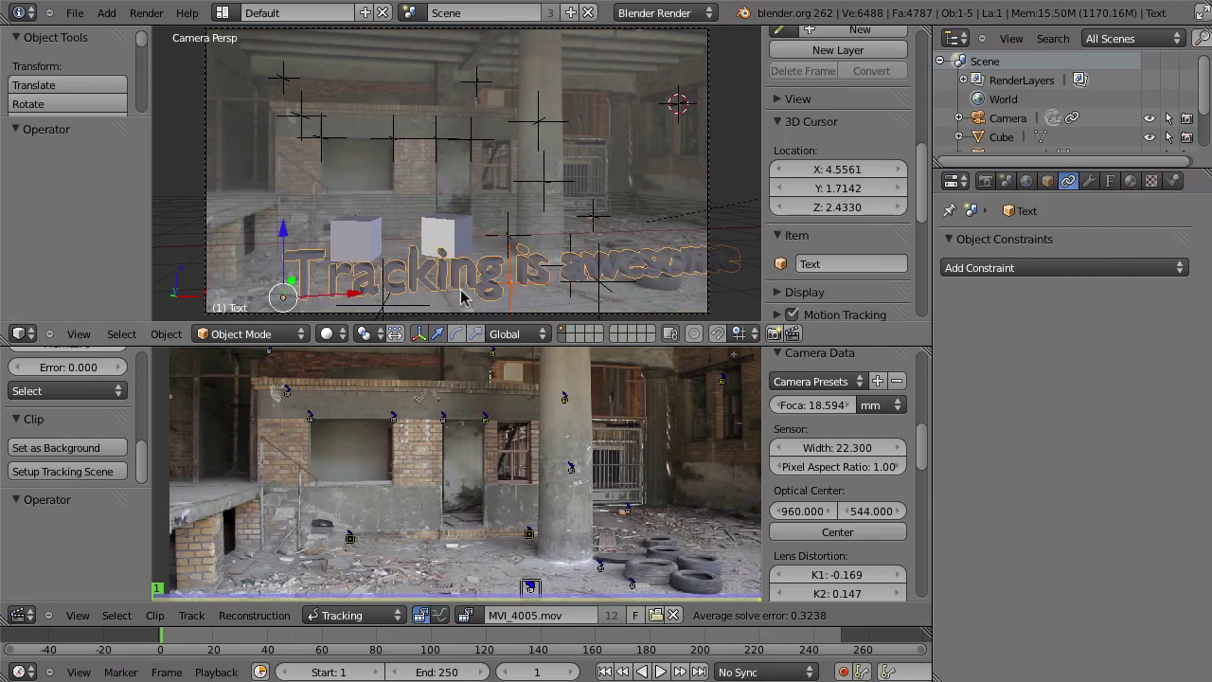
Play the scene animation through the tracked camera, and render the current frame
{"action": "key", "text": "alt+a"}
{"action": "key", "text": "Escape"}
{"action": "key", "text": "F12"}
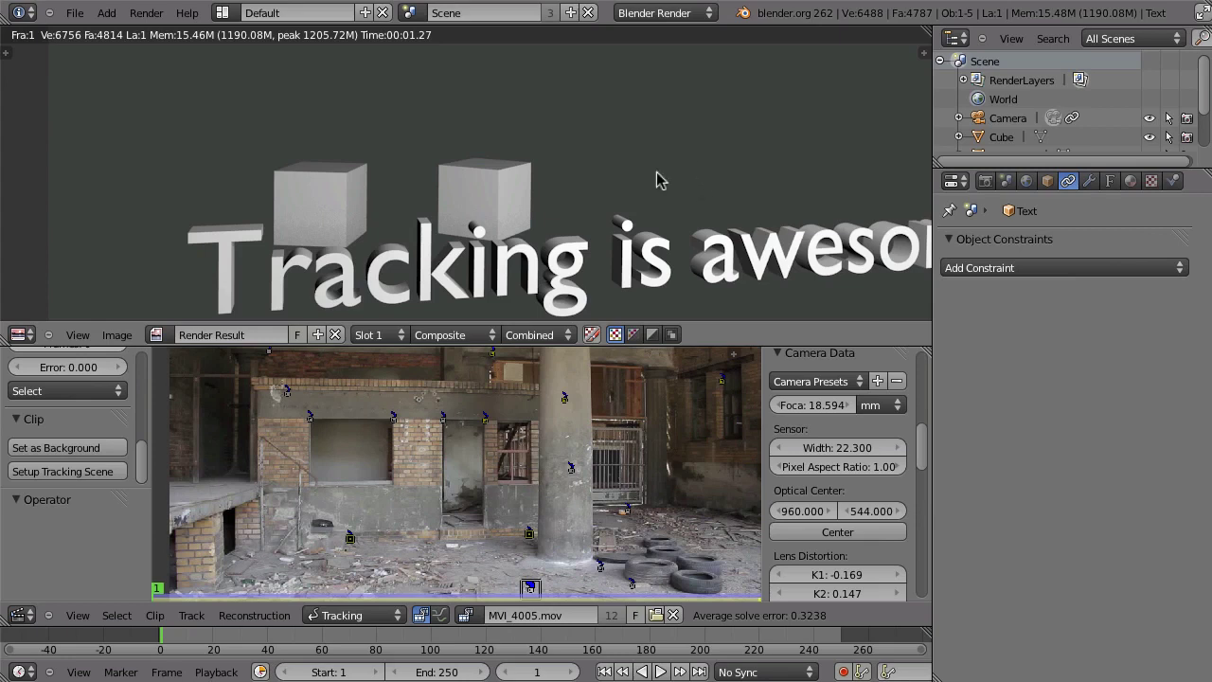
{"action": "key", "text": "Escape"}
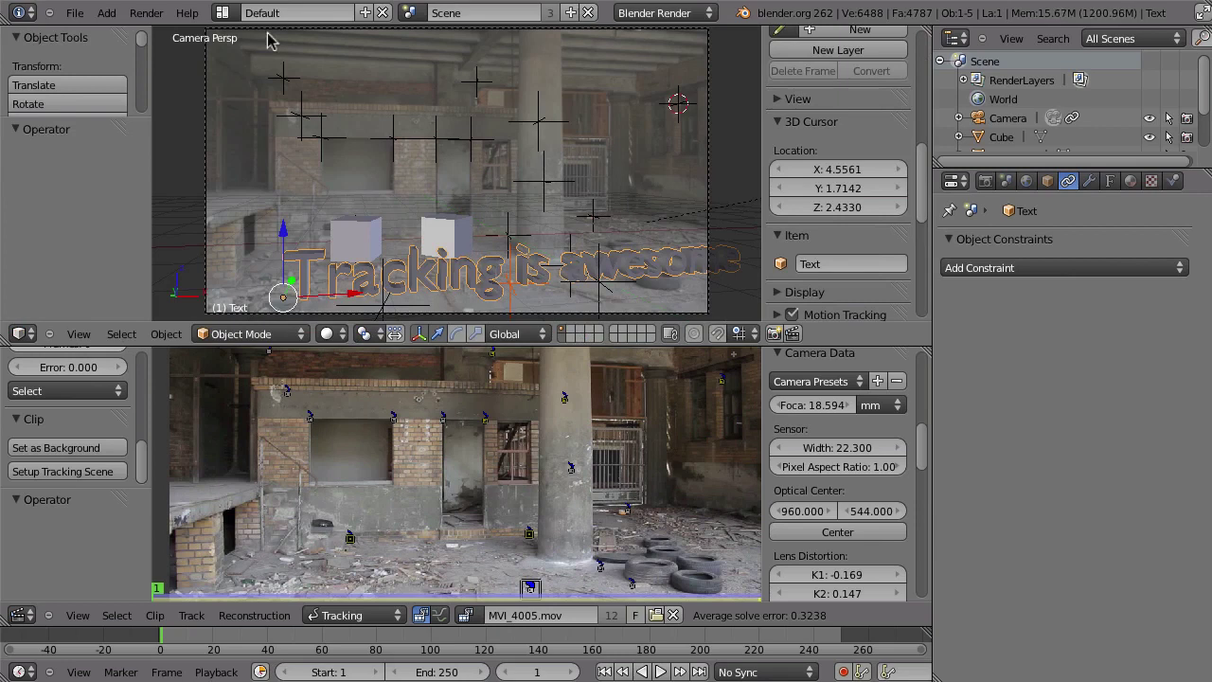
Switch to the Compositing screen layout and add a Viewer output node to the node setup
{"action": "left_click", "coordinate": [221, 12]}
{"action": "left_click", "coordinate": [241, 58]}
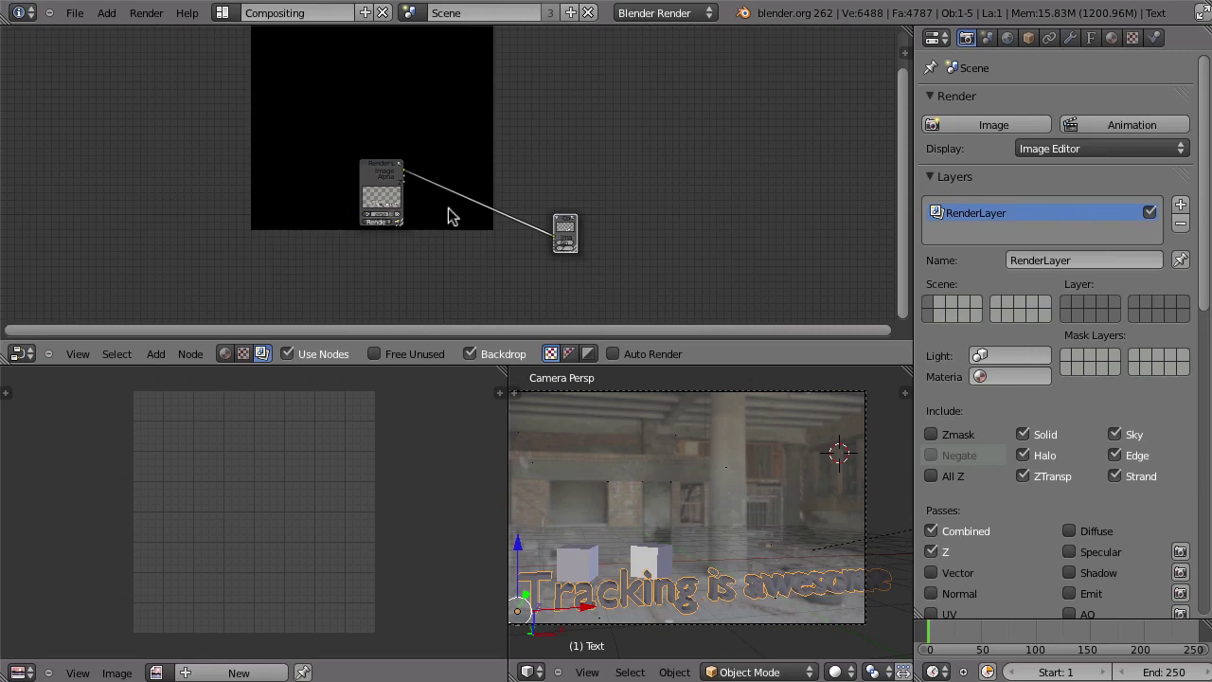
{"action": "key", "text": "shift+a"}
{"action": "mouse_move", "coordinate": [438, 163]}
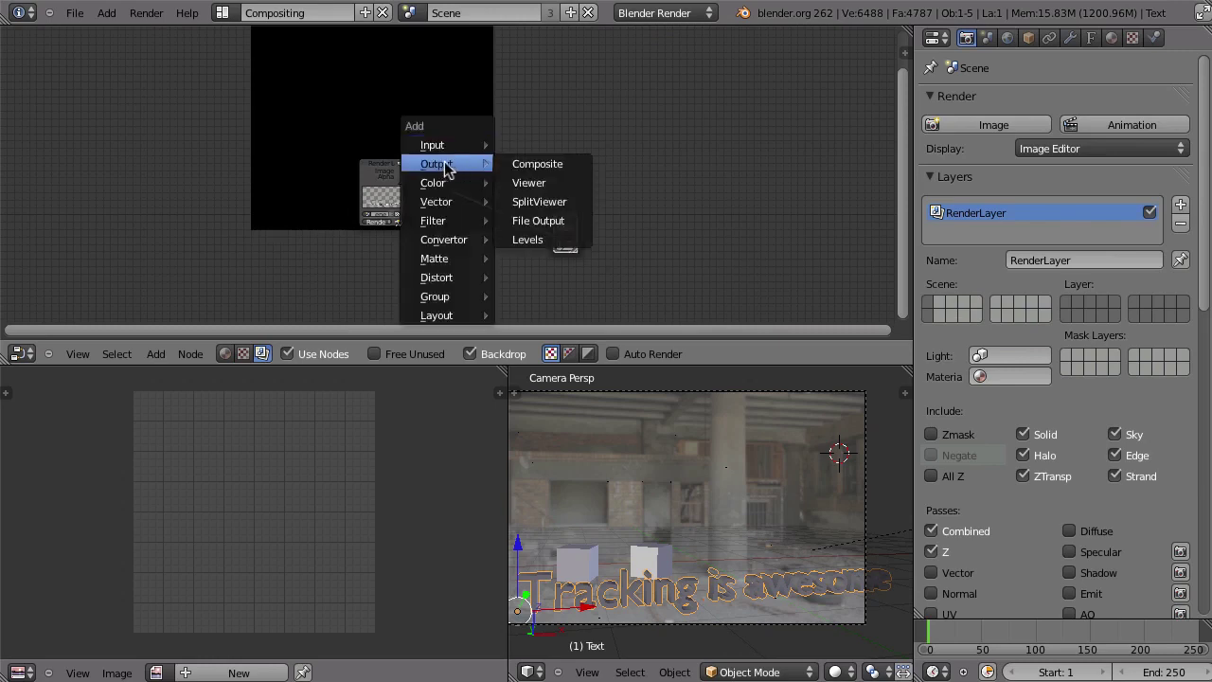
{"action": "left_click", "coordinate": [530, 184]}
Maximize the node editor and connect the Render Layers image to the Viewer node as the backdrop
{"action": "key", "text": "ctrl+Up"}
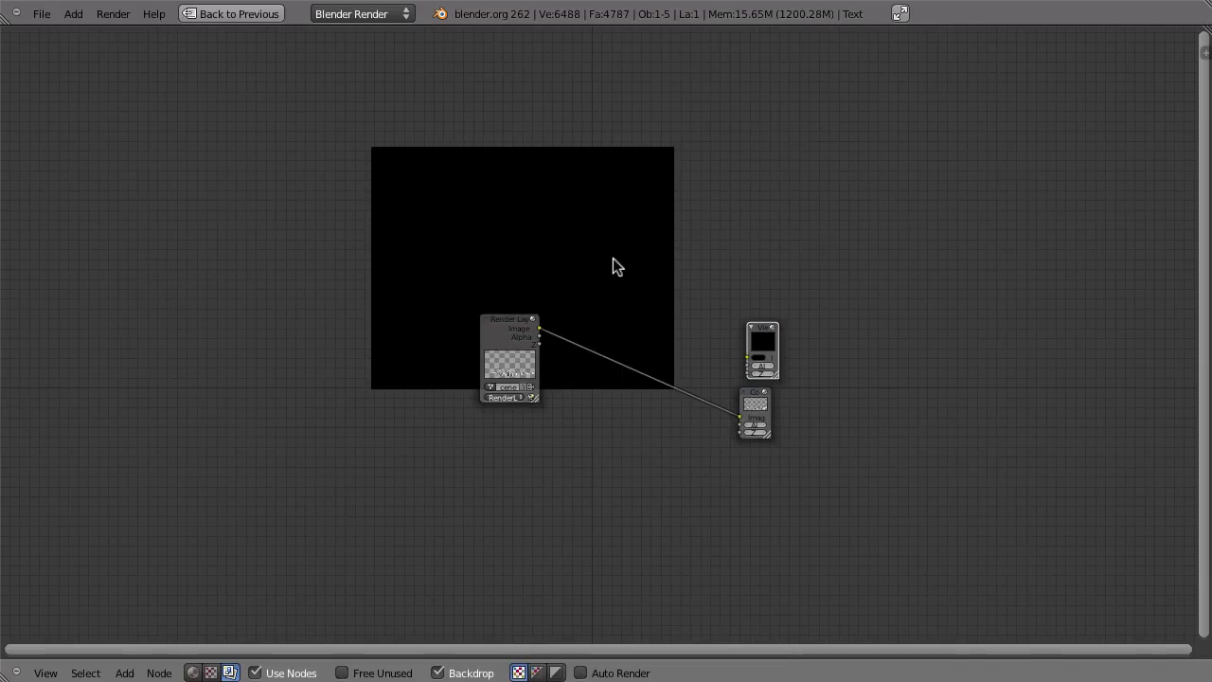
{"action": "left_click", "coordinate": [504, 339], "text": "ctrl+shift"}
{"action": "middle_click_drag", "start_coordinate": [577, 395], "coordinate": [610, 496], "text": "alt"}
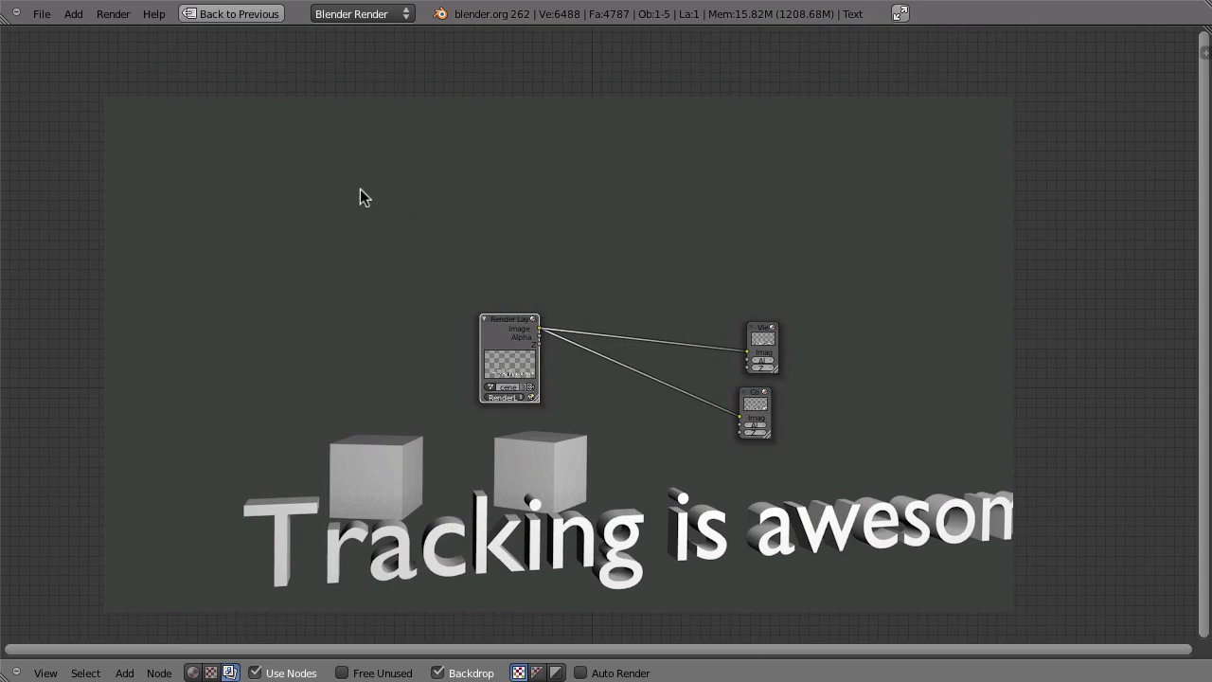
Add a Movie Clip input node to the compositing setup
{"action": "key", "text": "shift+a"}
{"action": "mouse_move", "coordinate": [355, 173]}
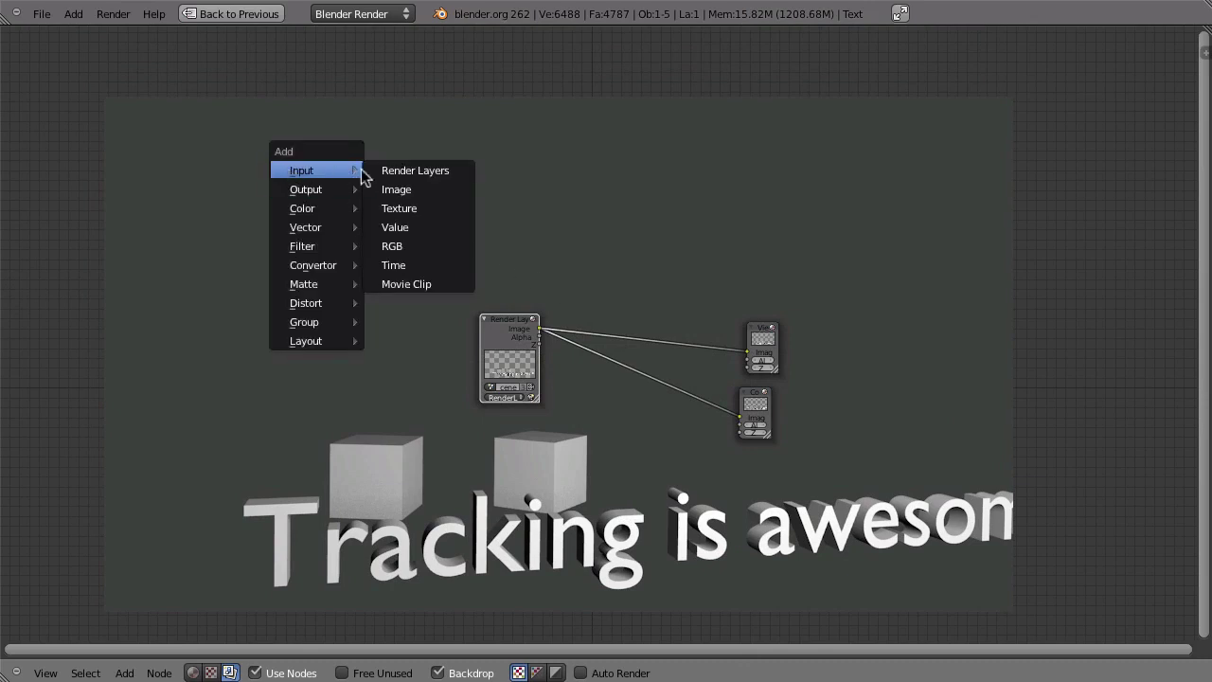
{"action": "left_click", "coordinate": [414, 284]}
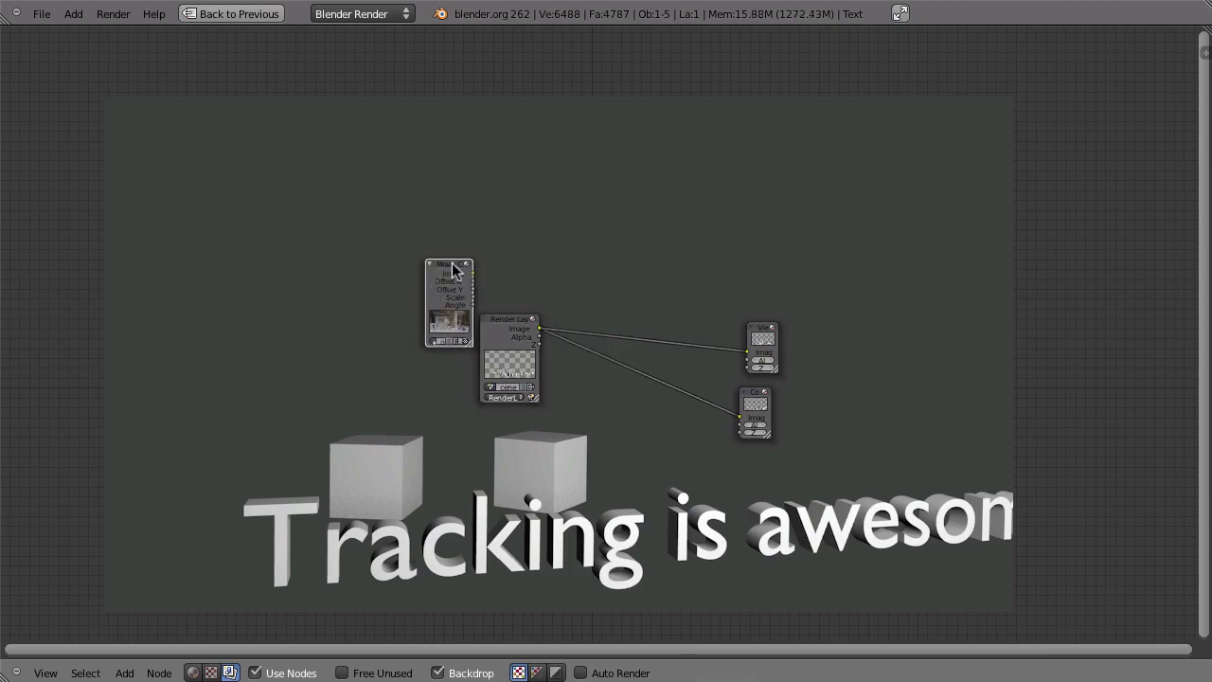
{"action": "scroll", "coordinate": [530, 286], "scroll_direction": "up", "scroll_amount": 4}
{"action": "left_click", "coordinate": [528, 248]}
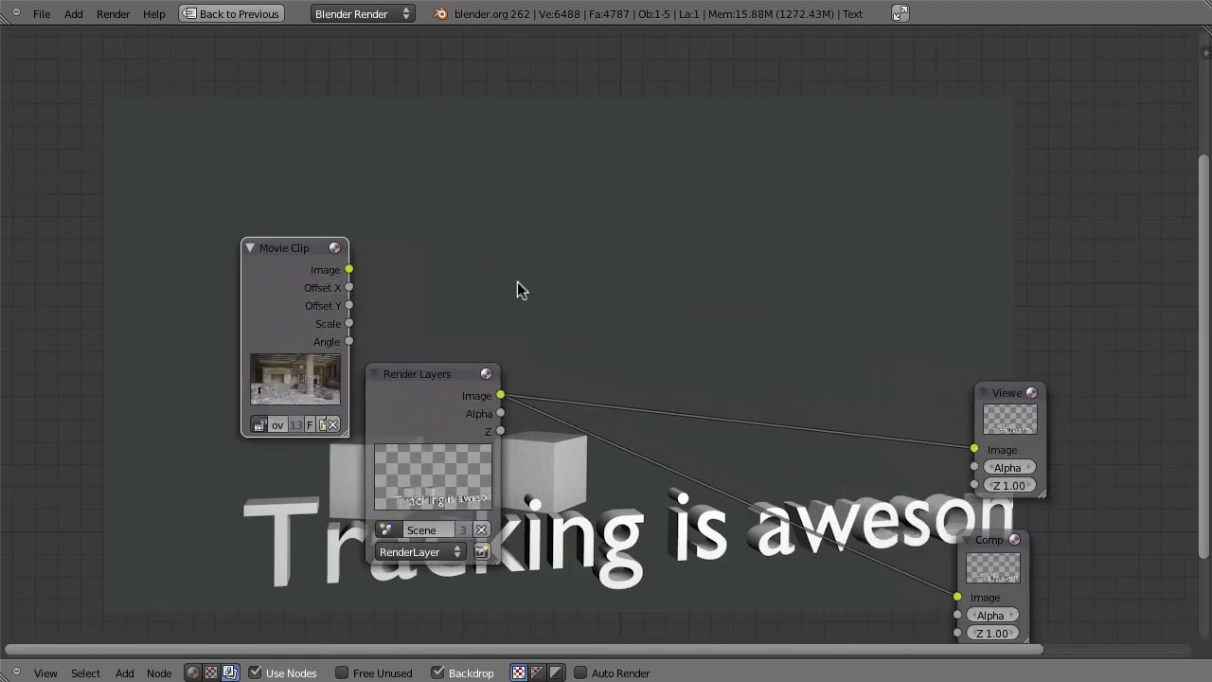
{"action": "scroll", "coordinate": [517, 284], "scroll_direction": "down", "scroll_amount": 1}
{"action": "middle_click_drag", "start_coordinate": [506, 338], "coordinate": [509, 330]}
{"action": "scroll", "coordinate": [508, 330], "scroll_direction": "up", "scroll_amount": 1}
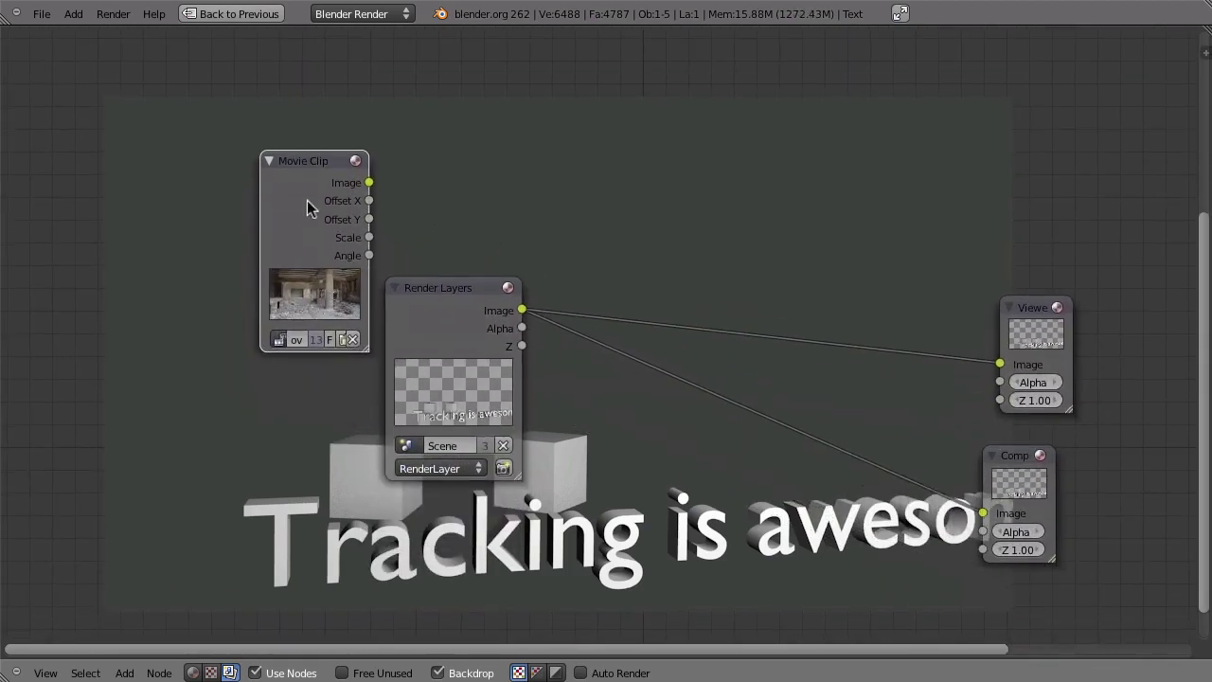
Move the Movie Clip node away from Render Layers, and compare the footage with the render in the Viewer
{"action": "left_click_drag", "start_coordinate": [307, 200], "coordinate": [207, 176]}
{"action": "left_click_drag", "start_coordinate": [253, 291], "coordinate": [308, 199]}
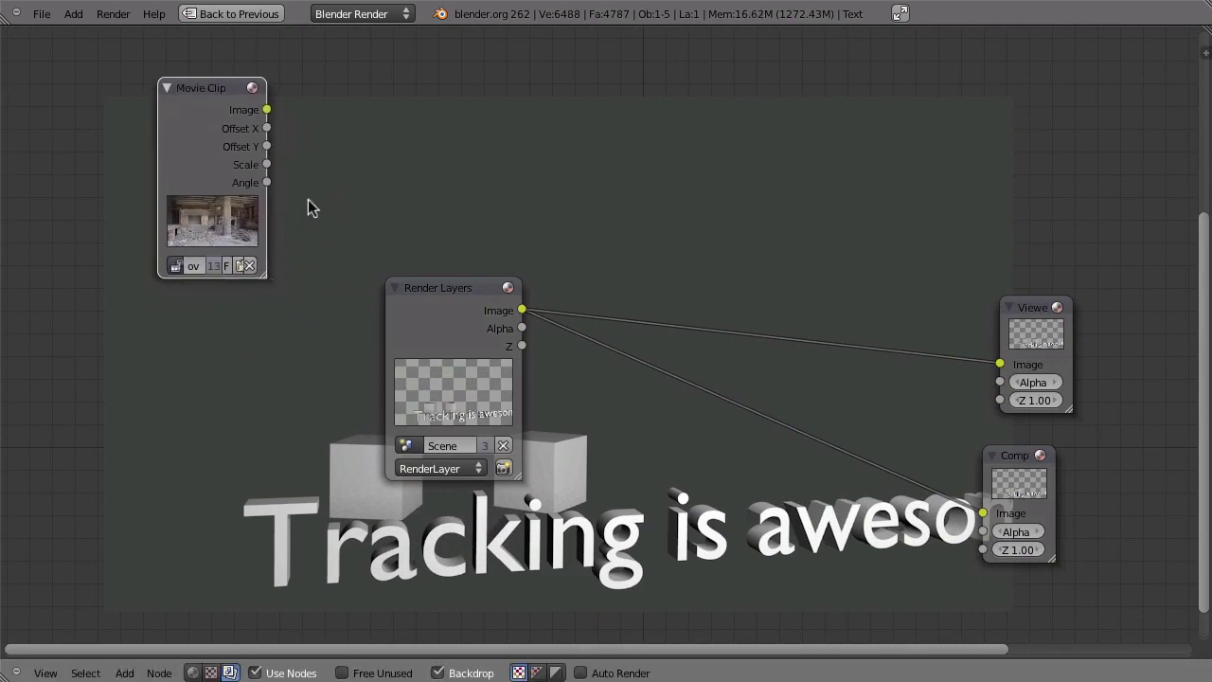
{"action": "left_click", "coordinate": [176, 121], "text": "ctrl+shift"}
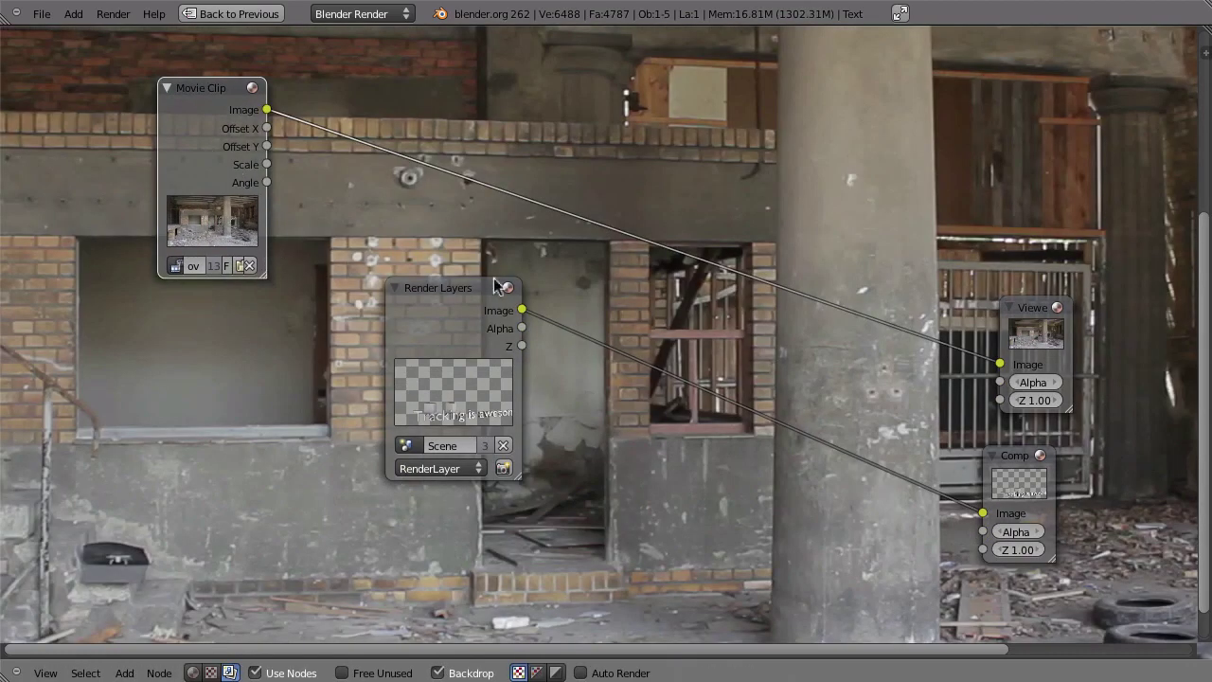
{"action": "left_click", "coordinate": [444, 313], "text": "ctrl+shift"}
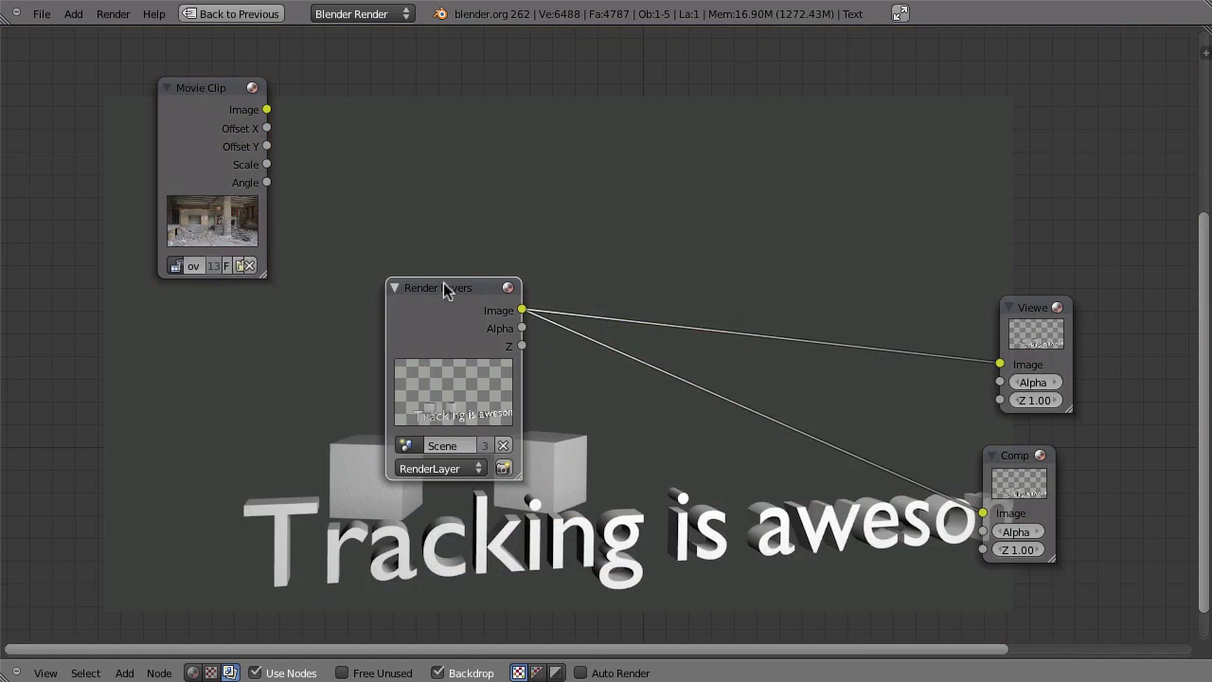
Add a Scale distort node above the Render Layers node and set its scaling mode to Render Size
{"action": "key", "text": "shift+a"}
{"action": "mouse_move", "coordinate": [433, 149]}
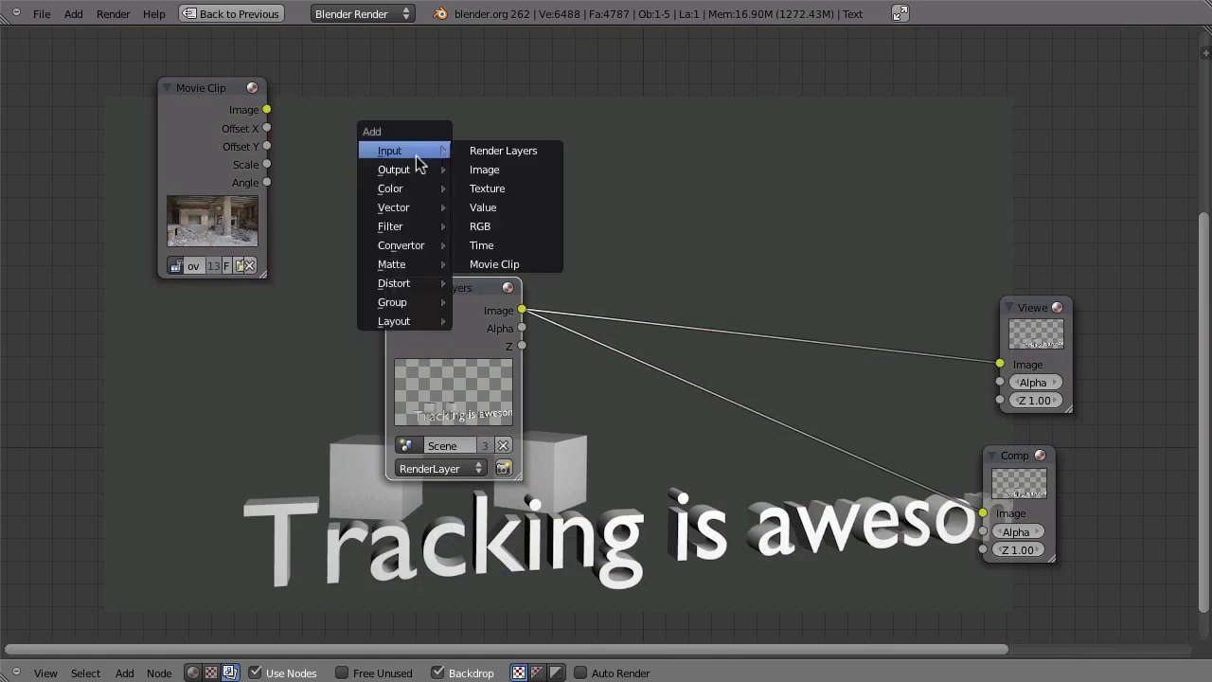
{"action": "mouse_move", "coordinate": [398, 284]}
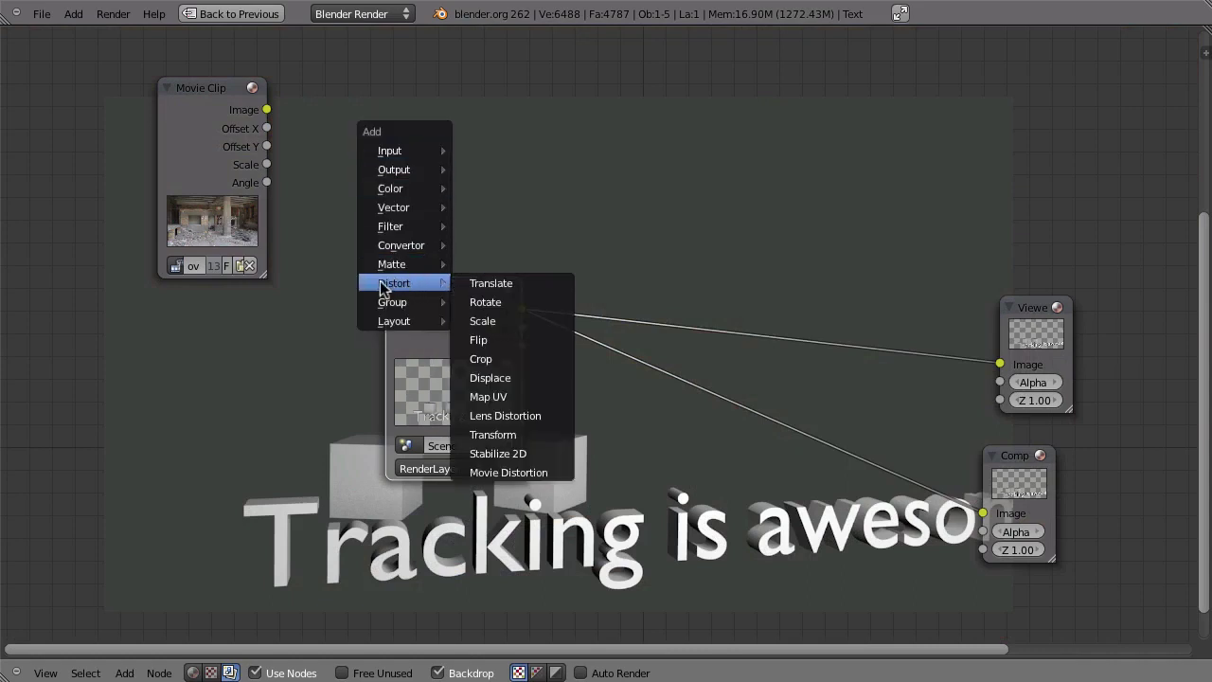
{"action": "left_click", "coordinate": [502, 321]}
{"action": "left_click", "coordinate": [493, 165]}
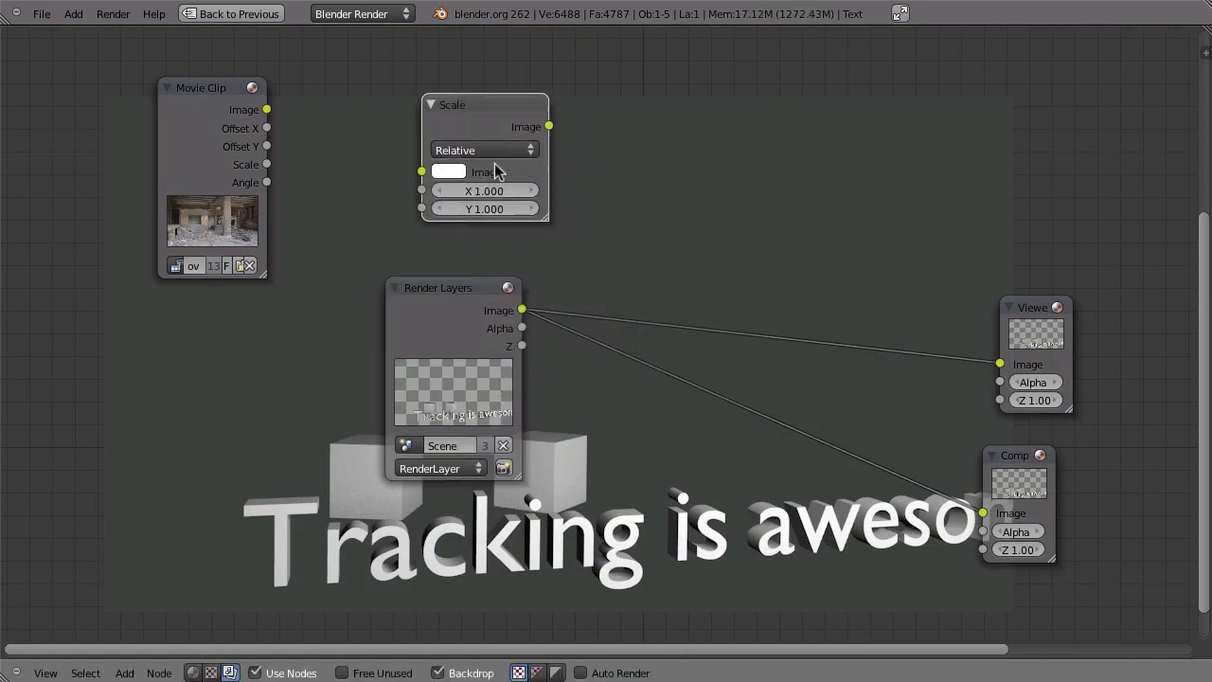
{"action": "left_click", "coordinate": [483, 150]}
{"action": "left_click", "coordinate": [464, 72]}
Route the Movie Clip image through the Scale node to the Viewer, and arrange the Scale and Render Layers nodes near the clip node
{"action": "left_click", "coordinate": [481, 107], "text": "ctrl+shift"}
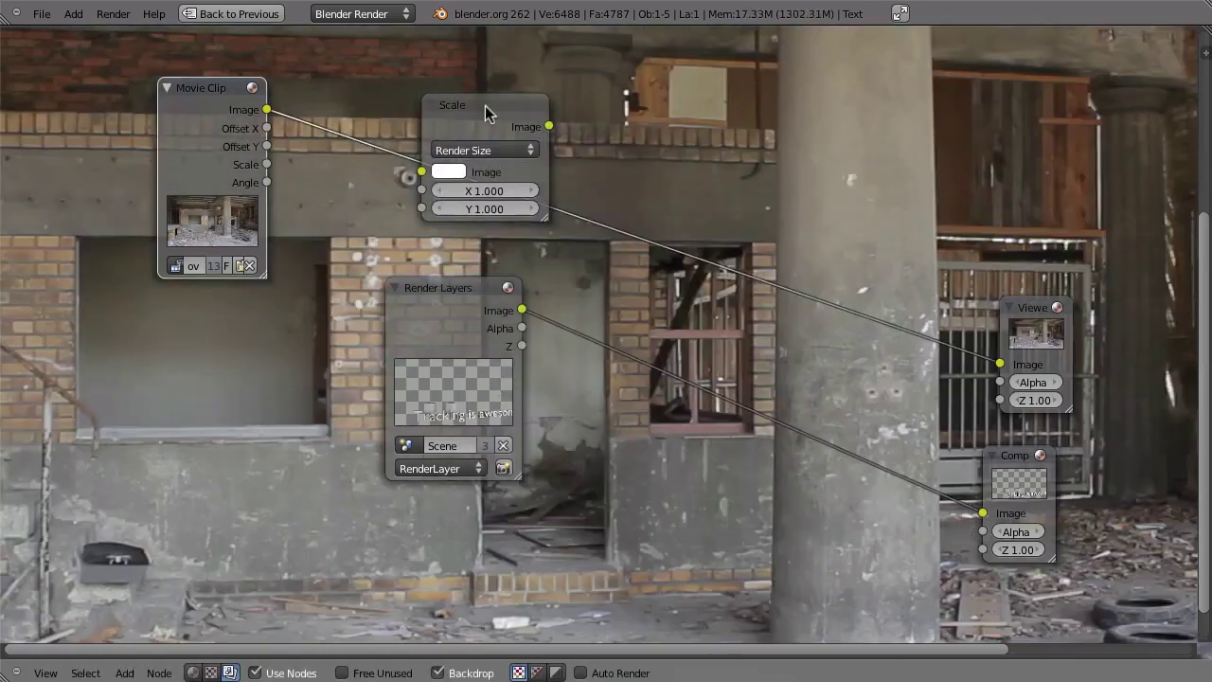
{"action": "key", "text": "g"}
{"action": "left_click", "coordinate": [392, 98]}
{"action": "key", "text": "g"}
{"action": "left_click", "coordinate": [333, 107]}
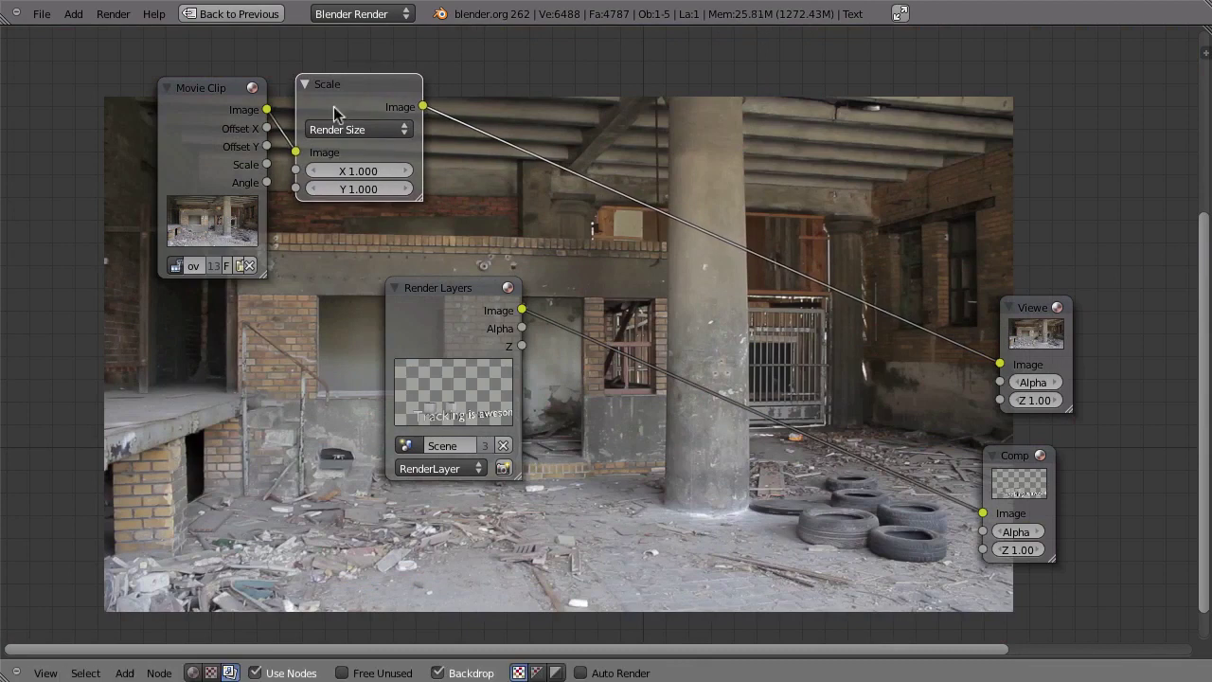
{"action": "left_click_drag", "start_coordinate": [465, 306], "coordinate": [291, 344]}
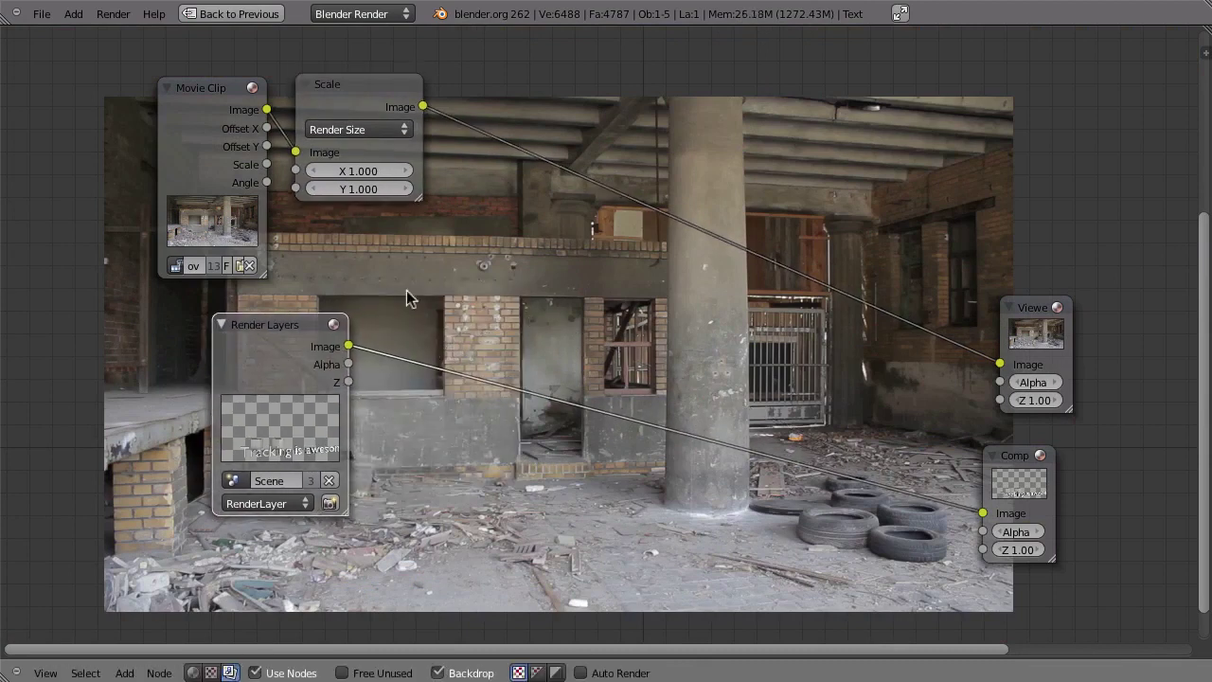
{"action": "left_click", "coordinate": [379, 84]}
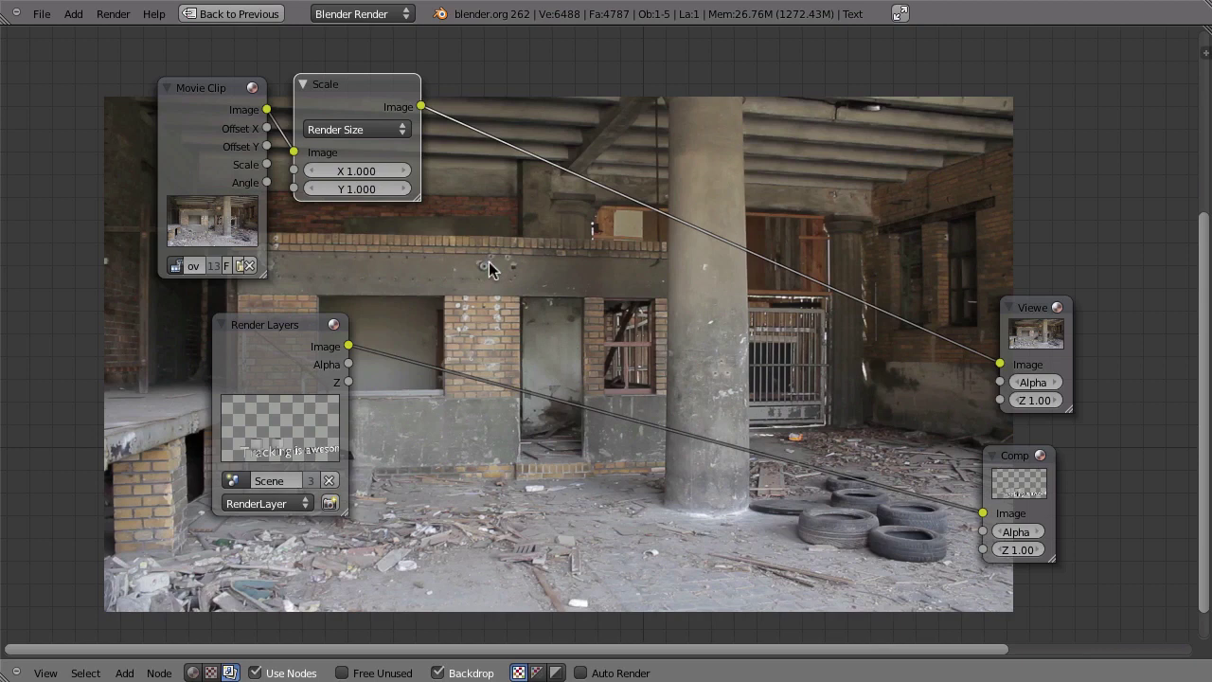
Add an AlphaOver node with the scaled clip as first image and Render Layers as second, and send its output to the Viewer
{"action": "key", "text": "shift+a"}
{"action": "mouse_move", "coordinate": [447, 176]}
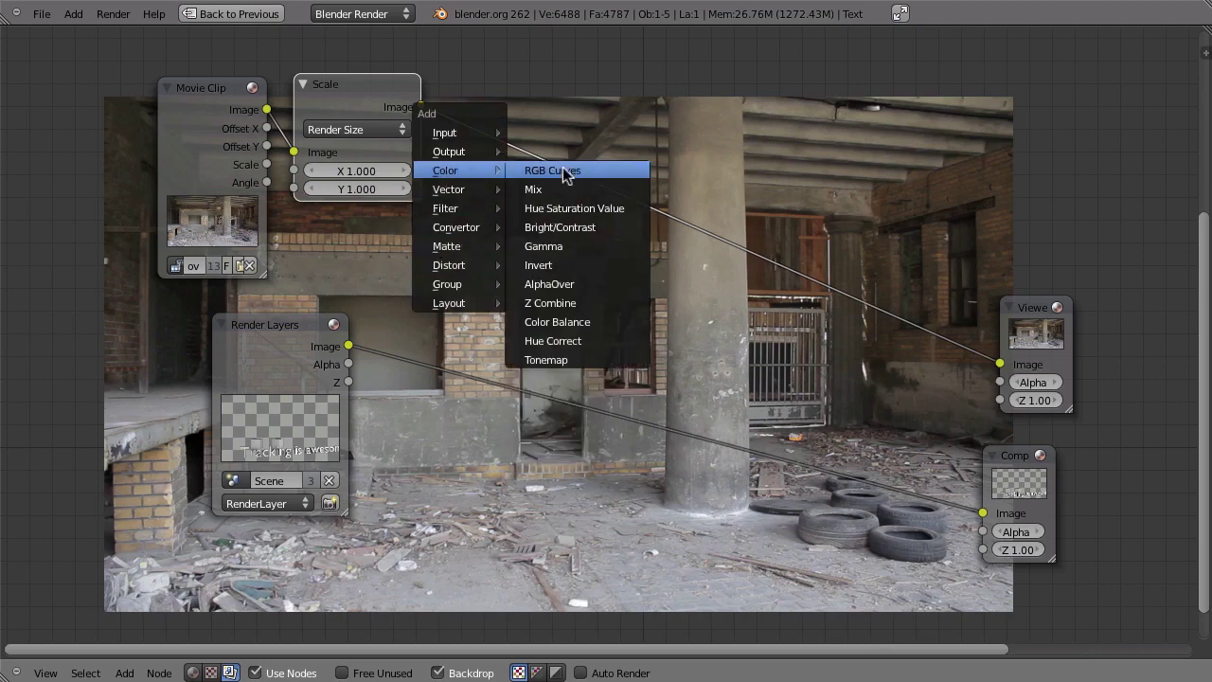
{"action": "left_click", "coordinate": [559, 284]}
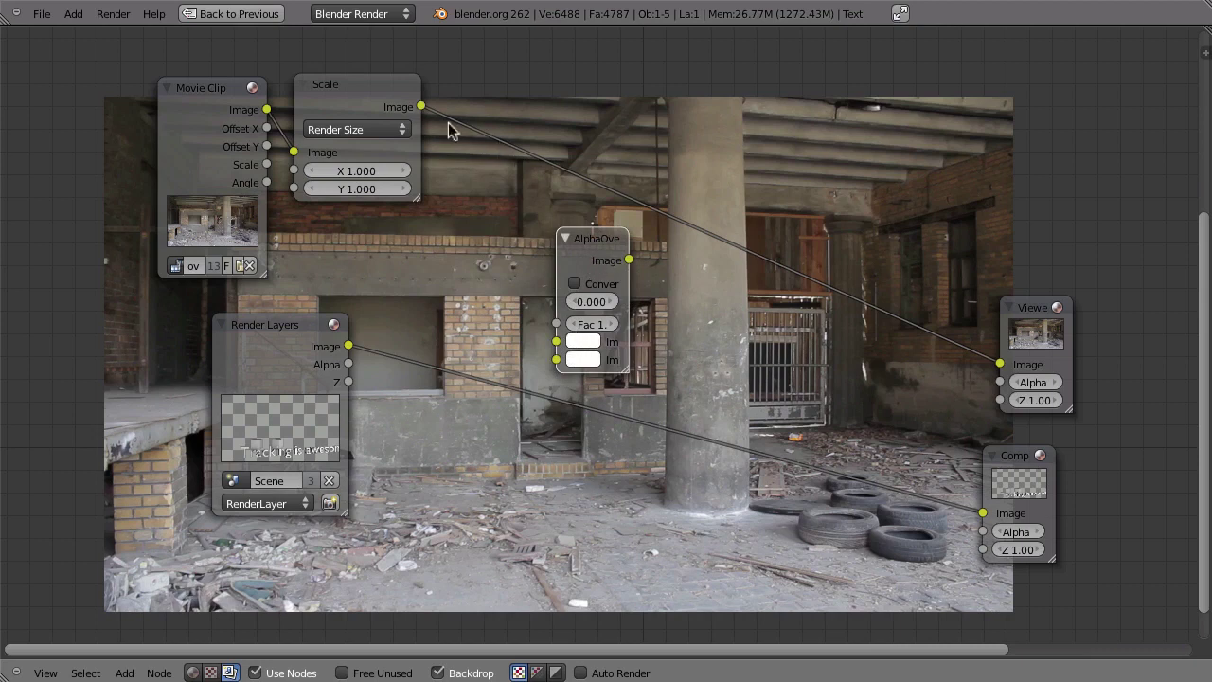
{"action": "left_click_drag", "start_coordinate": [421, 106], "coordinate": [556, 341]}
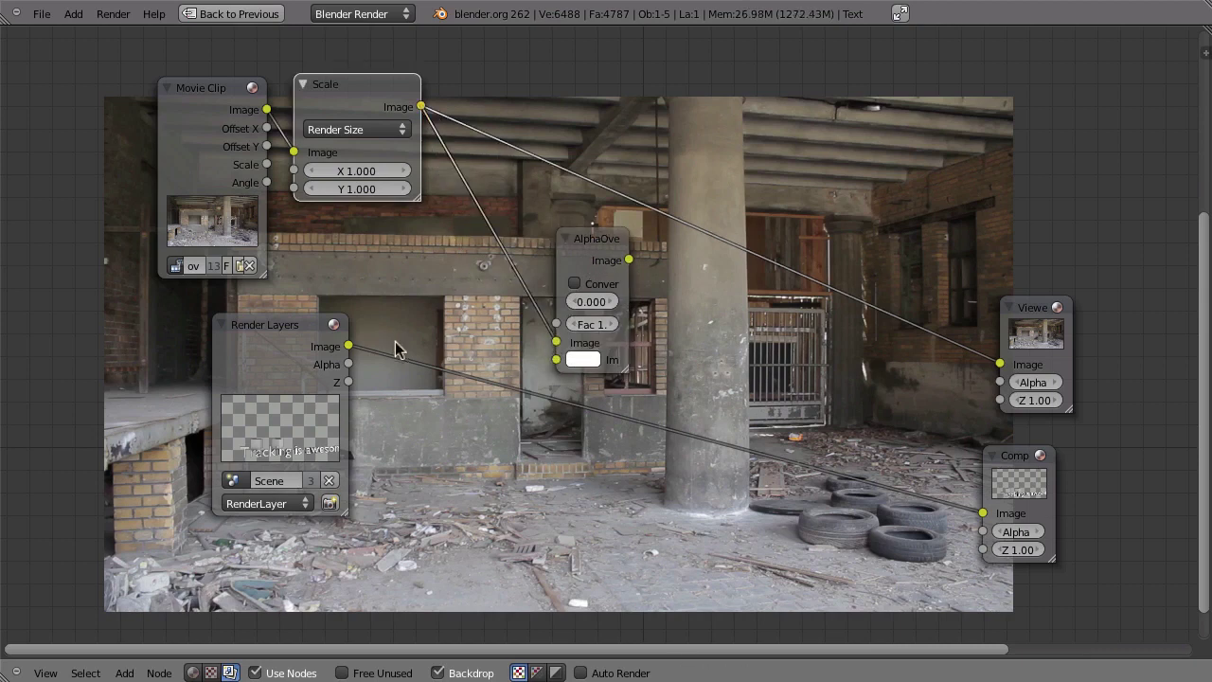
{"action": "left_click_drag", "start_coordinate": [348, 345], "coordinate": [556, 360]}
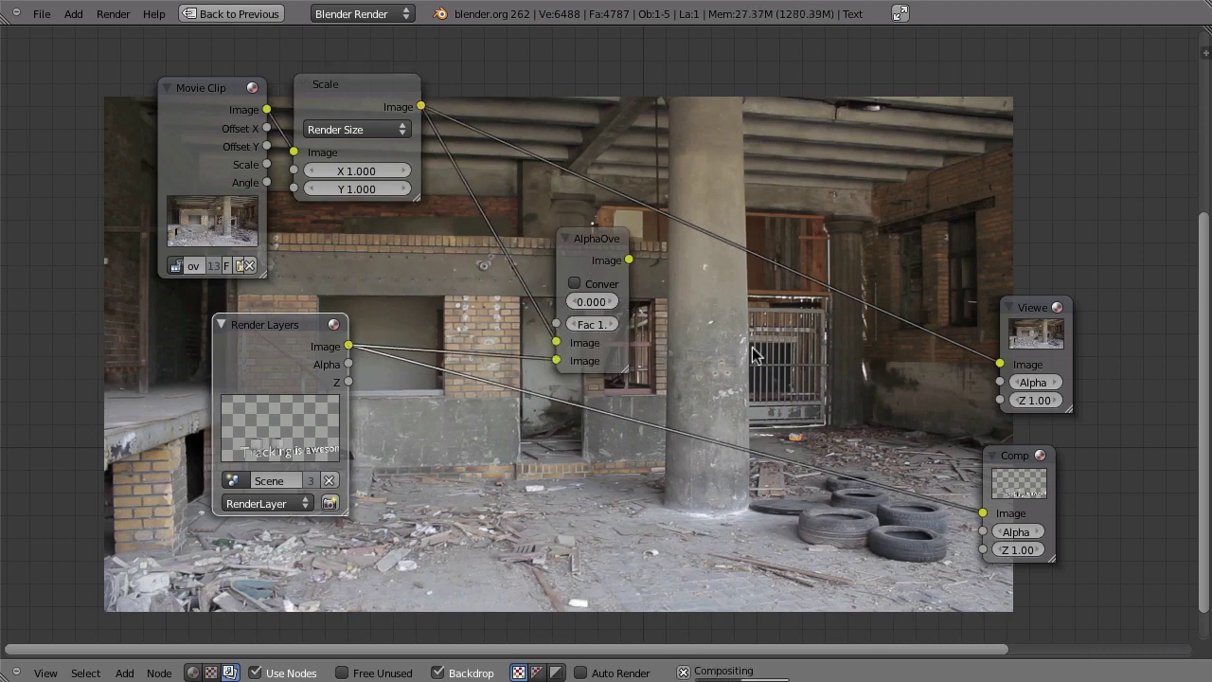
{"action": "left_click", "coordinate": [597, 248], "text": "ctrl+shift"}
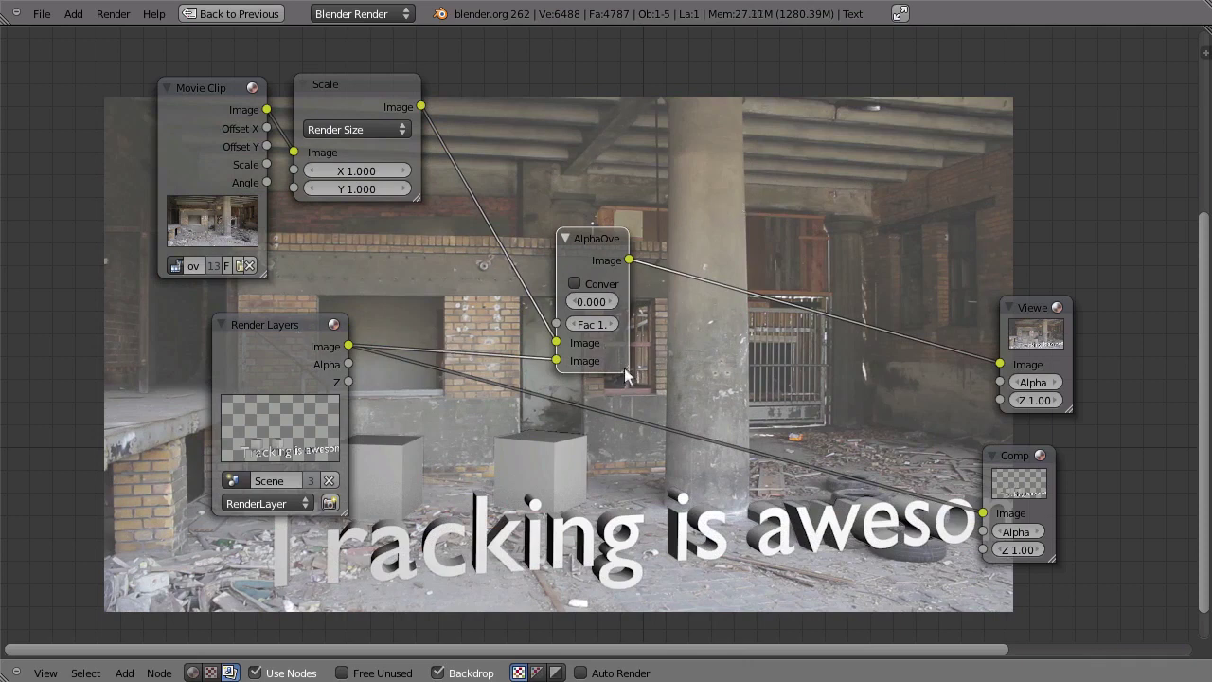
Widen the AlphaOver node and enable its Convert Premul option
{"action": "left_click_drag", "start_coordinate": [625, 374], "coordinate": [669, 369]}
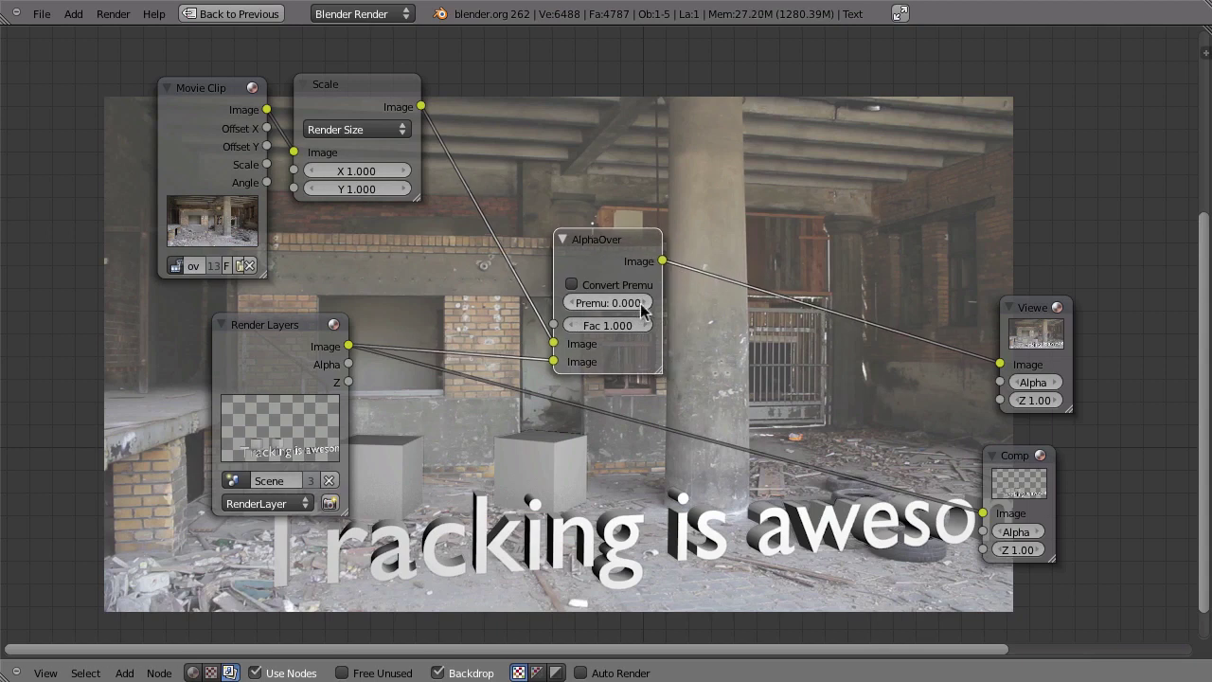
{"action": "scroll", "coordinate": [566, 263], "scroll_direction": "up", "scroll_amount": 2}
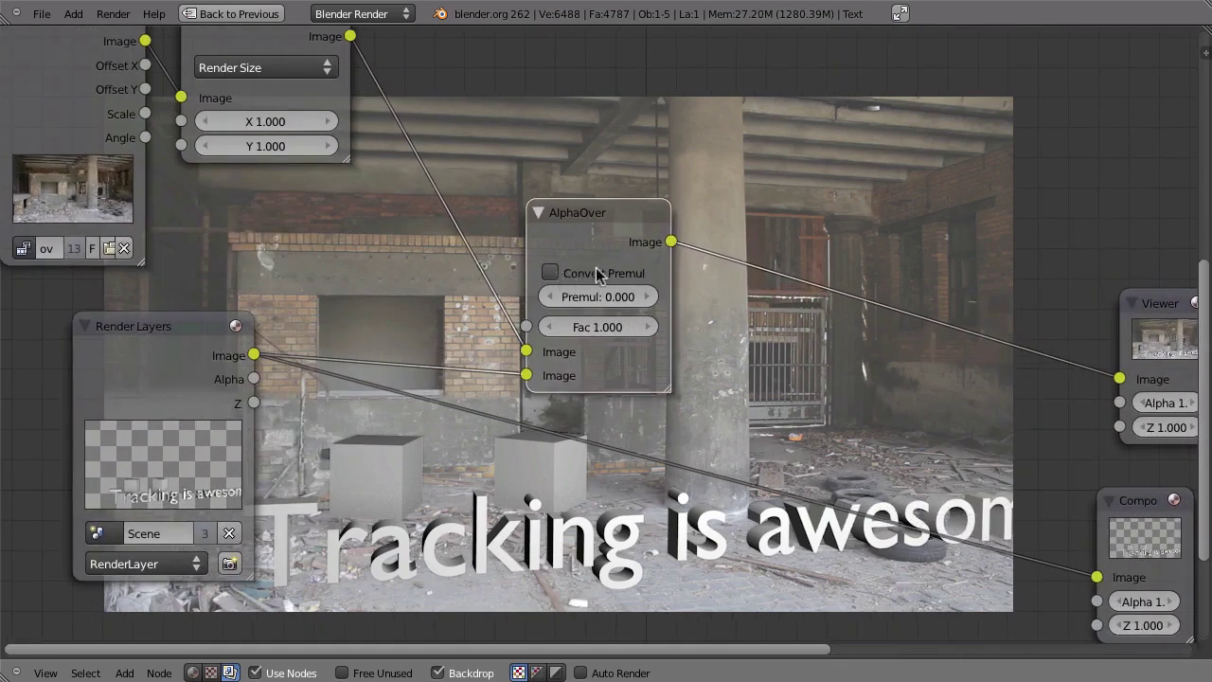
{"action": "left_click", "coordinate": [550, 273]}
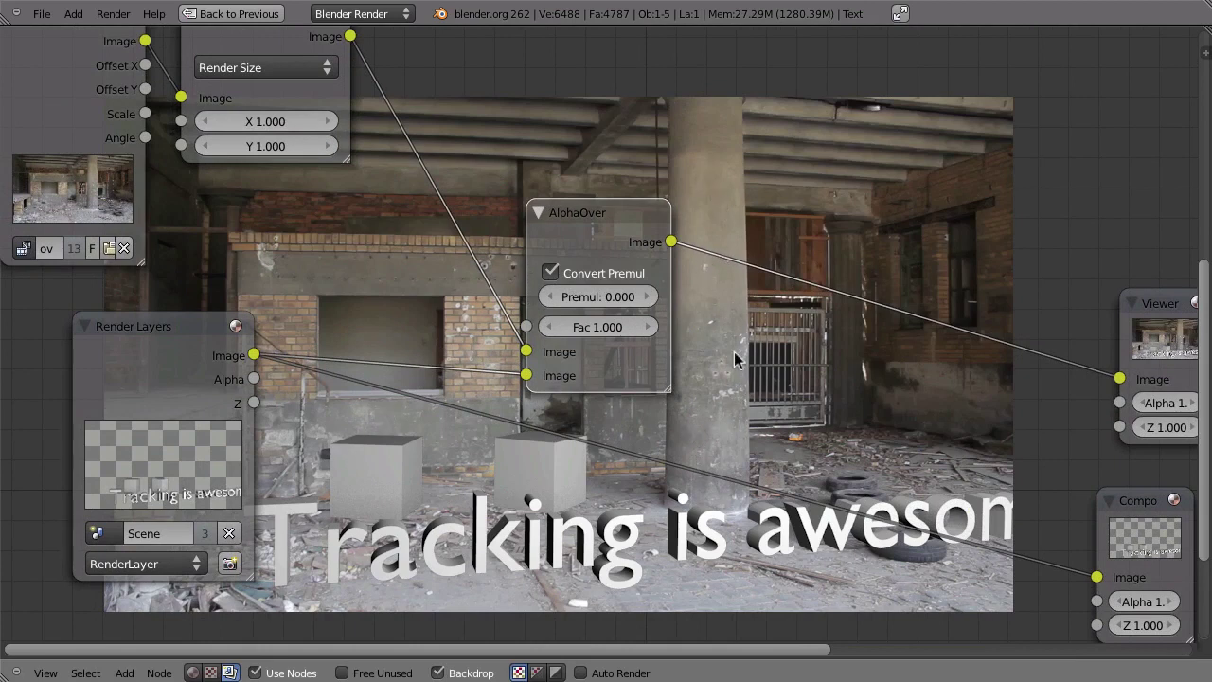
Move the AlphaOver node closer to the Viewer node, and display the Render Layers image in the Viewer
{"action": "key", "text": "v"}
{"action": "key", "text": "v"}
{"action": "key", "text": "v"}
{"action": "key", "text": "v"}
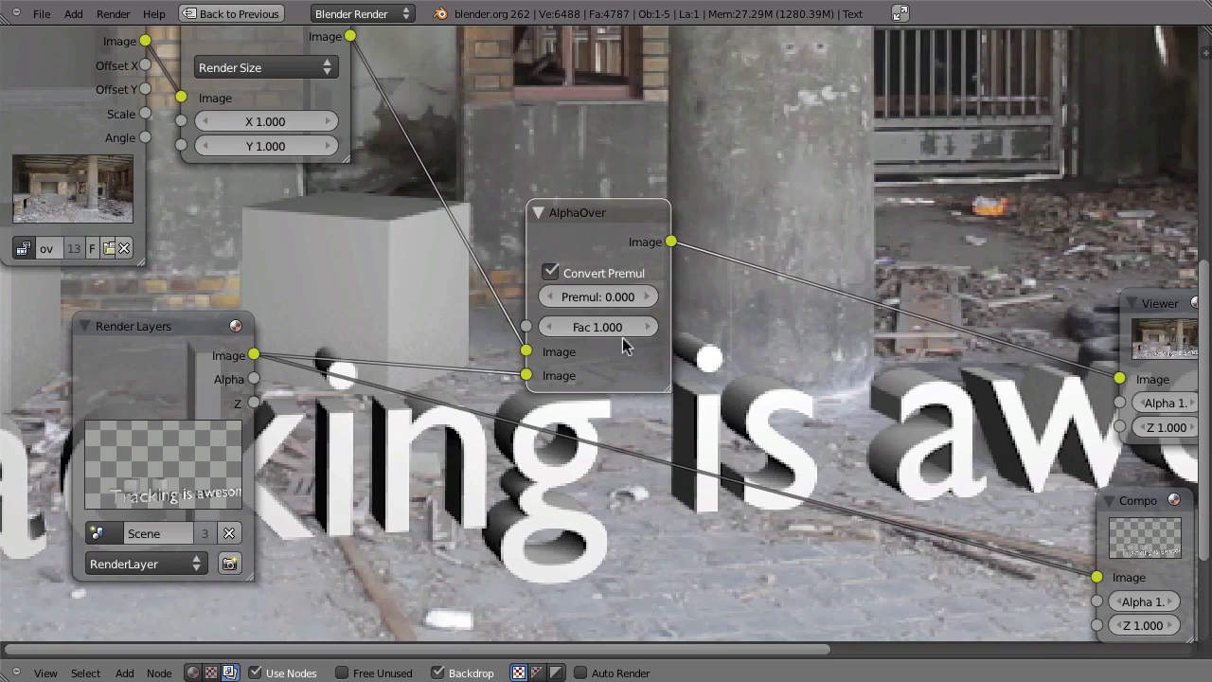
{"action": "left_click_drag", "start_coordinate": [605, 224], "coordinate": [956, 199]}
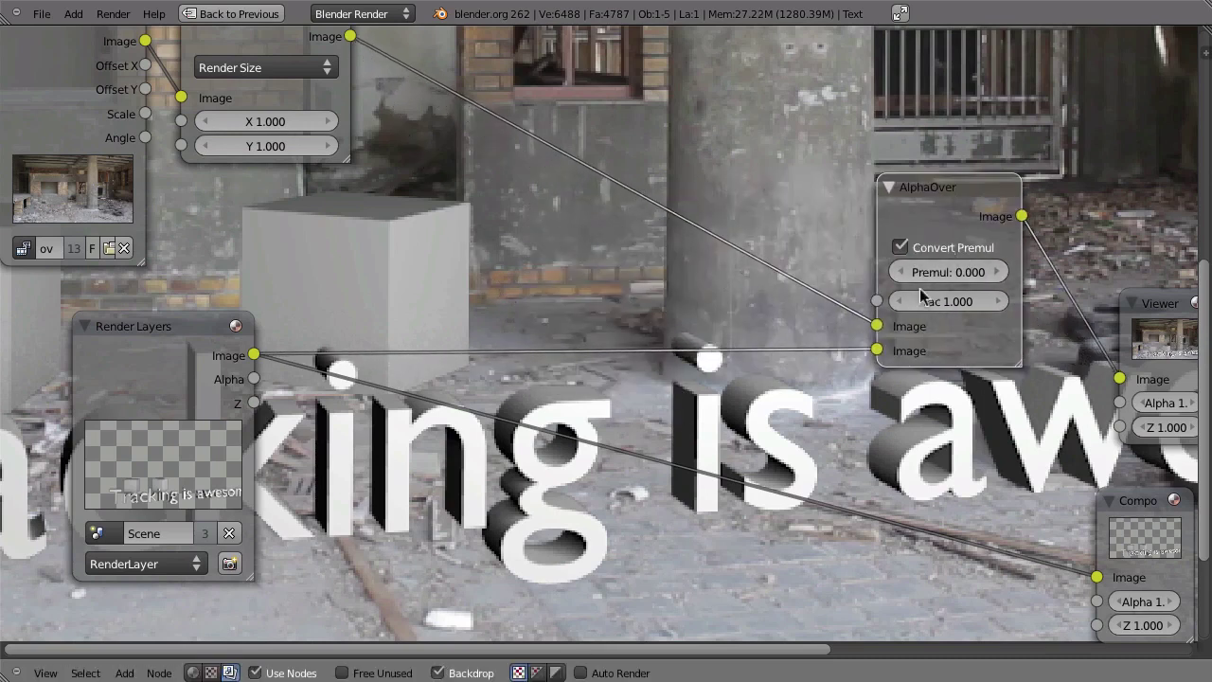
{"action": "left_click", "coordinate": [186, 364], "text": "ctrl+shift"}
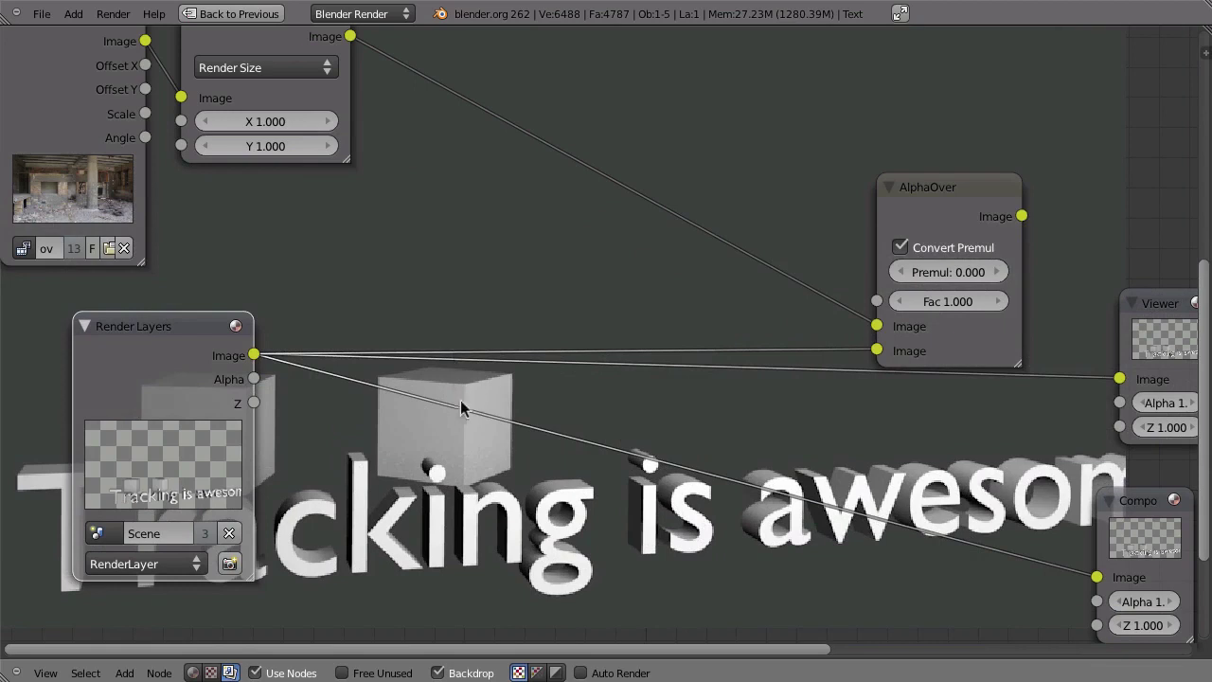
Display the Render Layers alpha channel in the Viewer and examine the backdrop up close
{"action": "left_click", "coordinate": [194, 369], "text": "ctrl+shift"}
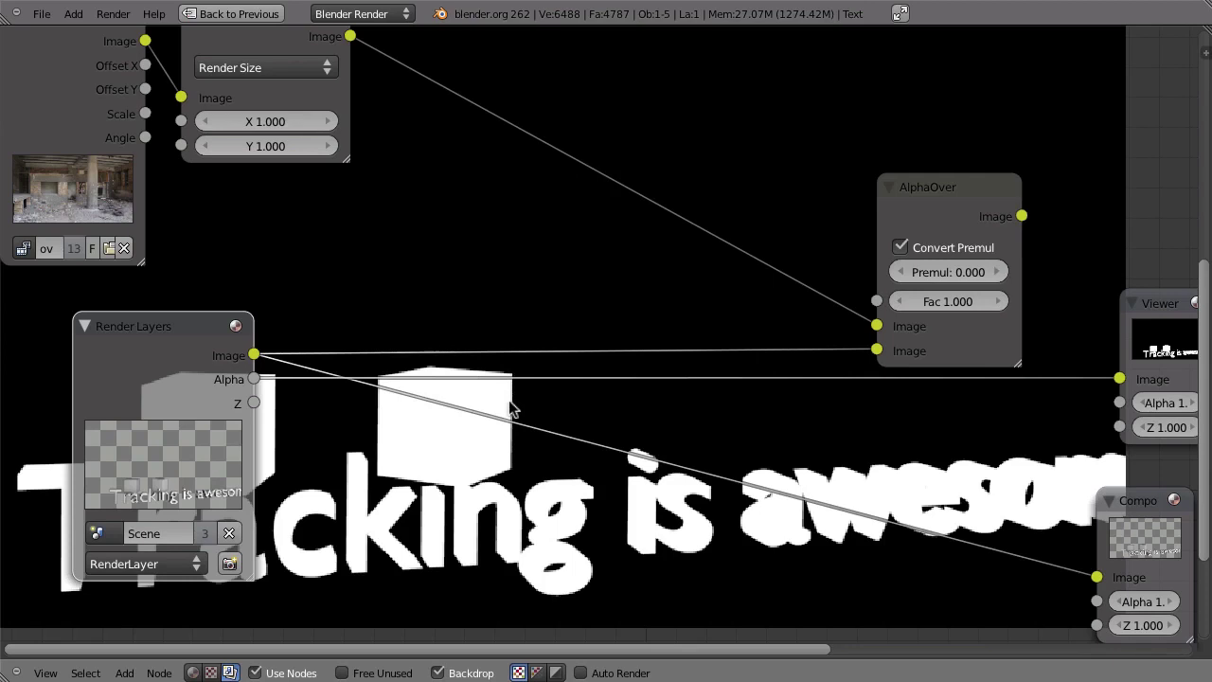
{"action": "key", "text": "alt+v"}
{"action": "key", "text": "alt+v"}
{"action": "key", "text": "alt+v"}
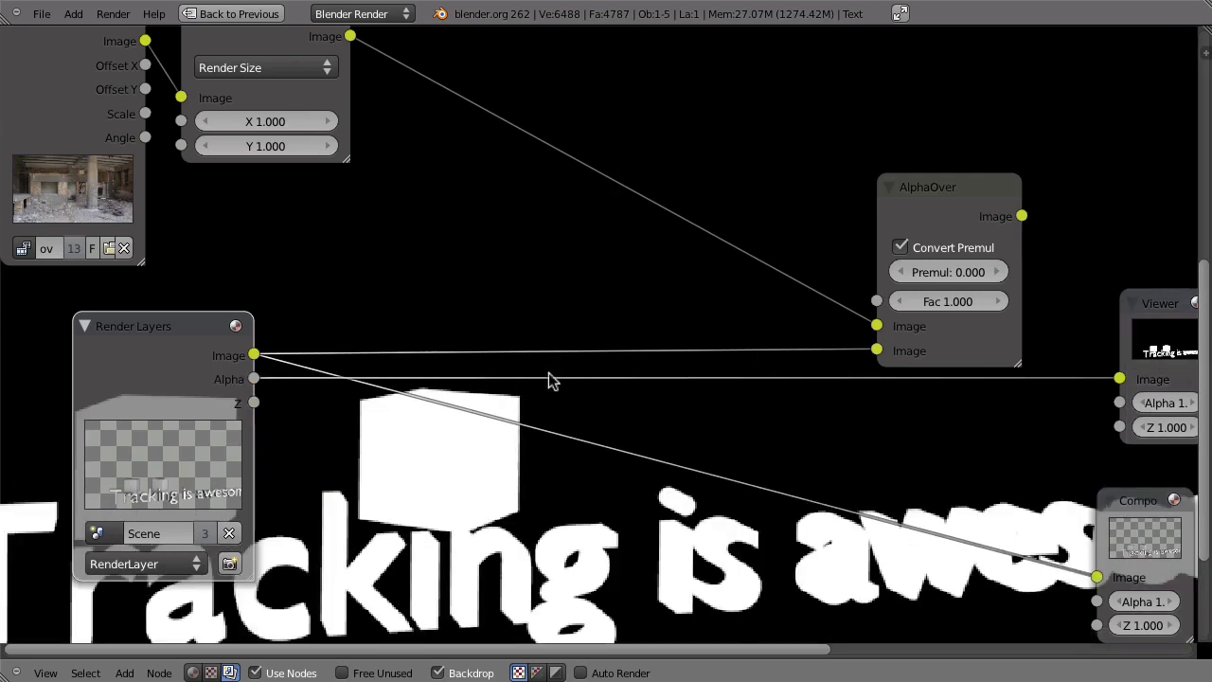
{"action": "key", "text": "alt+v"}
{"action": "middle_click_drag", "start_coordinate": [587, 567], "coordinate": [589, 295], "text": "alt"}
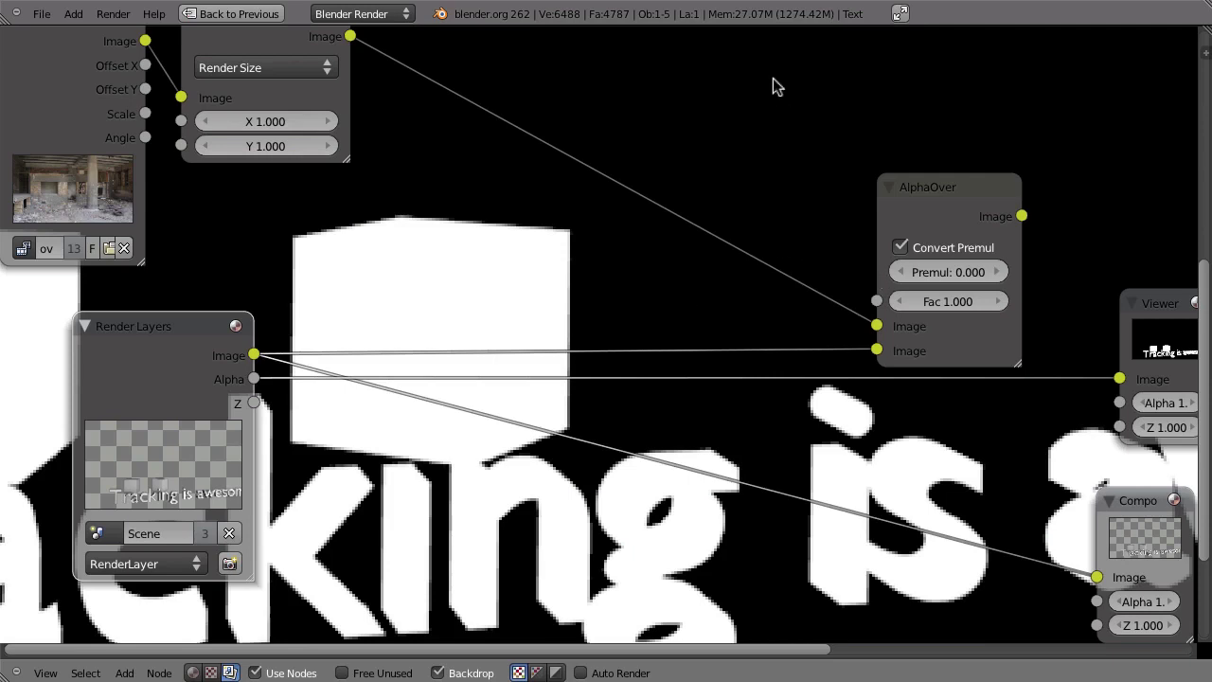
Cut the links running to the AlphaOver, Viewer and Composite nodes, and add a Mix node between Render Layers and AlphaOver
{"action": "right_click_drag", "start_coordinate": [776, 88], "coordinate": [793, 521], "text": "ctrl"}
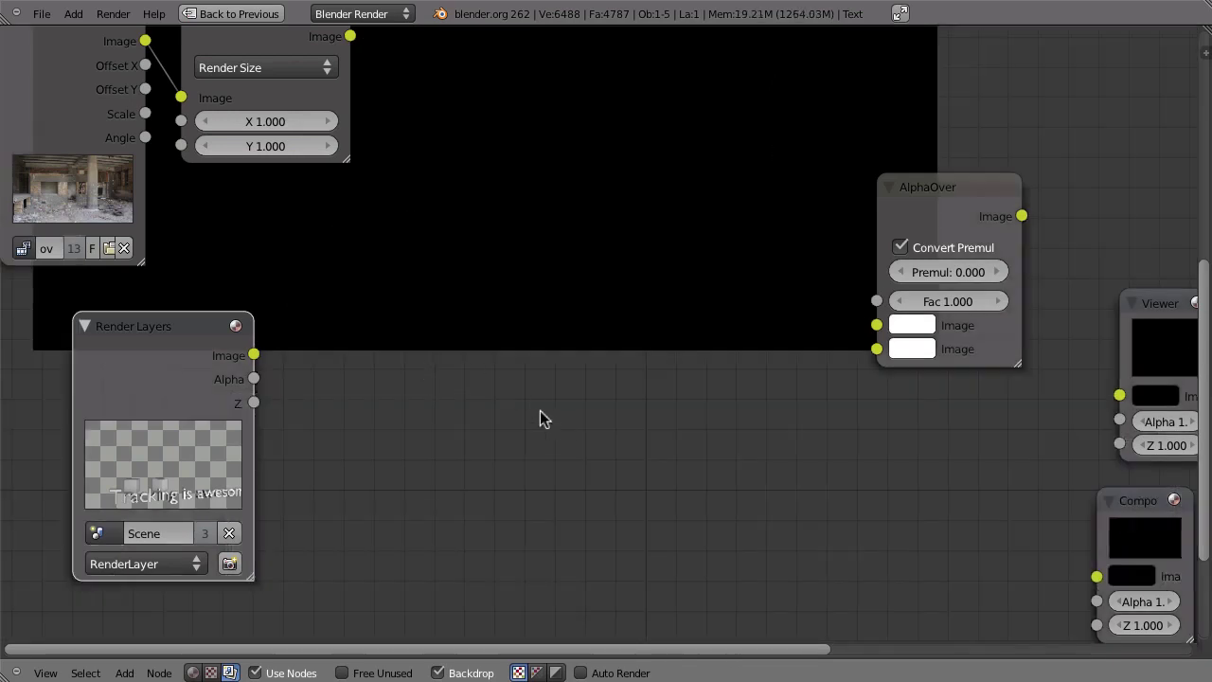
{"action": "key", "text": "shift+a"}
{"action": "mouse_move", "coordinate": [443, 391]}
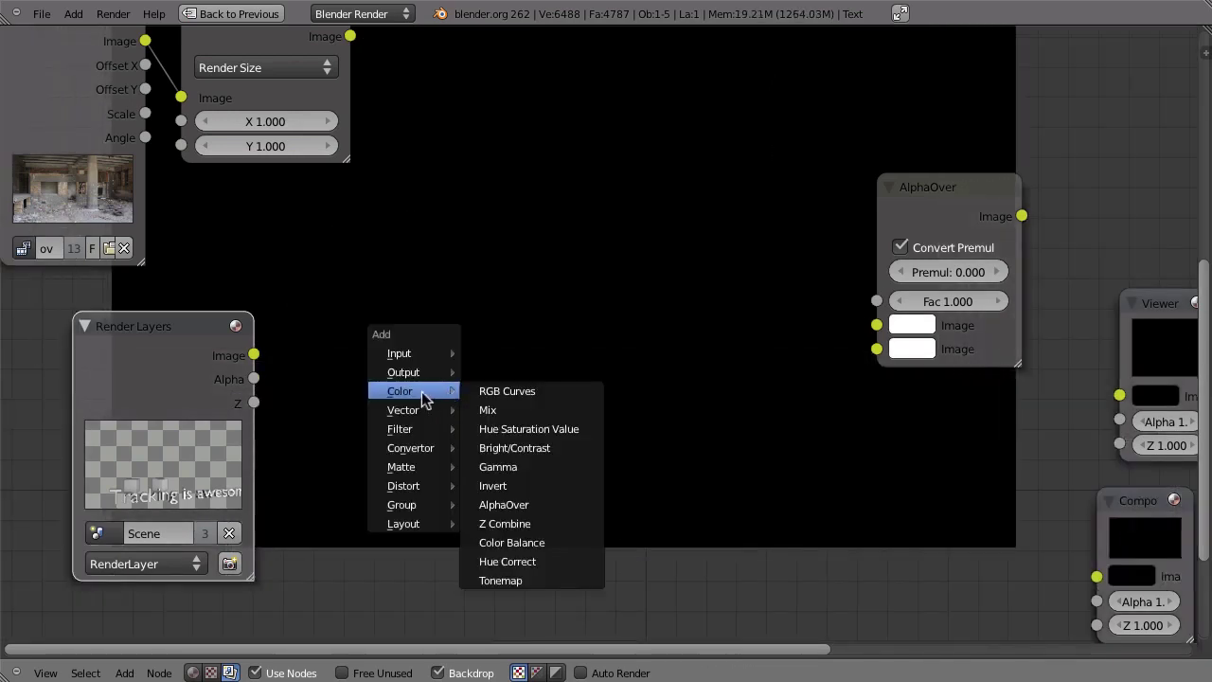
{"action": "left_click", "coordinate": [535, 409]}
{"action": "left_click", "coordinate": [569, 347]}
{"action": "middle_click_drag", "start_coordinate": [310, 365], "coordinate": [344, 351]}
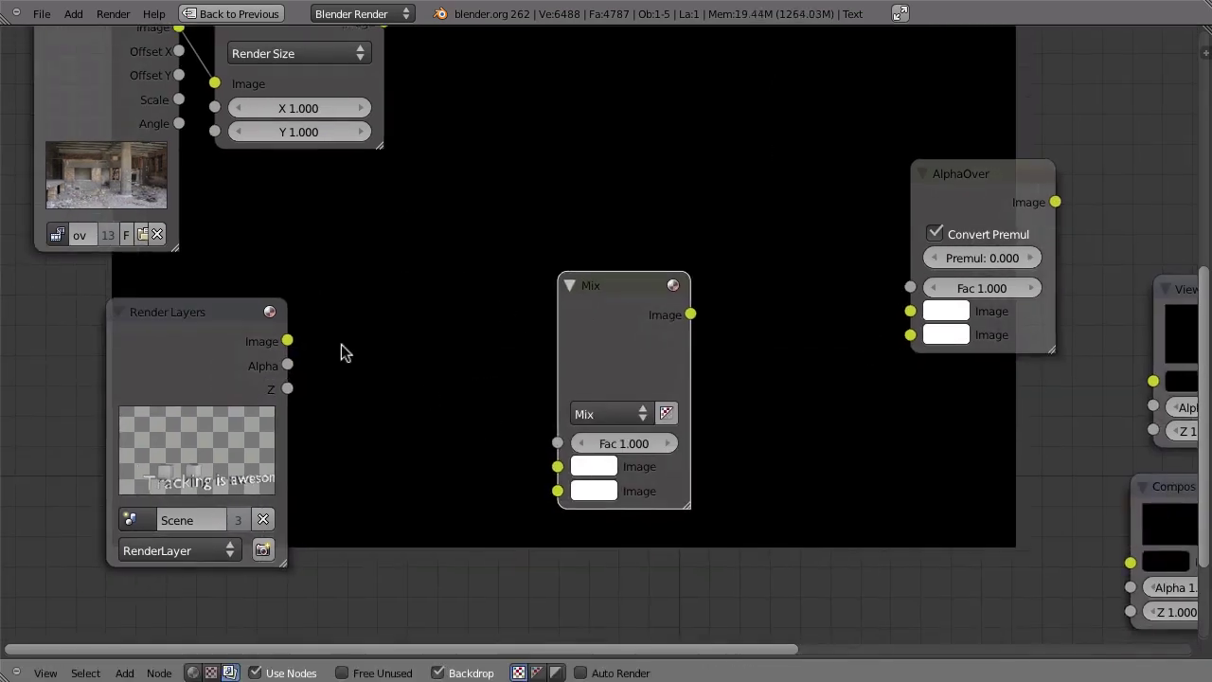
Mix the Render Layers Image with its Alpha using the Multiply blend mode, and display the result in the Viewer
{"action": "left_click_drag", "start_coordinate": [288, 341], "coordinate": [557, 466]}
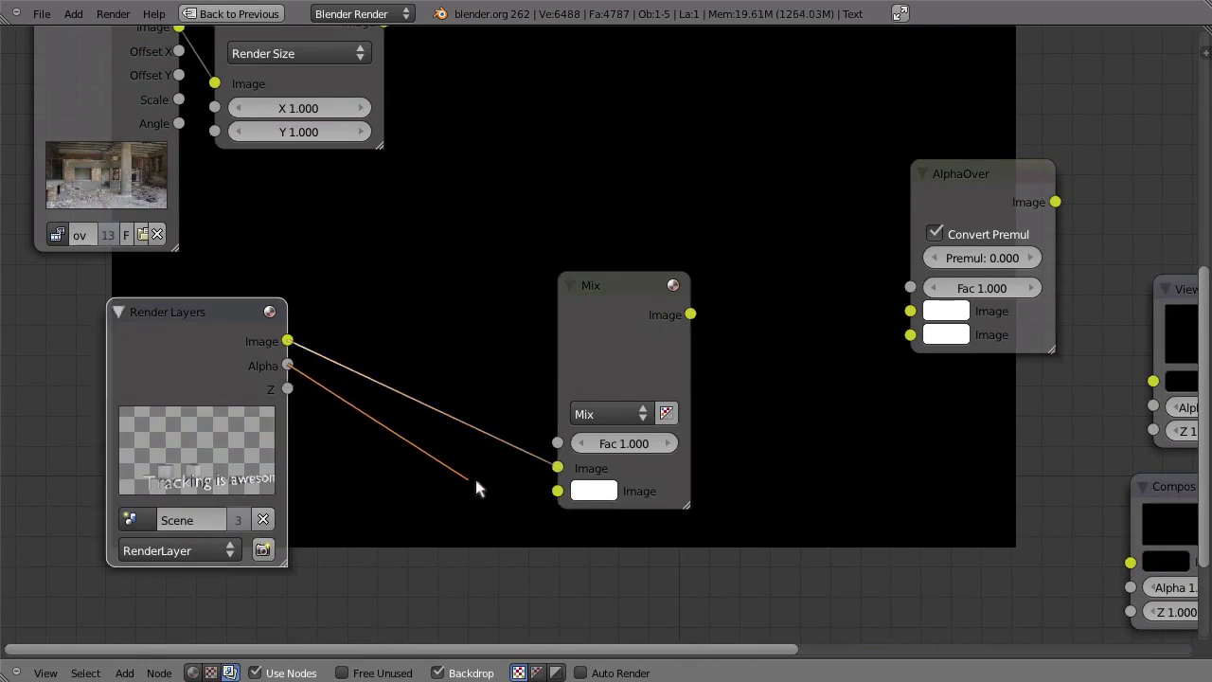
{"action": "left_click_drag", "start_coordinate": [476, 481], "coordinate": [557, 490]}
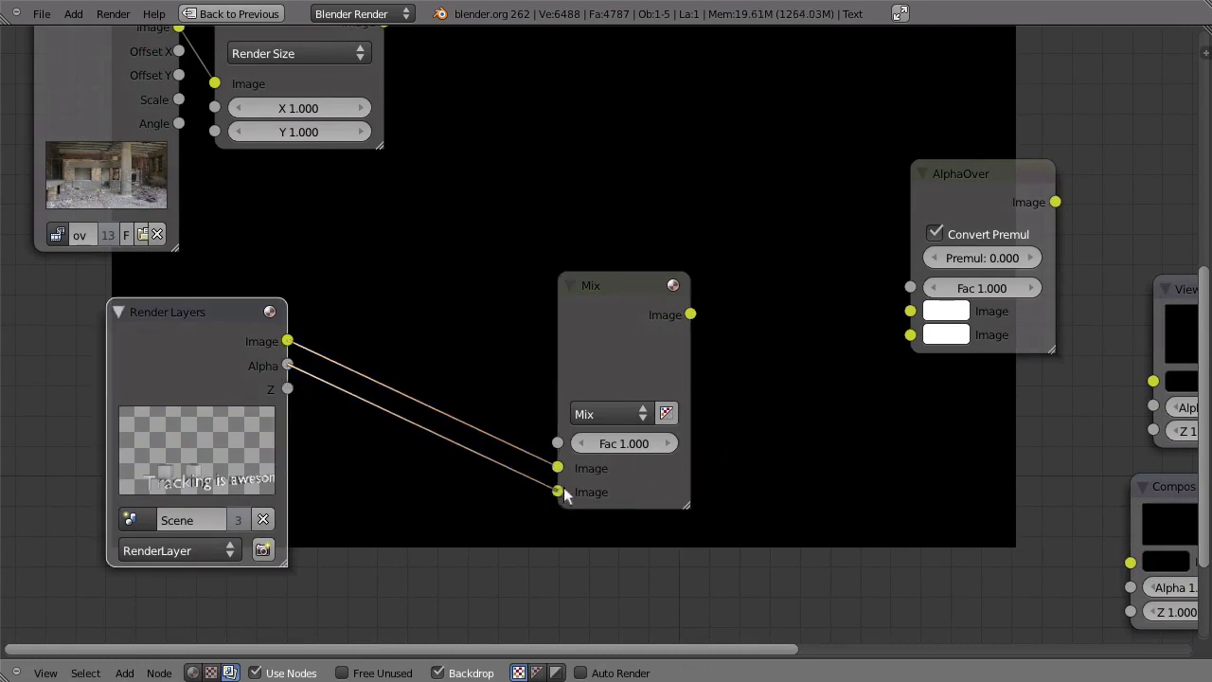
{"action": "left_click", "coordinate": [626, 330], "text": "ctrl+shift"}
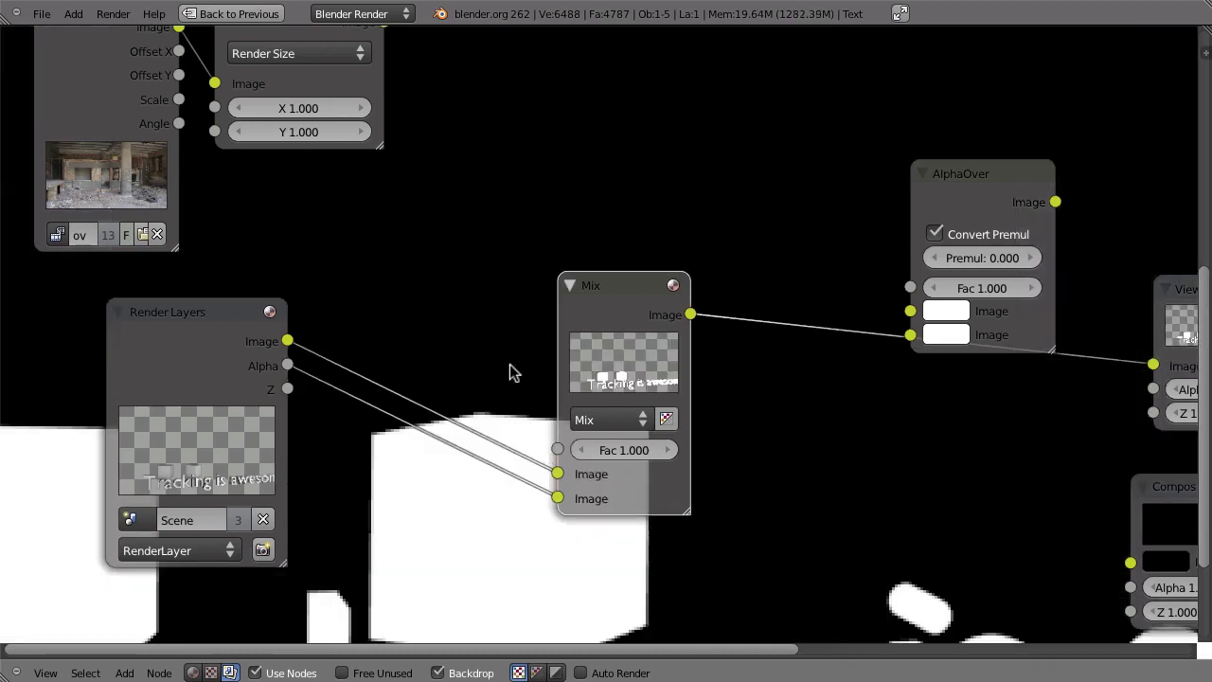
{"action": "left_click_drag", "start_coordinate": [605, 333], "coordinate": [697, 208]}
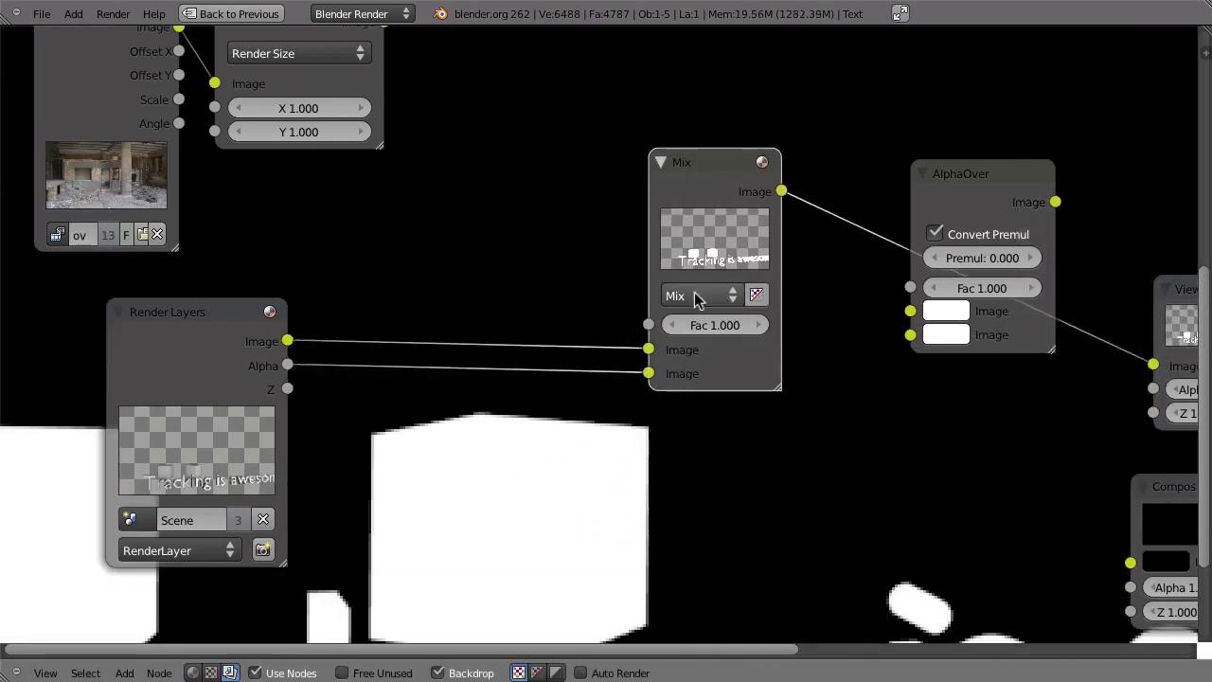
{"action": "left_click", "coordinate": [704, 296]}
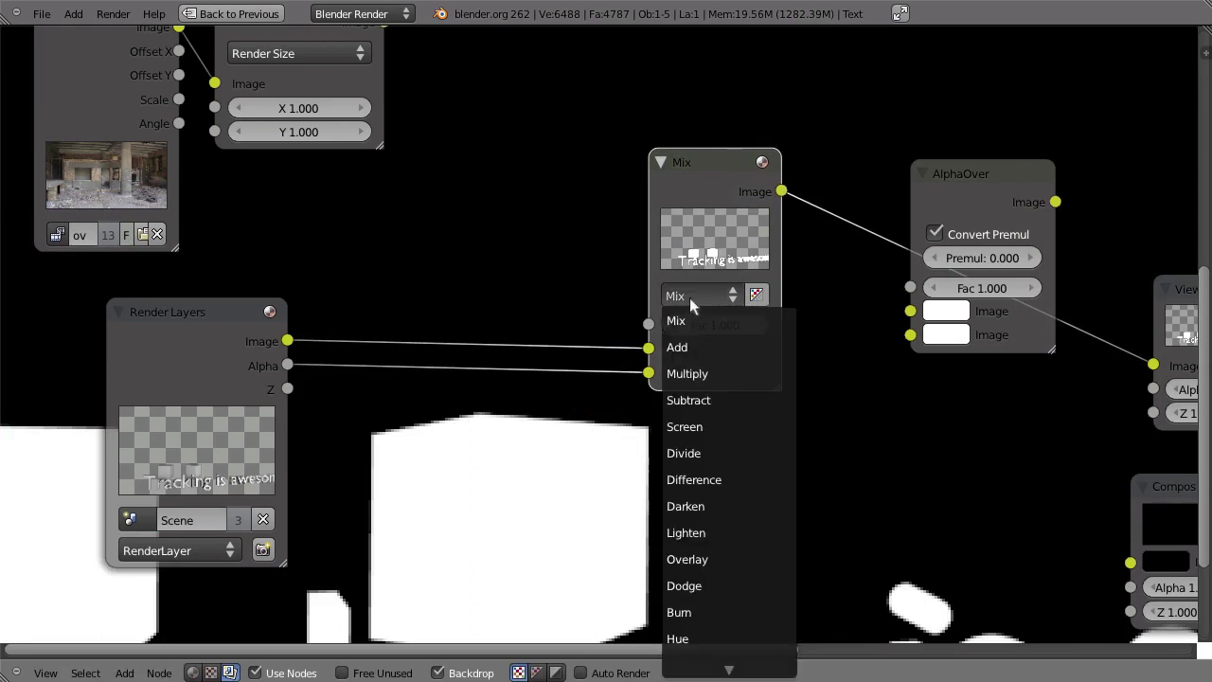
{"action": "left_click", "coordinate": [701, 363]}
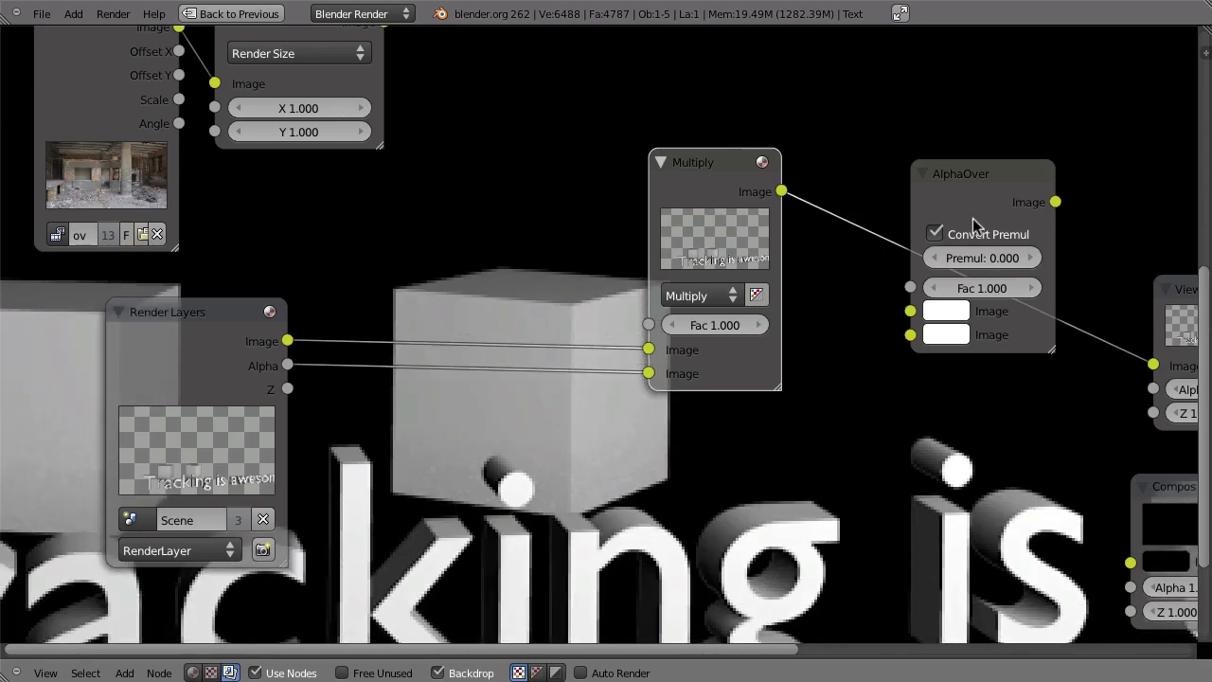
Turn off Convert Premul on AlphaOver, feed it Scale and Multiply as first and second images, and send its output to the Viewer
{"action": "middle_click_drag", "start_coordinate": [861, 309], "coordinate": [833, 471]}
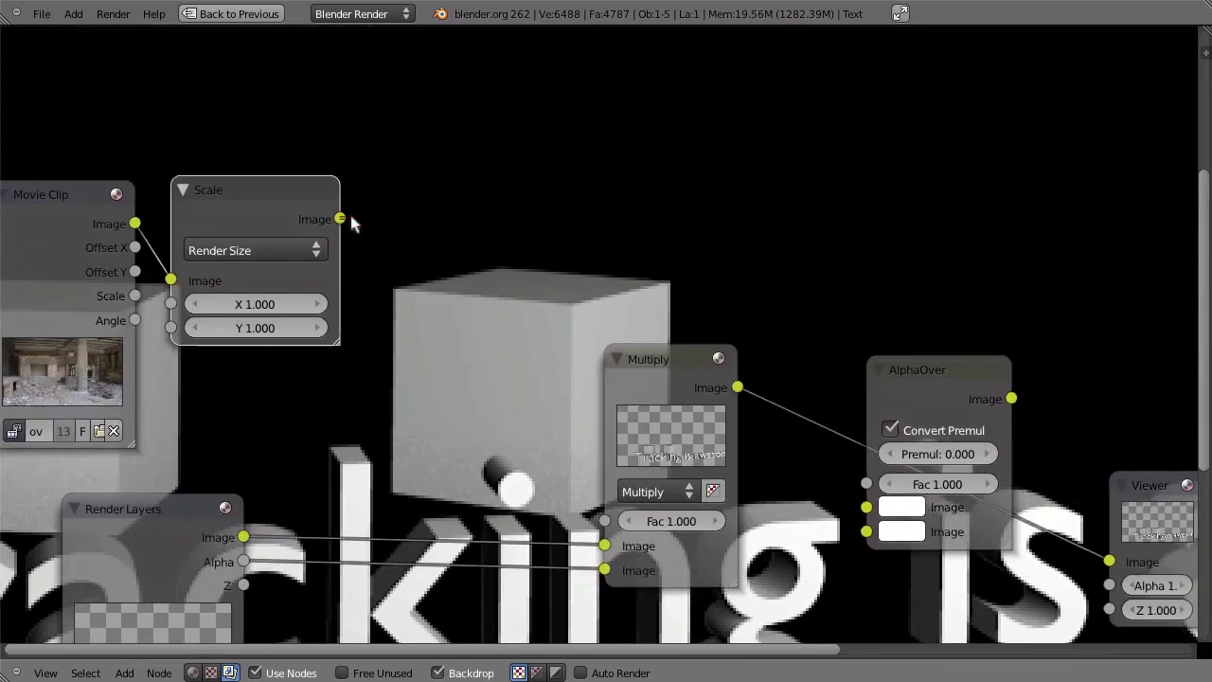
{"action": "left_click_drag", "start_coordinate": [340, 218], "coordinate": [763, 241]}
{"action": "left_click", "coordinate": [795, 162]}
{"action": "left_click_drag", "start_coordinate": [826, 133], "coordinate": [892, 111]}
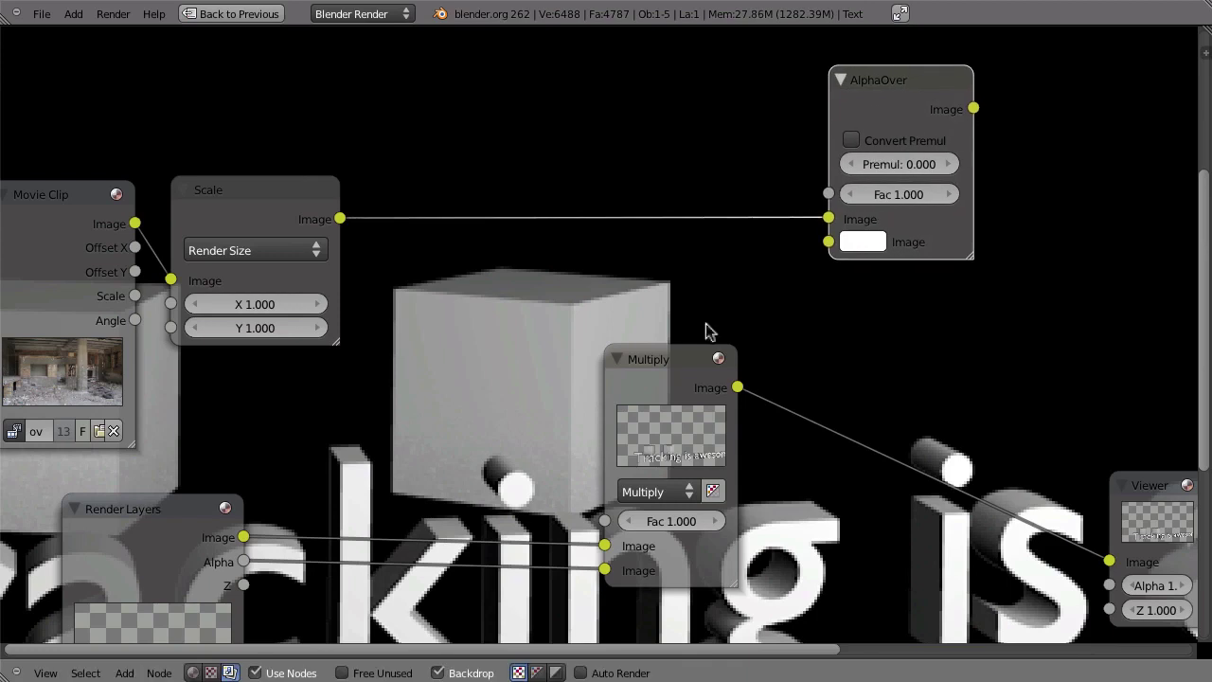
{"action": "left_click_drag", "start_coordinate": [698, 375], "coordinate": [828, 243]}
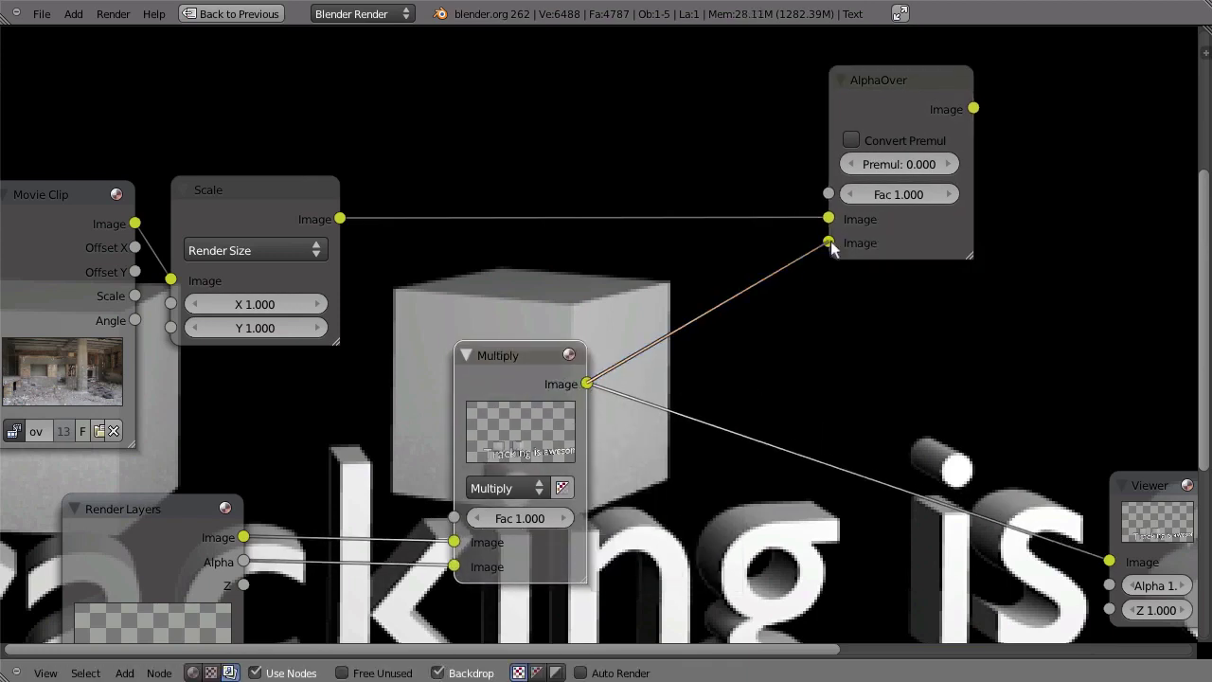
{"action": "left_click_drag", "start_coordinate": [973, 109], "coordinate": [1109, 562]}
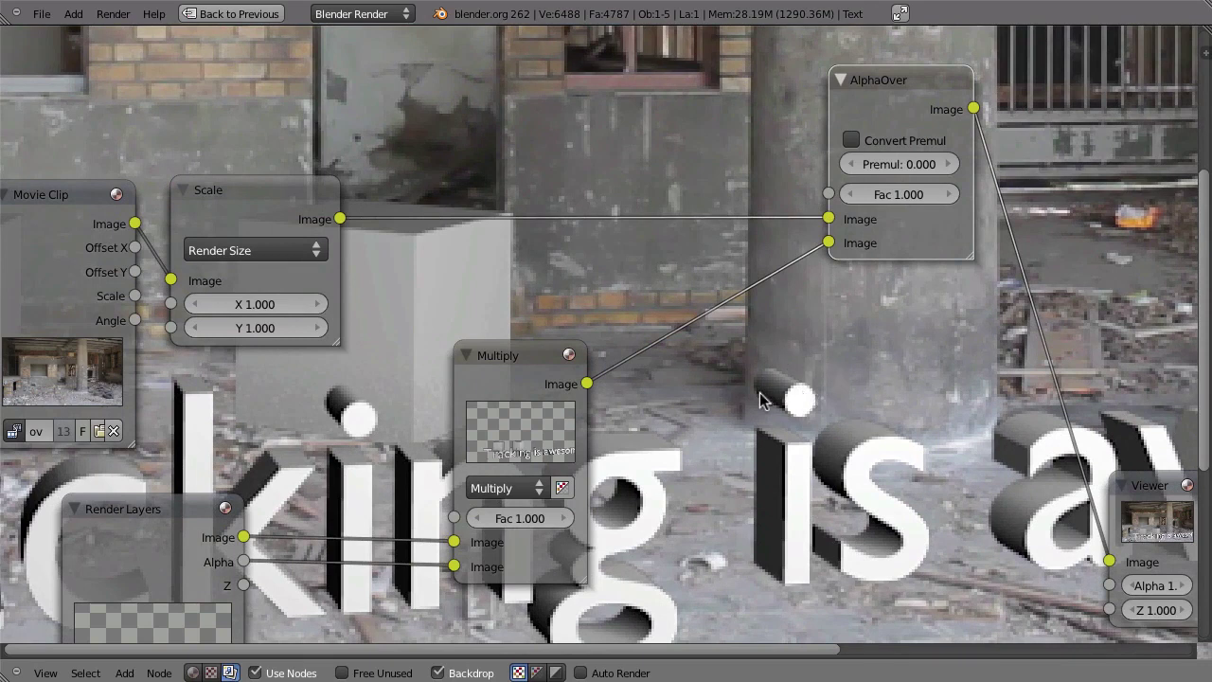
Rearrange the Multiply and AlphaOver nodes slightly for a clearer layout
{"action": "left_click_drag", "start_coordinate": [490, 374], "coordinate": [517, 357]}
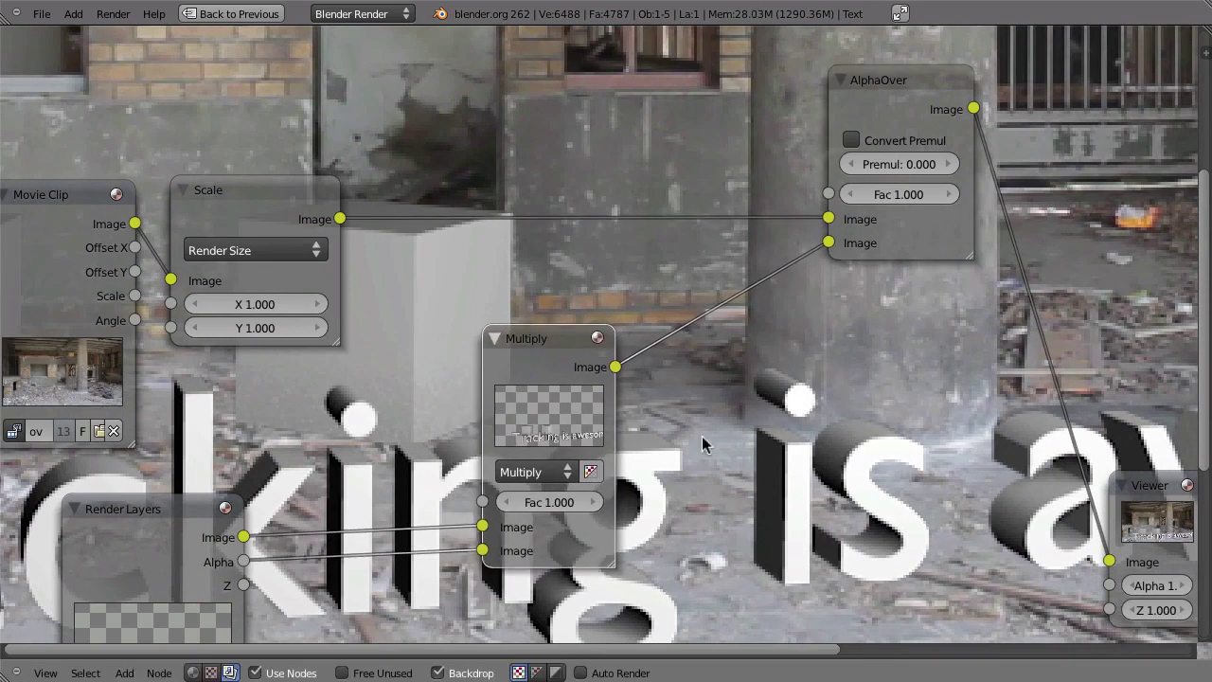
{"action": "middle_click_drag", "start_coordinate": [538, 394], "coordinate": [592, 318]}
{"action": "key", "text": "Escape"}
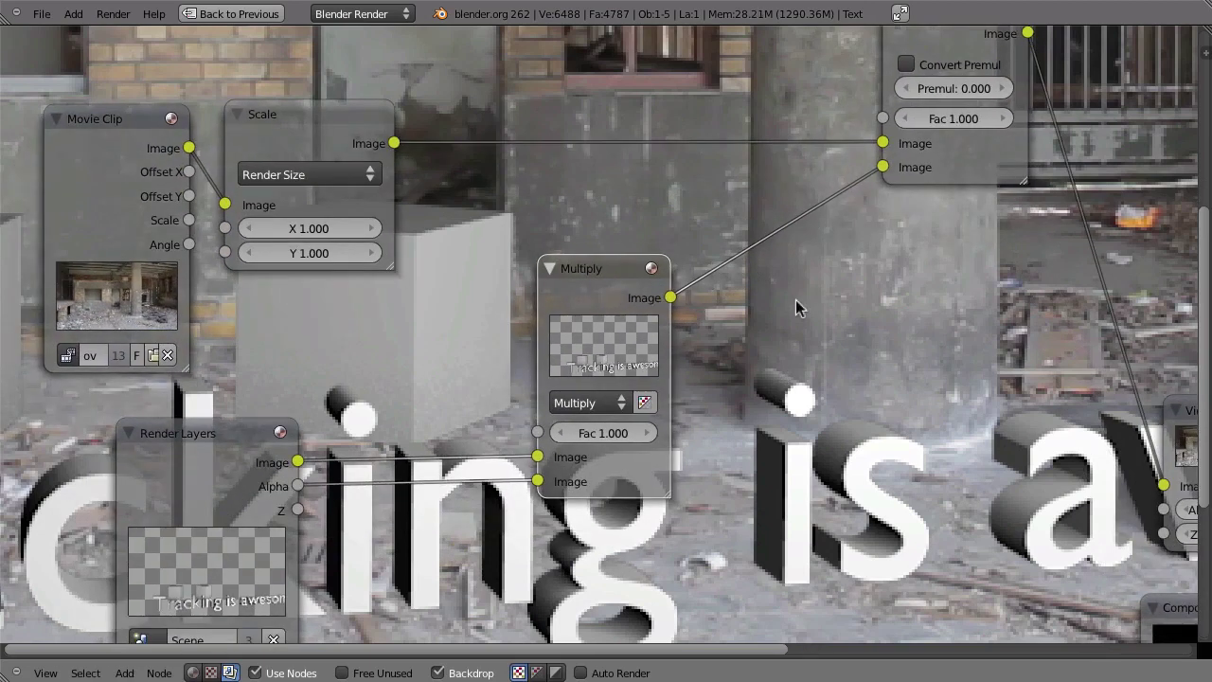
{"action": "scroll", "coordinate": [927, 188], "scroll_direction": "up", "scroll_amount": 2, "text": "shift"}
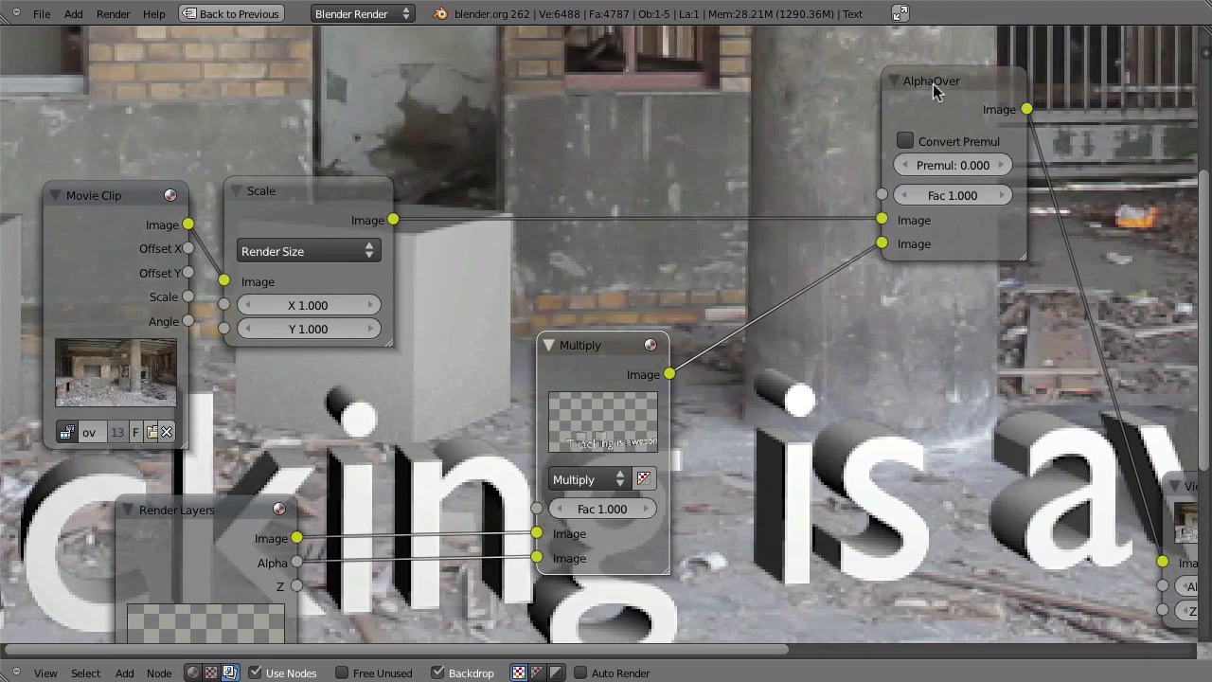
{"action": "left_click_drag", "start_coordinate": [934, 89], "coordinate": [943, 85]}
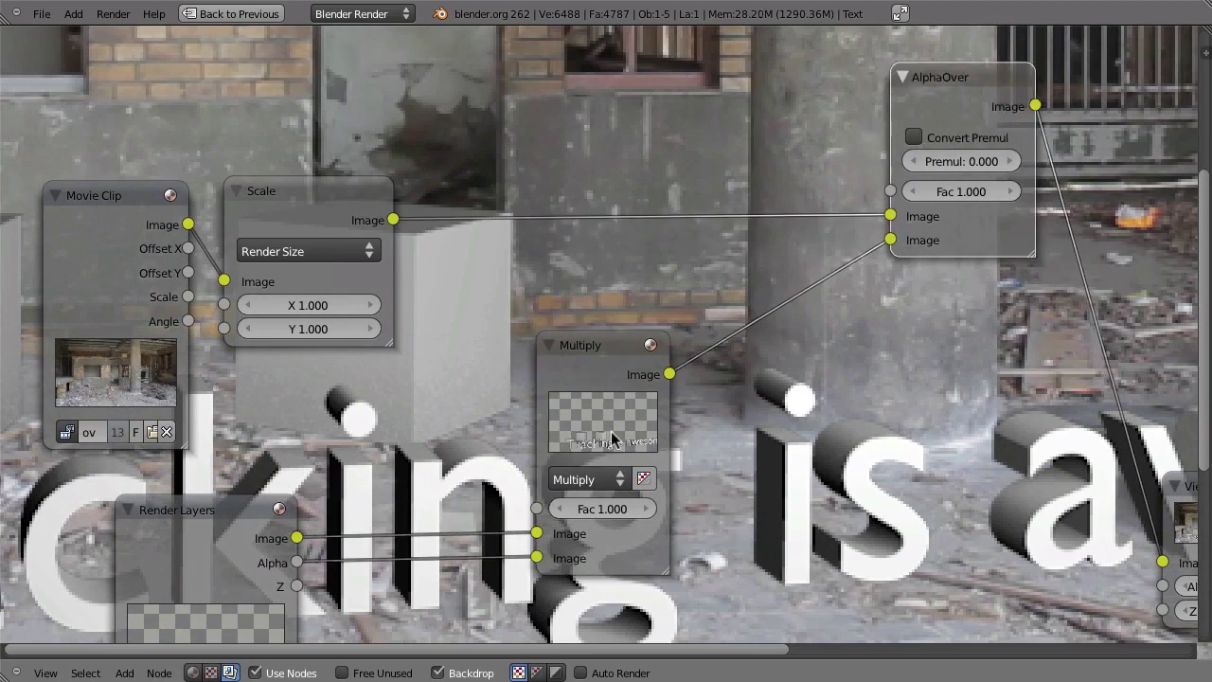
{"action": "scroll", "coordinate": [590, 369], "scroll_direction": "down", "scroll_amount": 2, "text": "shift"}
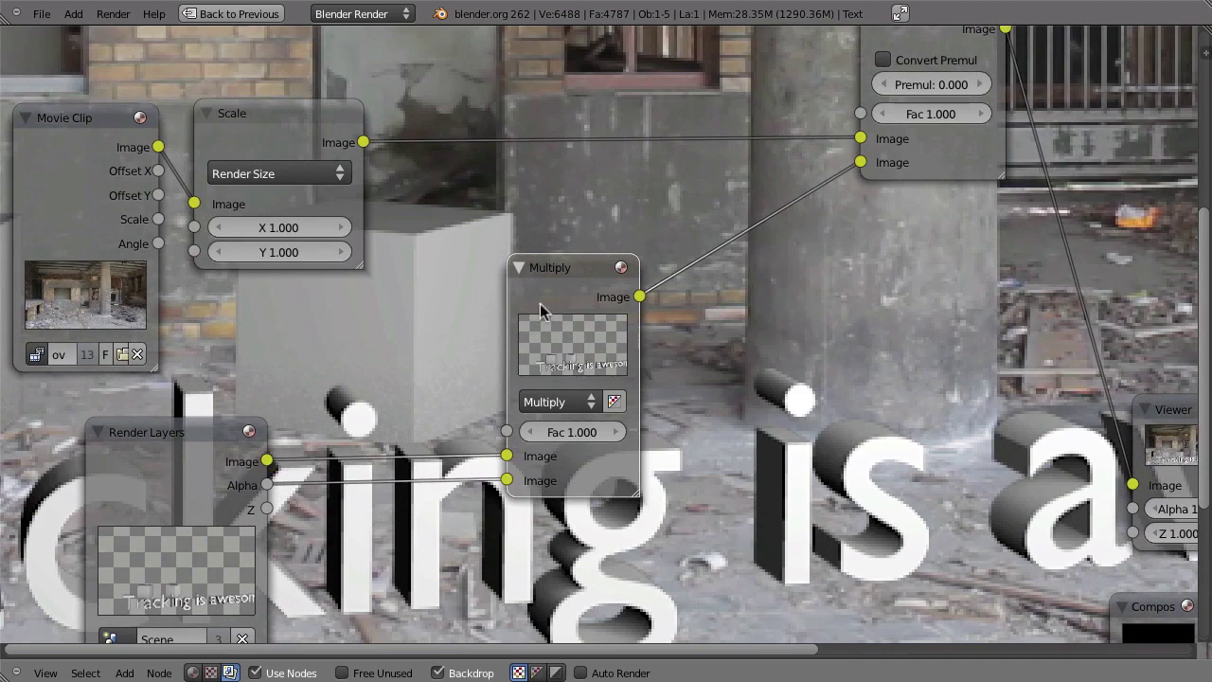
Delete the Multiply node while keeping its connection, and insert a Key to Premul Alpha Convert node between Render Layers and AlphaOver
{"action": "key", "text": "ctrl+x"}
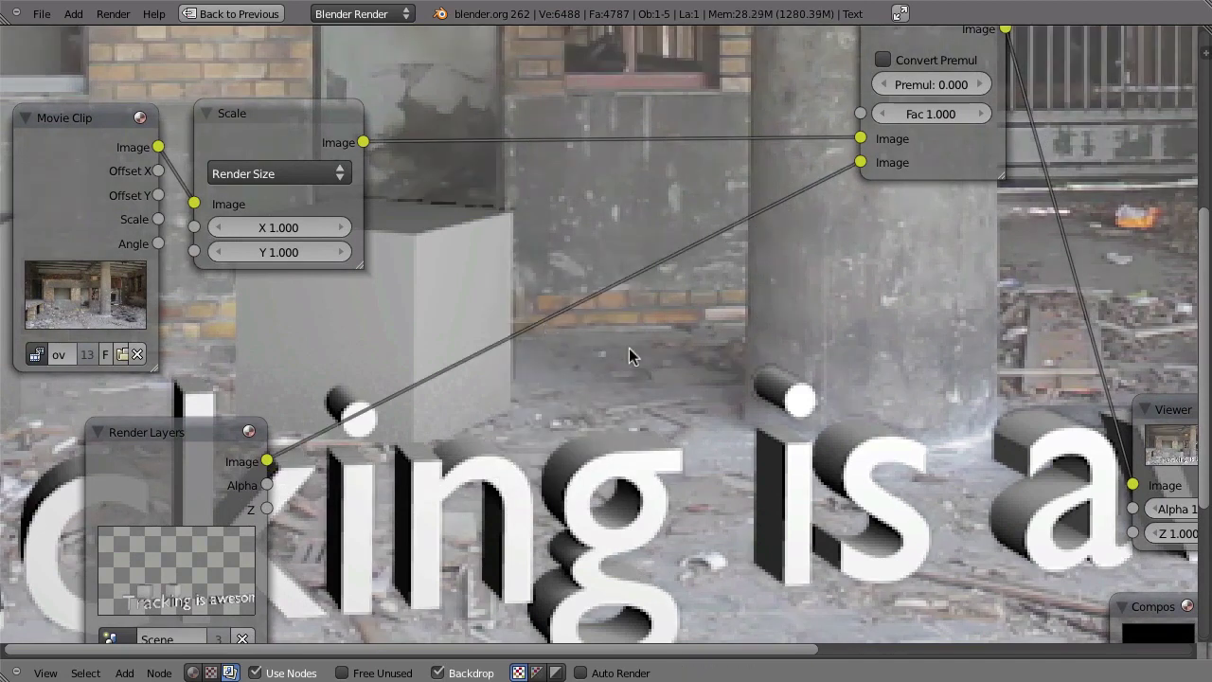
{"action": "key", "text": "shift+a"}
{"action": "mouse_move", "coordinate": [575, 409]}
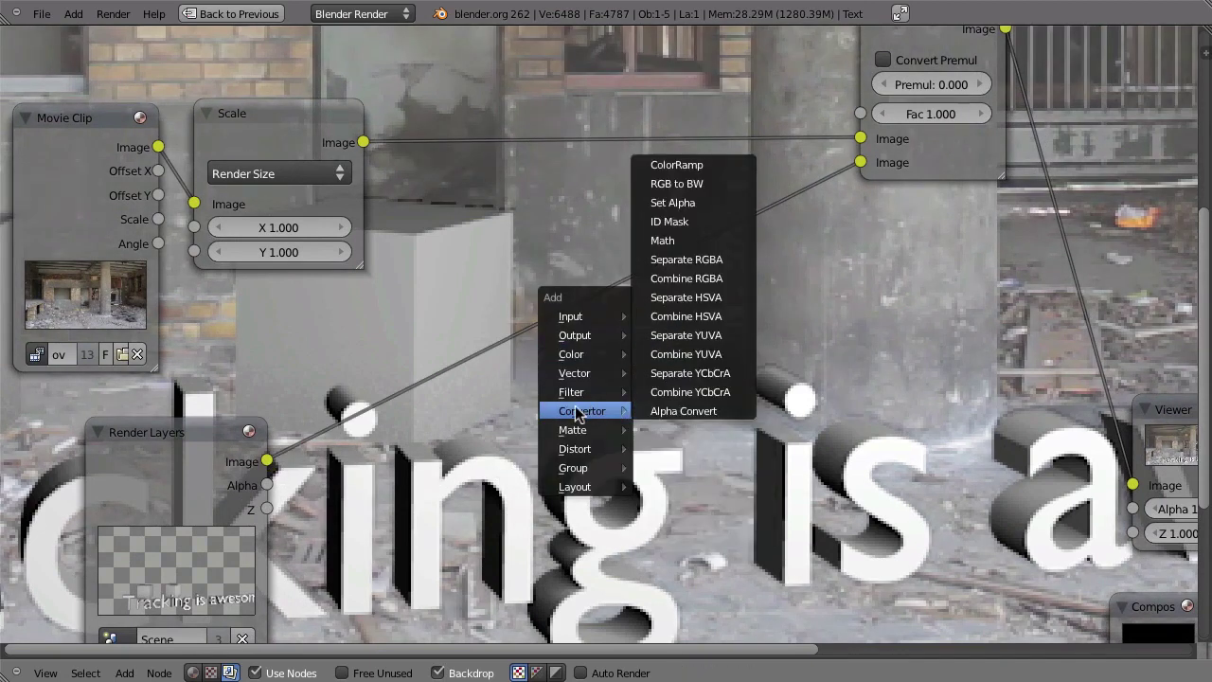
{"action": "left_click", "coordinate": [735, 411]}
{"action": "left_click_drag", "start_coordinate": [796, 351], "coordinate": [692, 346]}
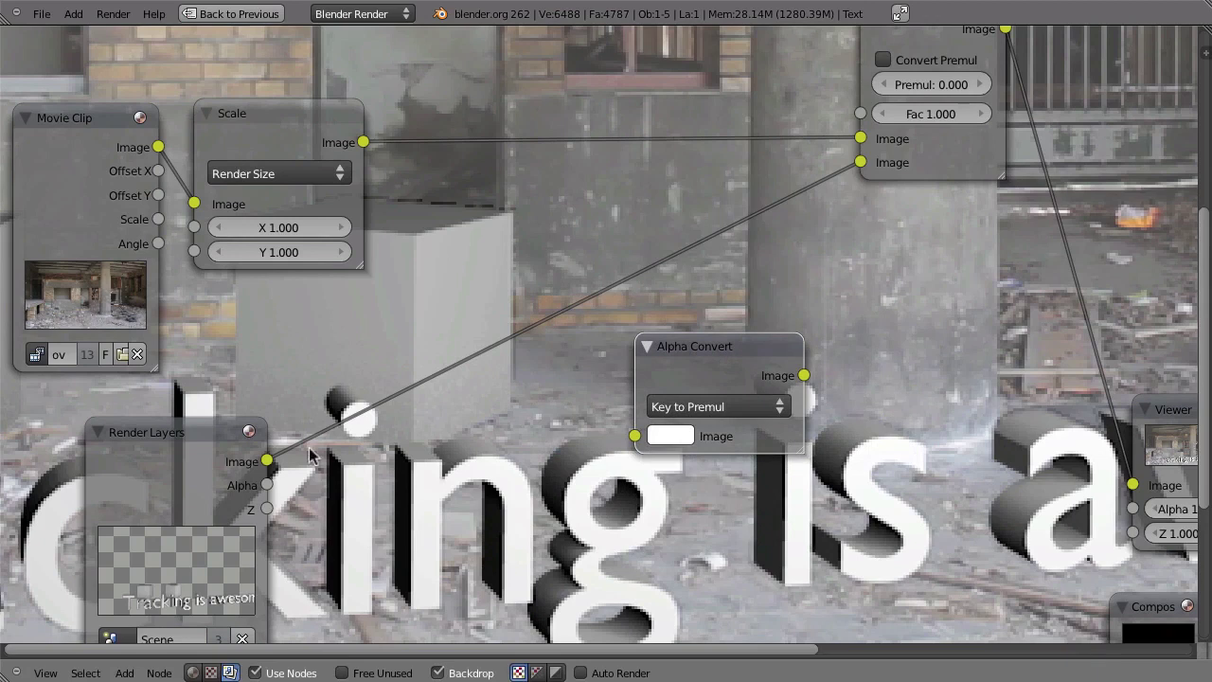
{"action": "middle_click_drag", "start_coordinate": [901, 282], "coordinate": [880, 308]}
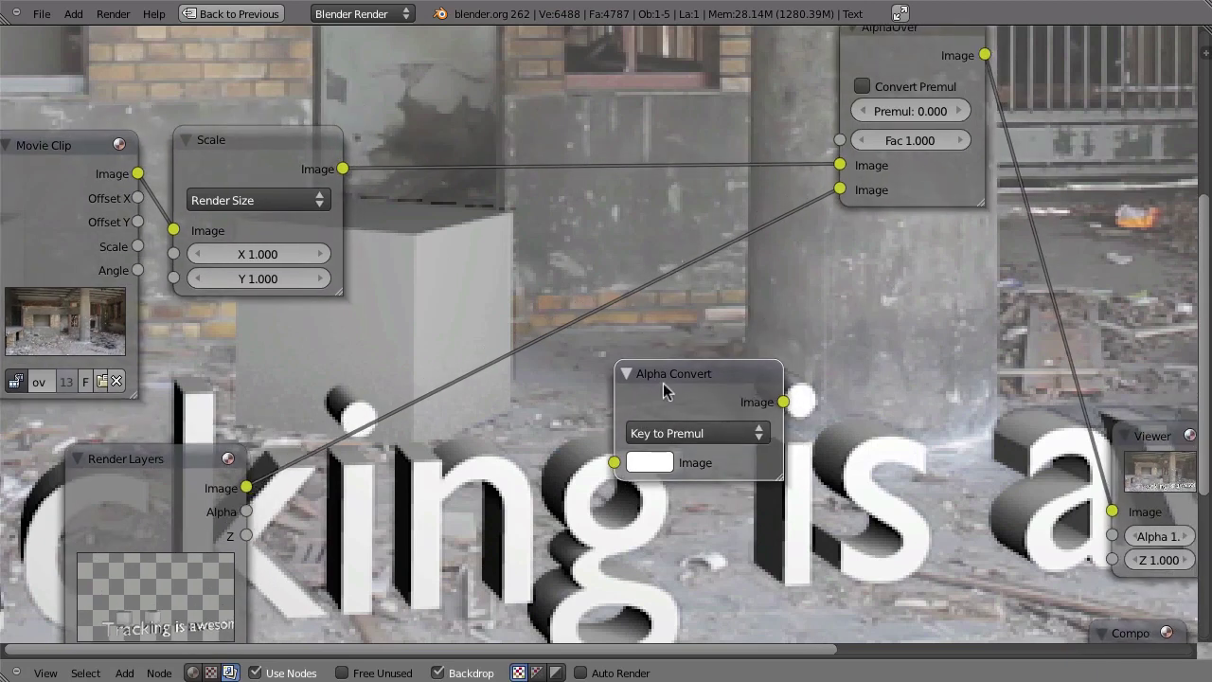
{"action": "left_click_drag", "start_coordinate": [680, 380], "coordinate": [581, 317]}
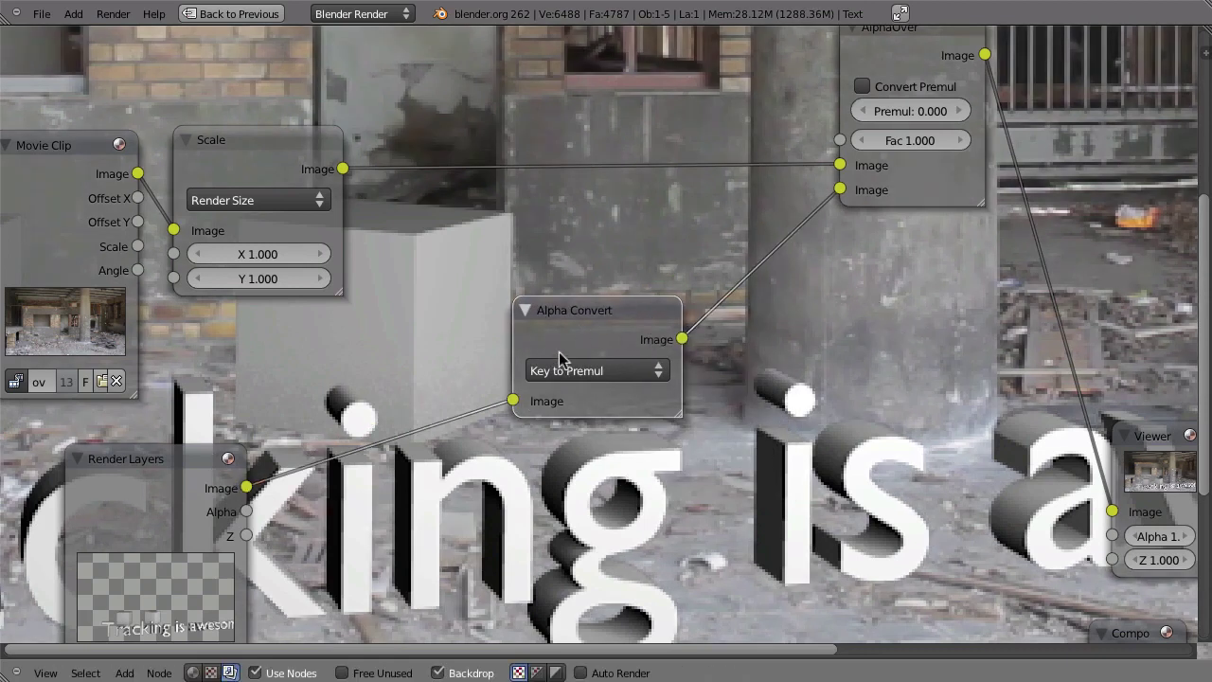
Compare the Render Layers Alpha and Image outputs in the Viewer
{"action": "left_click", "coordinate": [178, 514], "text": "ctrl+shift"}
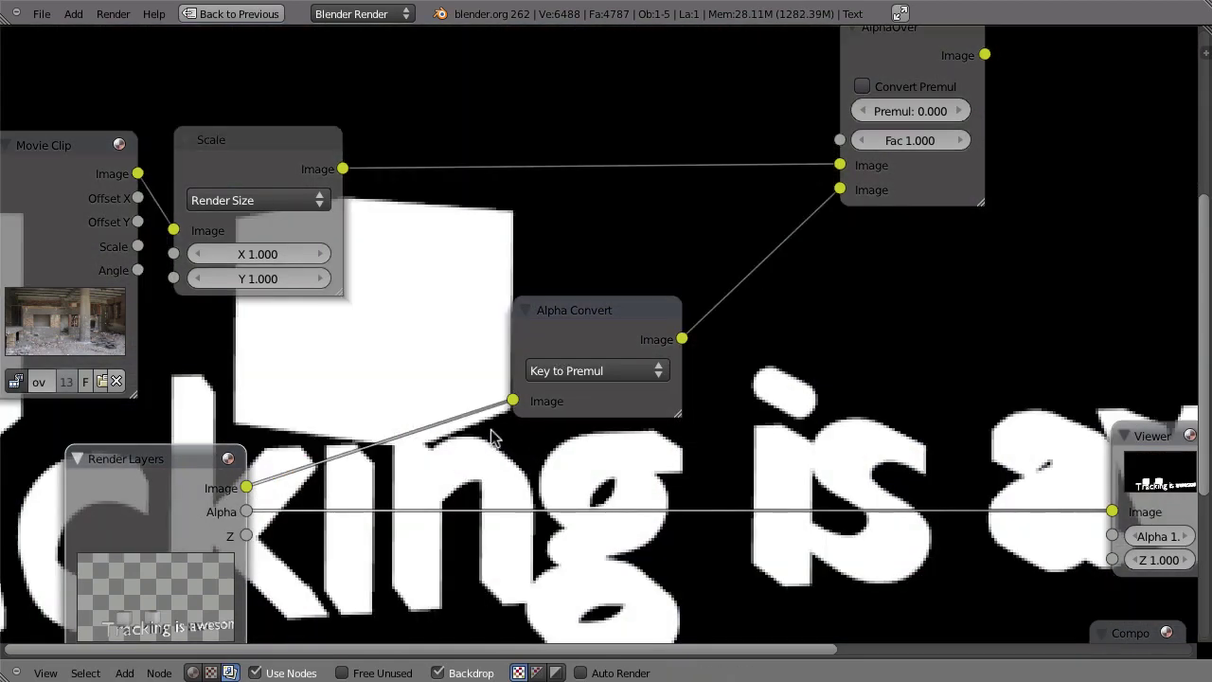
{"action": "left_click", "coordinate": [177, 505], "text": "ctrl+shift"}
{"action": "left_click", "coordinate": [150, 492], "text": "ctrl+shift"}
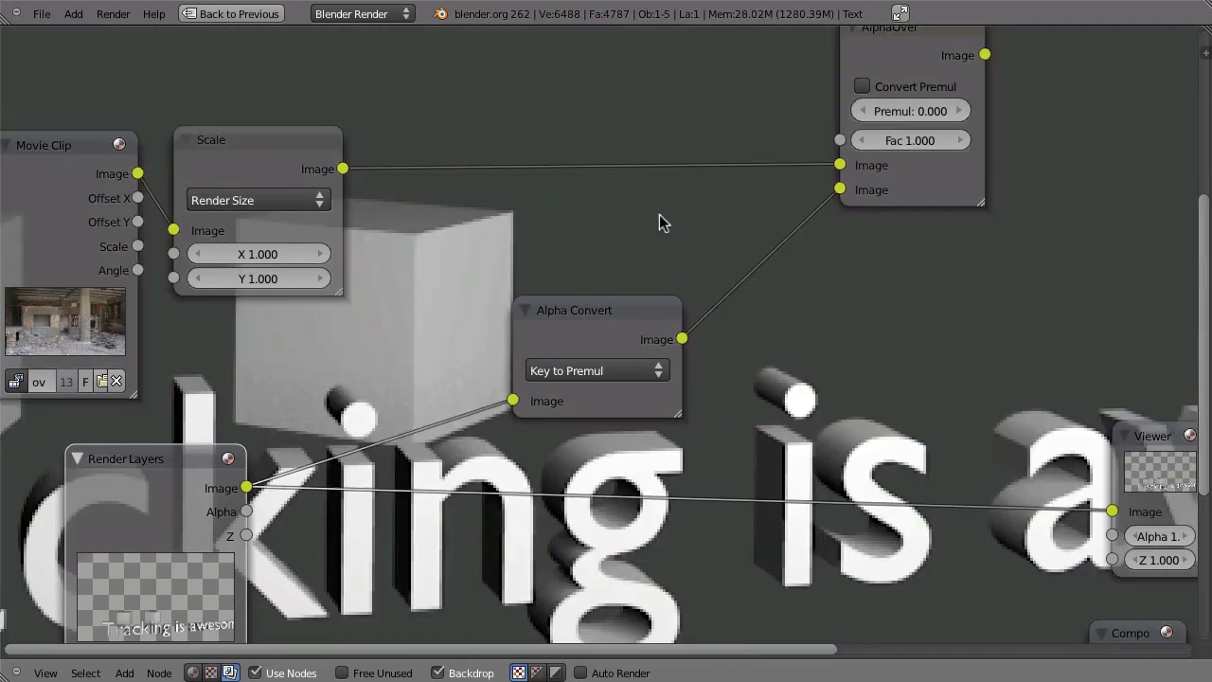
Delete the Alpha Convert node while keeping Render Layers linked to AlphaOver, and display the AlphaOver result in the Viewer
{"action": "middle_click_drag", "start_coordinate": [693, 240], "coordinate": [598, 304]}
{"action": "left_click", "coordinate": [522, 392]}
{"action": "key", "text": "ctrl+x"}
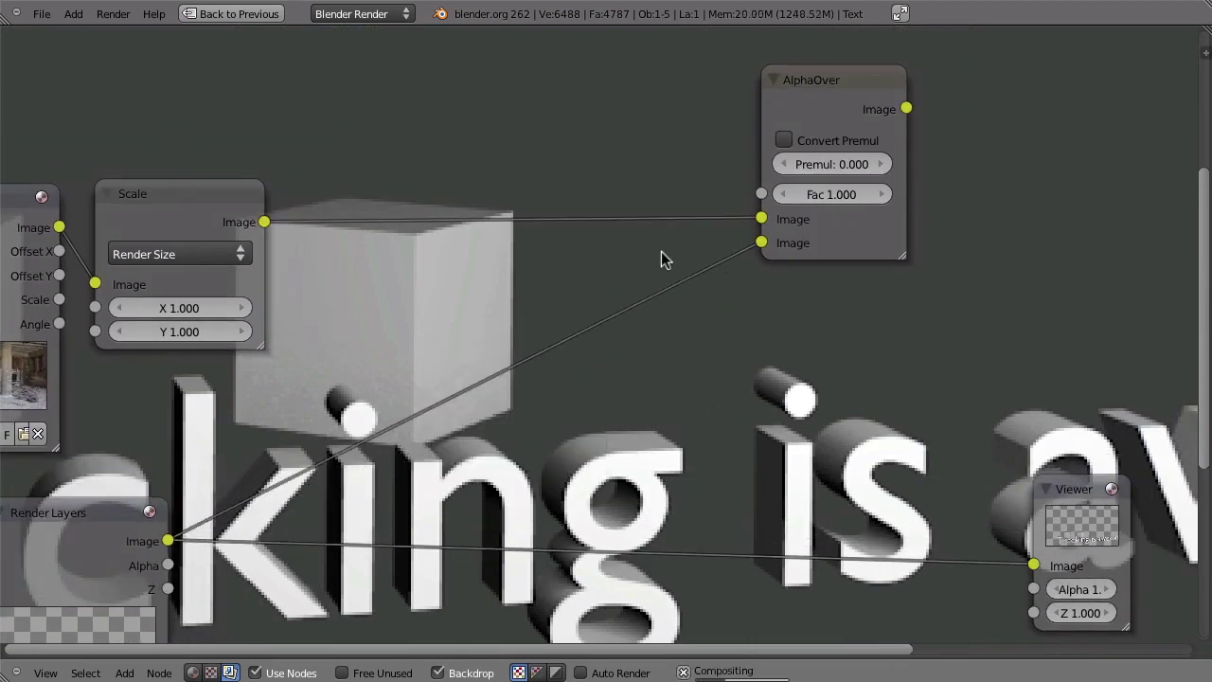
{"action": "left_click", "coordinate": [869, 78], "text": "ctrl+shift"}
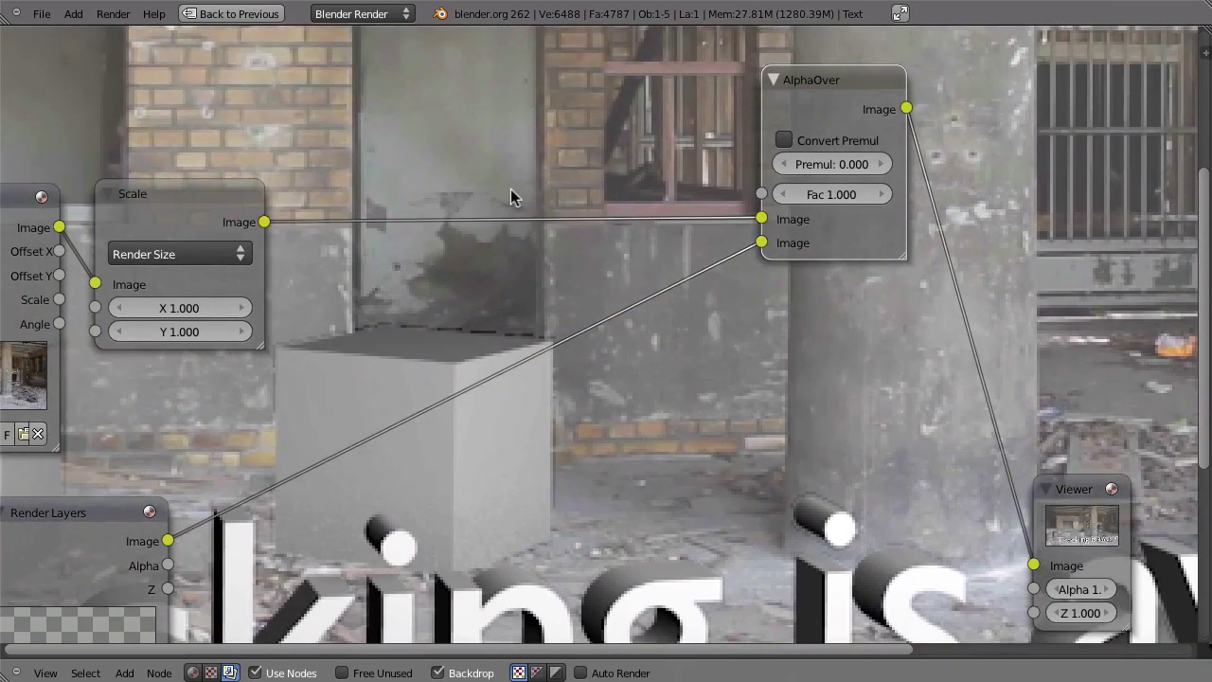
Restore the full screen layout, set the World horizon color to black, and render the image again
{"action": "key", "text": "ctrl+Up"}
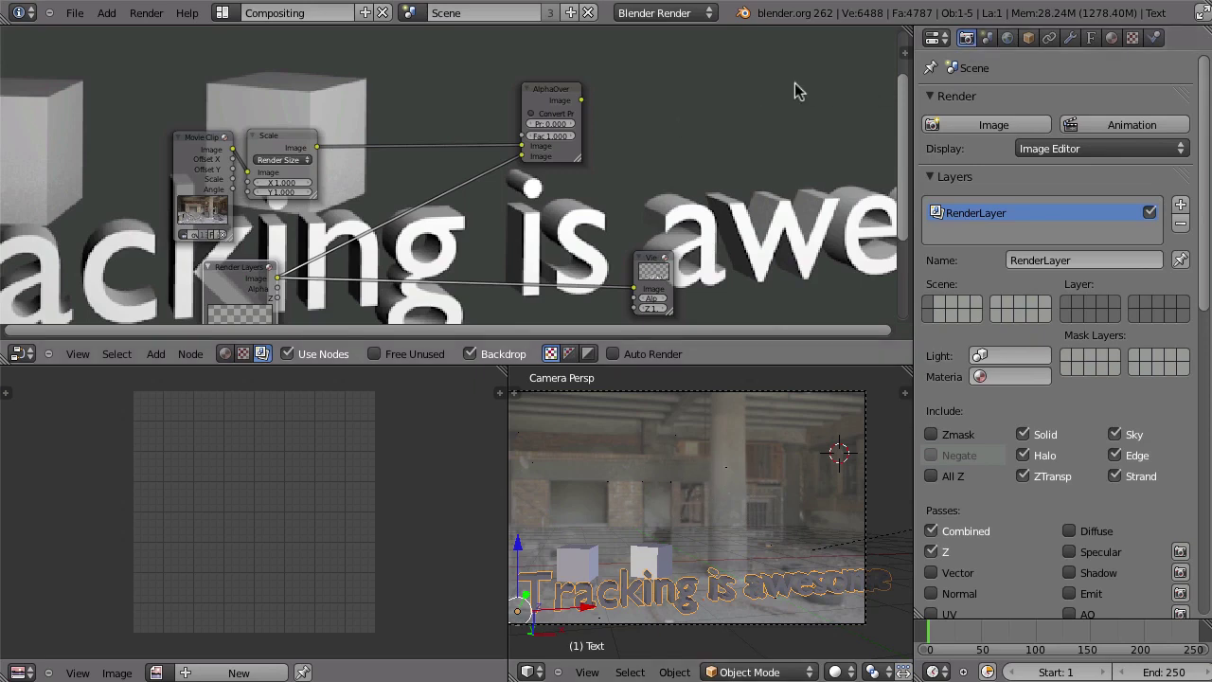
{"action": "left_click", "coordinate": [1007, 38]}
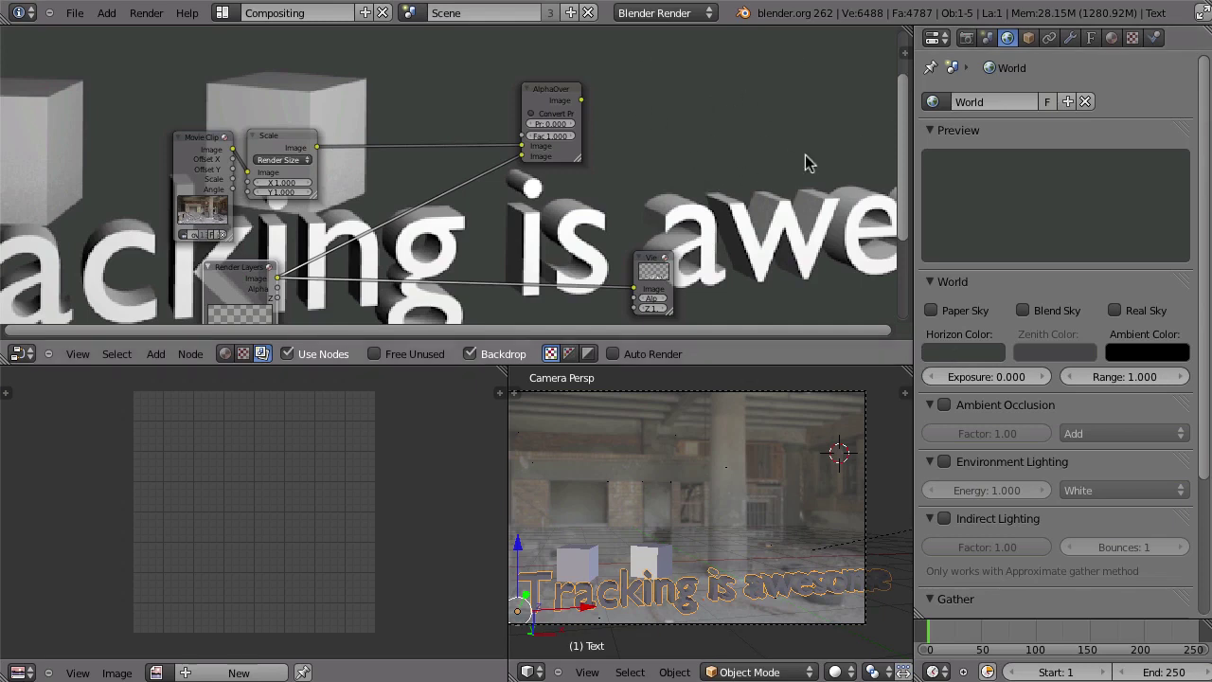
{"action": "left_click", "coordinate": [963, 351]}
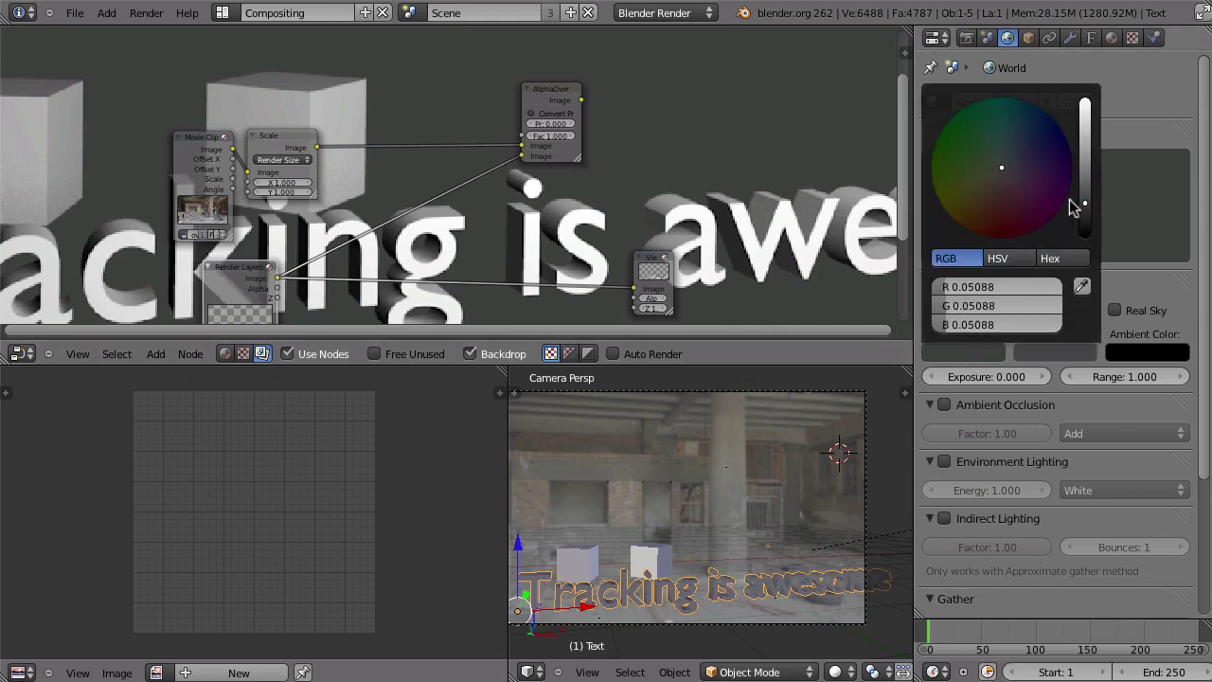
{"action": "left_click", "coordinate": [1080, 209]}
{"action": "left_click", "coordinate": [966, 37]}
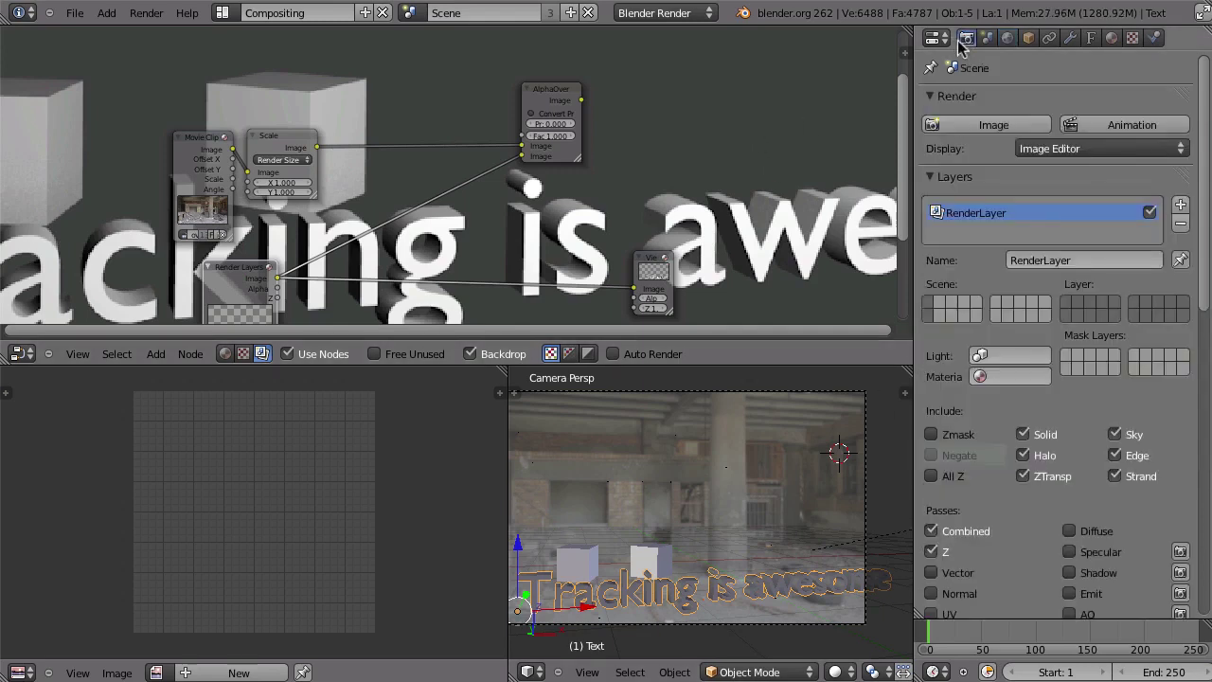
{"action": "left_click", "coordinate": [947, 124]}
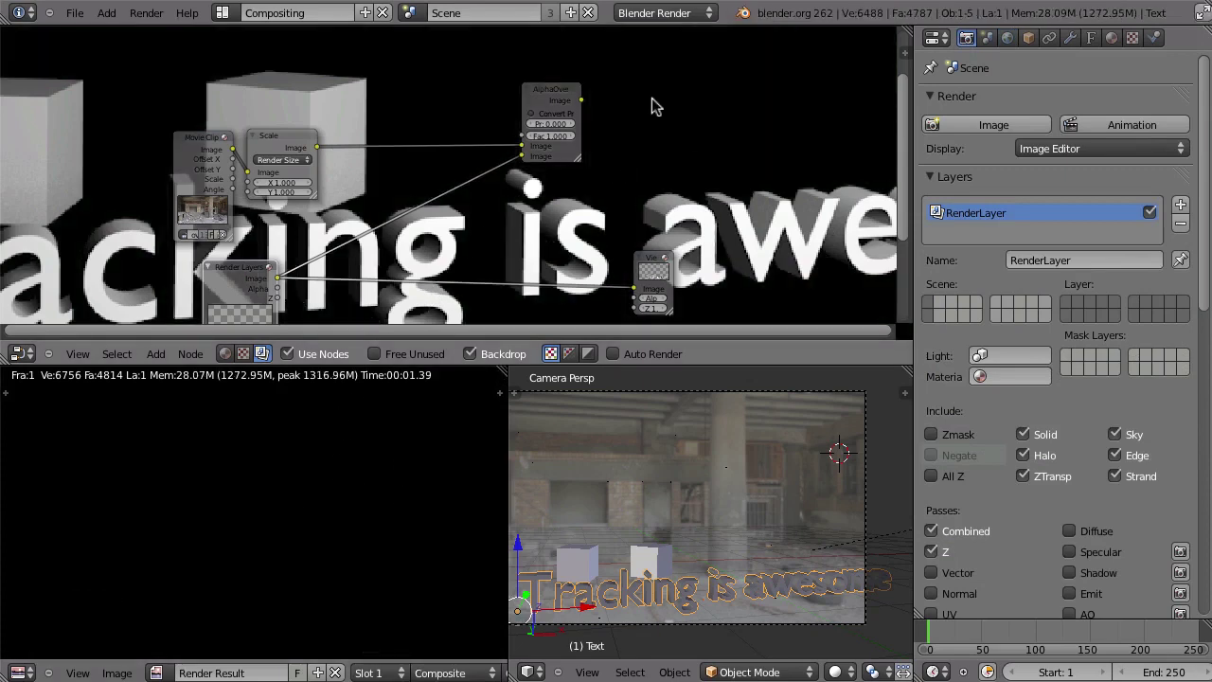
Display the AlphaOver result in the Viewer and enable Convert Premul on the AlphaOver node
{"action": "left_click_drag", "start_coordinate": [581, 100], "coordinate": [633, 287]}
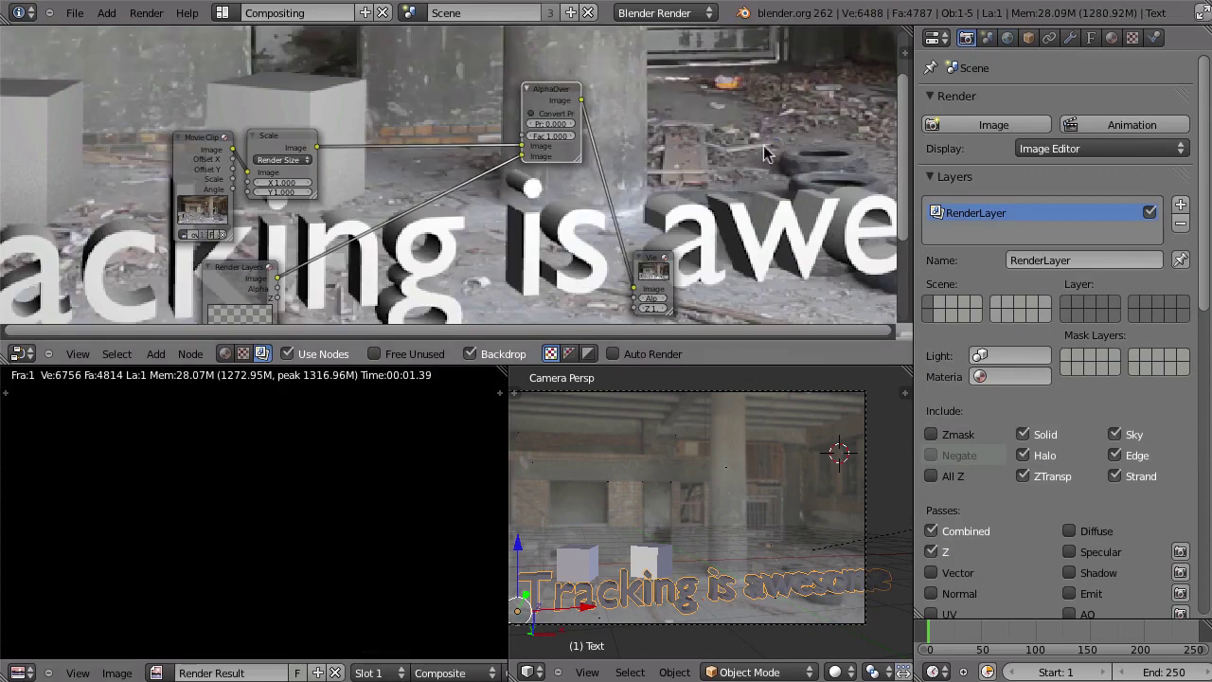
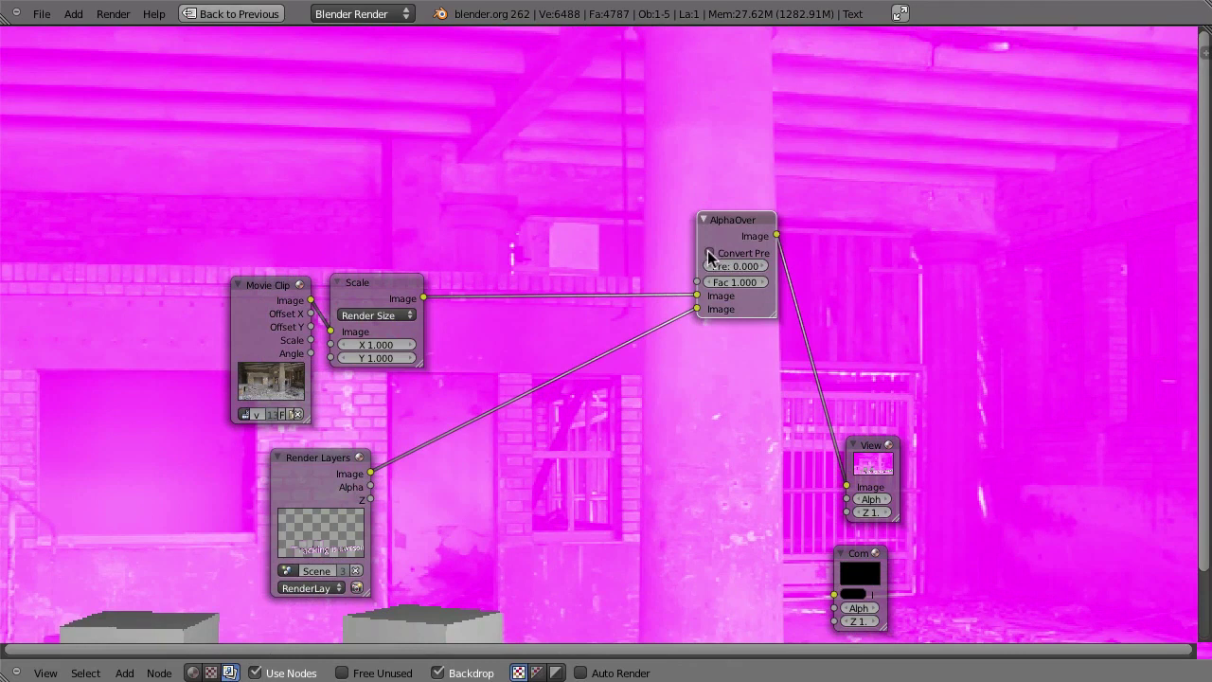
{"action": "left_click", "coordinate": [710, 252]}
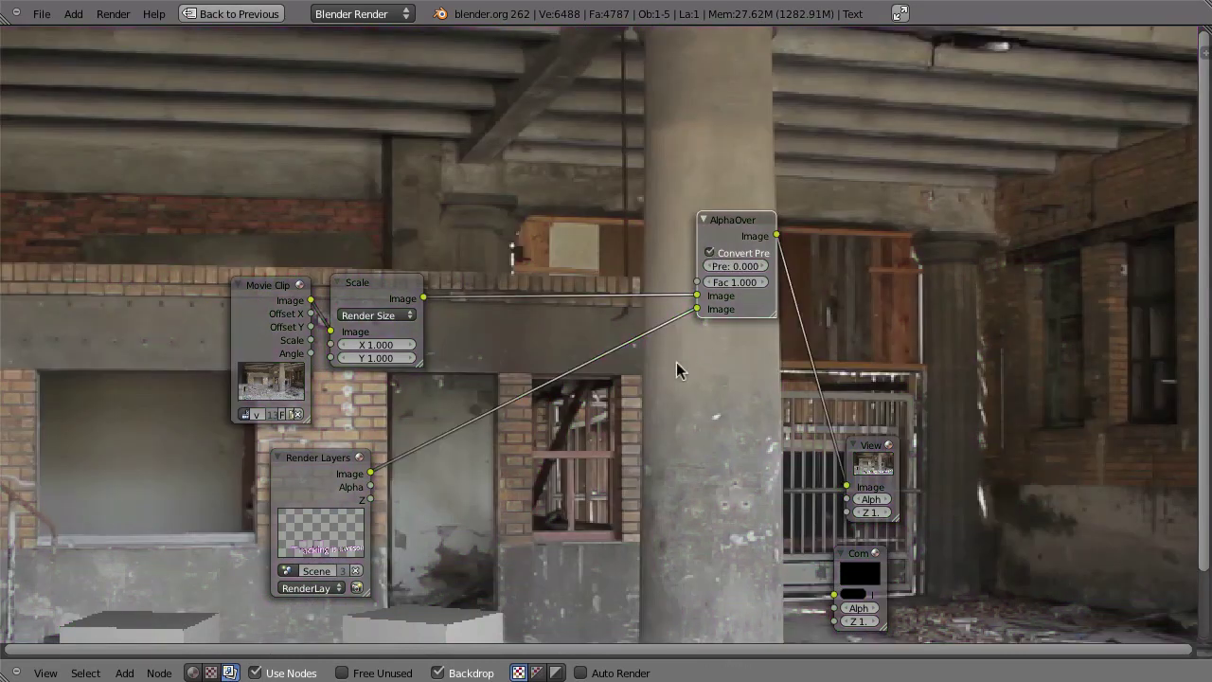
Compare the Render Layers Image output, the AlphaOver result and the Render Layers Alpha output in the Viewer
{"action": "left_click", "coordinate": [327, 483], "text": "ctrl+shift"}
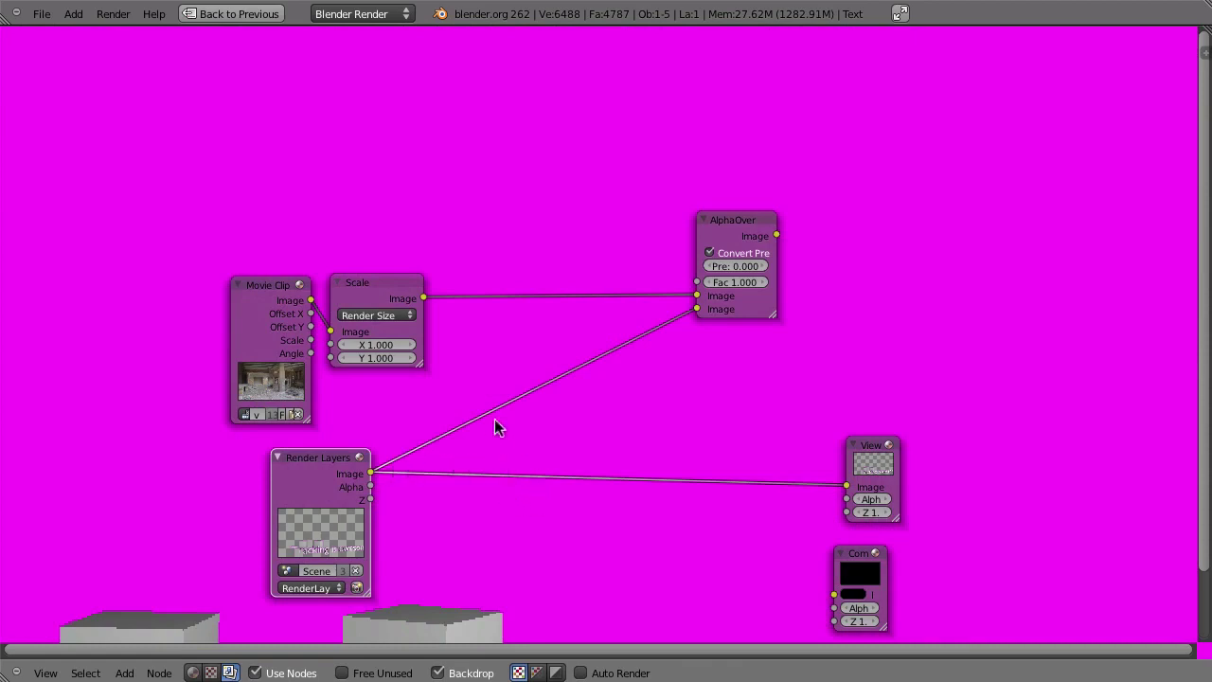
{"action": "left_click", "coordinate": [734, 224], "text": "ctrl+shift"}
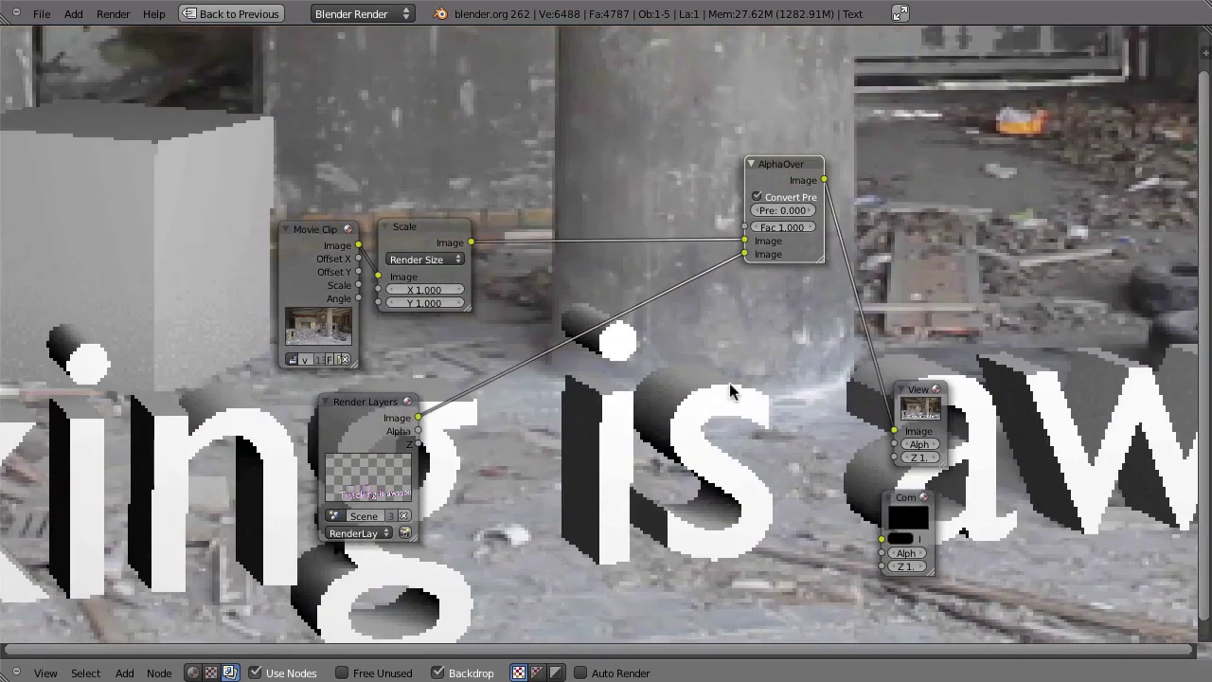
{"action": "left_click", "coordinate": [369, 436], "text": "ctrl+shift"}
{"action": "left_click", "coordinate": [390, 430], "text": "ctrl+shift"}
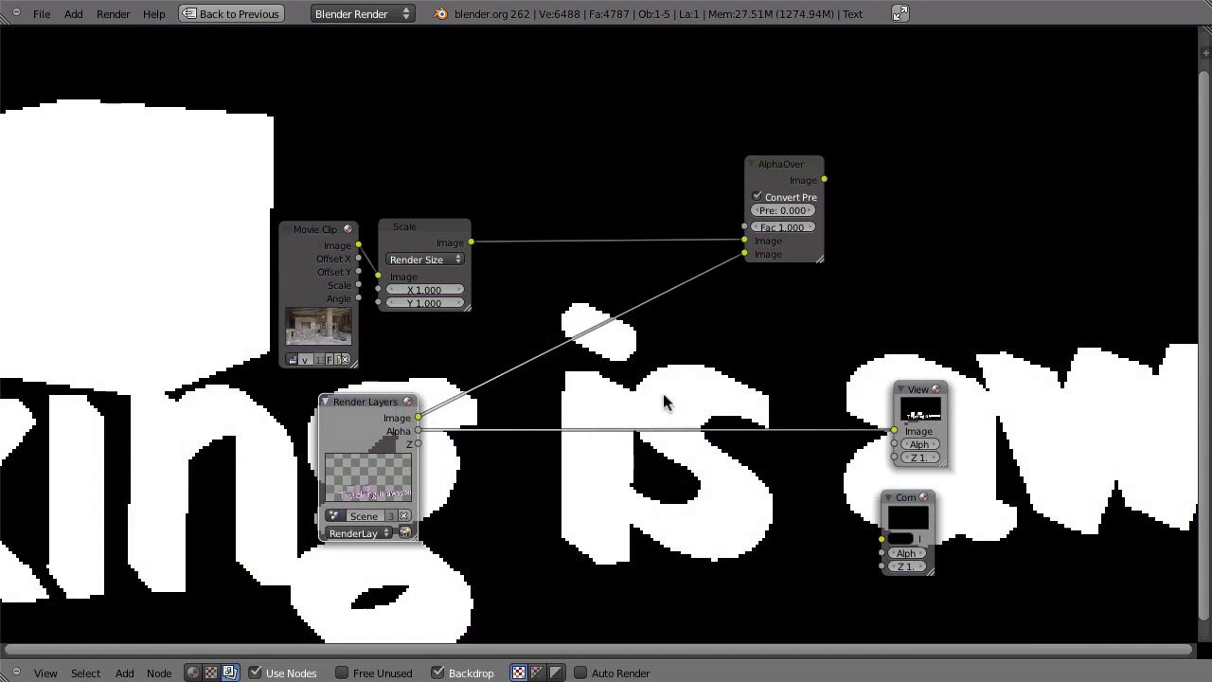
Restore the full screen layout, turn on Anti-Aliasing in the render settings, and render the image again
{"action": "key", "text": "ctrl+Up"}
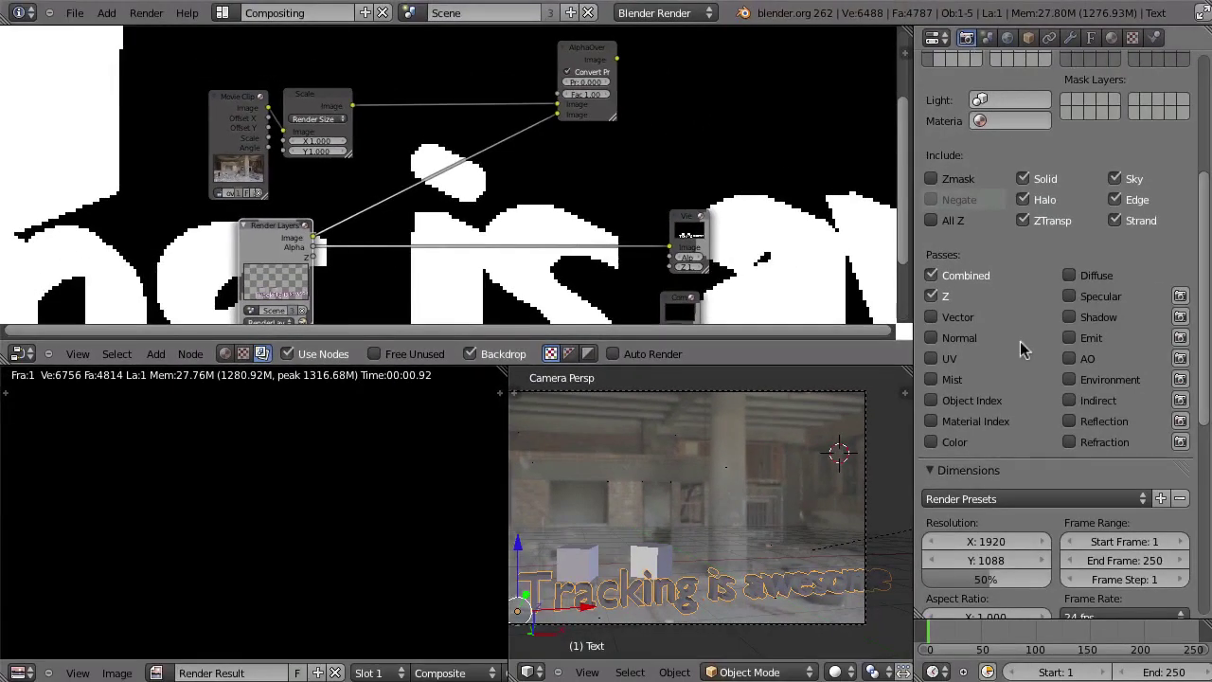
{"action": "scroll", "coordinate": [1023, 346], "scroll_direction": "down", "scroll_amount": 5}
{"action": "left_click", "coordinate": [944, 411]}
{"action": "key", "text": "F12"}
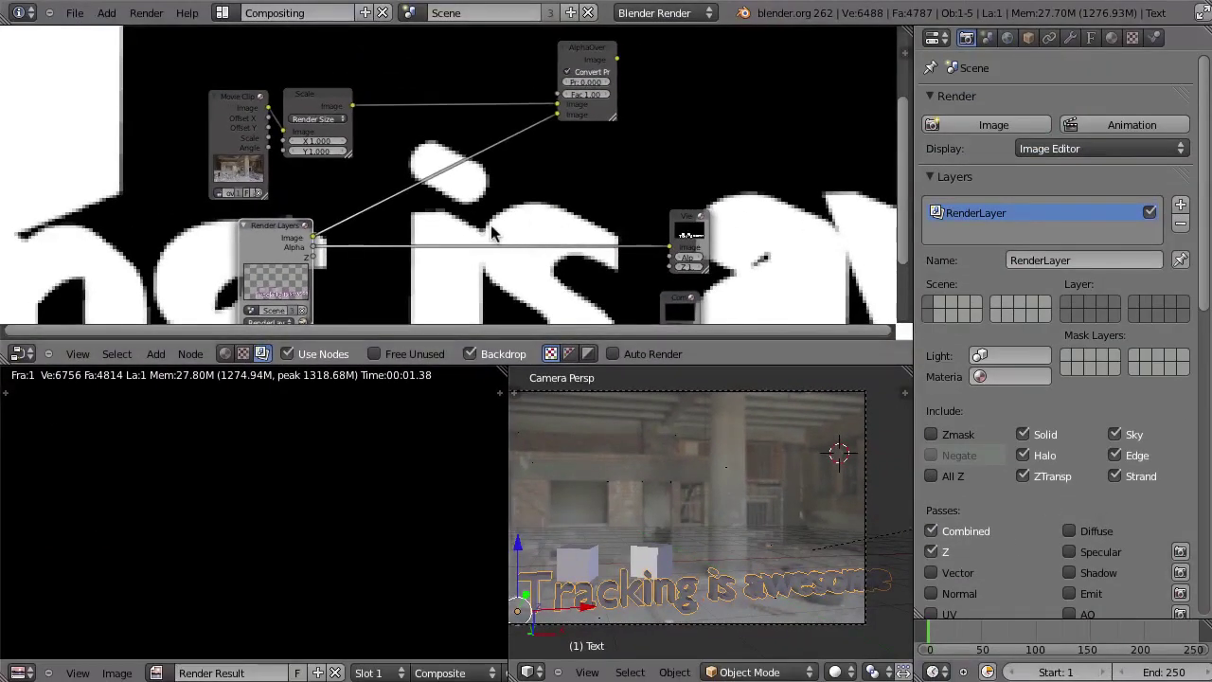
Display the AlphaOver result in the Viewer again and disable its Convert Premul option
{"action": "left_click", "coordinate": [272, 241], "text": "ctrl+shift"}
{"action": "left_click", "coordinate": [272, 241], "text": "ctrl+shift"}
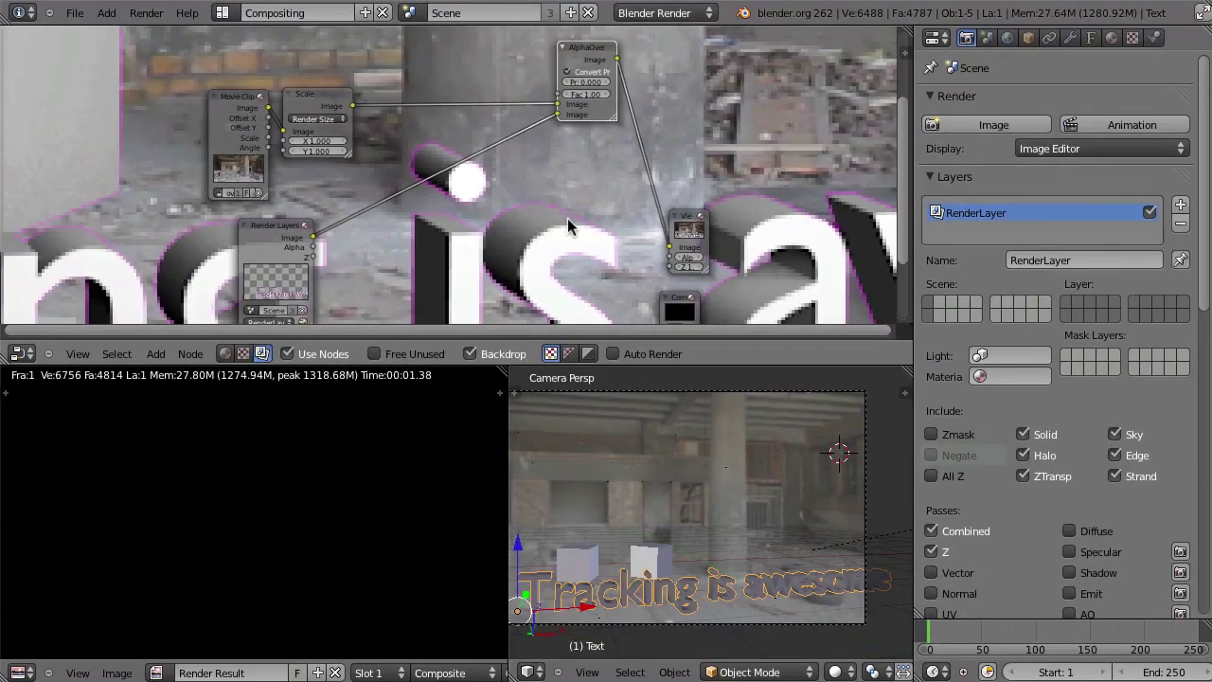
{"action": "left_click", "coordinate": [574, 72]}
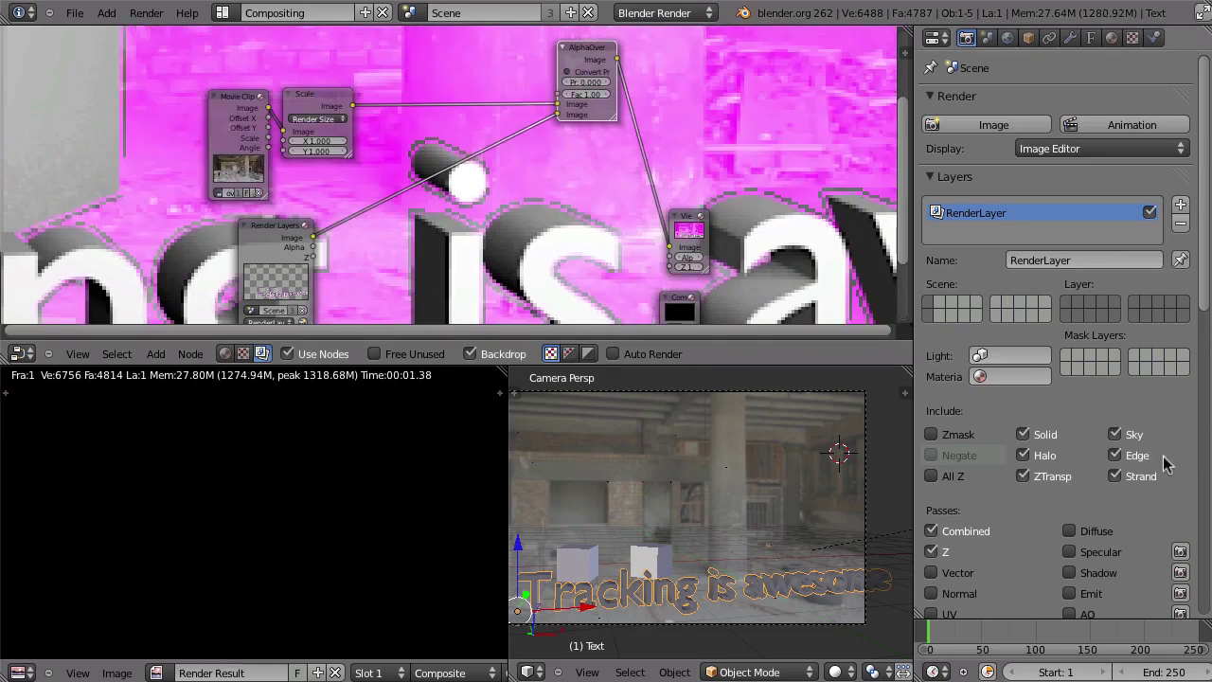
Exclude Sky from the render layer and render the image
{"action": "left_click", "coordinate": [1115, 433]}
{"action": "left_click", "coordinate": [950, 126]}
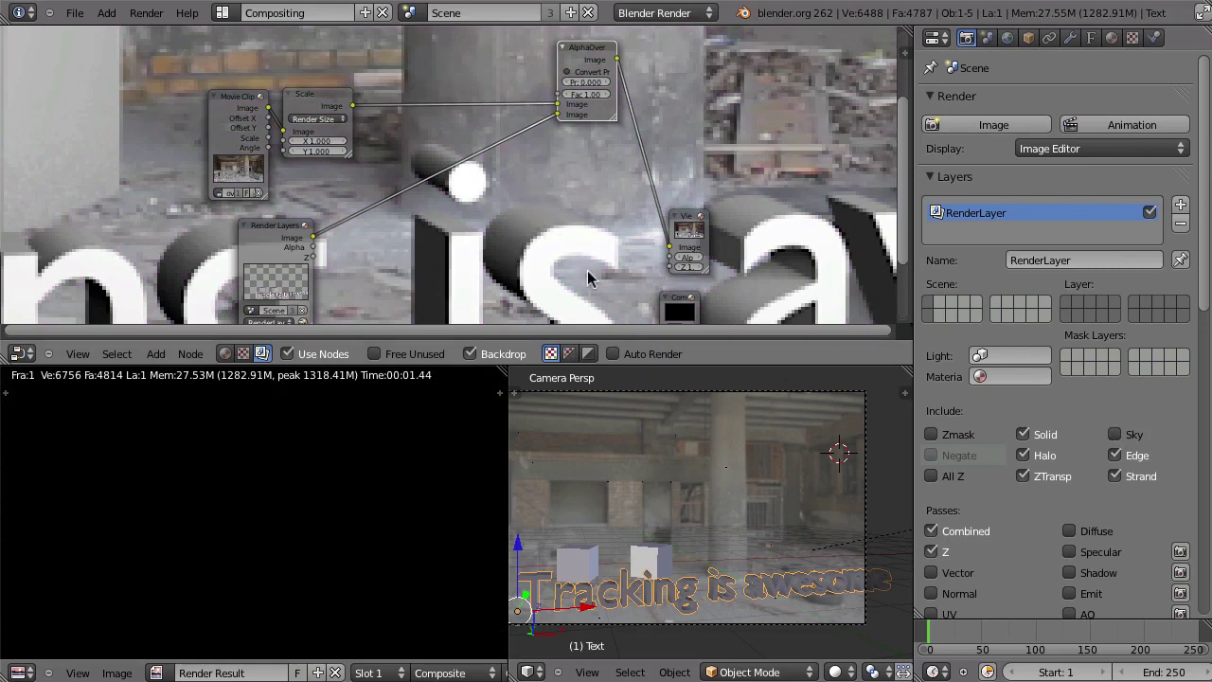
Check the World color settings and turn Sky back on for the render layer
{"action": "left_click", "coordinate": [1007, 39]}
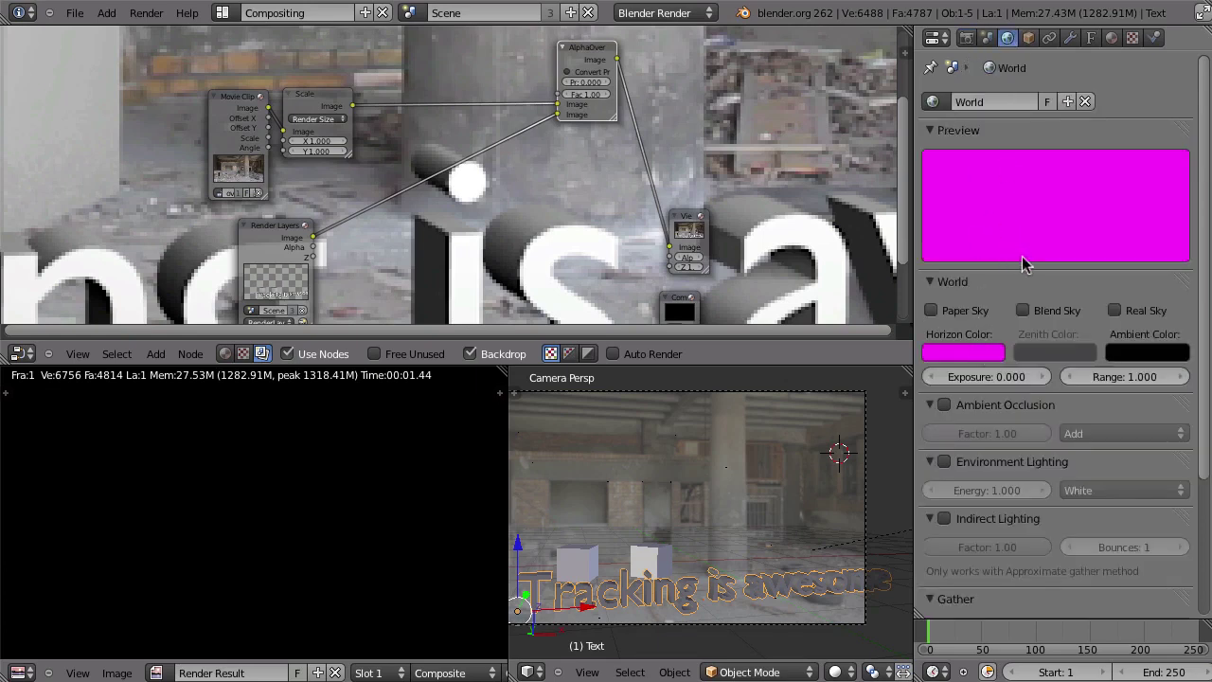
{"action": "left_click", "coordinate": [965, 41]}
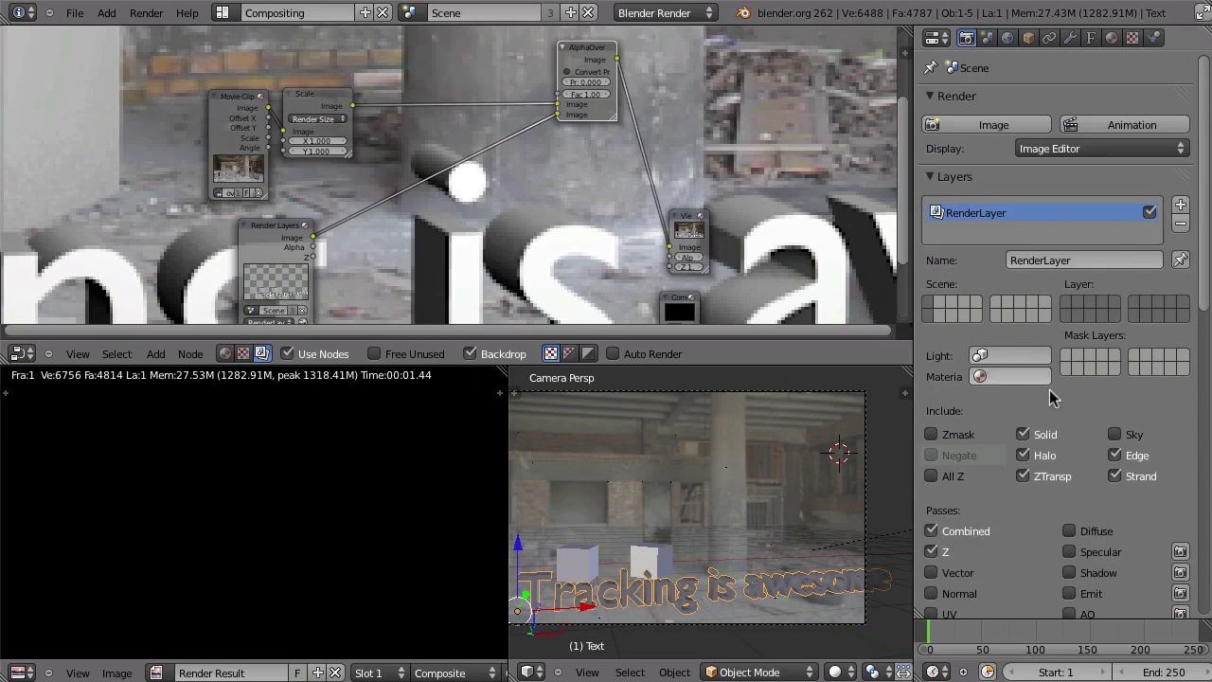
{"action": "left_click", "coordinate": [1116, 435]}
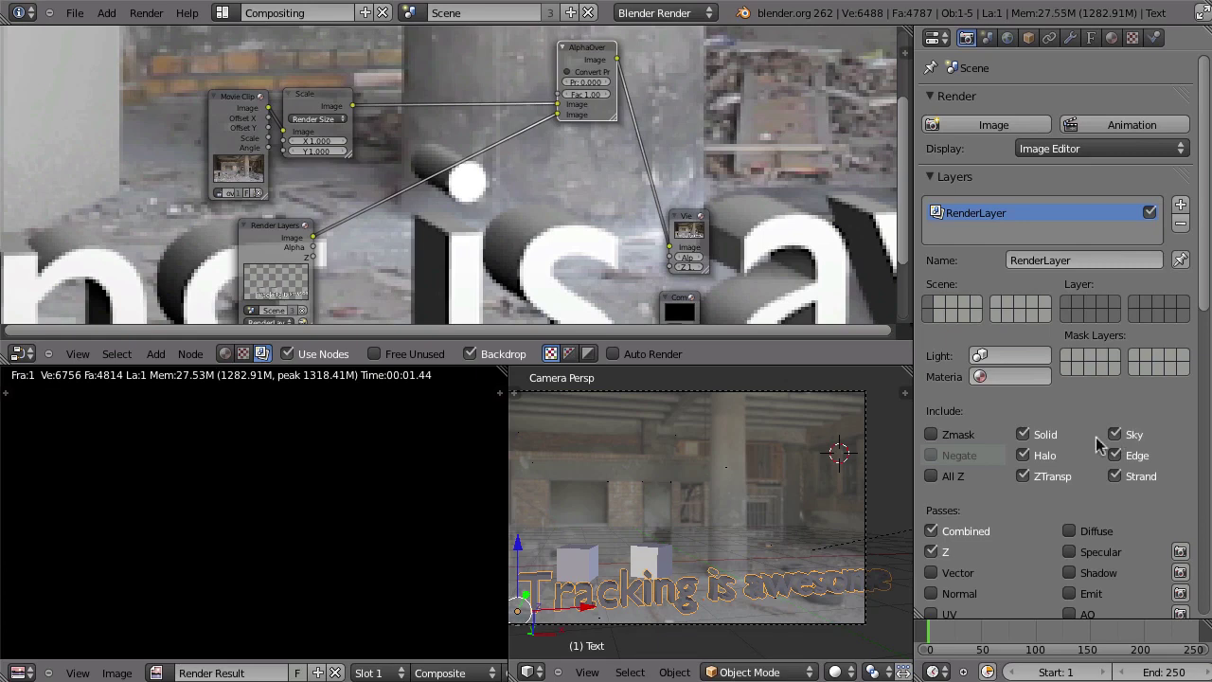
Set the Alpha mode in the render Shading settings to Premultiplied
{"action": "scroll", "coordinate": [1051, 554], "scroll_direction": "down", "scroll_amount": 3}
{"action": "scroll", "coordinate": [1070, 574], "scroll_direction": "down", "scroll_amount": 10}
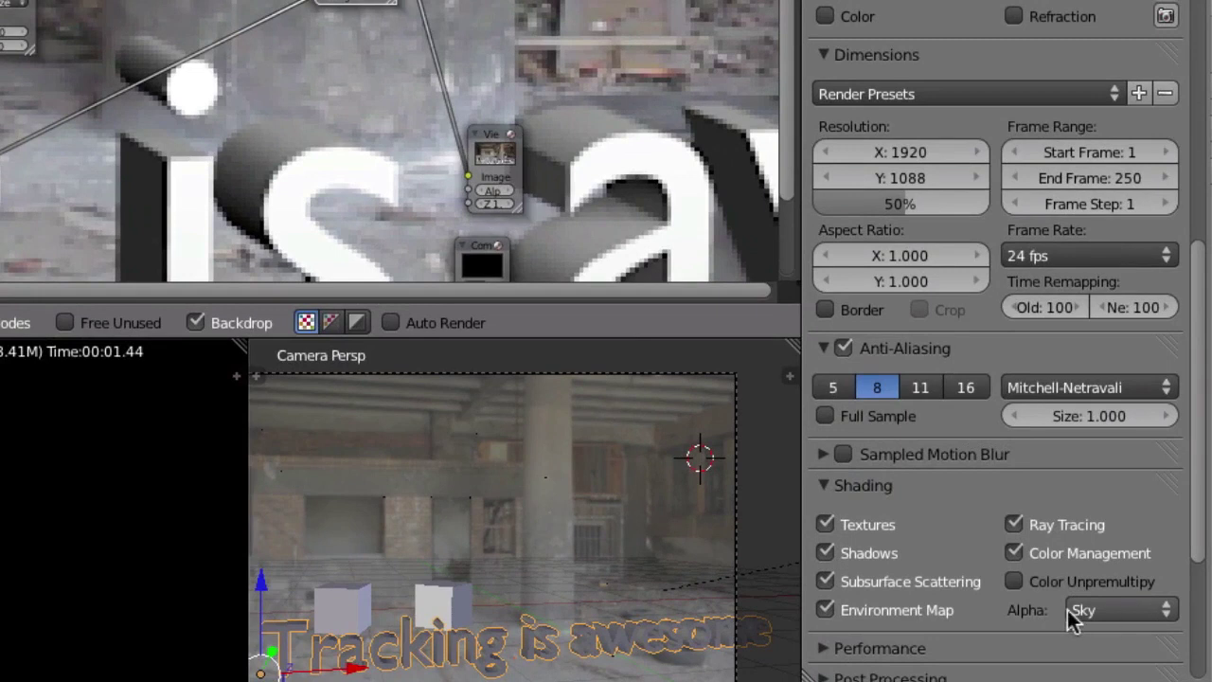
{"action": "left_click", "coordinate": [1114, 606]}
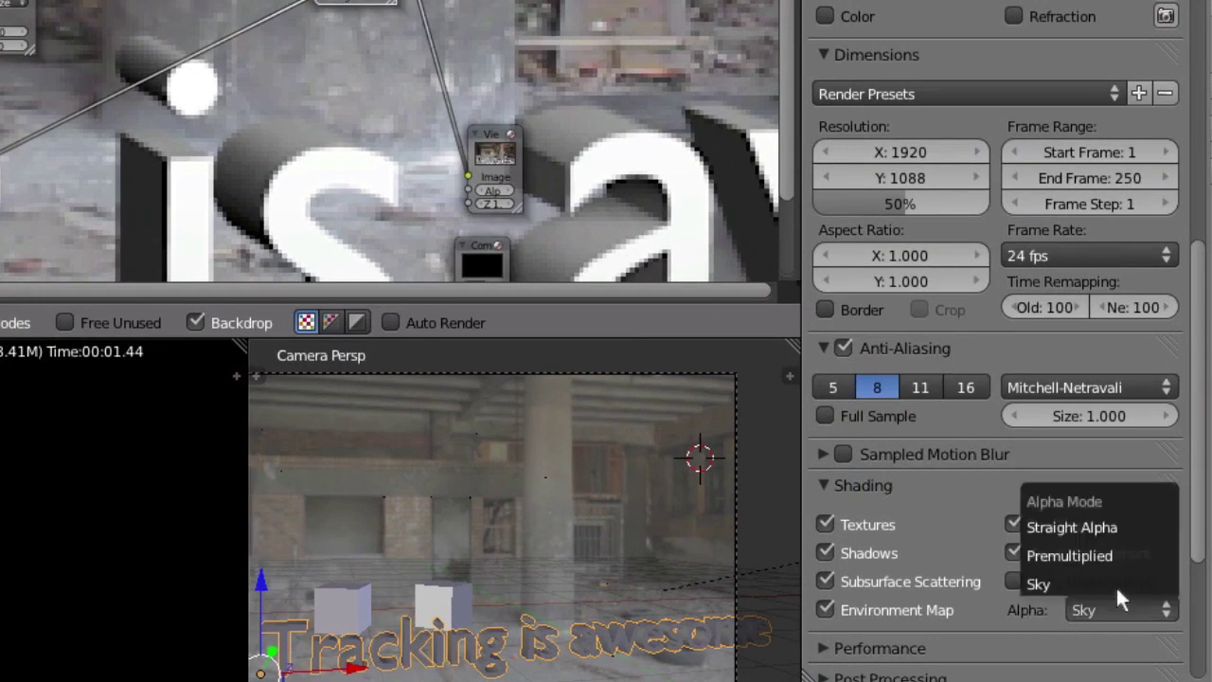
{"action": "left_click", "coordinate": [1103, 553]}
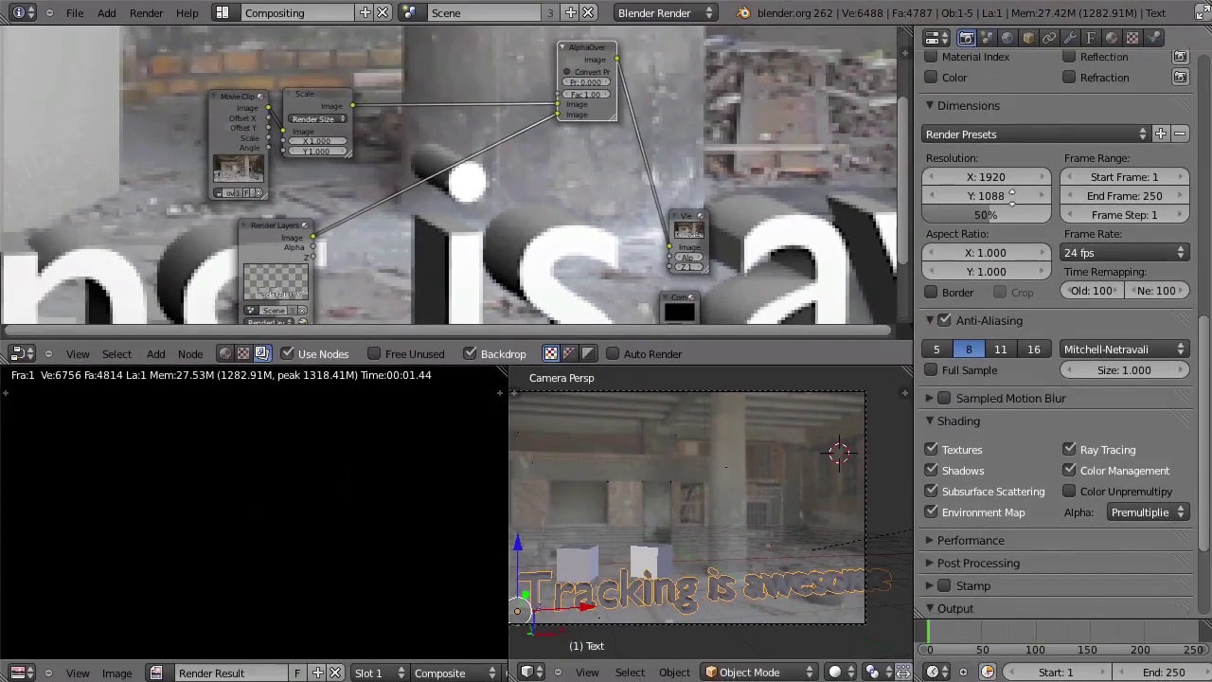
Review the World horizon color and return to the render settings
{"action": "scroll", "coordinate": [1125, 271], "scroll_direction": "up", "scroll_amount": 7}
{"action": "scroll", "coordinate": [1126, 271], "scroll_direction": "up", "scroll_amount": 3}
{"action": "left_click", "coordinate": [1007, 38]}
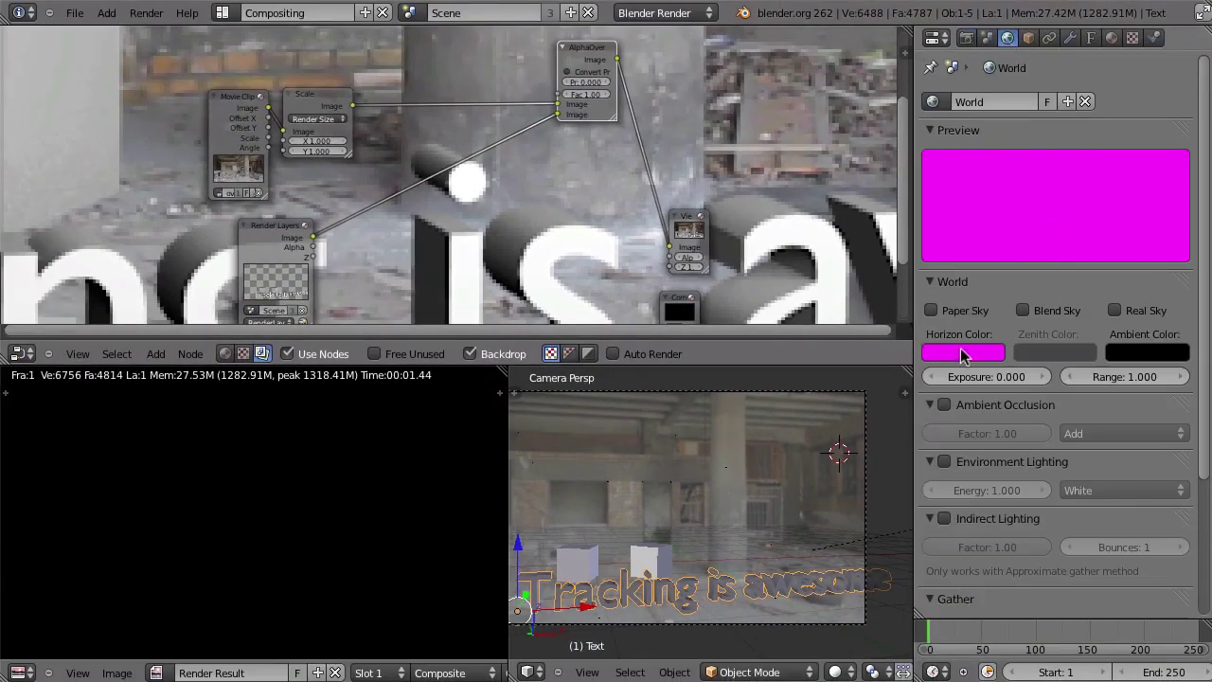
{"action": "left_click", "coordinate": [966, 37]}
{"action": "scroll", "coordinate": [1059, 519], "scroll_direction": "down", "scroll_amount": 5}
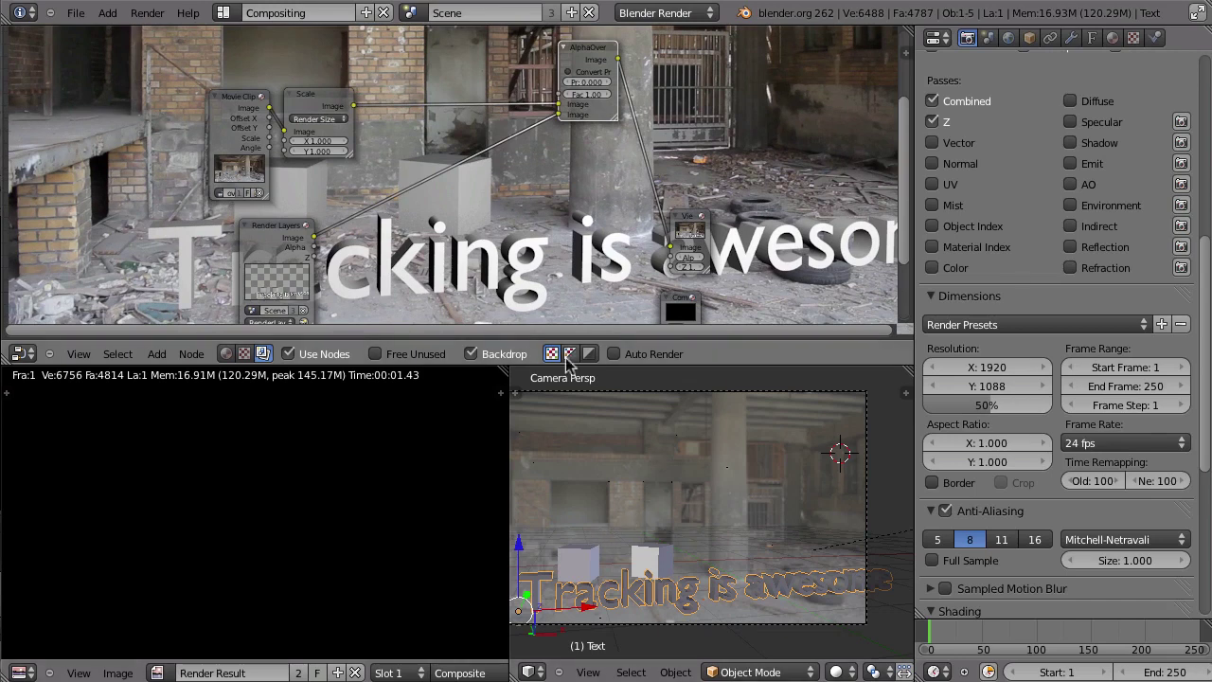
Switch to the Default screen layout, show only the first scene layer, and maximize the 3D view
{"action": "key", "text": "ctrl+Right"}
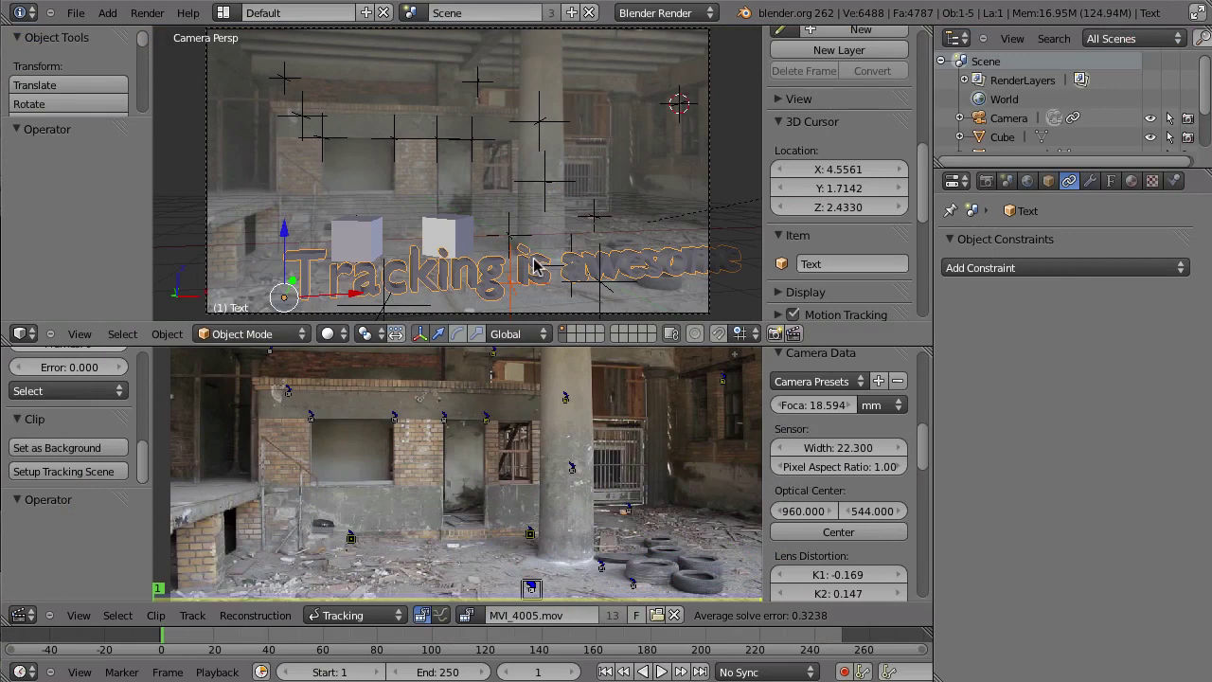
{"action": "left_click", "coordinate": [575, 333]}
{"action": "left_click", "coordinate": [565, 334]}
{"action": "key", "text": "ctrl+Up"}
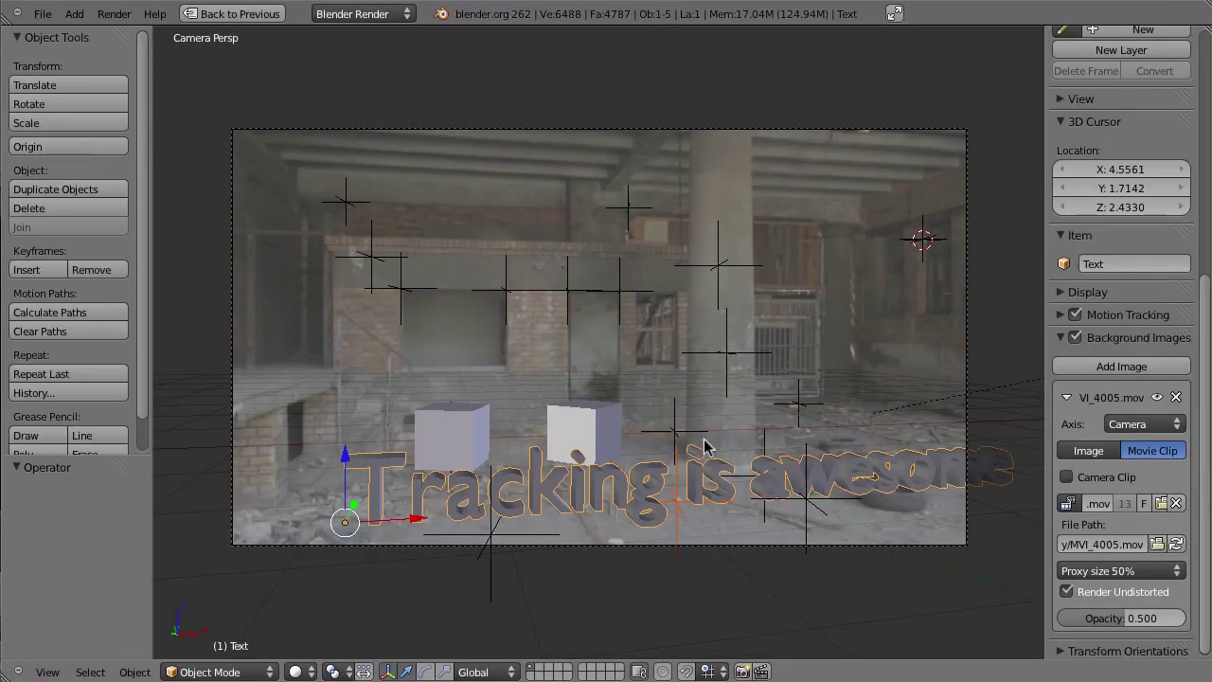
Select the tracking point on the floor by the pillar's base and snap the 3D cursor to it
{"action": "right_click", "coordinate": [686, 440]}
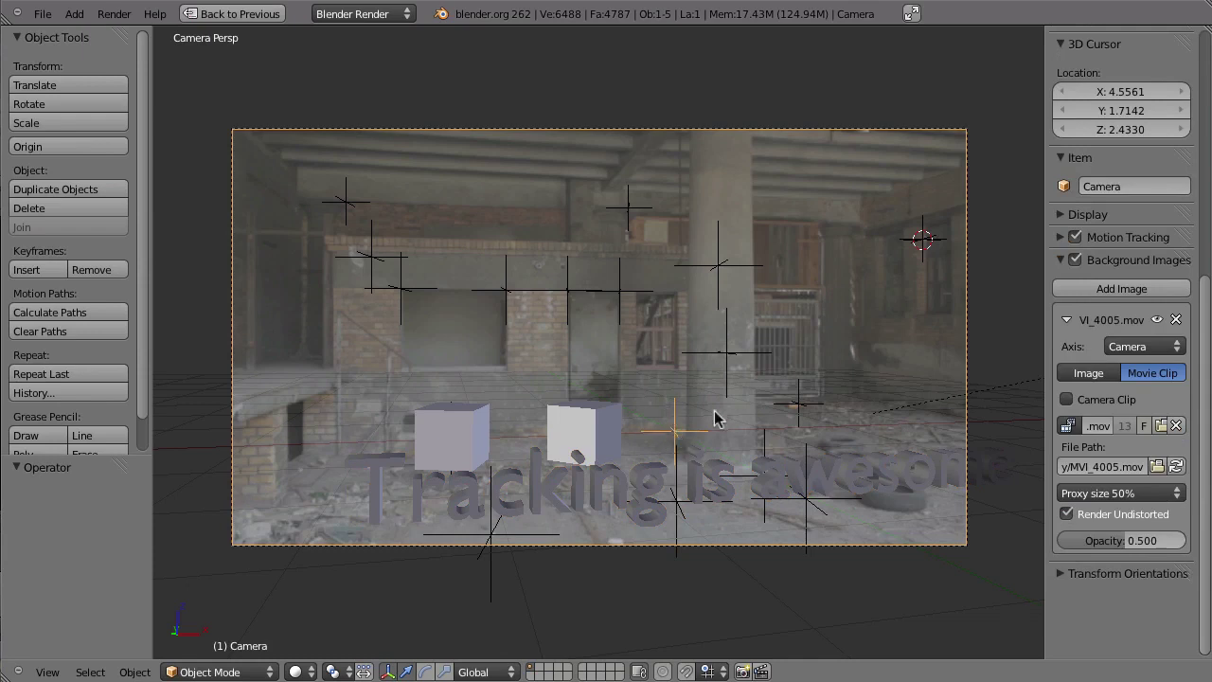
{"action": "key", "text": "shift+s"}
{"action": "left_click", "coordinate": [685, 358]}
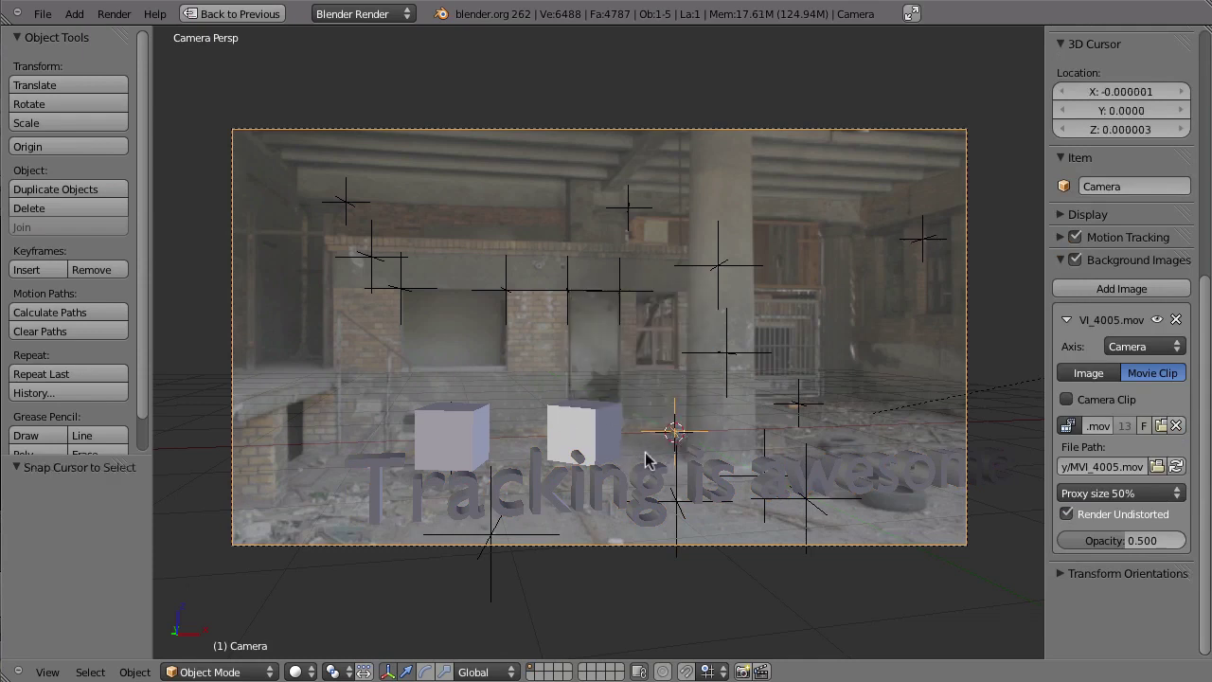
Add a plane at the 3D cursor and scale it up about 5.4 times to cover the floor
{"action": "key", "text": "shift+a"}
{"action": "mouse_move", "coordinate": [400, 356]}
{"action": "left_click", "coordinate": [473, 357]}
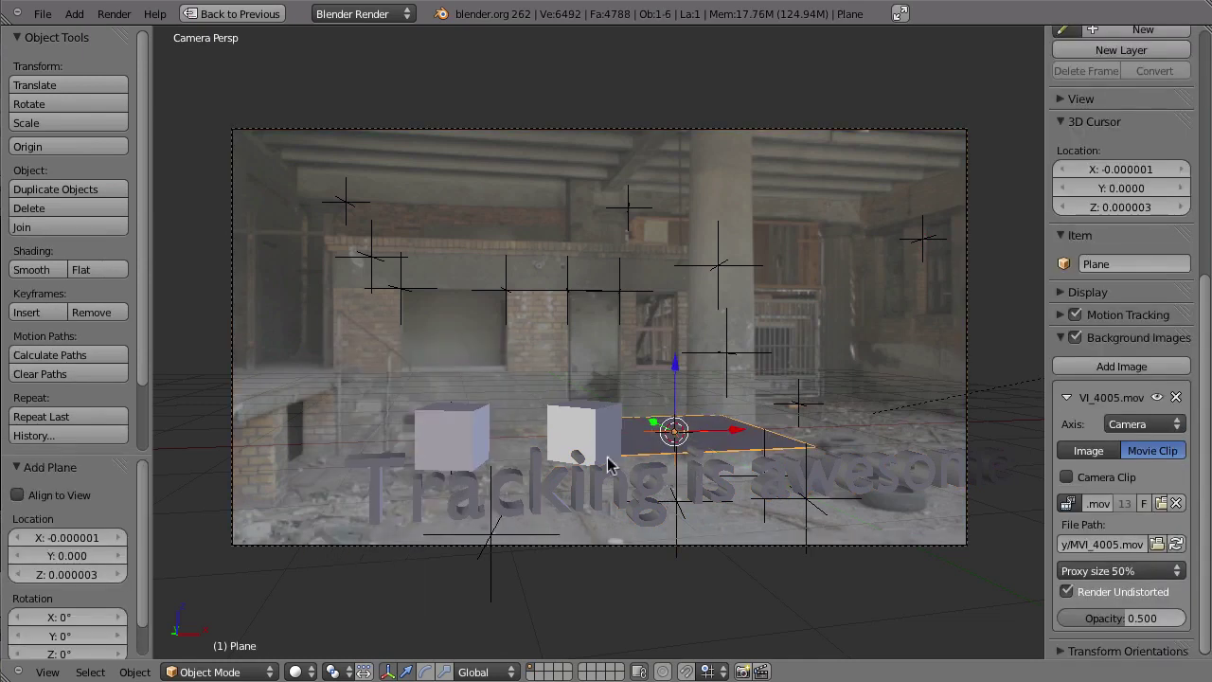
{"action": "key", "text": "s"}
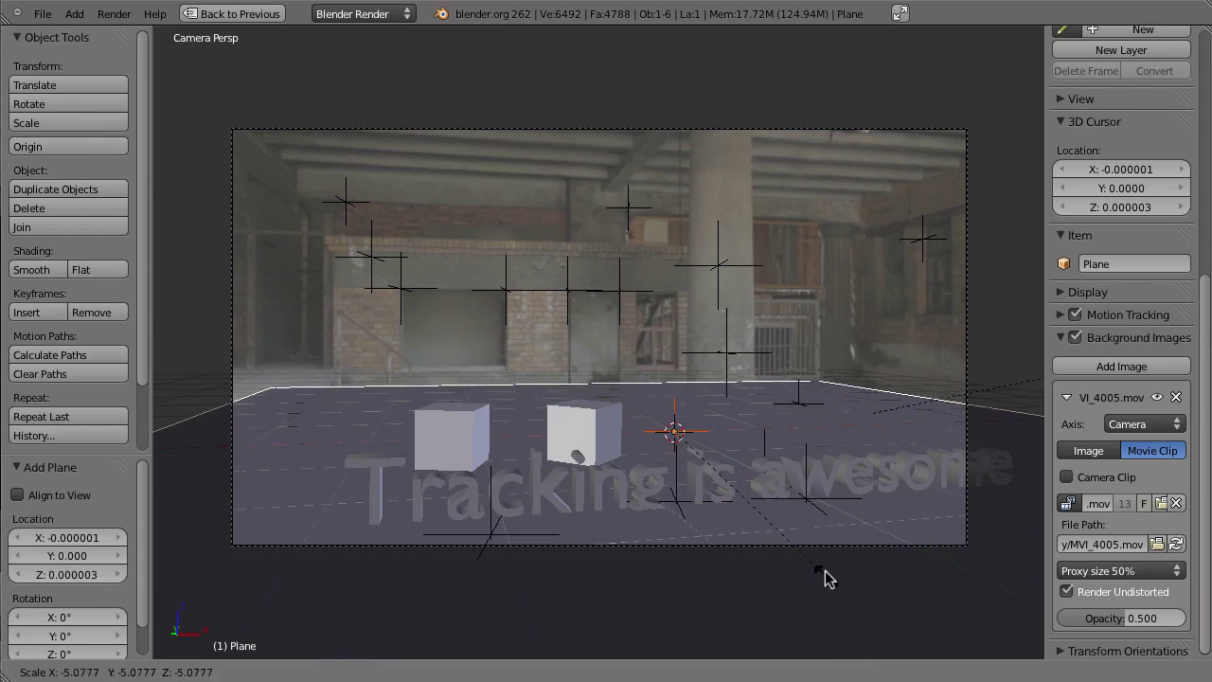
{"action": "left_click", "coordinate": [838, 585]}
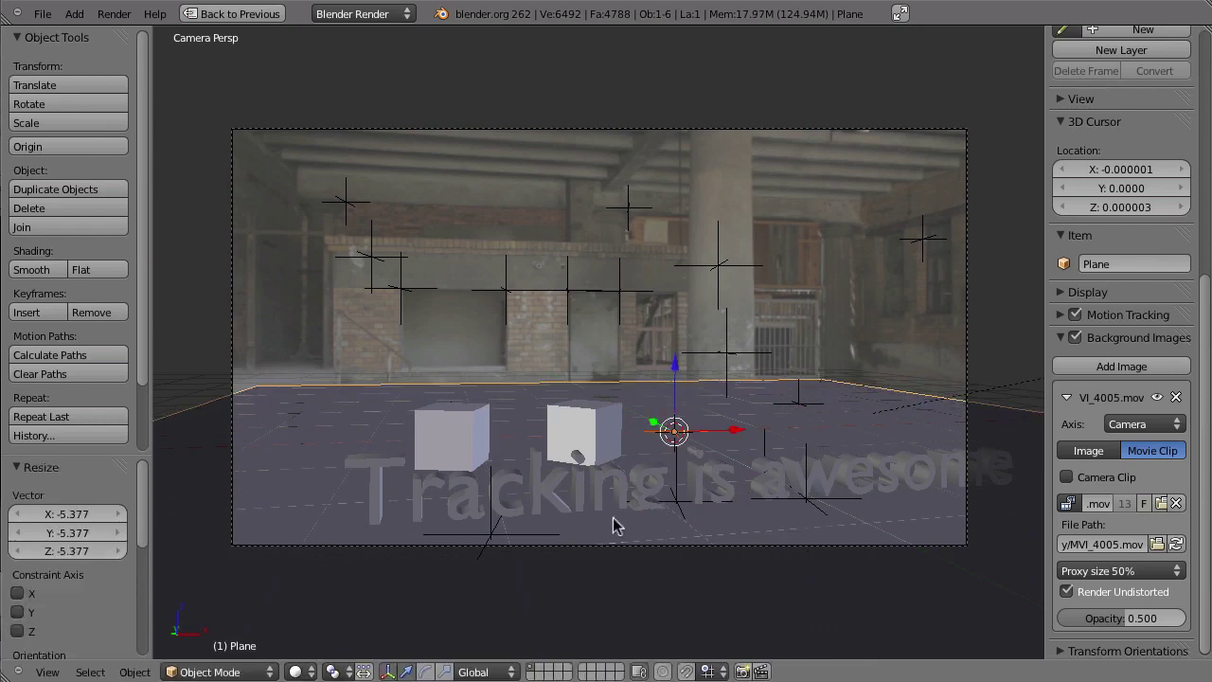
Render the scene with the ground plane and inspect the composite in the enlarged node editor
{"action": "key", "text": "F12"}
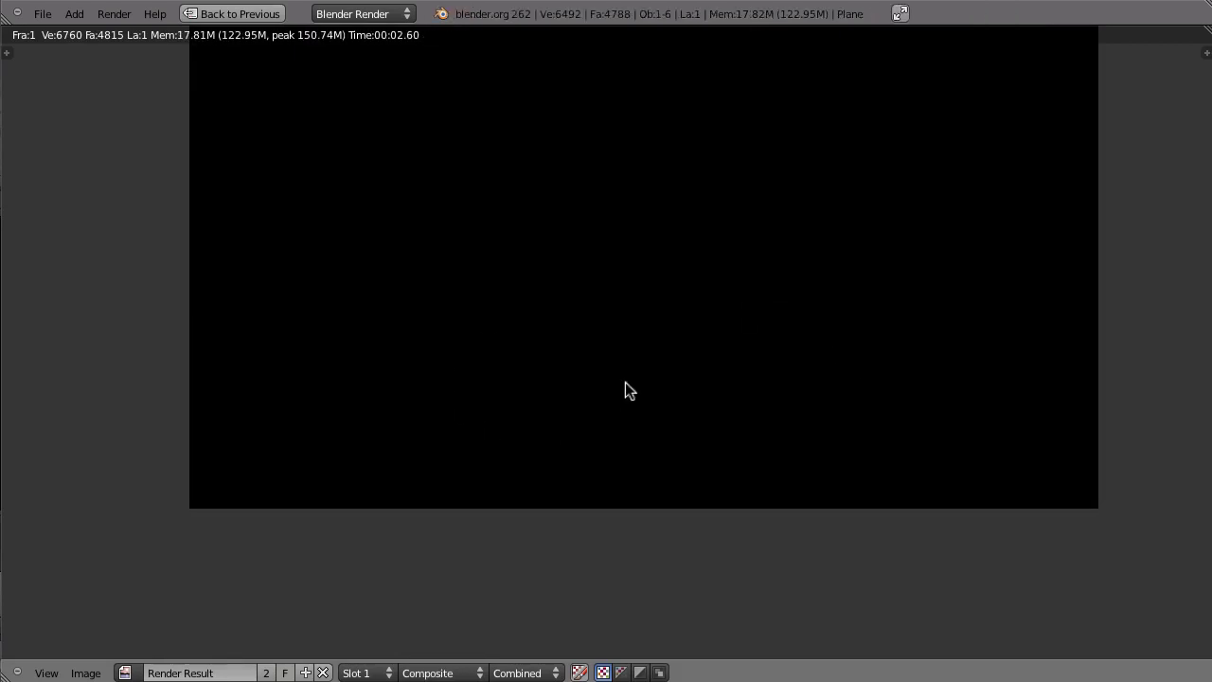
{"action": "key", "text": "Escape"}
{"action": "key", "text": "ctrl+Up"}
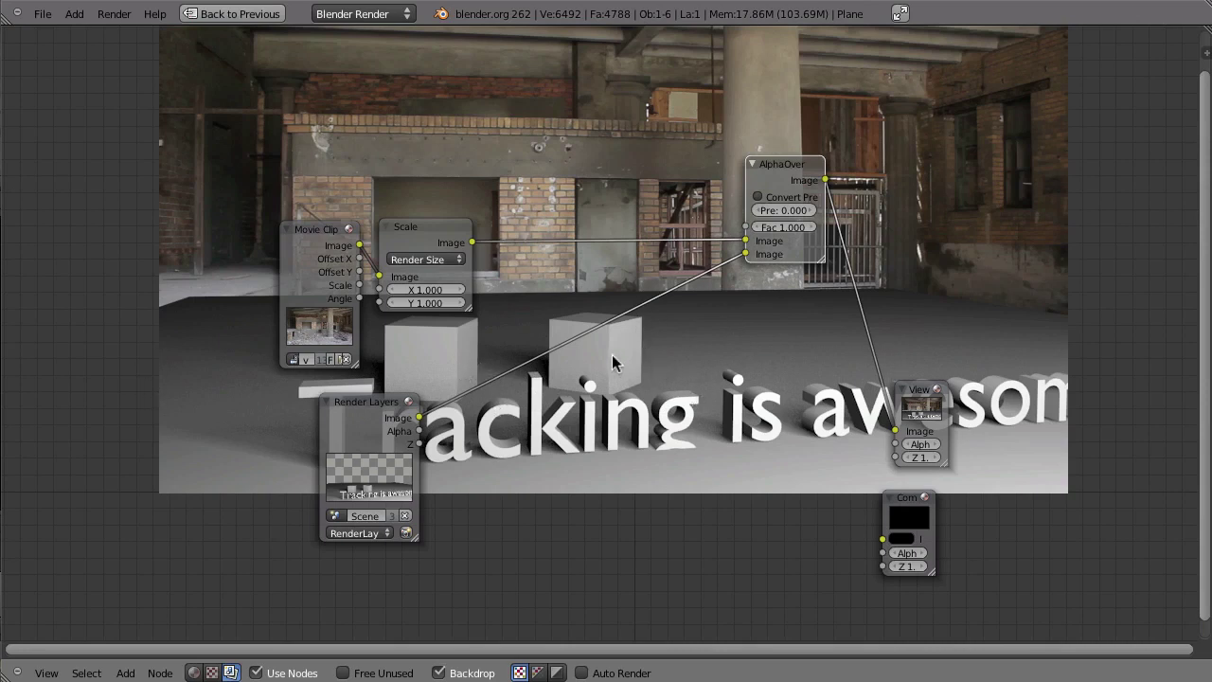
{"action": "key", "text": "ctrl+Up"}
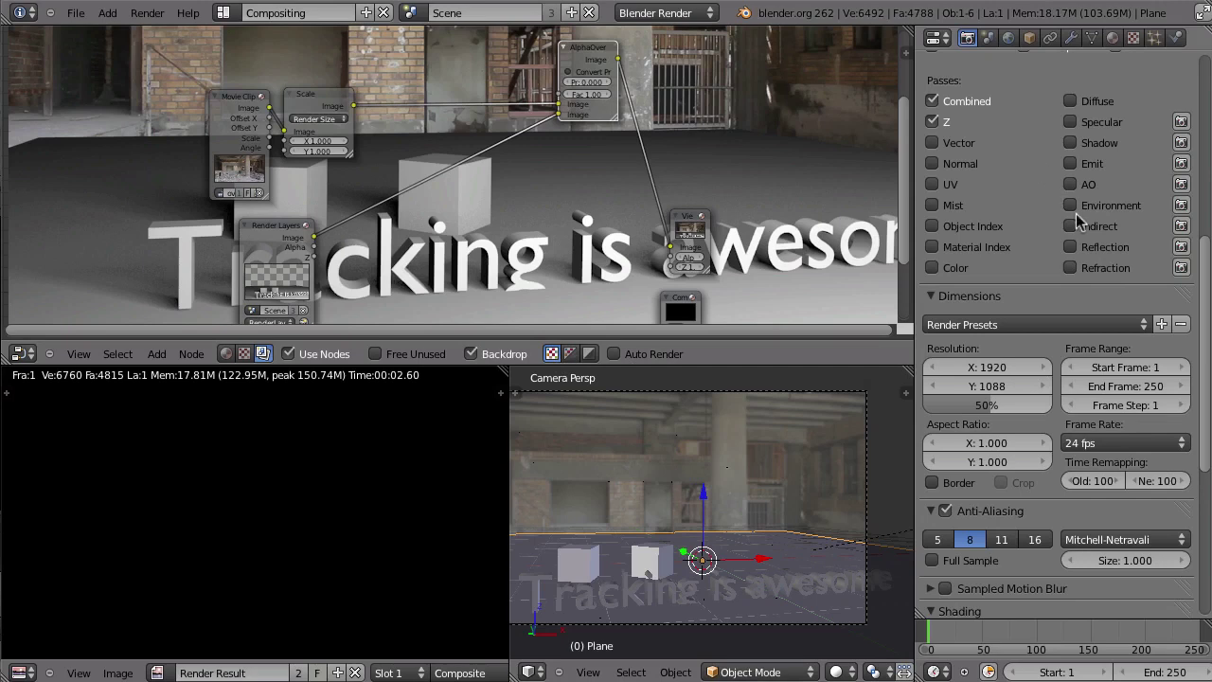
Rename the render layer to Foreground
{"action": "scroll", "coordinate": [1208, 352], "scroll_direction": "up", "scroll_amount": 10}
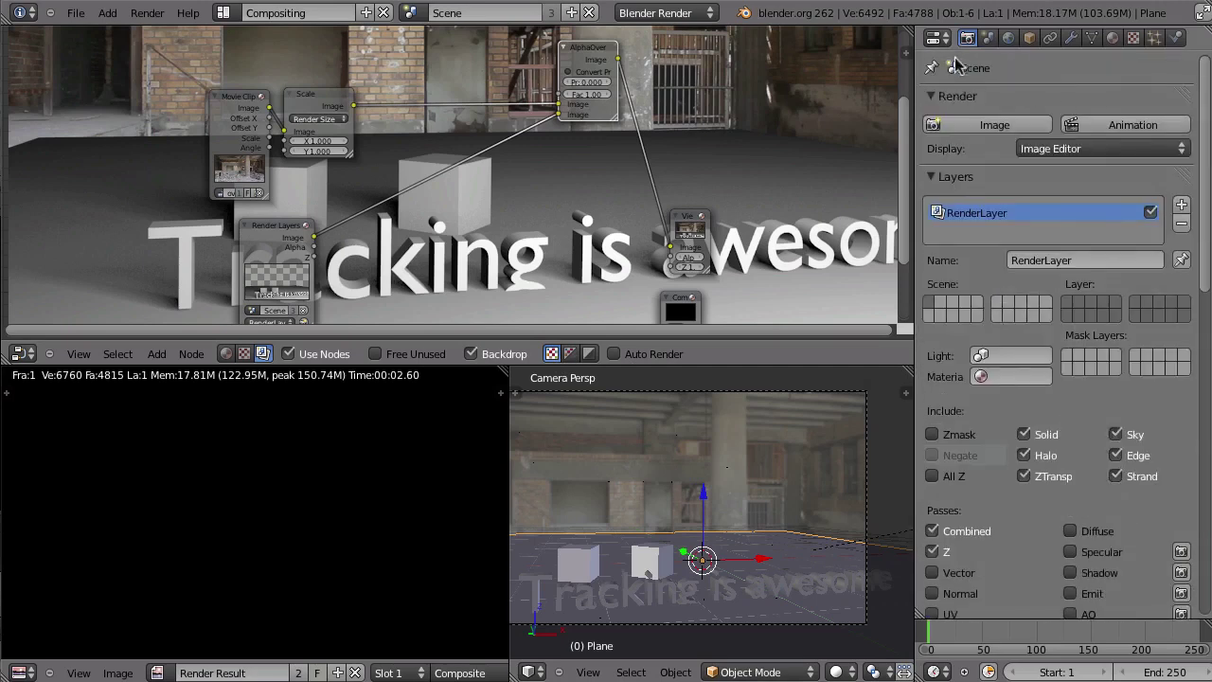
{"action": "left_click", "coordinate": [1089, 263]}
{"action": "type", "text": "Foreground"}
{"action": "key", "text": "Return"}
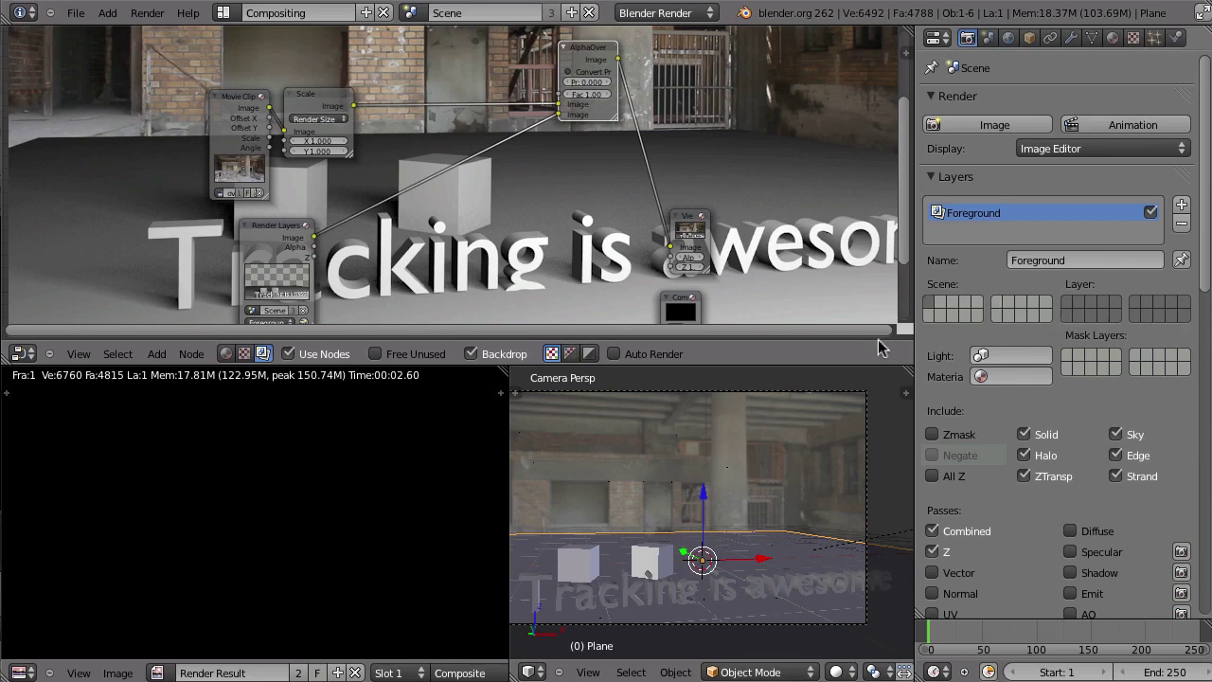
Move the ground plane to a separate scene layer and render Foreground with only the first layer included
{"action": "scroll", "coordinate": [569, 668], "scroll_direction": "down", "scroll_amount": 3}
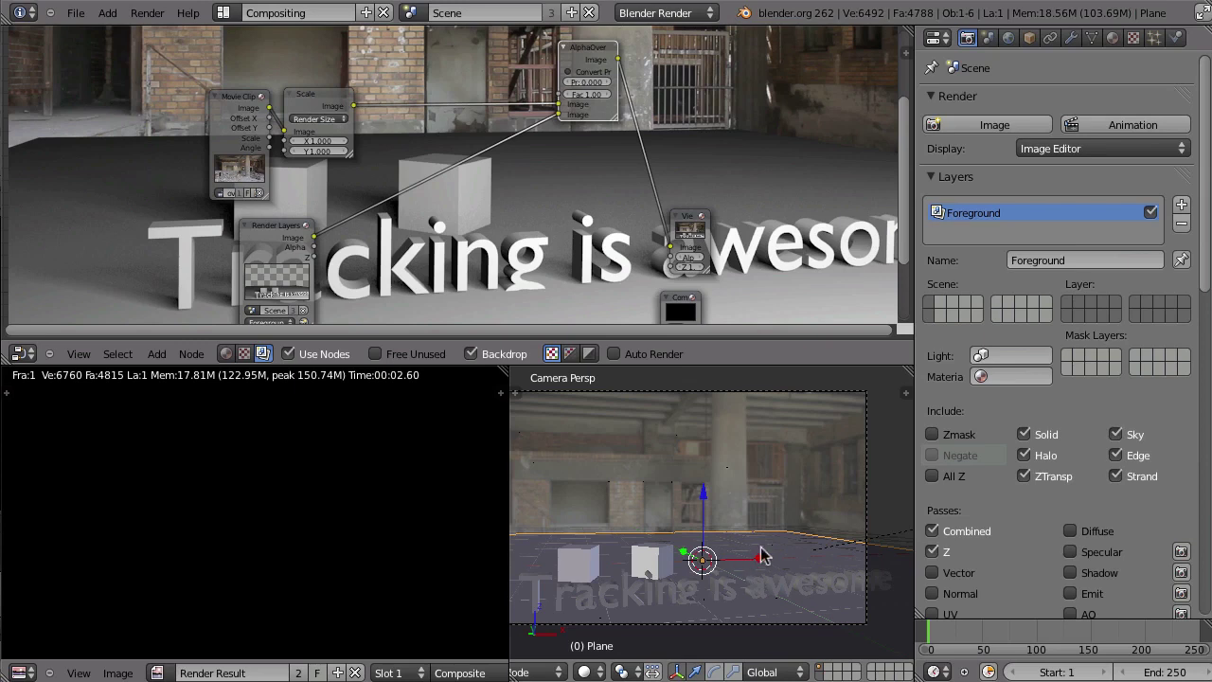
{"action": "key", "text": "m"}
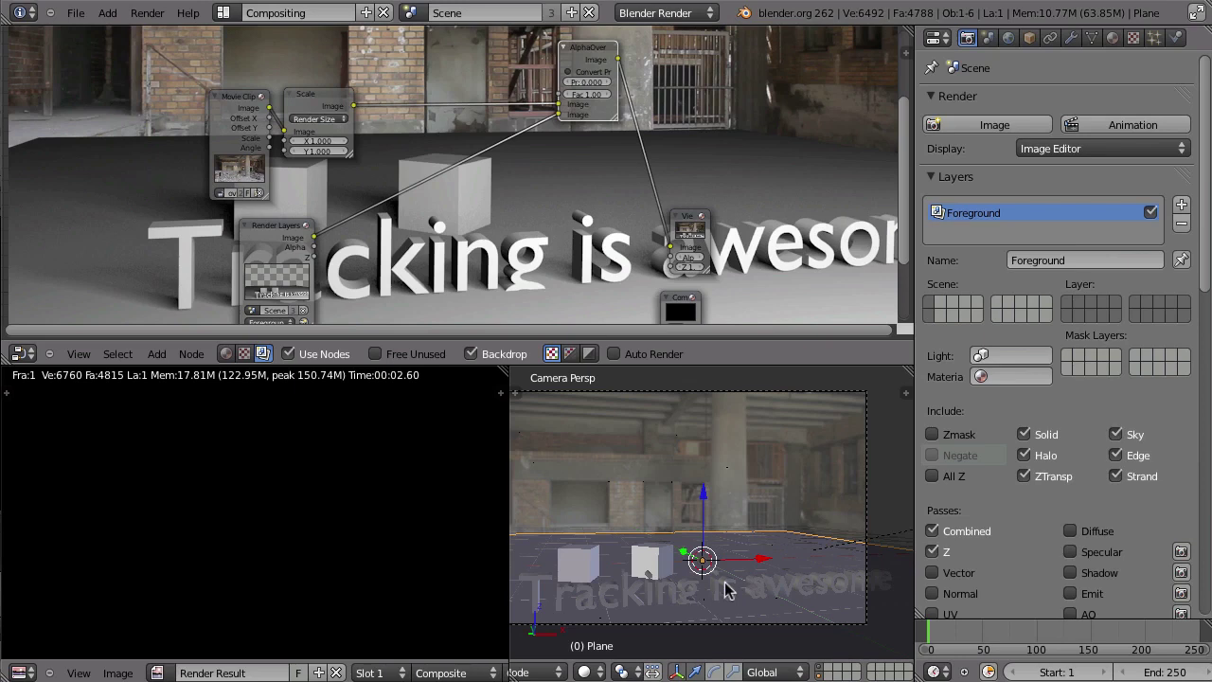
{"action": "key", "text": "F12"}
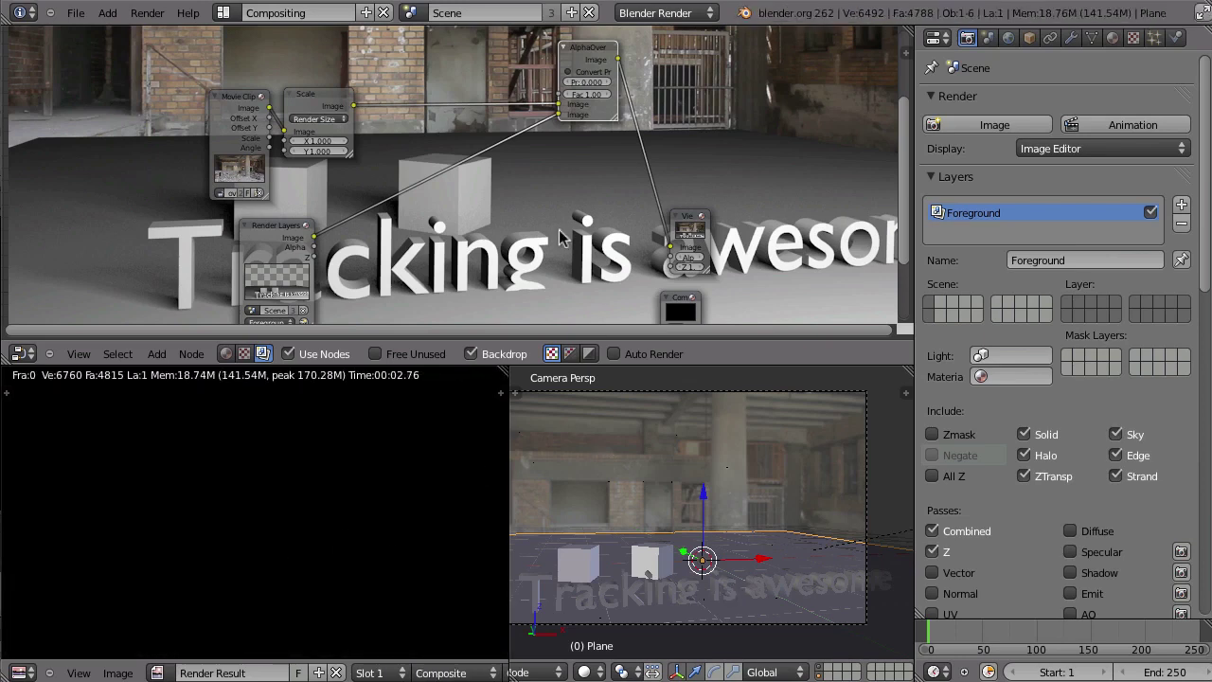
{"action": "left_click", "coordinate": [948, 311]}
{"action": "left_click", "coordinate": [993, 124]}
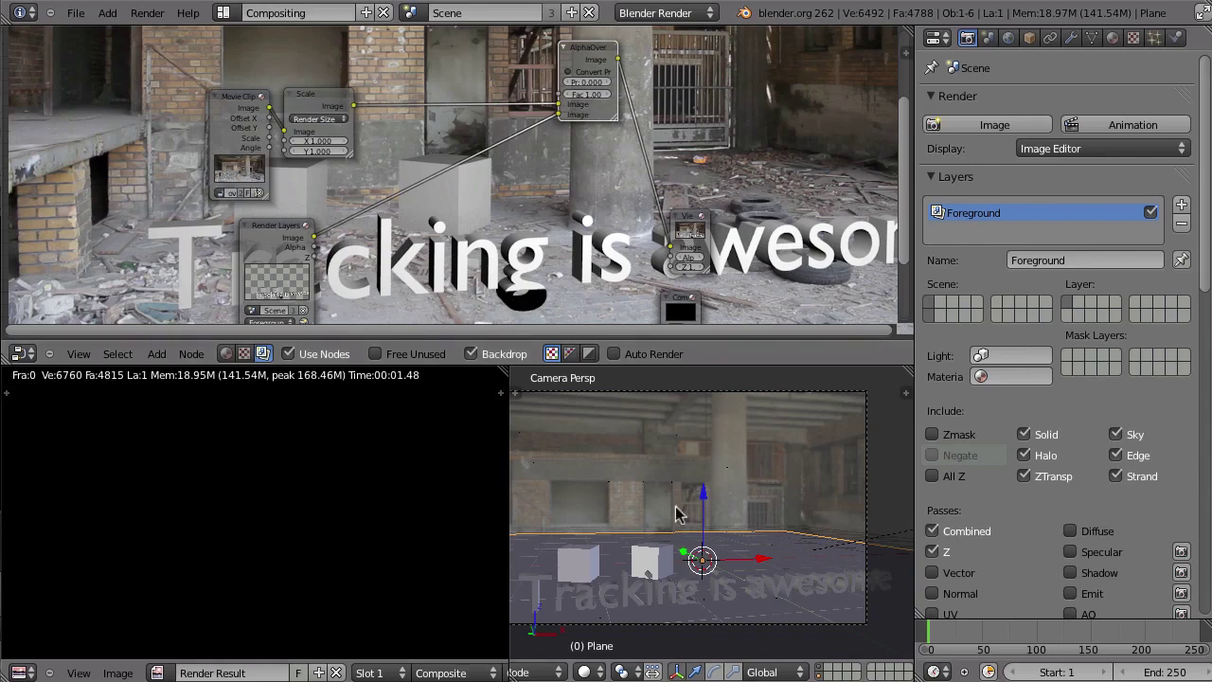
Set the ground plane's scene layer as a mask layer for the Foreground render layer and render the scene
{"action": "right_click", "coordinate": [856, 545]}
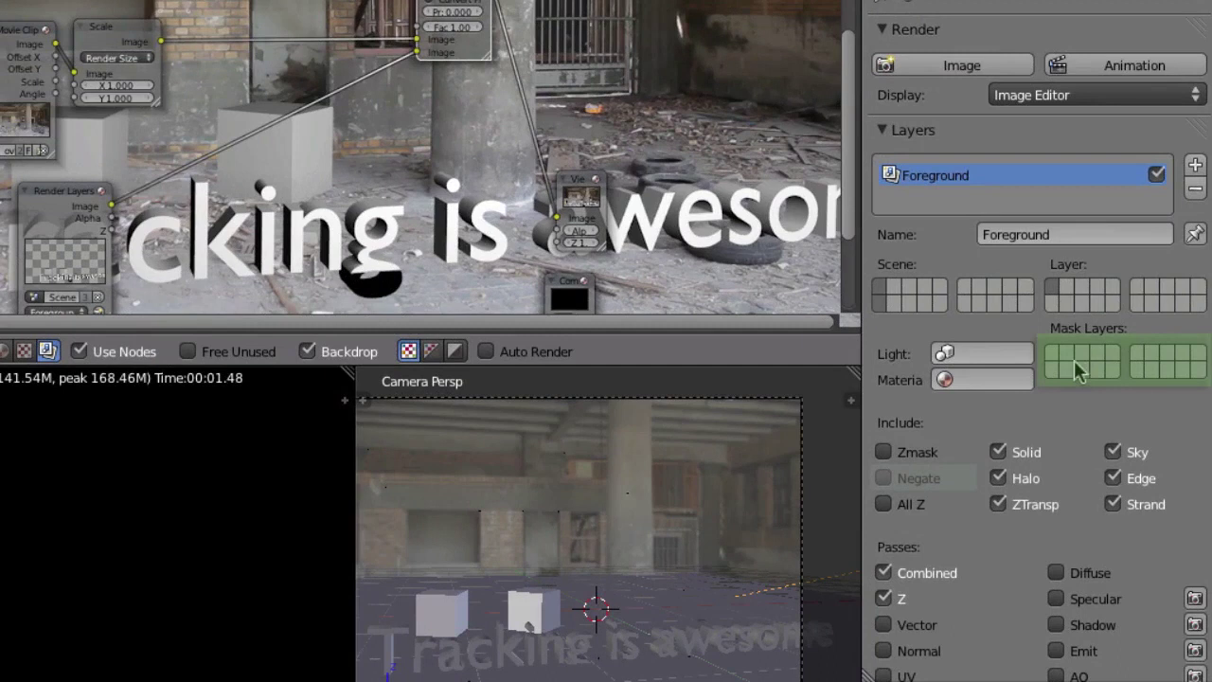
{"action": "right_click", "coordinate": [611, 582]}
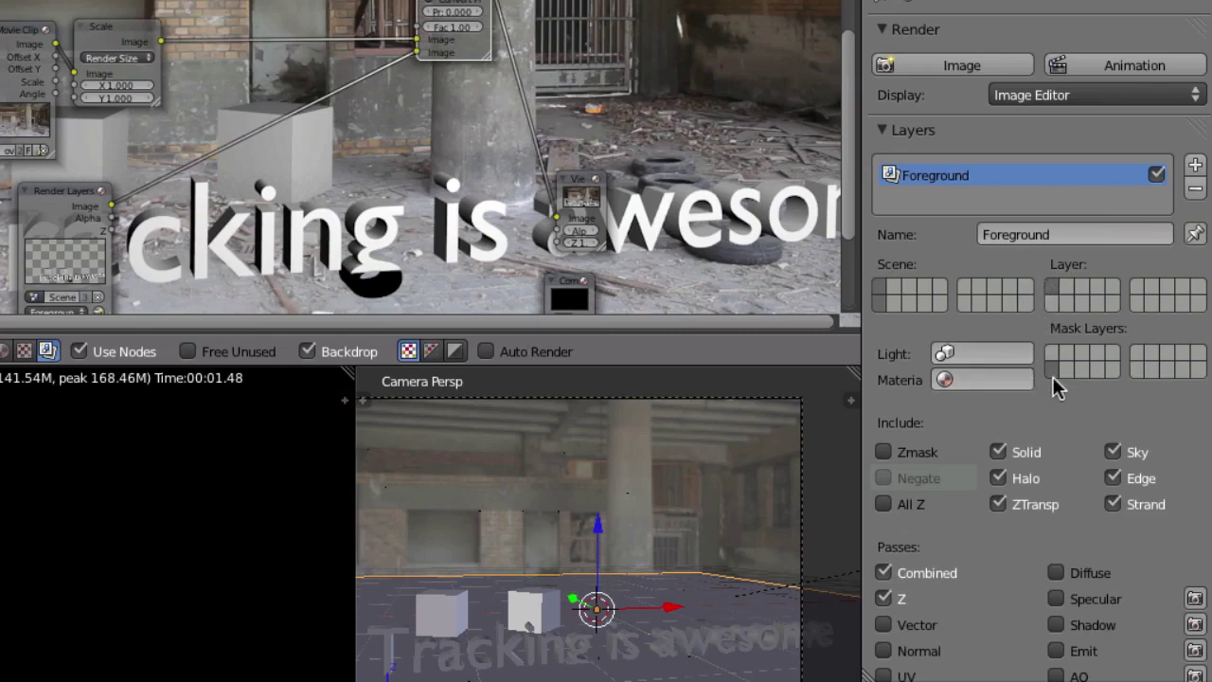
{"action": "left_click", "coordinate": [958, 69]}
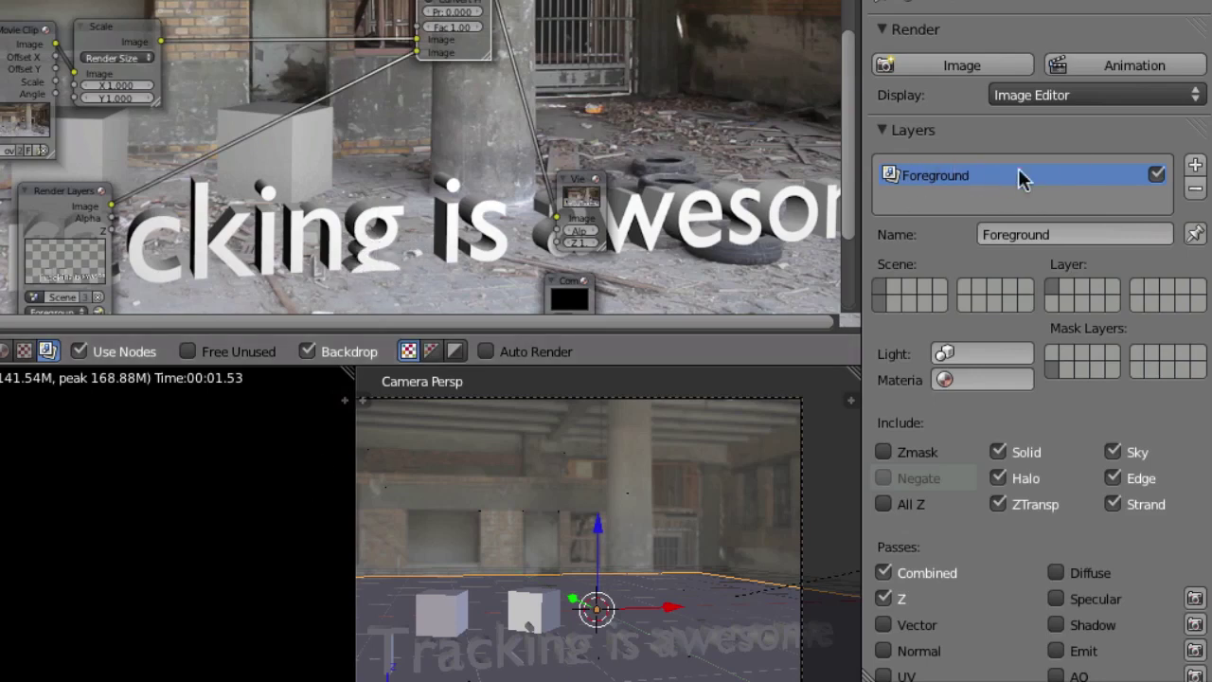
Add a second render layer named Background that includes only the ground plane's scene layer, and render
{"action": "left_click", "coordinate": [1195, 164]}
{"action": "left_click", "coordinate": [1086, 234]}
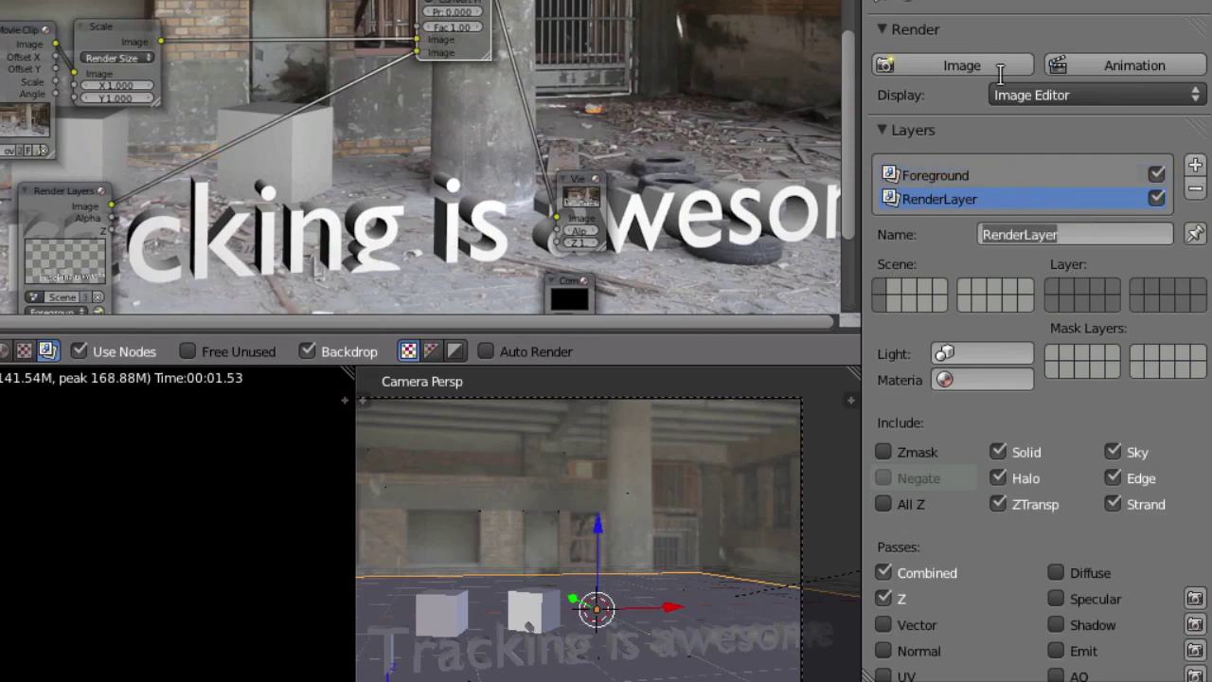
{"action": "type", "text": "Background"}
{"action": "key", "text": "Return"}
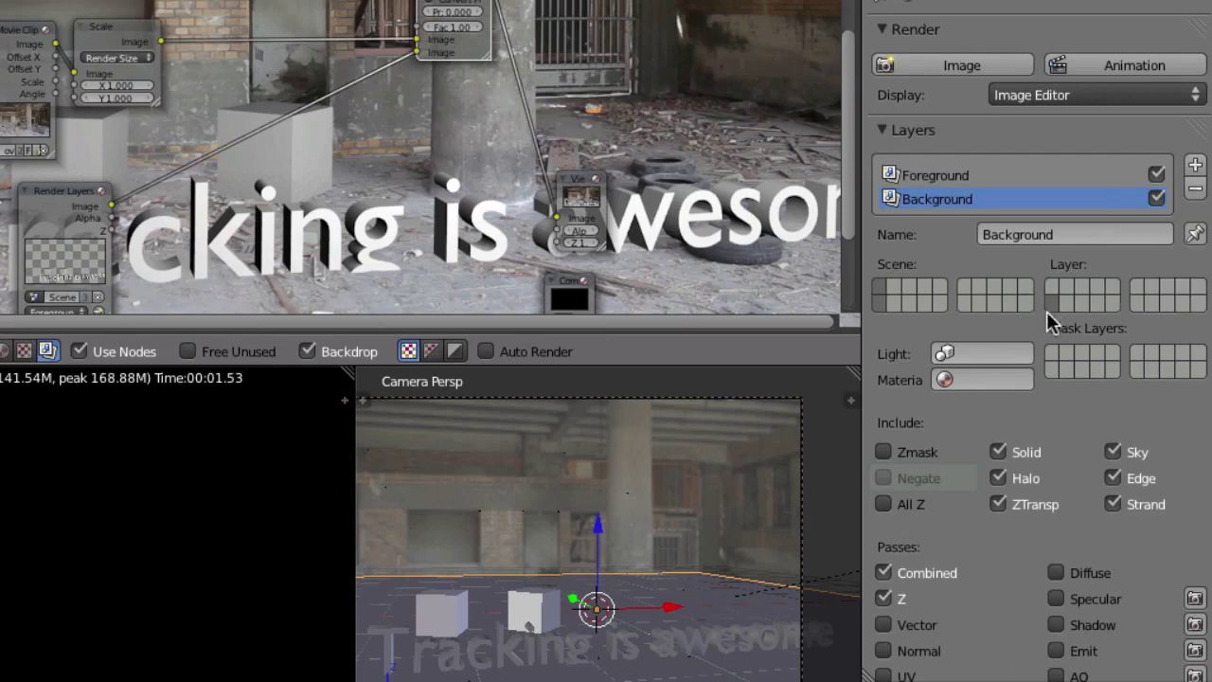
{"action": "left_click", "coordinate": [976, 66]}
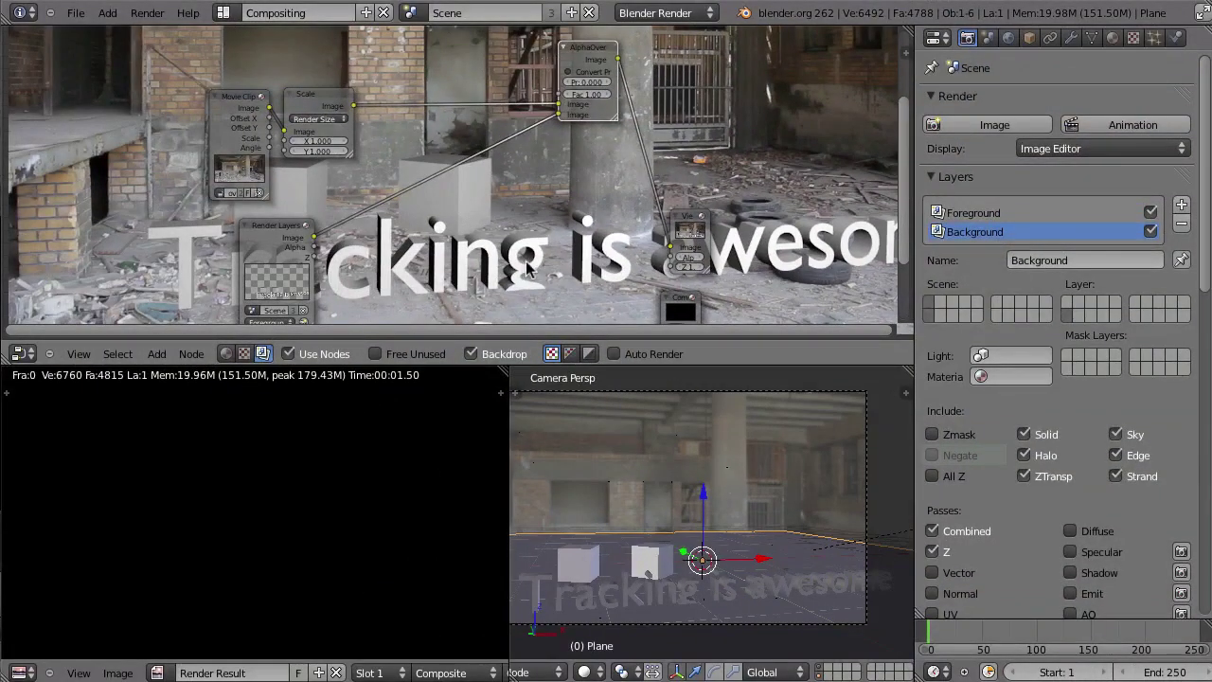
Add a Render Layers node set to Background in the compositor and preview its image in the Viewer
{"action": "key", "text": "ctrl+Up"}
{"action": "key", "text": "shift+a"}
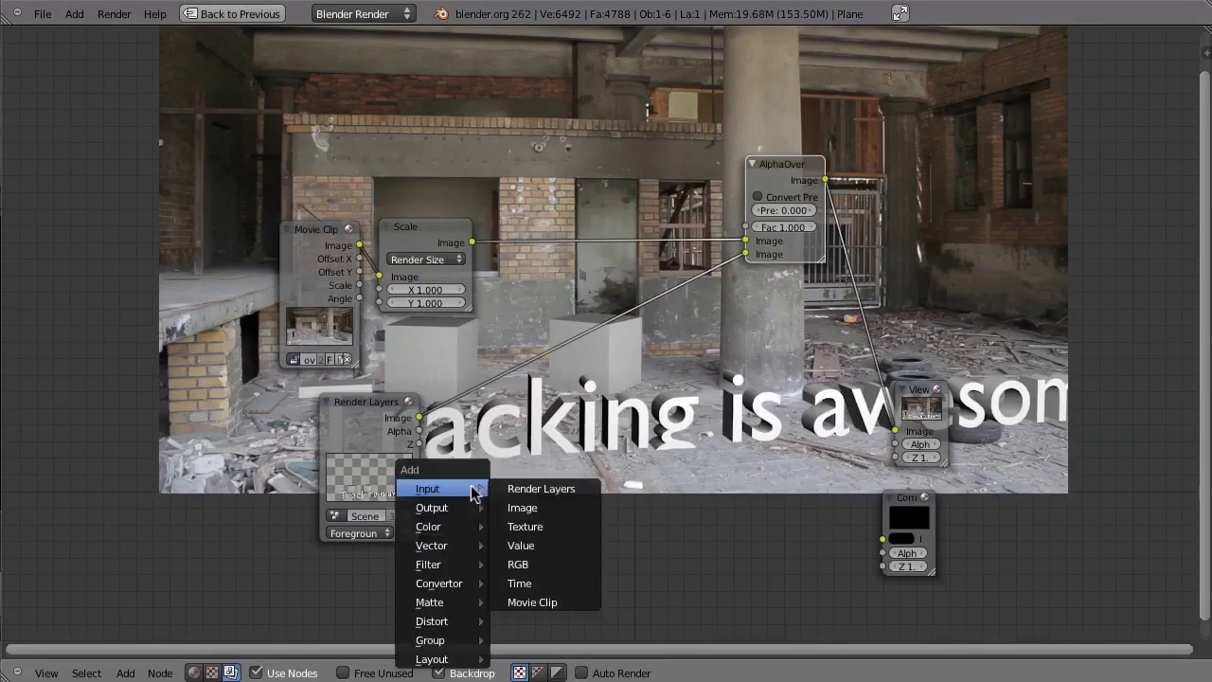
{"action": "left_click", "coordinate": [559, 489]}
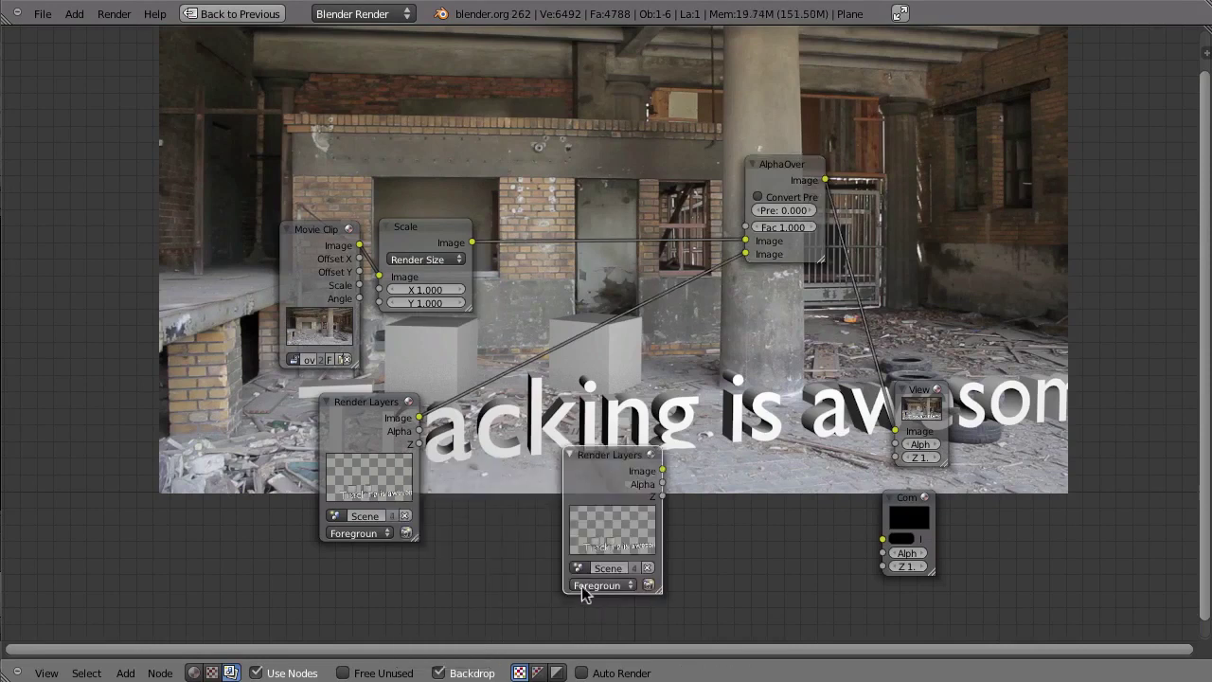
{"action": "left_click", "coordinate": [595, 585]}
{"action": "left_click", "coordinate": [599, 570]}
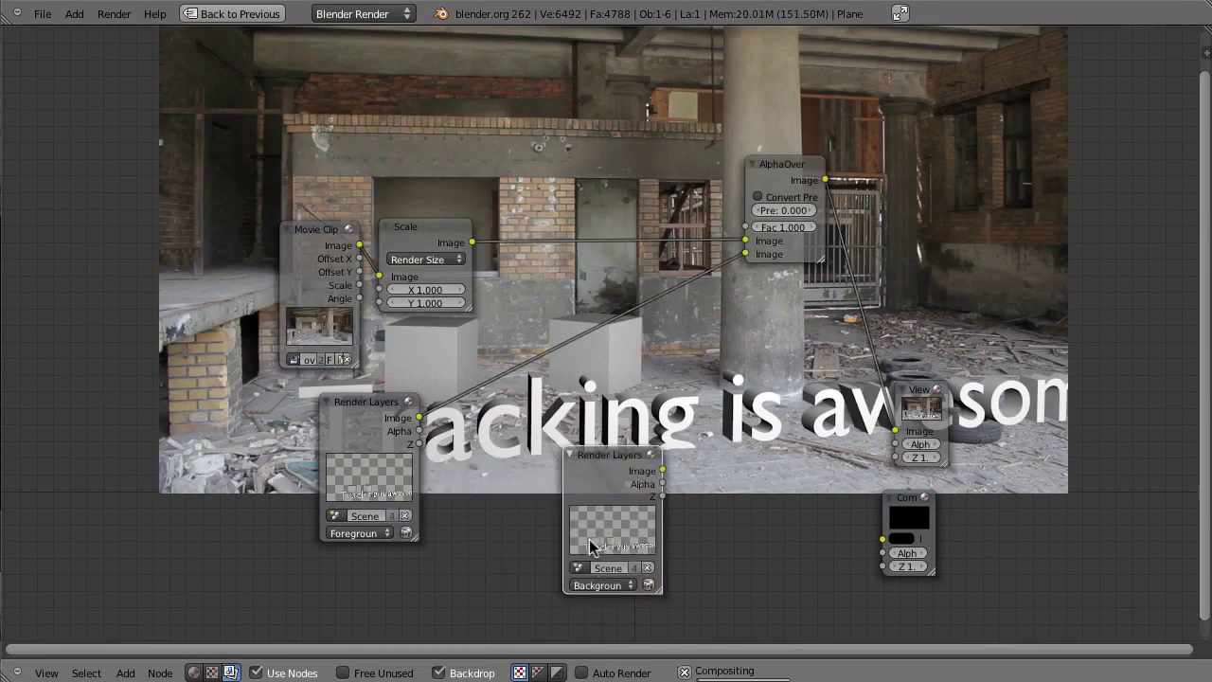
{"action": "left_click", "coordinate": [660, 509], "text": "ctrl+shift"}
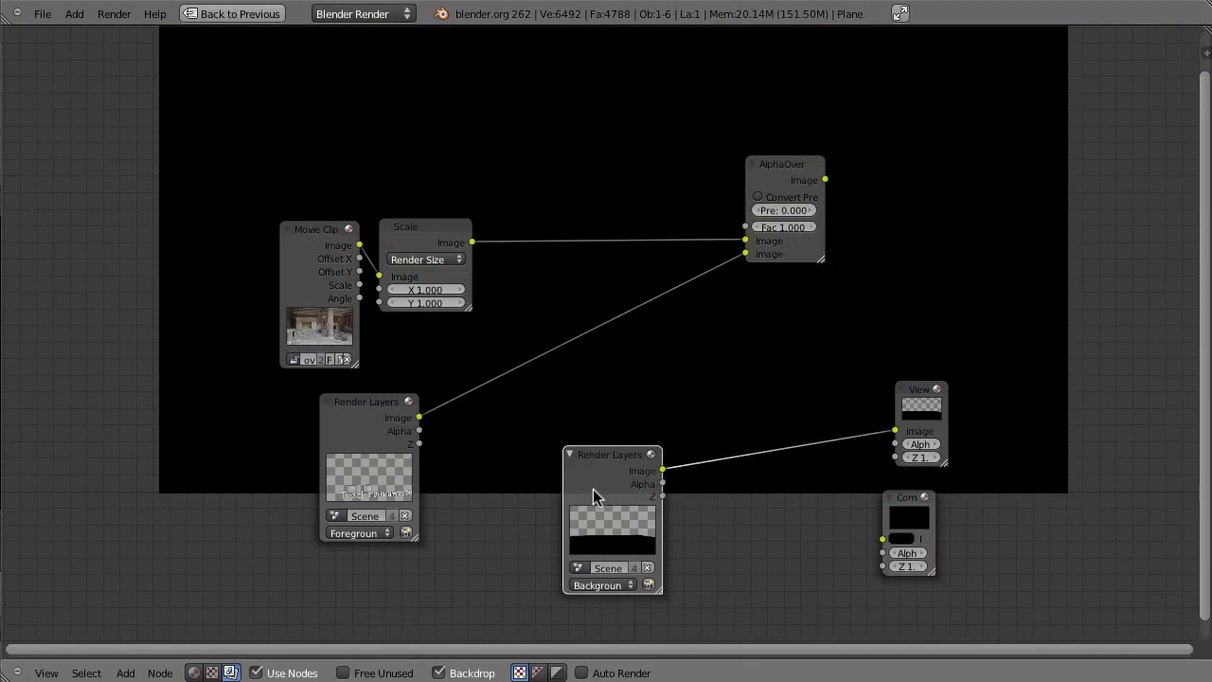
Assign the lamp to both the first scene layer and the ground plane's layer, and render the scene again
{"action": "key", "text": "ctrl+Up"}
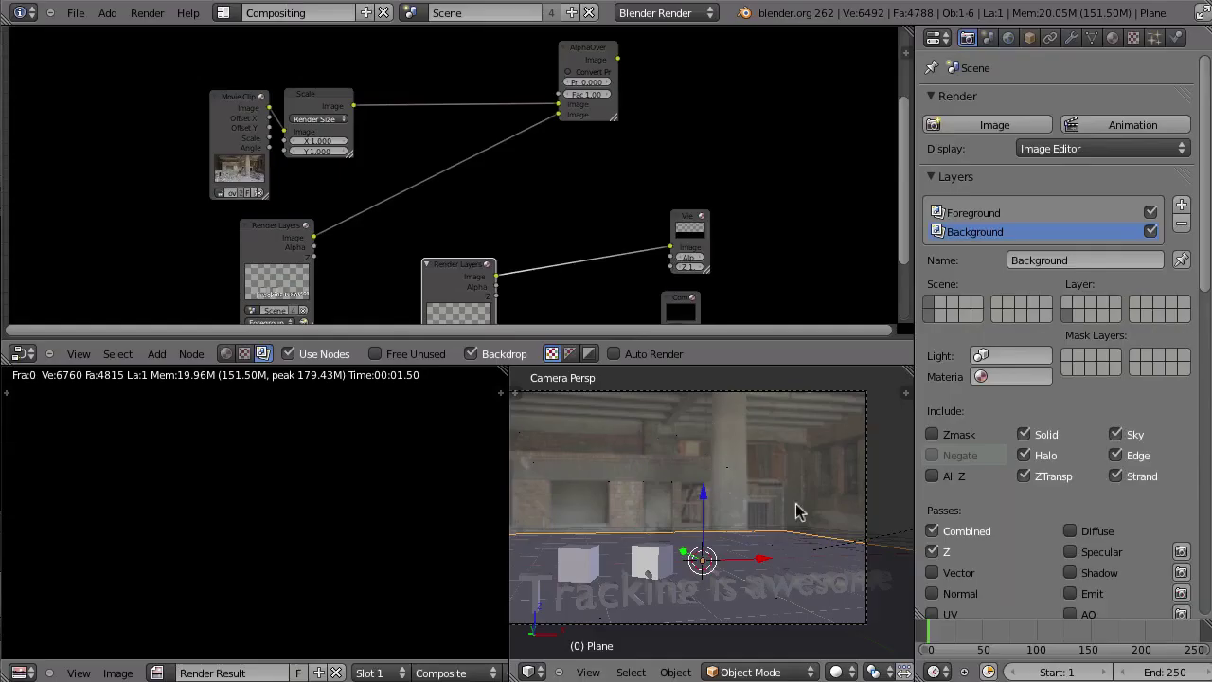
{"action": "middle_click_drag", "start_coordinate": [856, 549], "coordinate": [654, 546]}
{"action": "right_click", "coordinate": [765, 506]}
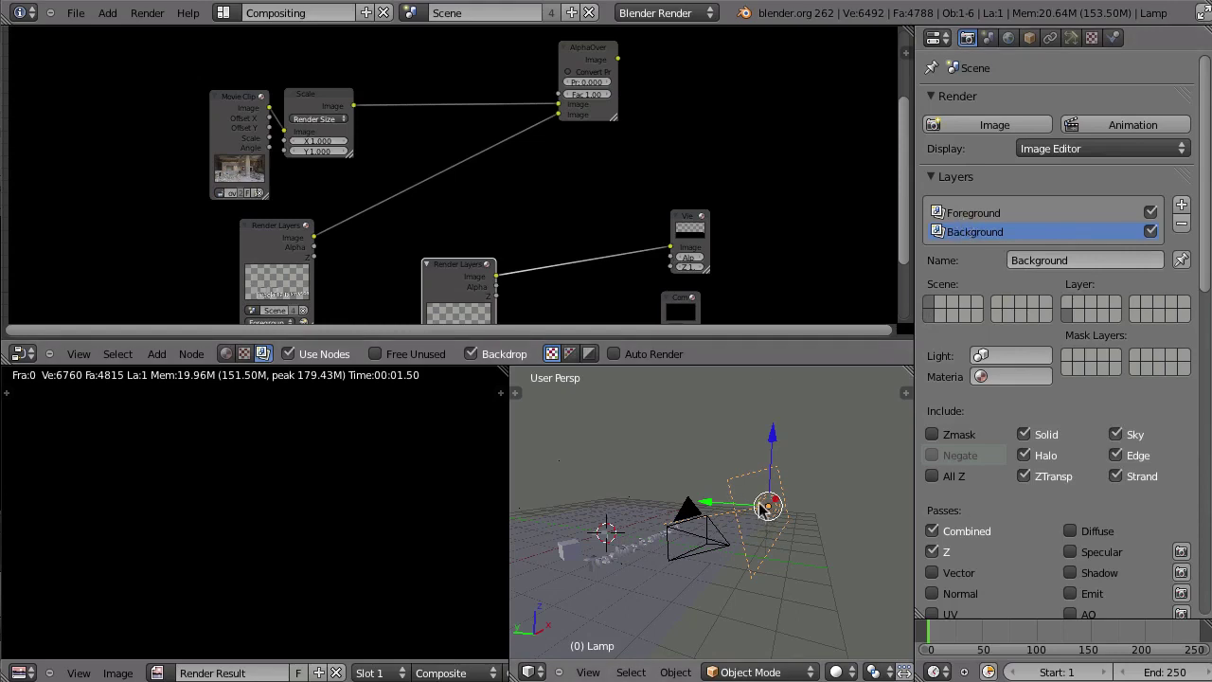
{"action": "key", "text": "m"}
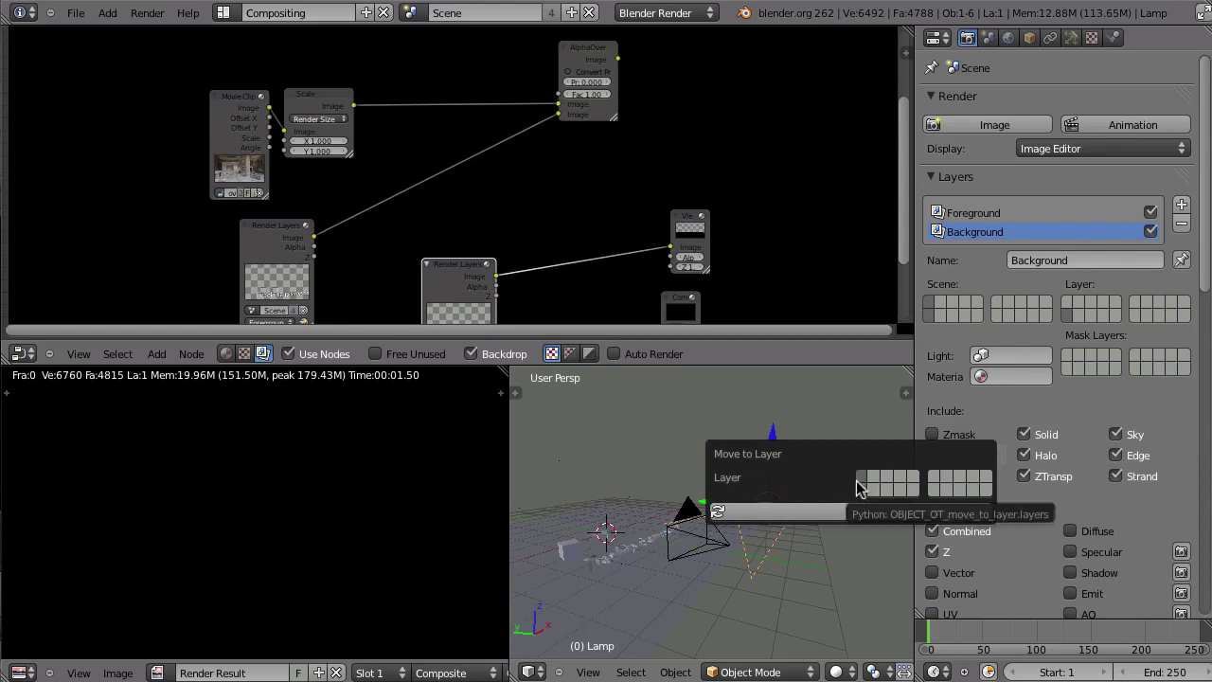
{"action": "scroll", "coordinate": [838, 675], "scroll_direction": "down", "scroll_amount": 5}
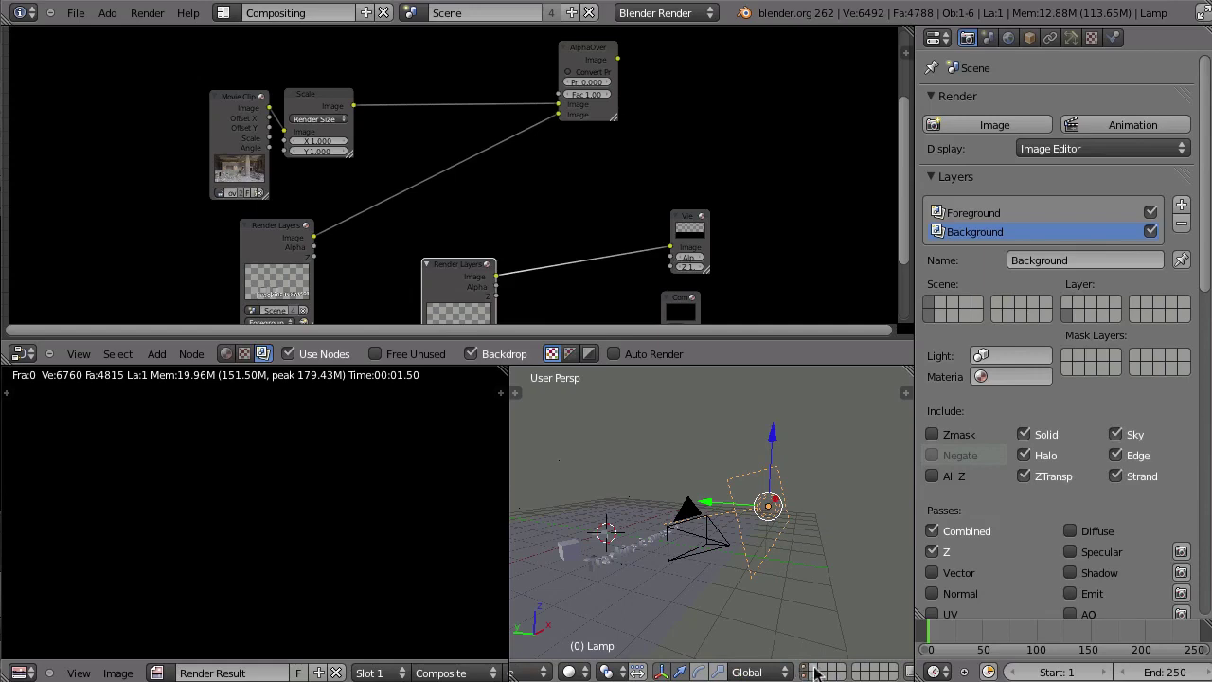
{"action": "left_click", "coordinate": [973, 126]}
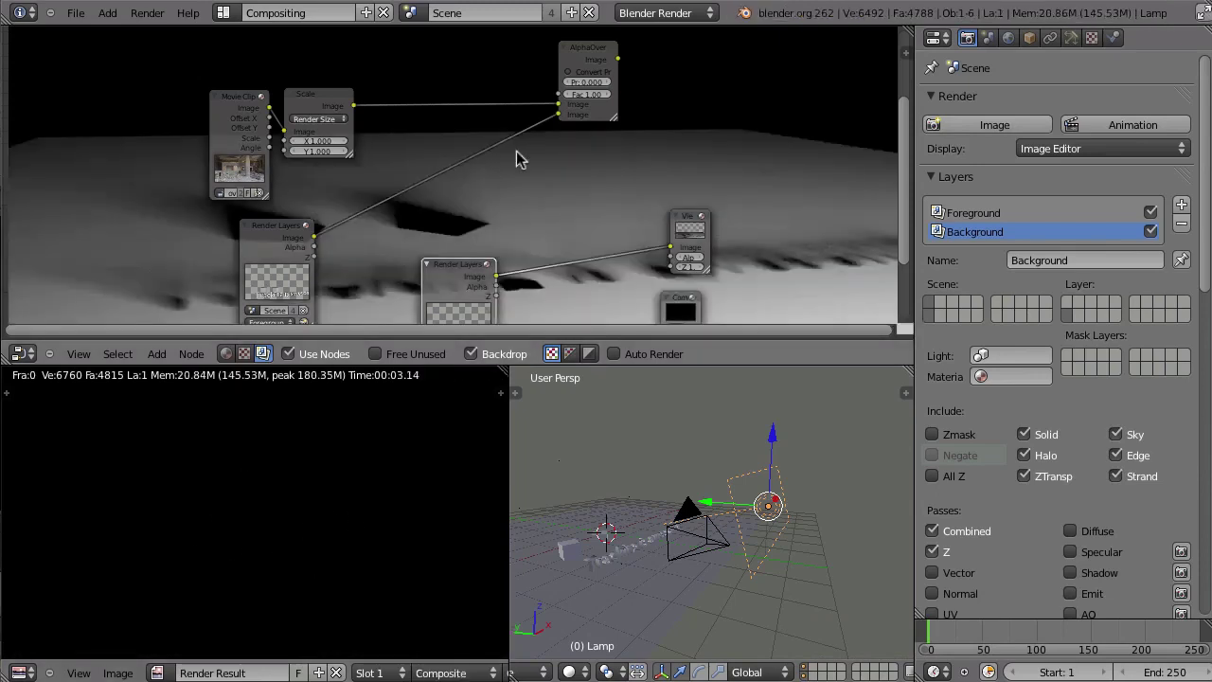
Arrange the Background and Foreground Render Layers nodes in a column beneath the Movie Clip node
{"action": "key", "text": "ctrl+Up"}
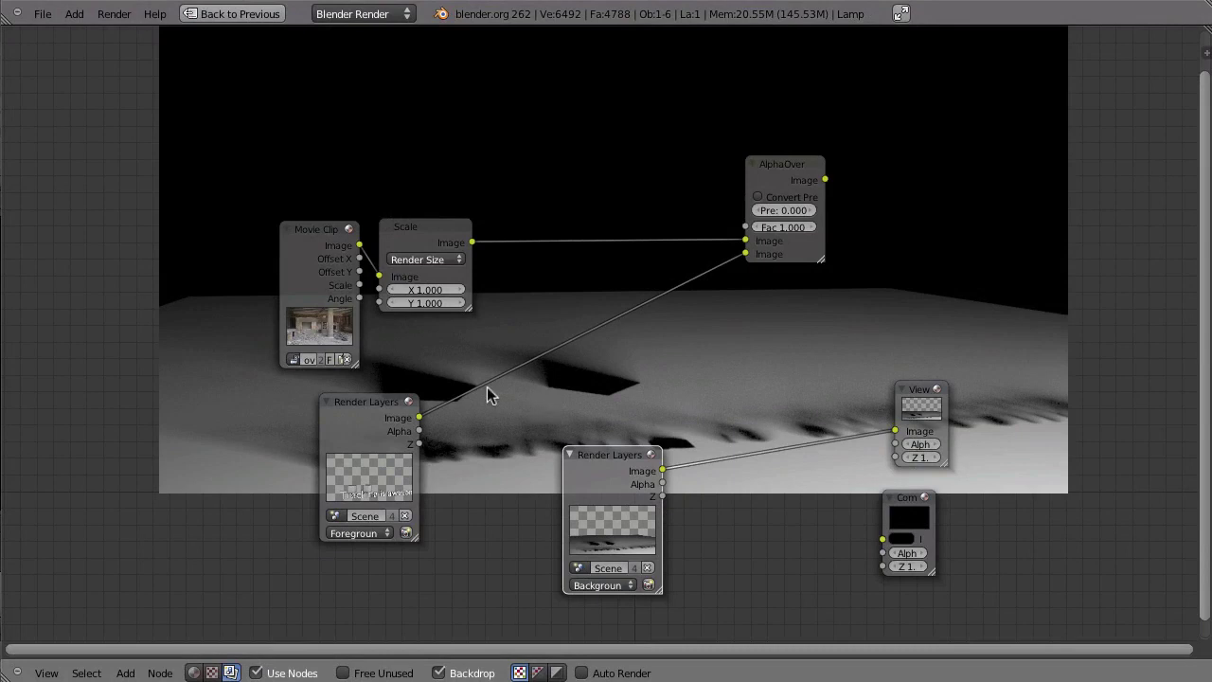
{"action": "scroll", "coordinate": [506, 510], "scroll_direction": "down", "scroll_amount": 1}
{"action": "middle_click_drag", "start_coordinate": [502, 519], "coordinate": [392, 297]}
{"action": "left_click", "coordinate": [367, 308]}
{"action": "left_click_drag", "start_coordinate": [365, 308], "coordinate": [326, 574]}
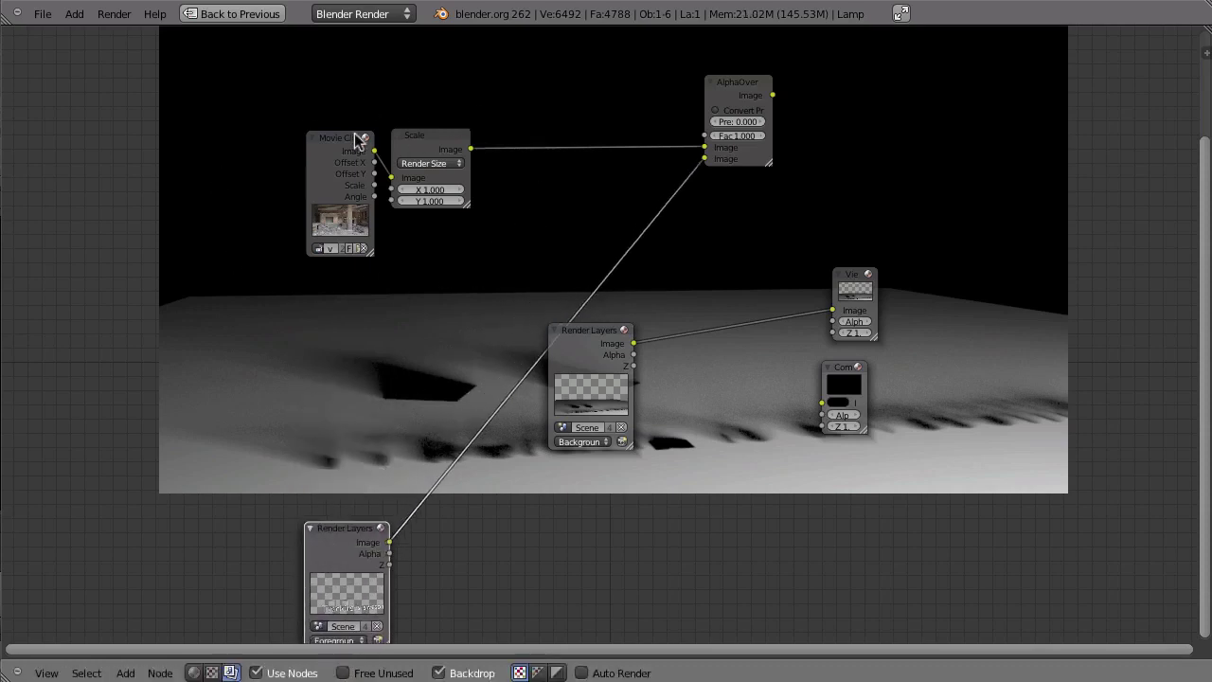
{"action": "left_click_drag", "start_coordinate": [628, 352], "coordinate": [346, 291]}
{"action": "left_click_drag", "start_coordinate": [328, 528], "coordinate": [316, 434]}
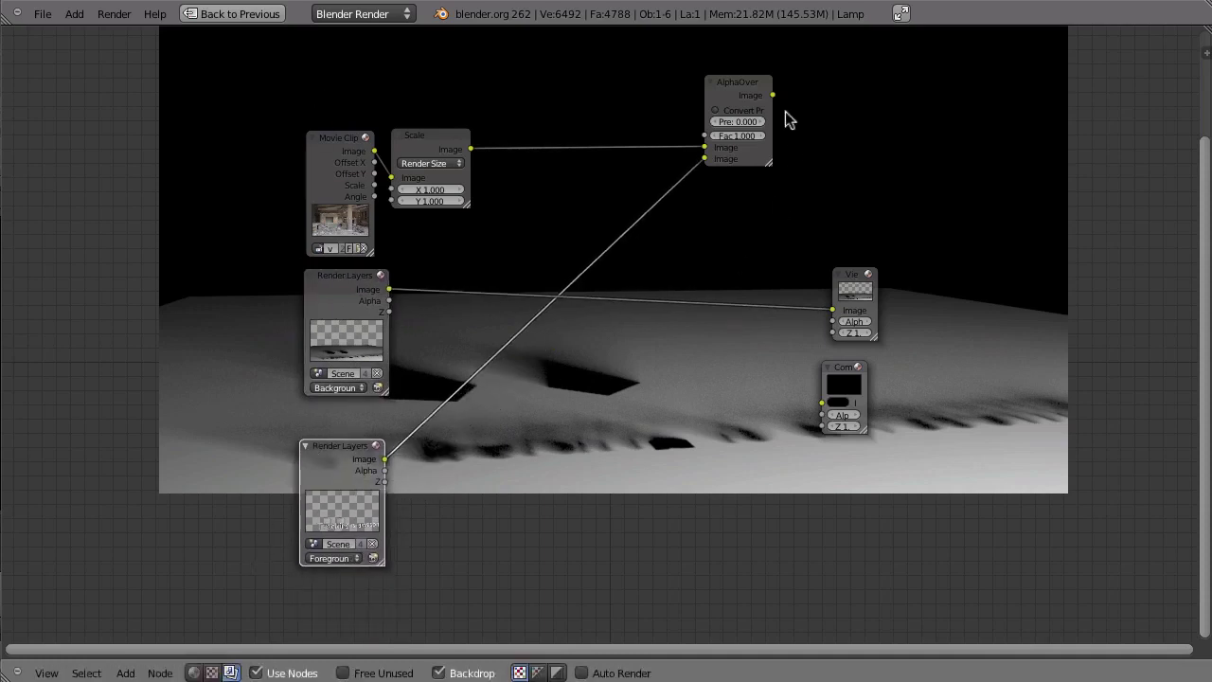
Move the AlphaOver node past the output nodes and cut its link from the Scale node
{"action": "left_click_drag", "start_coordinate": [731, 90], "coordinate": [745, 163]}
{"action": "left_click_drag", "start_coordinate": [678, 406], "coordinate": [1039, 409]}
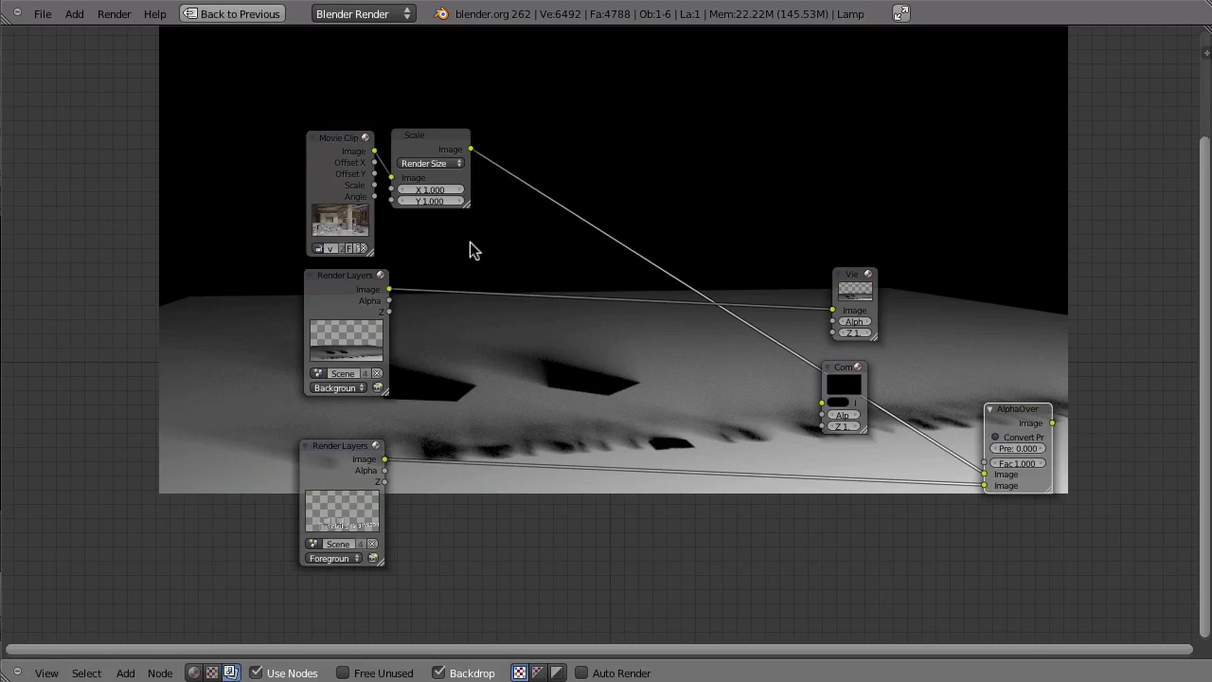
{"action": "left_click_drag", "start_coordinate": [442, 250], "coordinate": [822, 132], "text": "ctrl"}
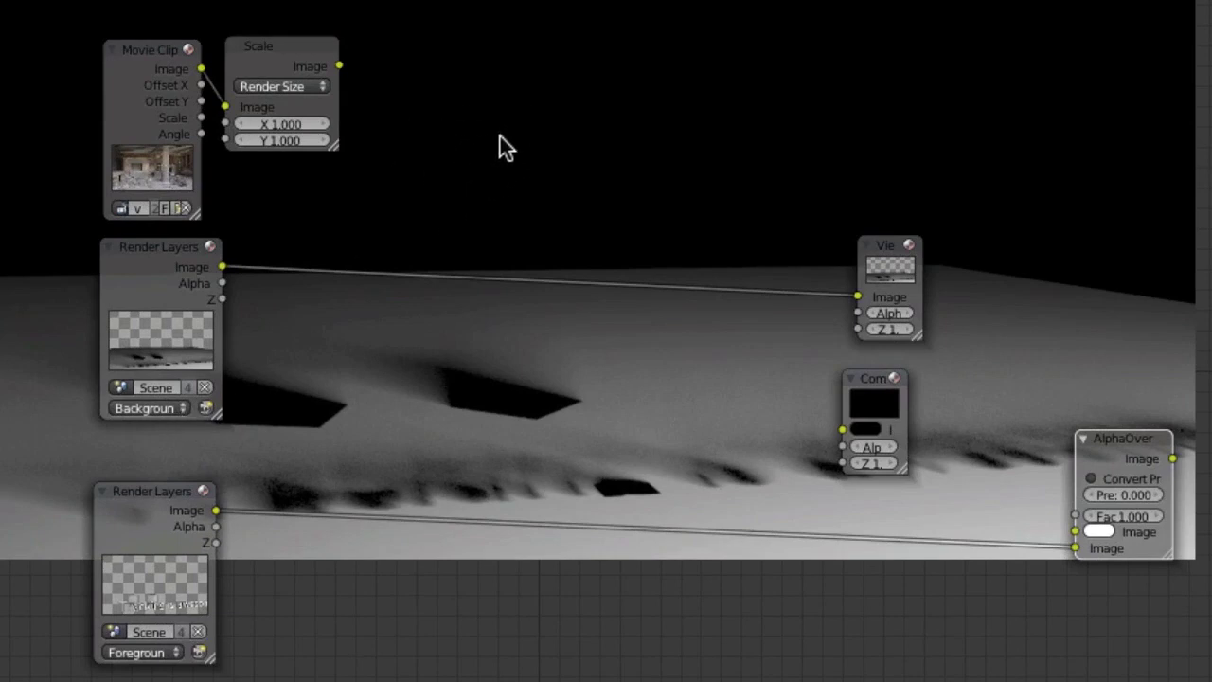
Add a Mix node and place it after the Scale node
{"action": "key", "text": "shift+a"}
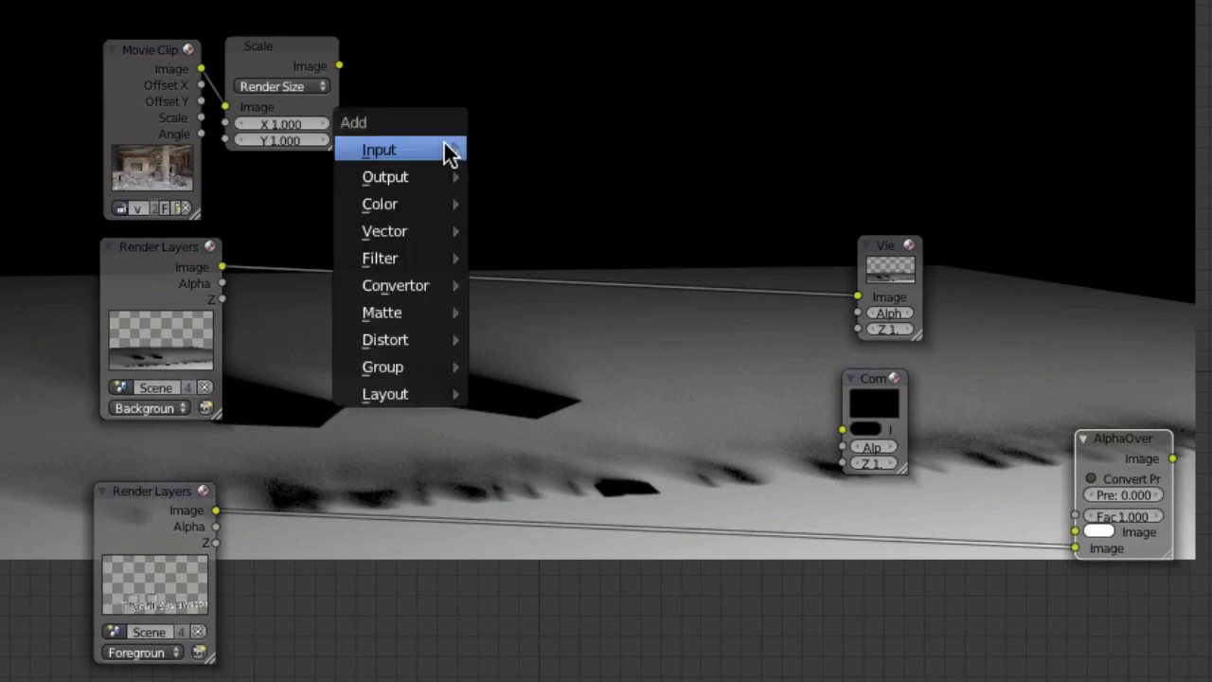
{"action": "mouse_move", "coordinate": [374, 207]}
{"action": "left_click", "coordinate": [557, 230]}
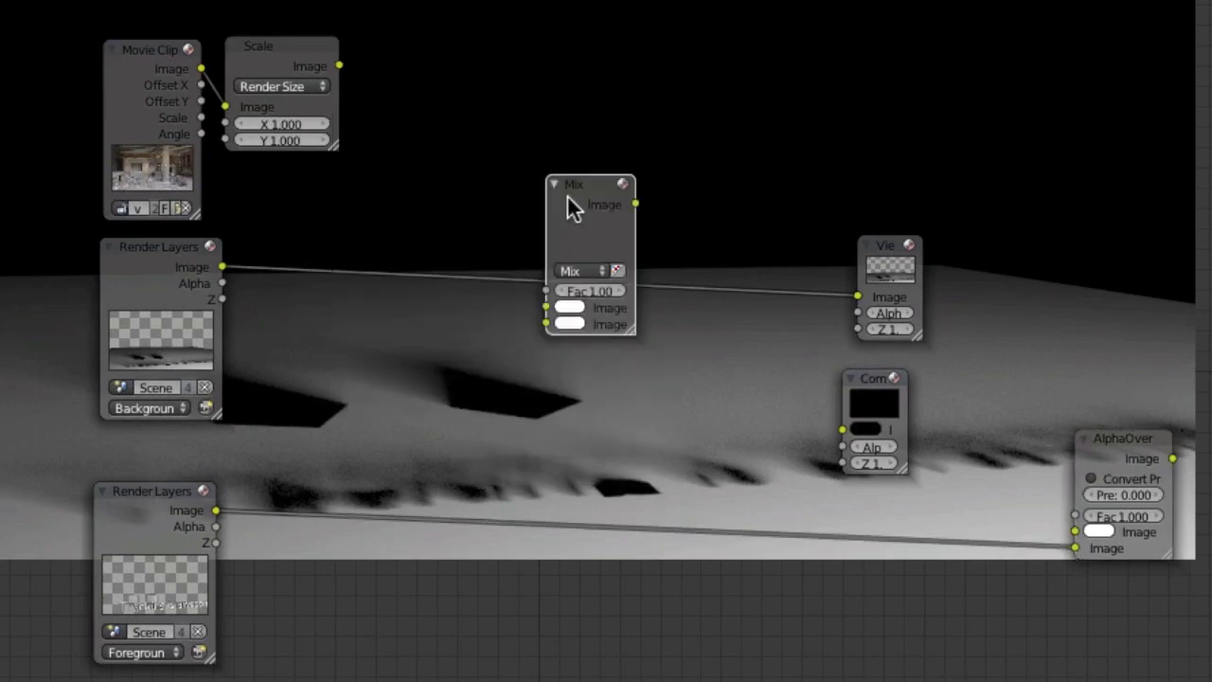
{"action": "left_click", "coordinate": [572, 90]}
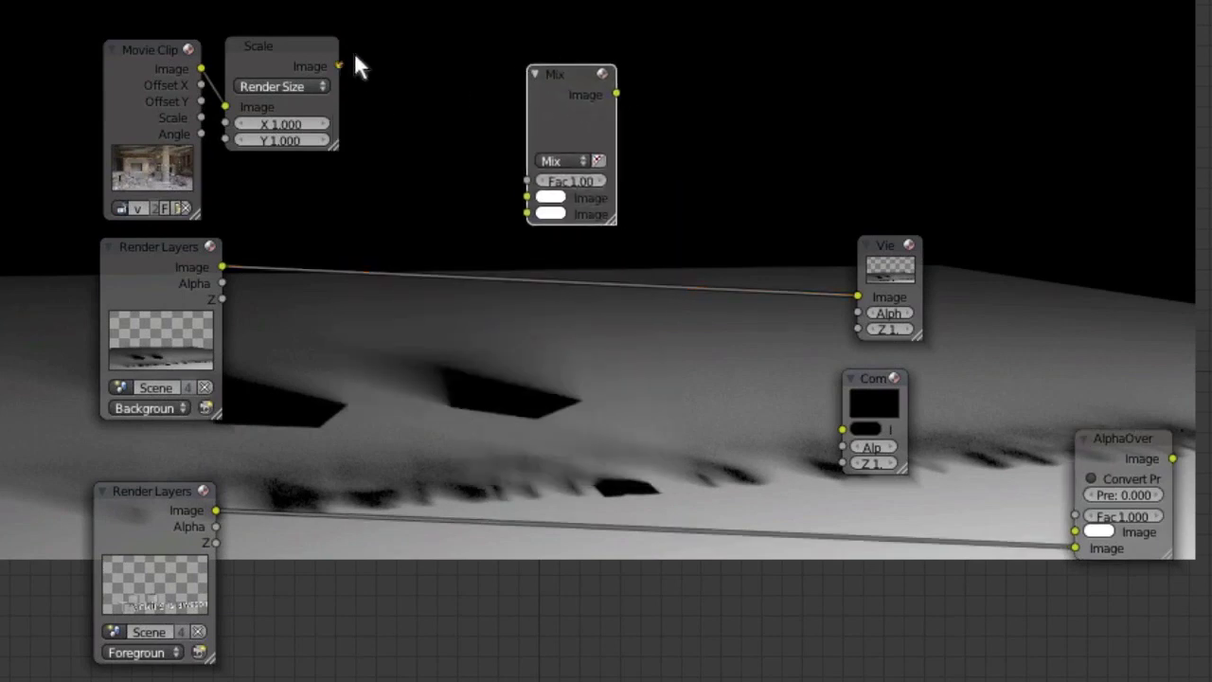
Link the scaled footage and the Background render into the Mix node's two image inputs and preview the mix in the Viewer
{"action": "left_click_drag", "start_coordinate": [414, 59], "coordinate": [528, 197]}
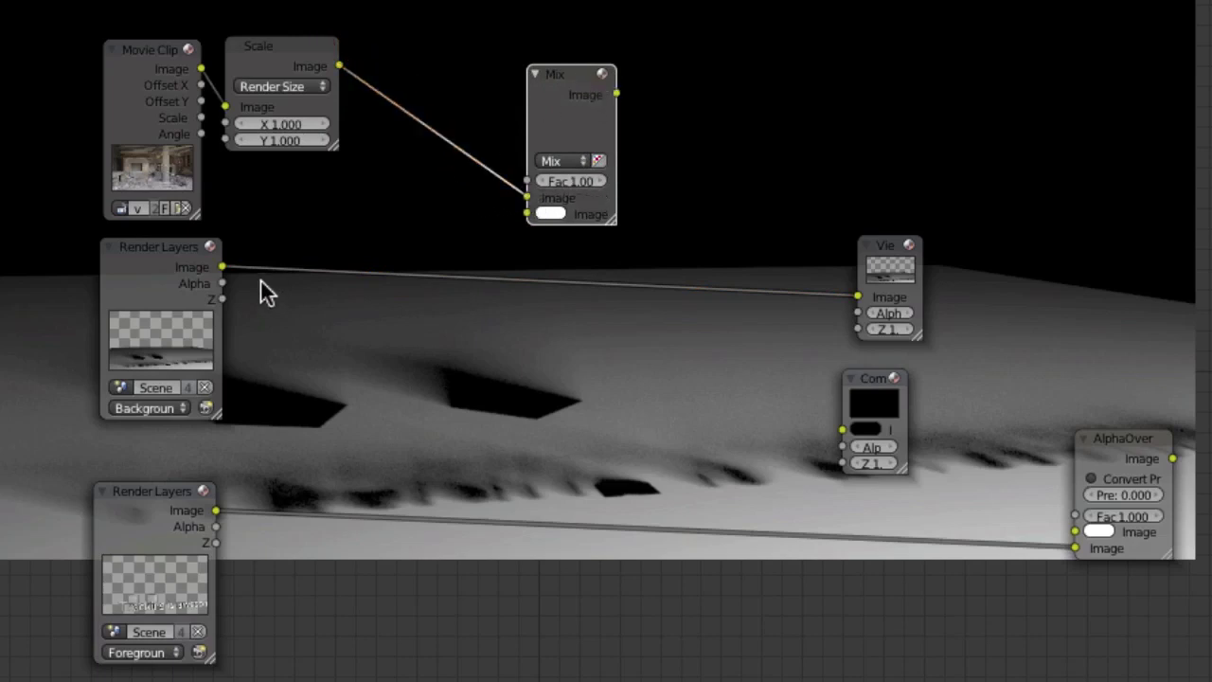
{"action": "left_click", "coordinate": [549, 103], "text": "ctrl+shift"}
{"action": "left_click", "coordinate": [159, 279]}
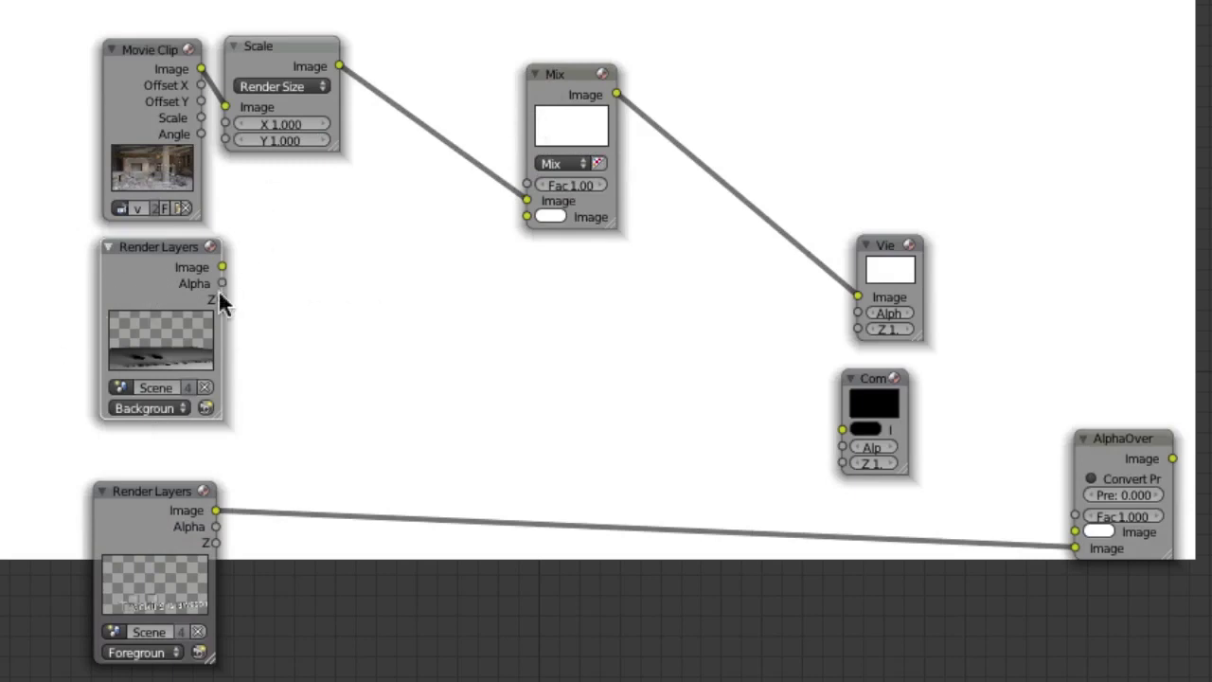
{"action": "left_click_drag", "start_coordinate": [223, 266], "coordinate": [527, 217]}
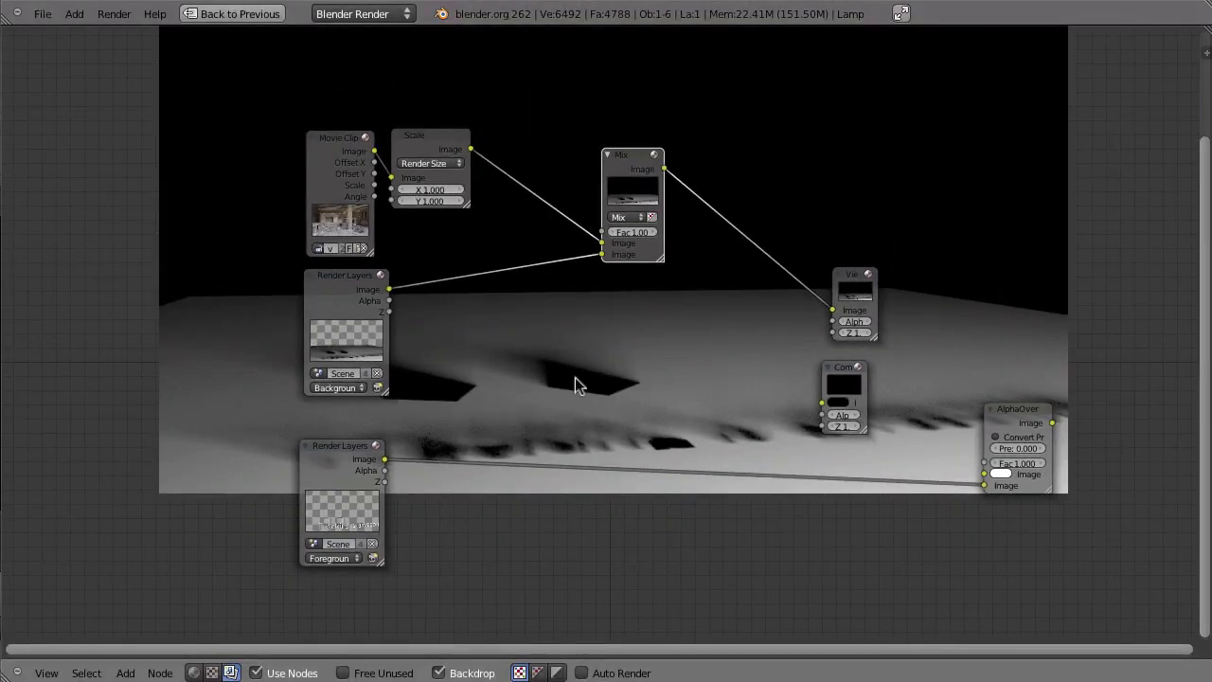
Enable the Shadow pass for the Background render layer
{"action": "key", "text": "ctrl+Up"}
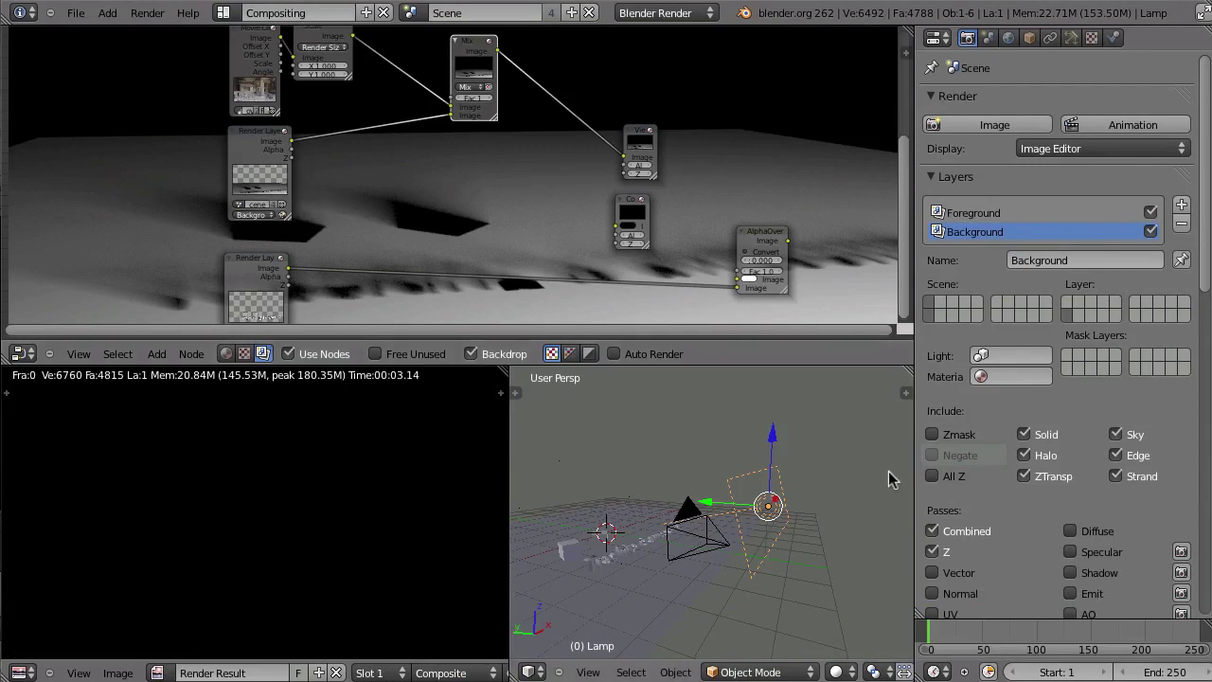
{"action": "scroll", "coordinate": [1022, 378], "scroll_direction": "down", "scroll_amount": 3}
{"action": "scroll", "coordinate": [1024, 334], "scroll_direction": "down", "scroll_amount": 2}
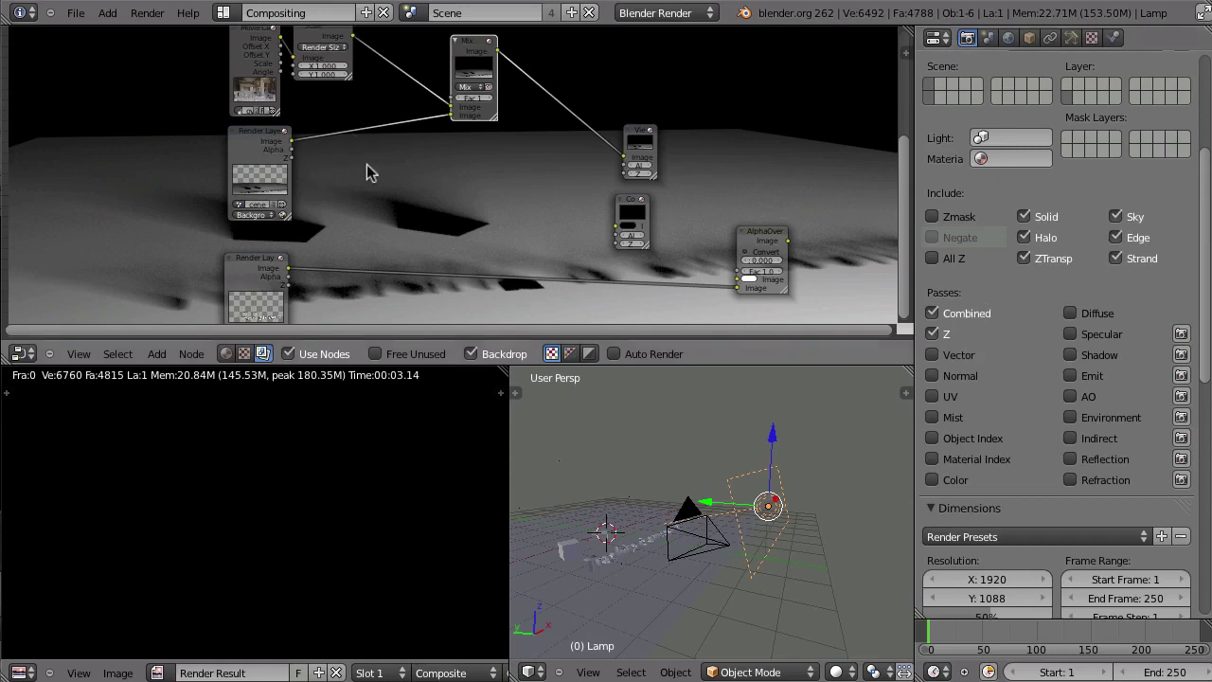
{"action": "left_click", "coordinate": [1069, 355]}
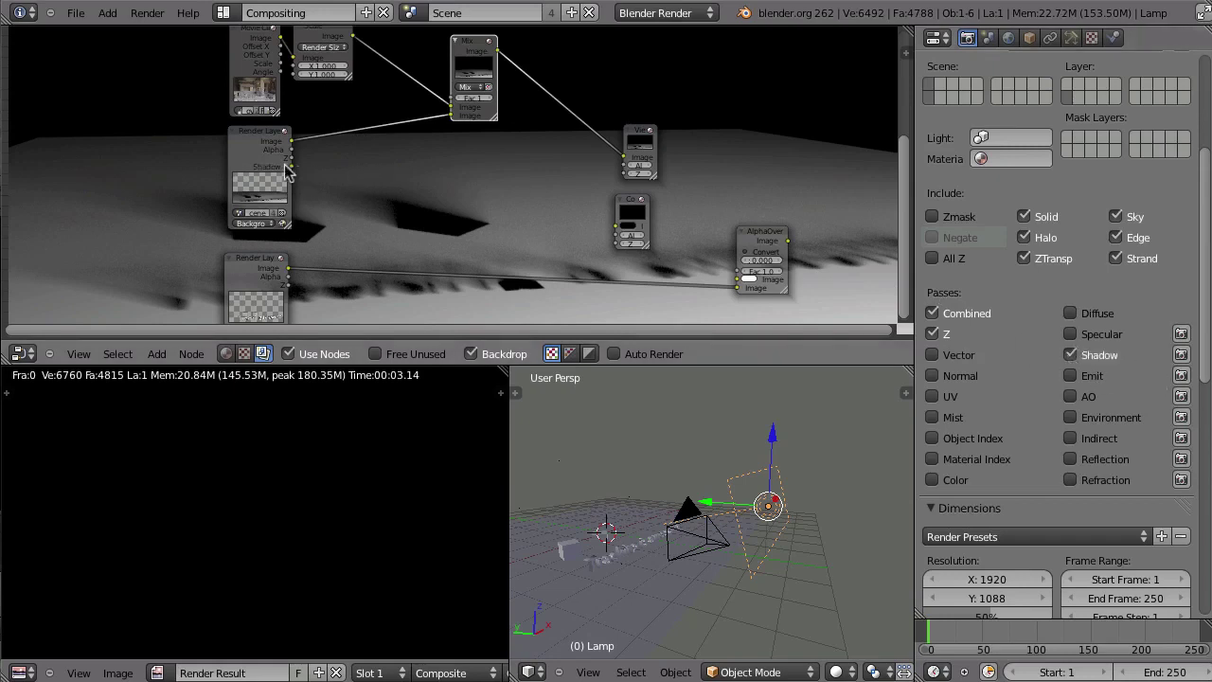
Send the Background render layer's Shadow pass to the Viewer and inspect it in the backdrop
{"action": "scroll", "coordinate": [266, 168], "scroll_direction": "down", "scroll_amount": 2}
{"action": "scroll", "coordinate": [274, 171], "scroll_direction": "up", "scroll_amount": 3}
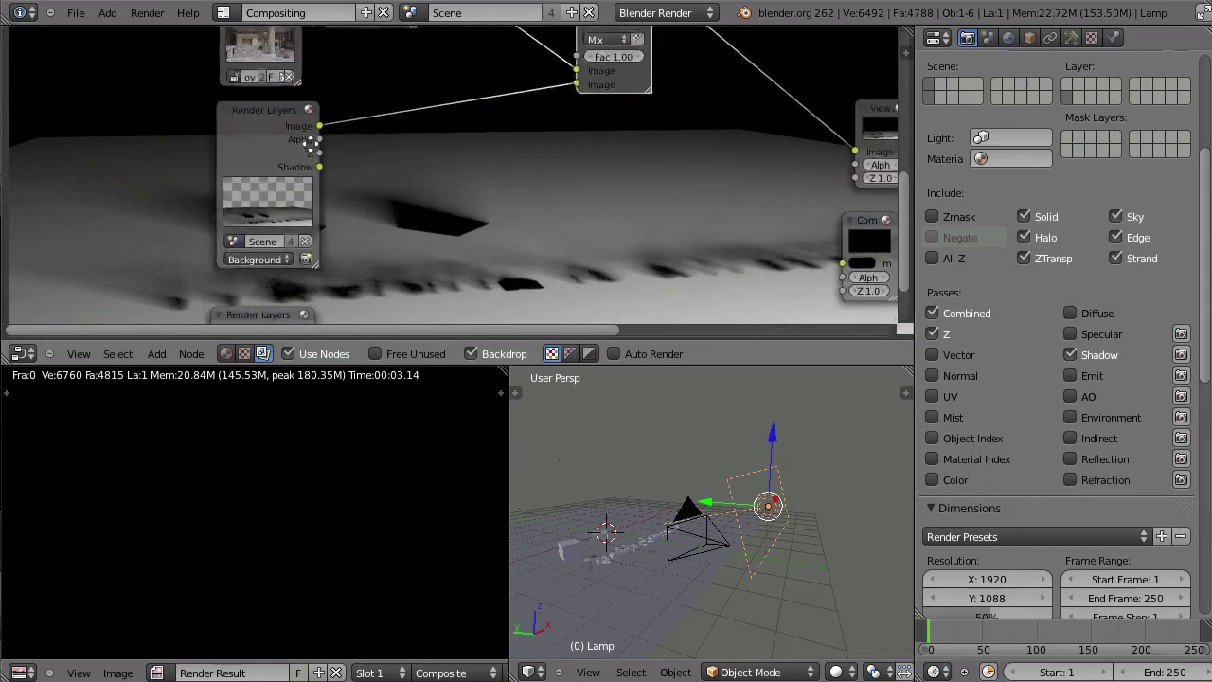
{"action": "scroll", "coordinate": [334, 152], "scroll_direction": "up", "scroll_amount": 3}
{"action": "middle_click_drag", "start_coordinate": [334, 147], "coordinate": [330, 147]}
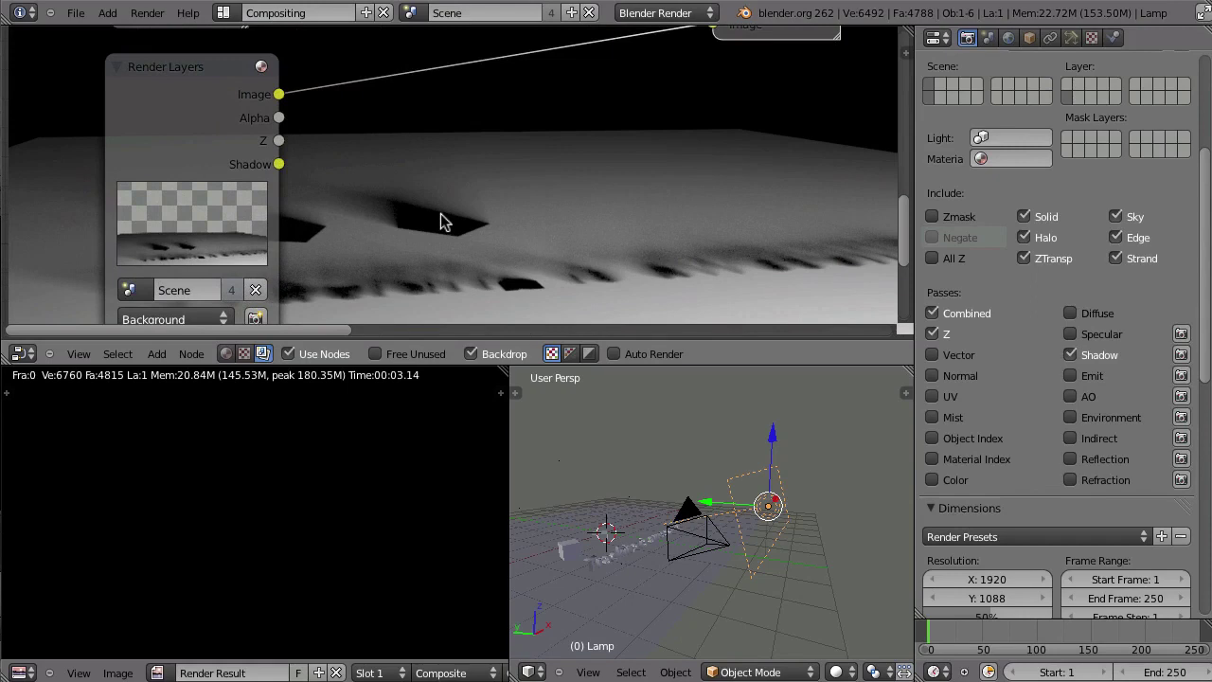
{"action": "left_click", "coordinate": [166, 108], "text": "ctrl+shift"}
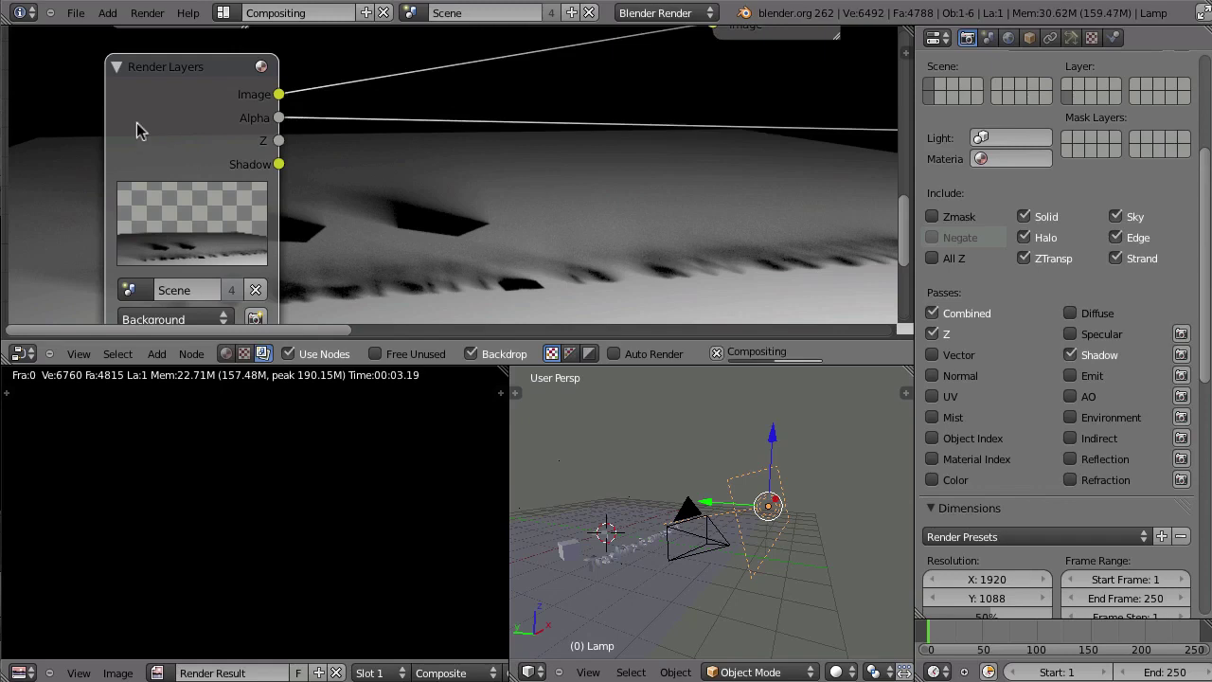
{"action": "left_click", "coordinate": [159, 115], "text": "ctrl+shift"}
{"action": "left_click", "coordinate": [180, 117], "text": "ctrl+shift"}
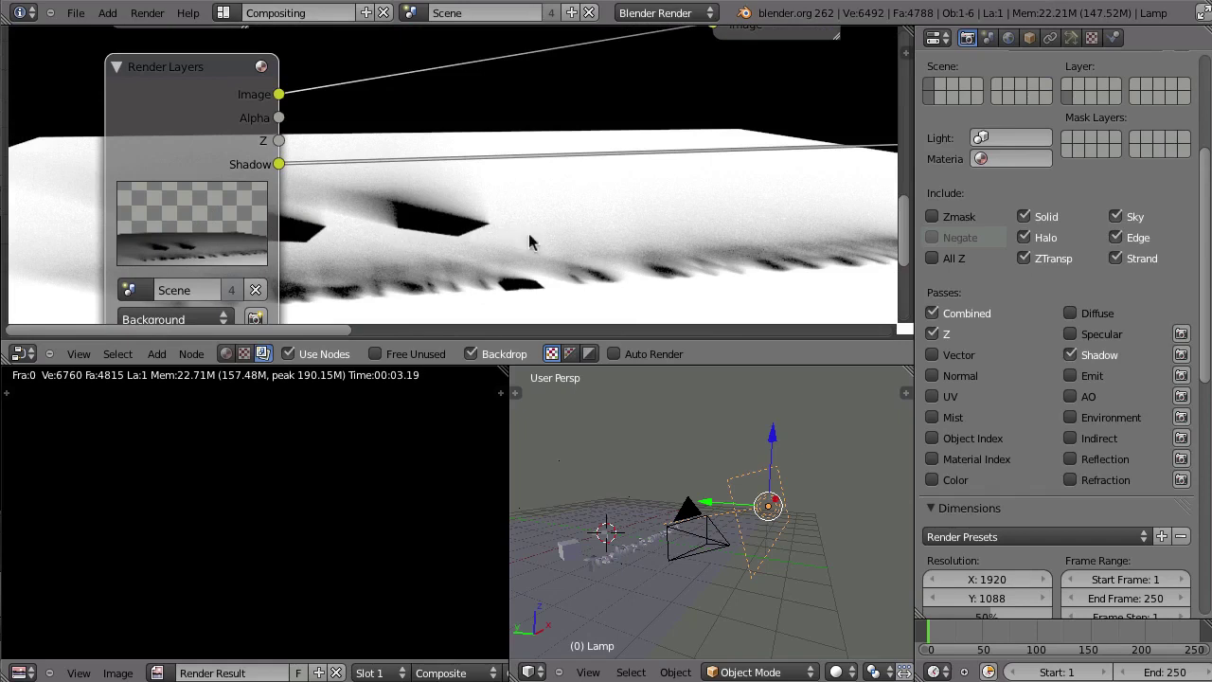
{"action": "key", "text": "v"}
{"action": "key", "text": "v"}
{"action": "key", "text": "v"}
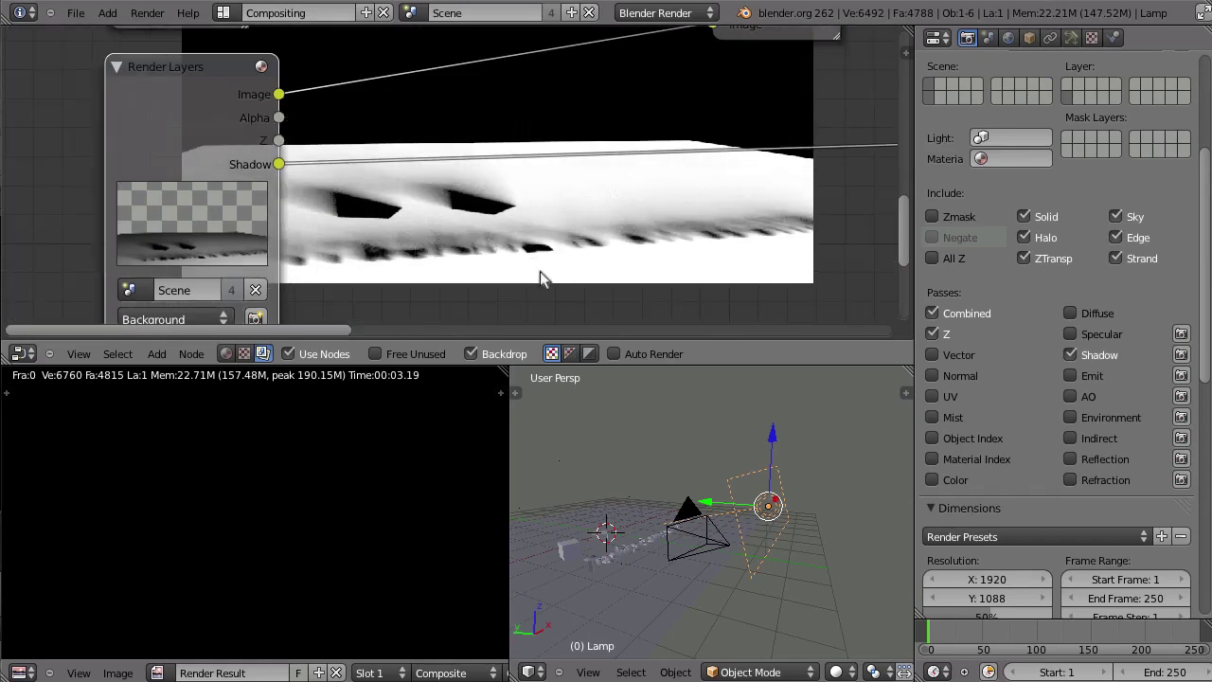
{"action": "key", "text": "v"}
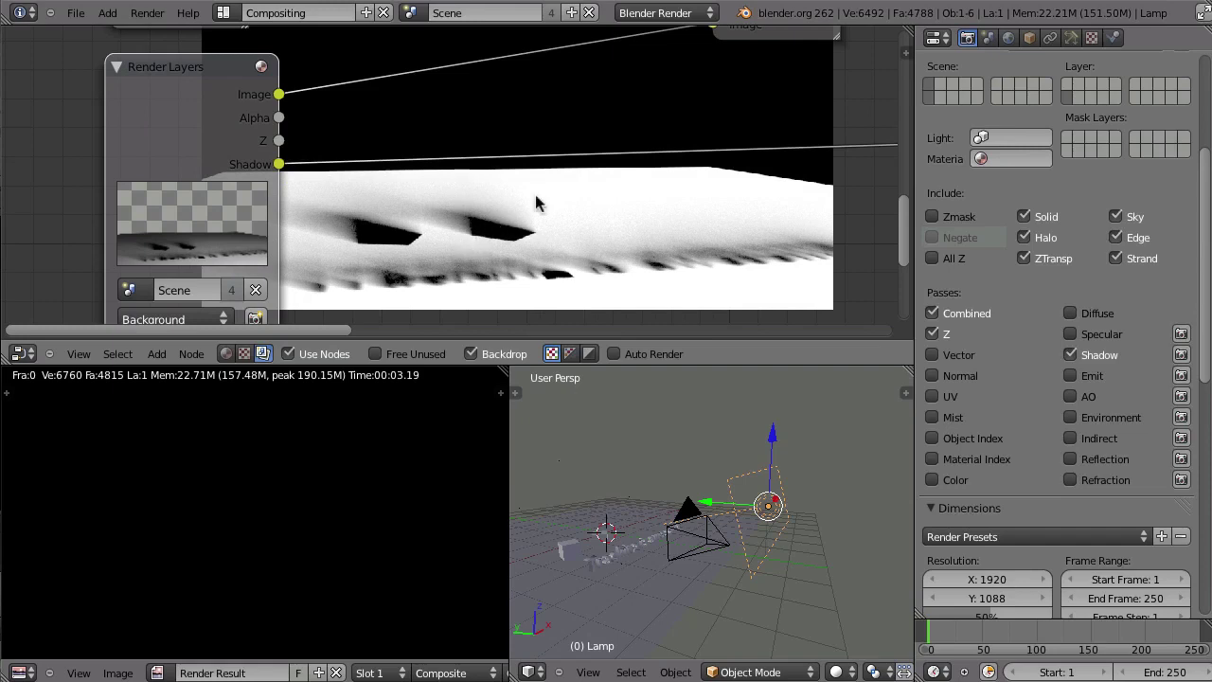
Maximize the node editor, reposition the Mix node between the Scale and Viewer nodes, and preview its output in the Viewer
{"action": "middle_click_drag", "start_coordinate": [567, 254], "coordinate": [564, 259]}
{"action": "key", "text": "ctrl+Up"}
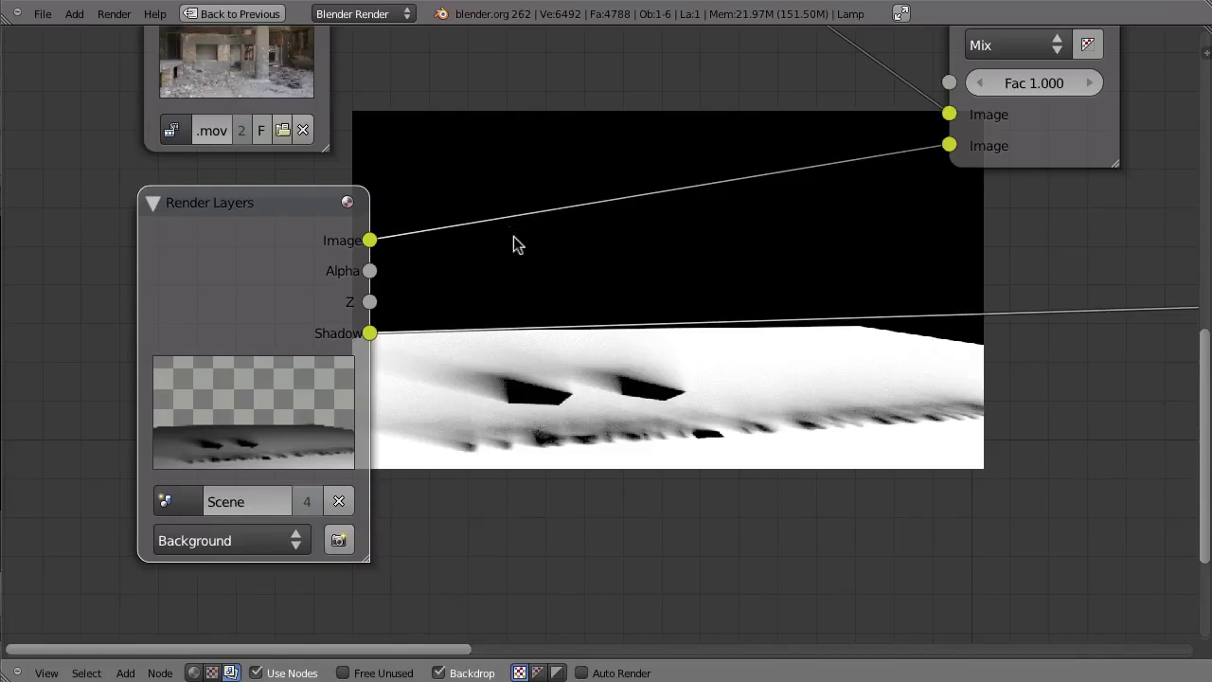
{"action": "middle_click_drag", "start_coordinate": [708, 243], "coordinate": [649, 293], "text": "alt"}
{"action": "scroll", "coordinate": [739, 314], "scroll_direction": "down", "scroll_amount": 2}
{"action": "left_click_drag", "start_coordinate": [751, 109], "coordinate": [749, 151]}
{"action": "left_click", "coordinate": [786, 152], "text": "ctrl+shift"}
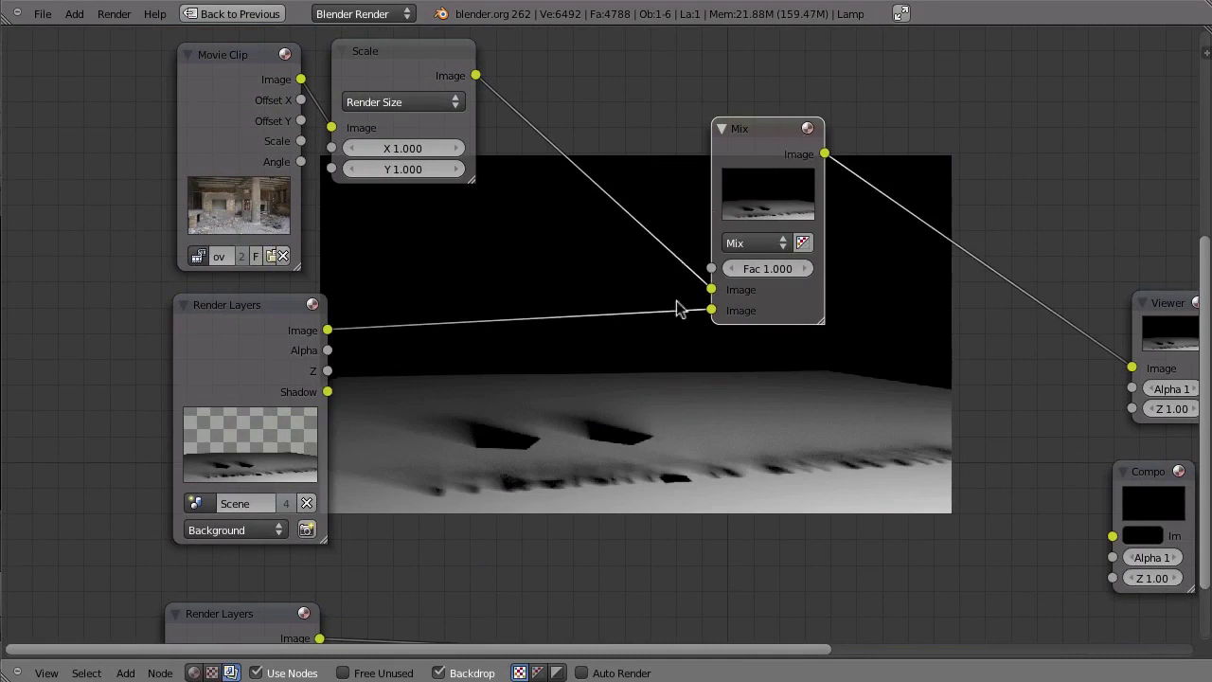
Relink the Mix node with the scaled footage first and the Background Shadow pass second, and set its blend type to Multiply
{"action": "mouse_move", "coordinate": [405, 405]}
{"action": "right_mouse_down", "text": "ctrl"}
{"action": "mouse_move", "coordinate": [535, 222]}
{"action": "mouse_move", "coordinate": [568, 132]}
{"action": "right_mouse_up", "text": "ctrl"}
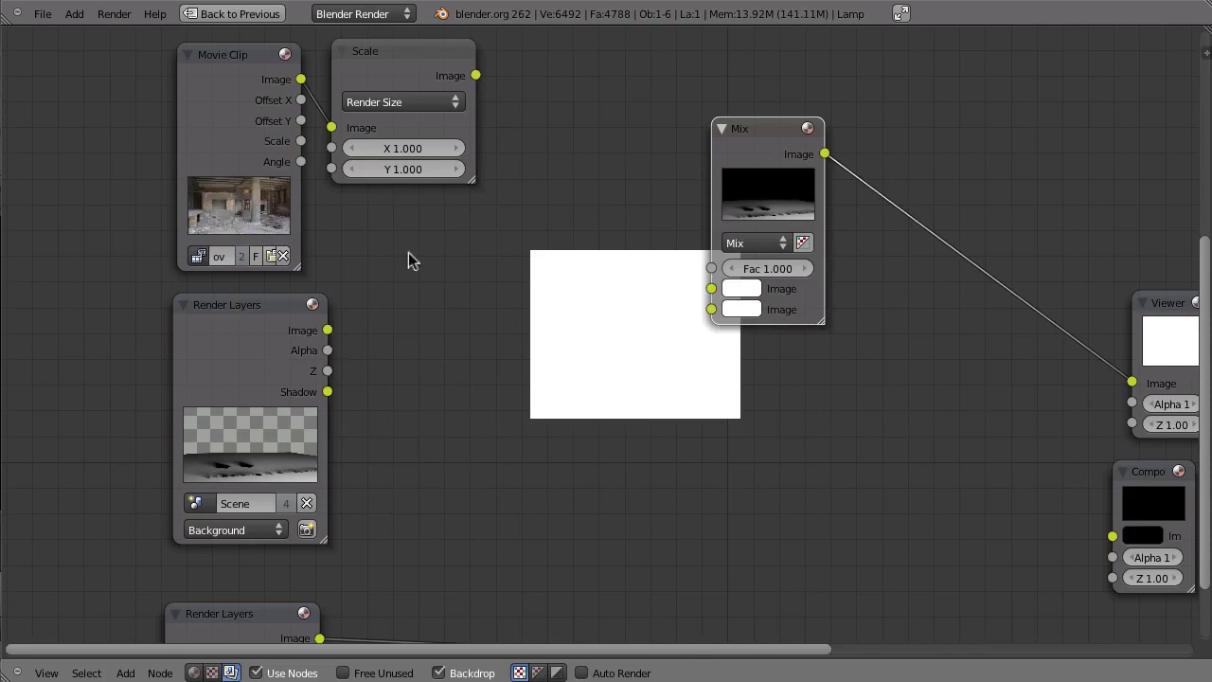
{"action": "left_click_drag", "start_coordinate": [475, 75], "coordinate": [711, 289]}
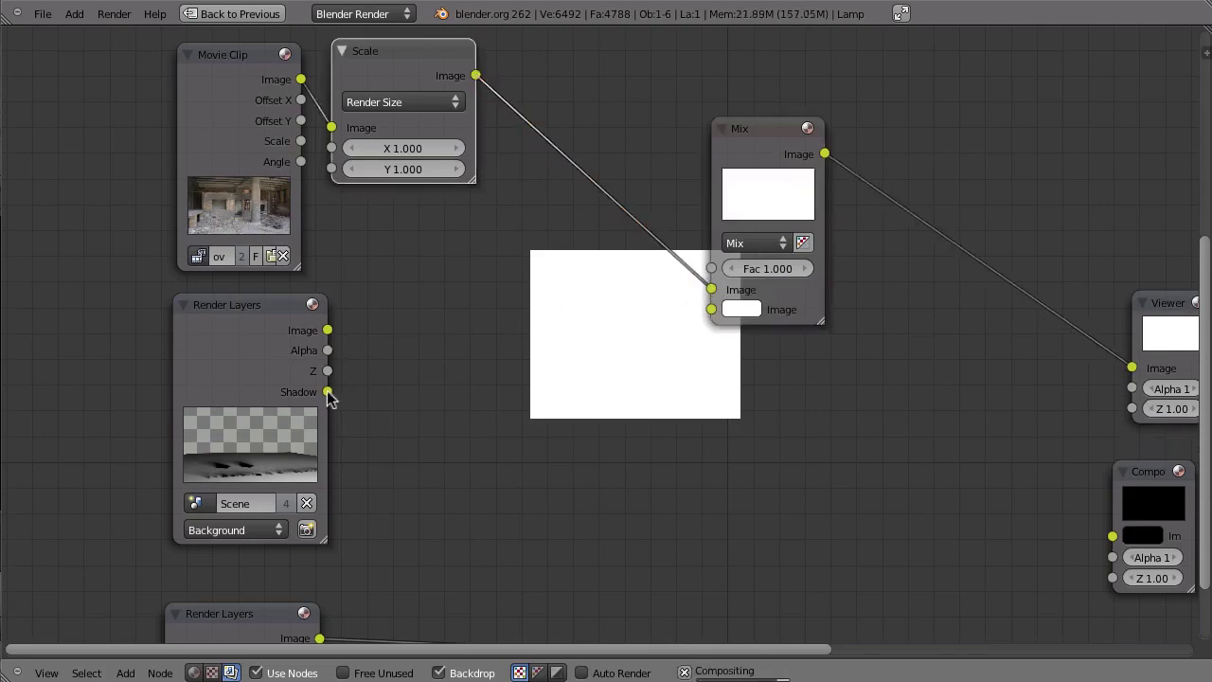
{"action": "left_click_drag", "start_coordinate": [614, 350], "coordinate": [711, 309]}
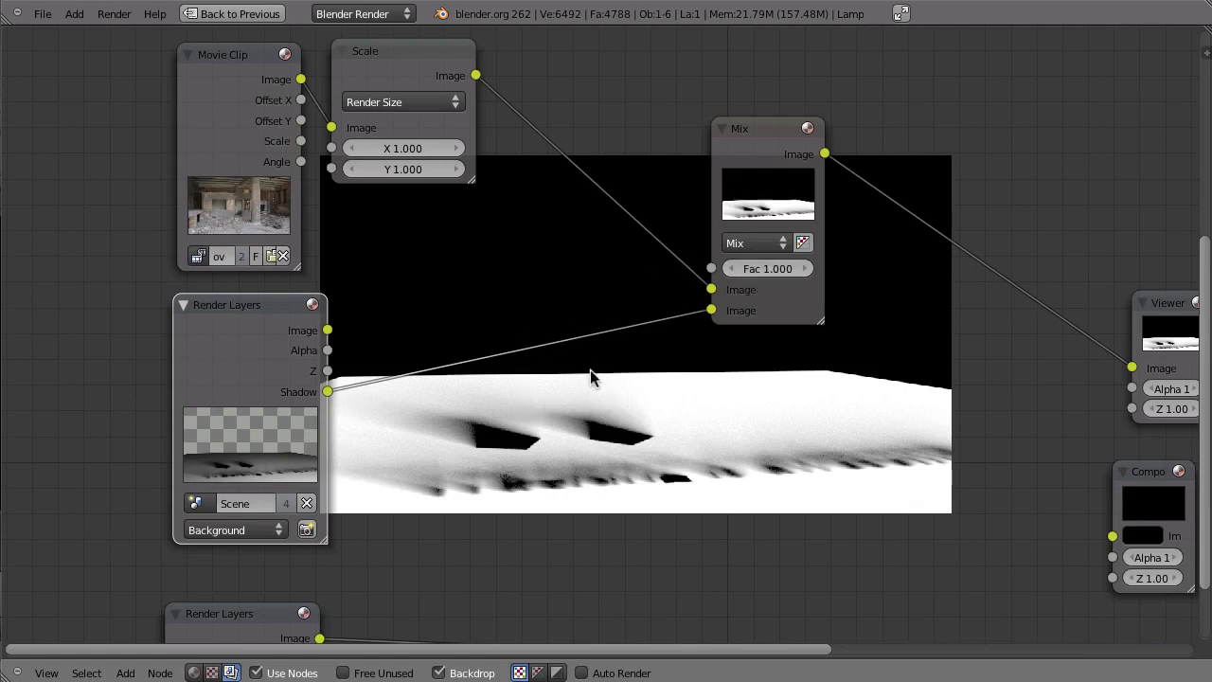
{"action": "left_click", "coordinate": [756, 242]}
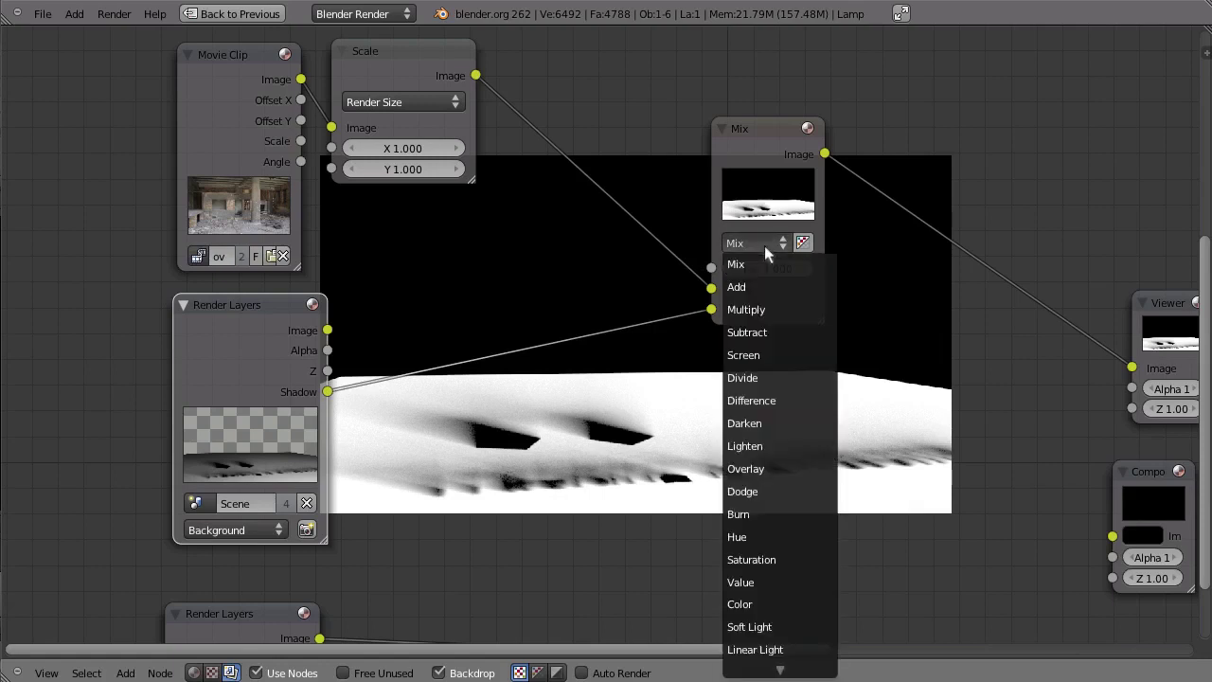
{"action": "left_click", "coordinate": [761, 311]}
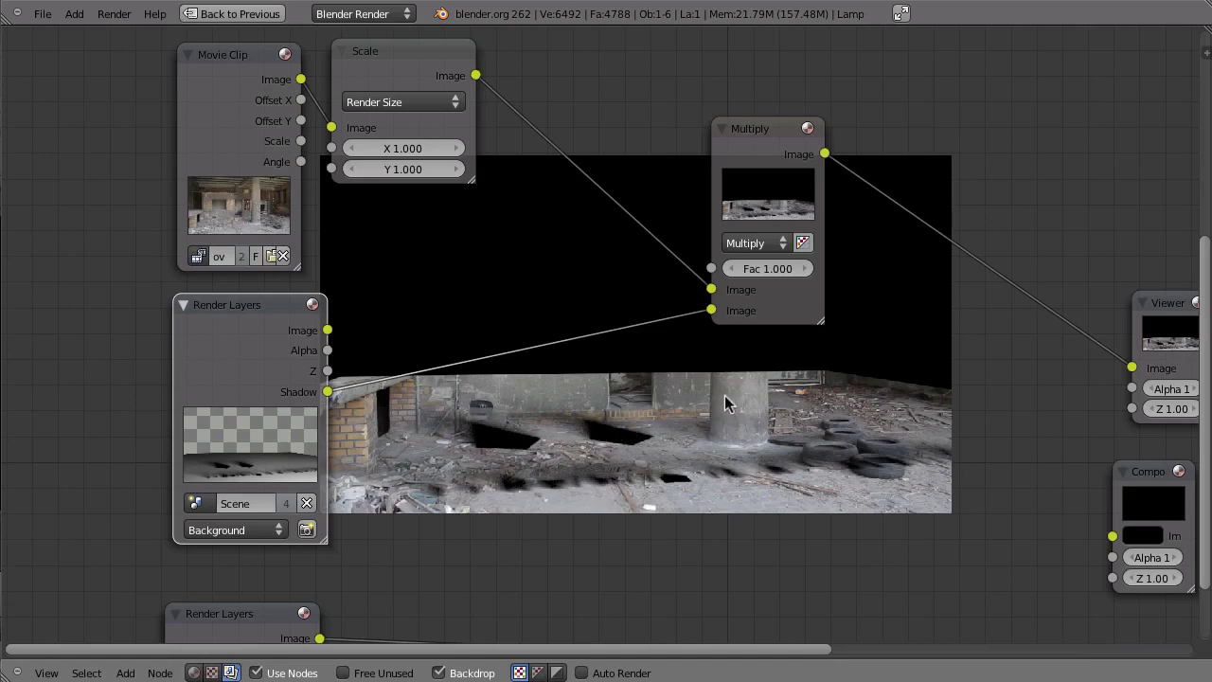
Disconnect the Shadow pass from the Multiply node and test its second image colour at black and again at white
{"action": "left_click_drag", "start_coordinate": [711, 310], "coordinate": [695, 311]}
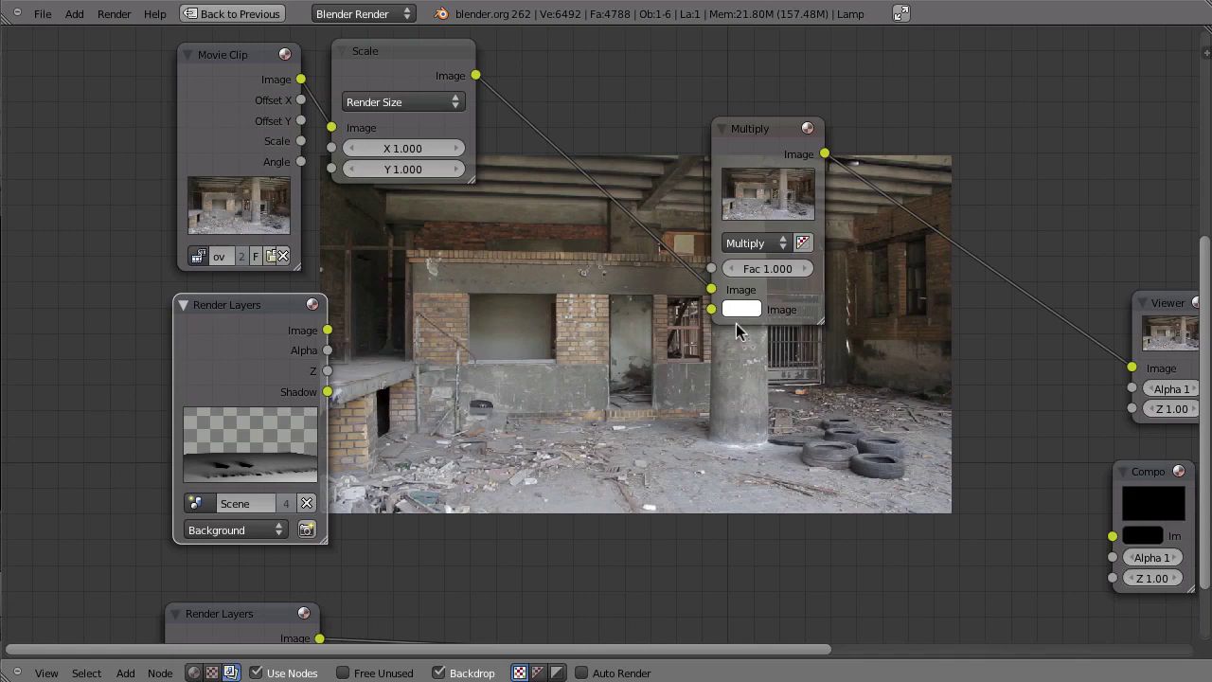
{"action": "left_click", "coordinate": [746, 311]}
{"action": "left_click_drag", "start_coordinate": [904, 350], "coordinate": [900, 478]}
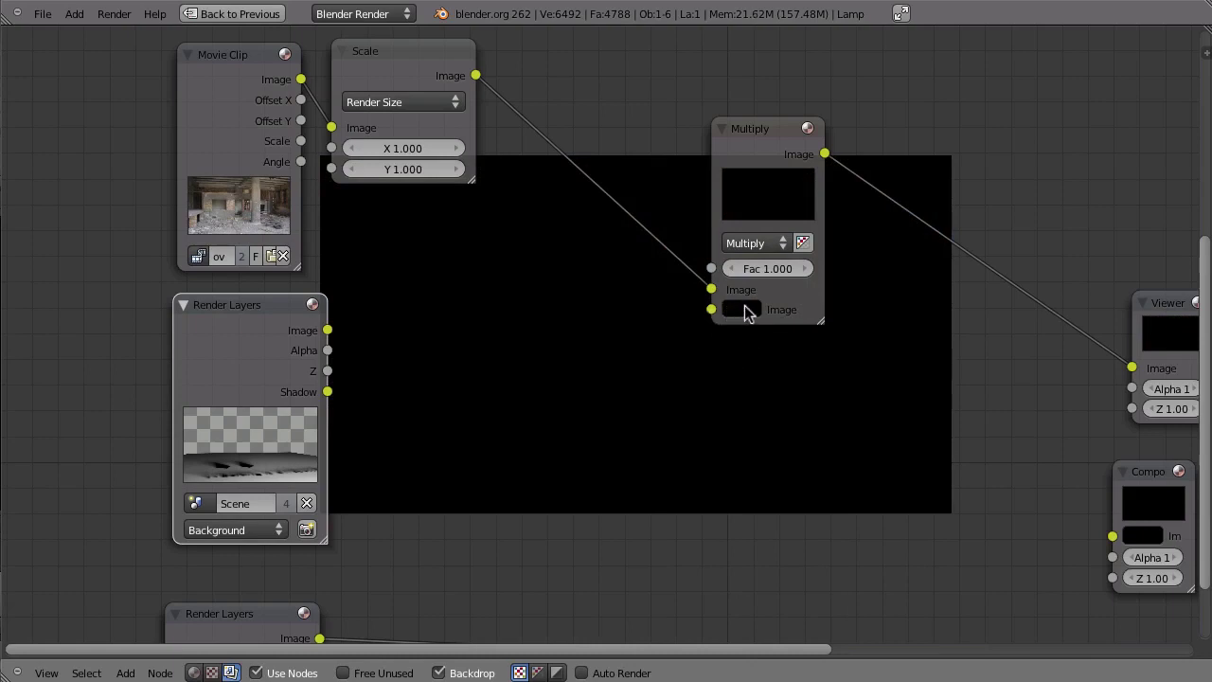
{"action": "left_click", "coordinate": [748, 310]}
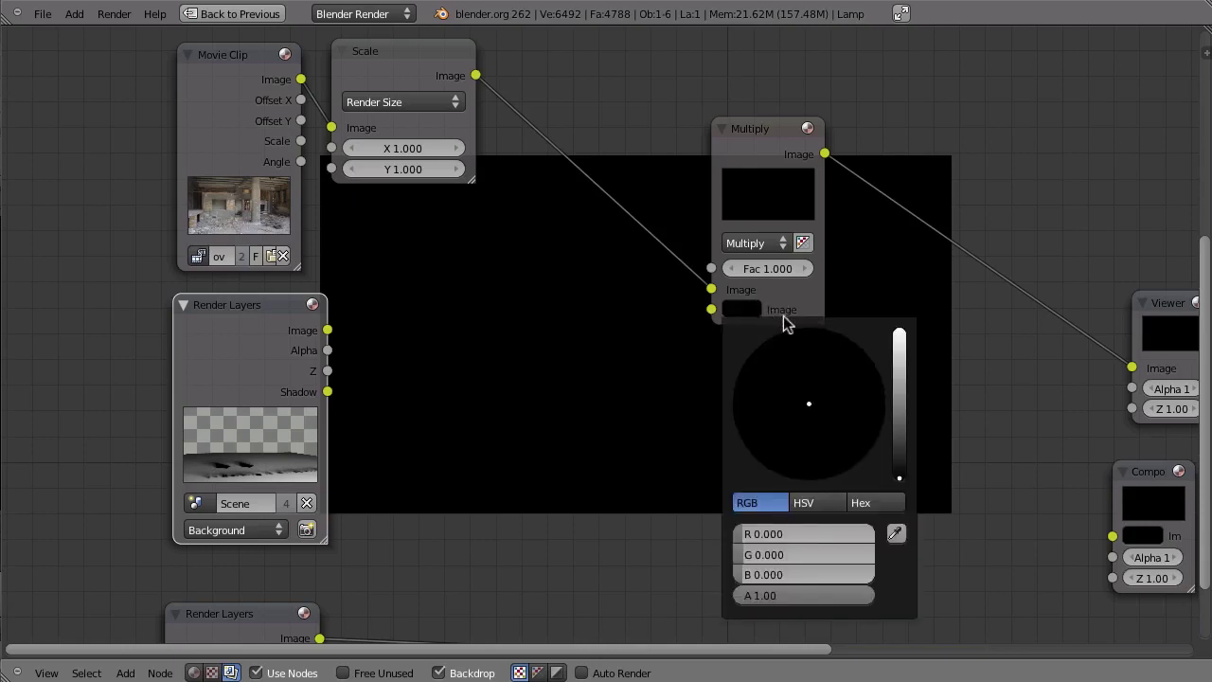
{"action": "left_click", "coordinate": [822, 504]}
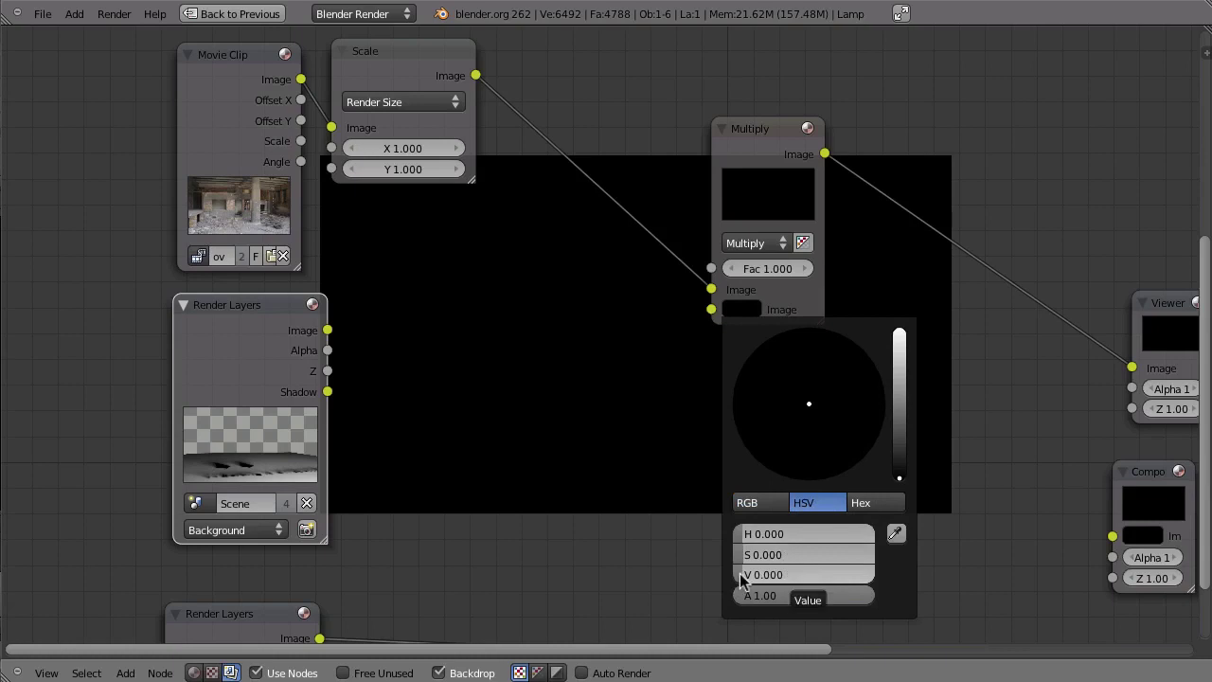
{"action": "left_click_drag", "start_coordinate": [730, 573], "coordinate": [955, 556]}
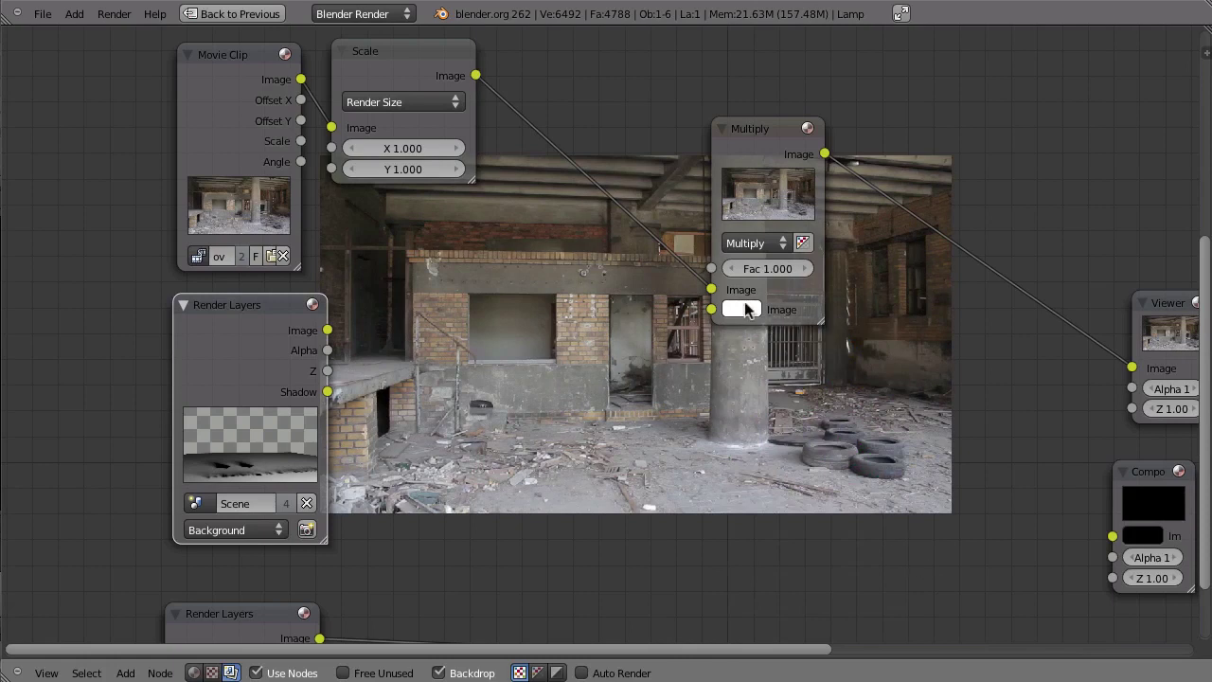
Disconnect the footage and test the Multiply node with a darkened magenta first colour (H 0.887, S 1.000) and a black second colour
{"action": "left_click_drag", "start_coordinate": [711, 288], "coordinate": [744, 313]}
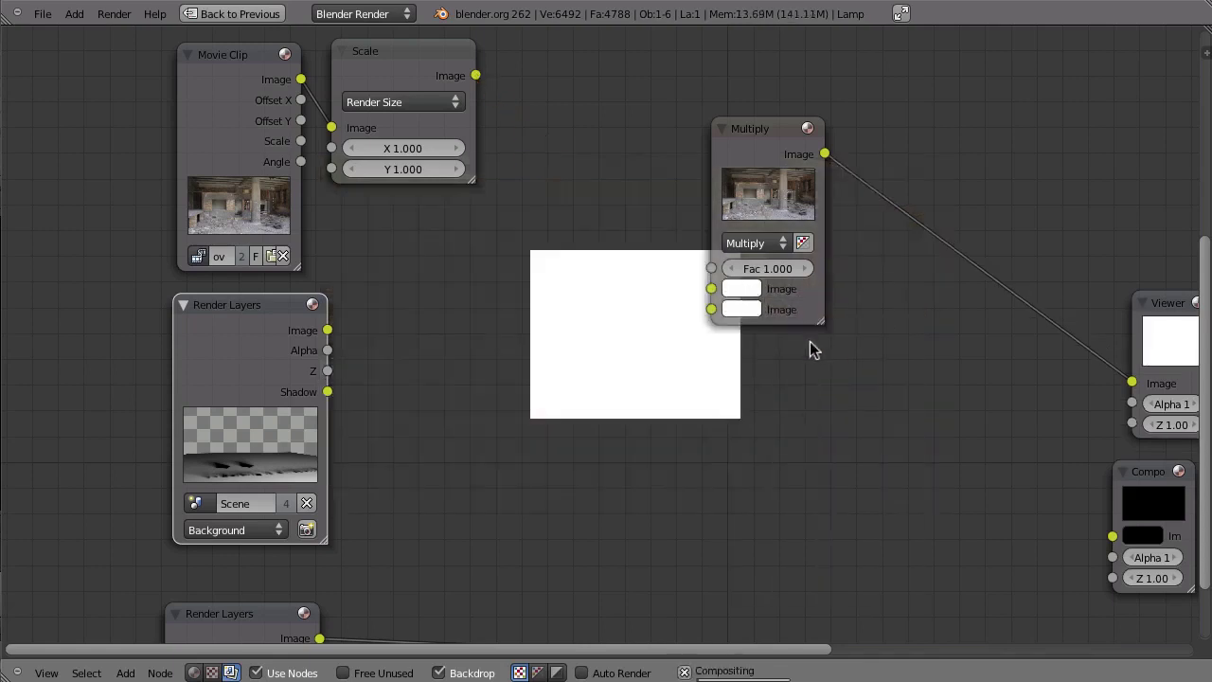
{"action": "left_click", "coordinate": [748, 292]}
{"action": "left_click_drag", "start_coordinate": [816, 389], "coordinate": [871, 470]}
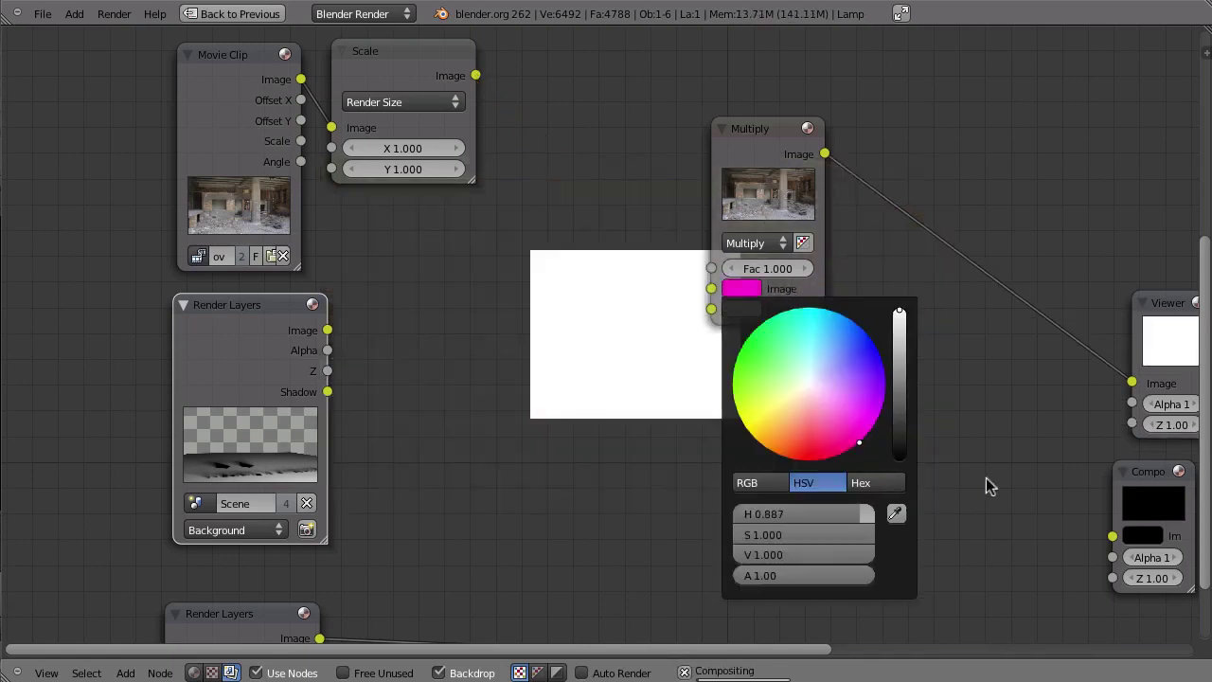
{"action": "left_click", "coordinate": [752, 290]}
{"action": "left_click_drag", "start_coordinate": [899, 342], "coordinate": [900, 368]}
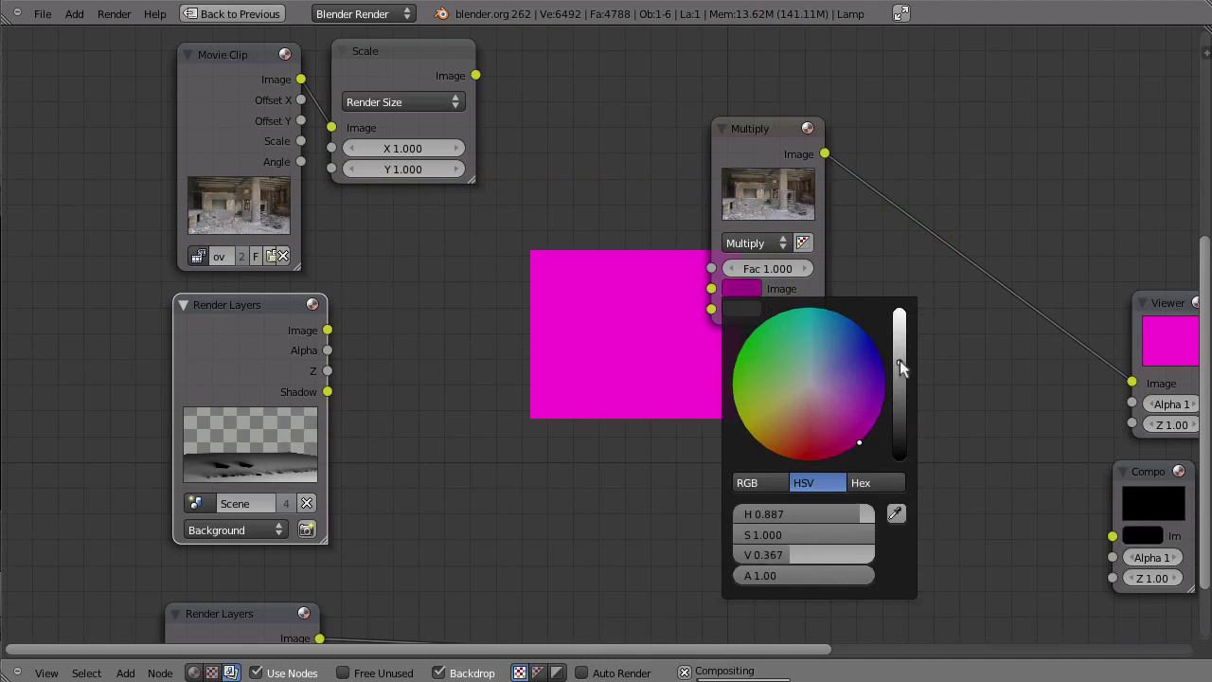
{"action": "left_click", "coordinate": [743, 294]}
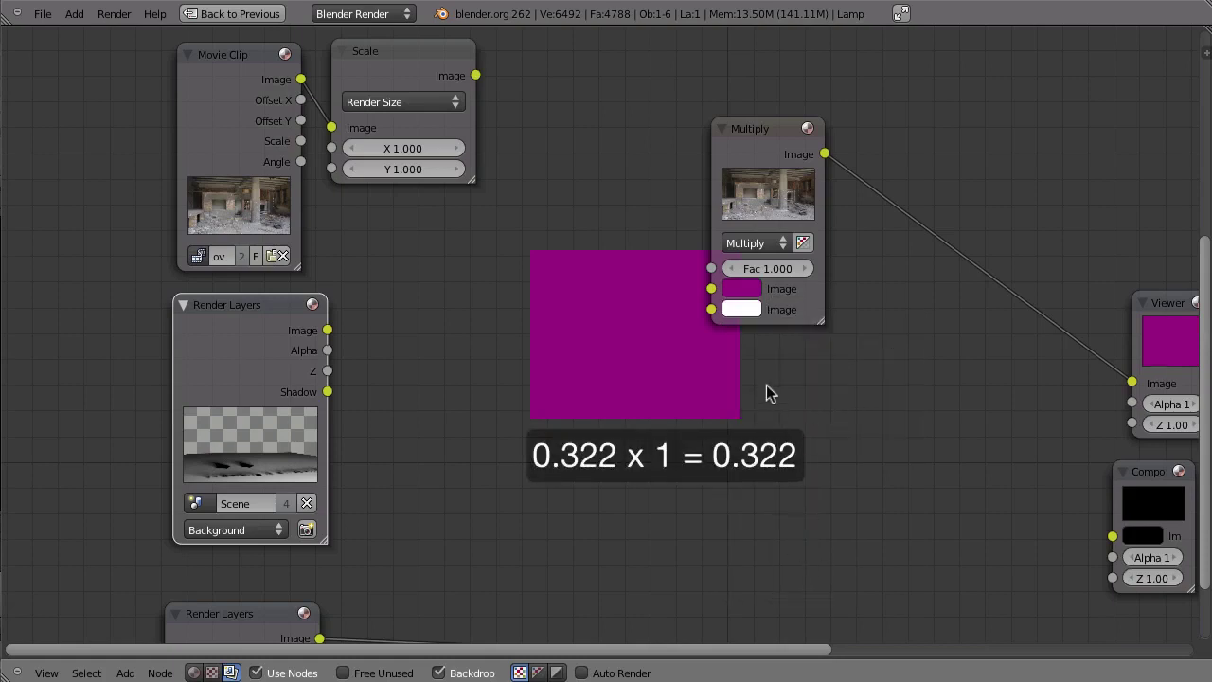
{"action": "left_click", "coordinate": [742, 308]}
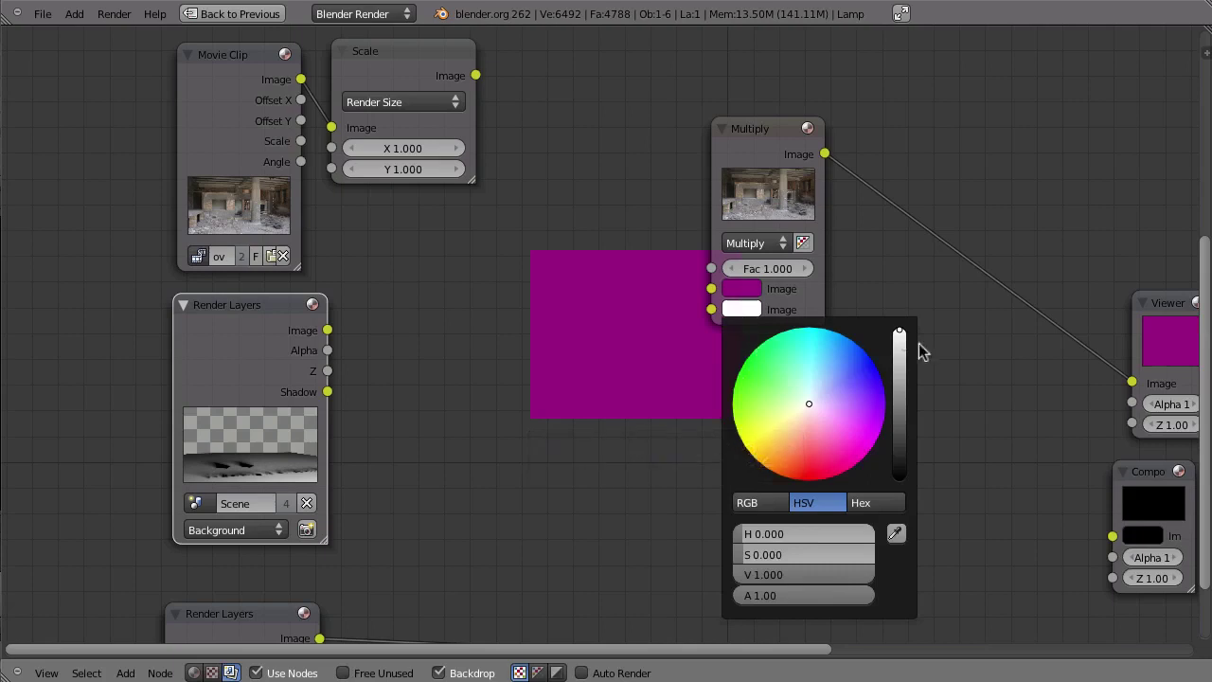
{"action": "left_click_drag", "start_coordinate": [899, 333], "coordinate": [994, 530]}
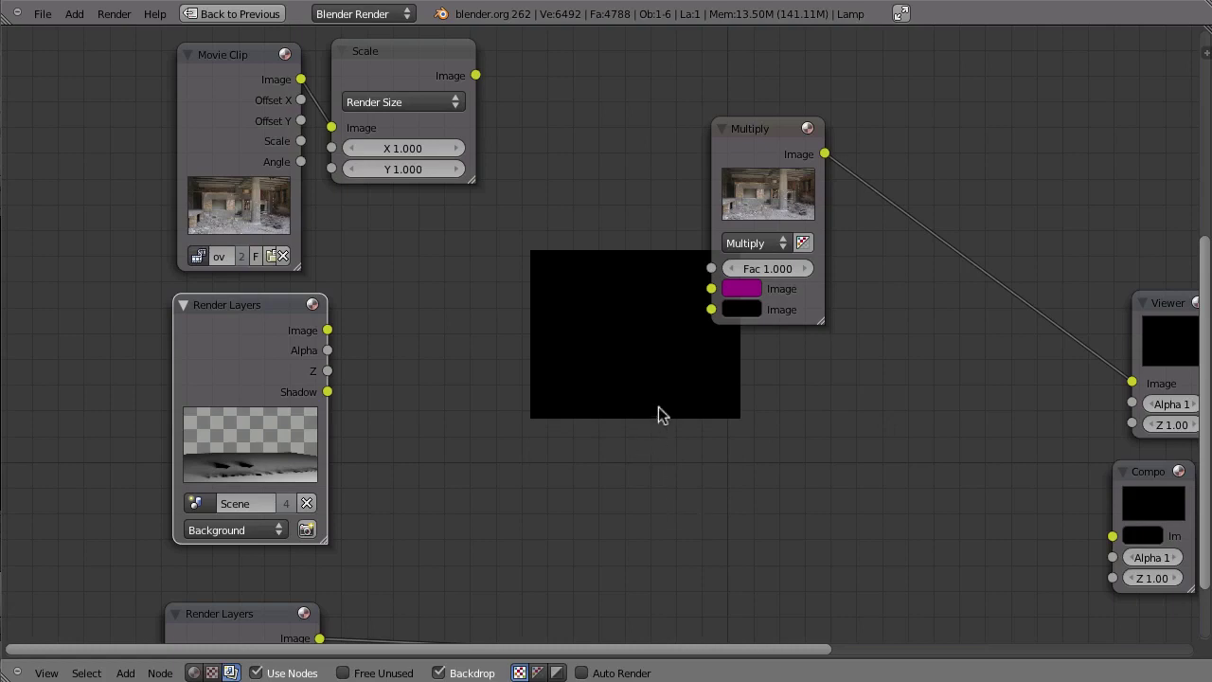
Reconnect the scaled footage to the Multiply node's first image input and the Background Shadow pass to its second
{"action": "left_click_drag", "start_coordinate": [475, 76], "coordinate": [711, 289]}
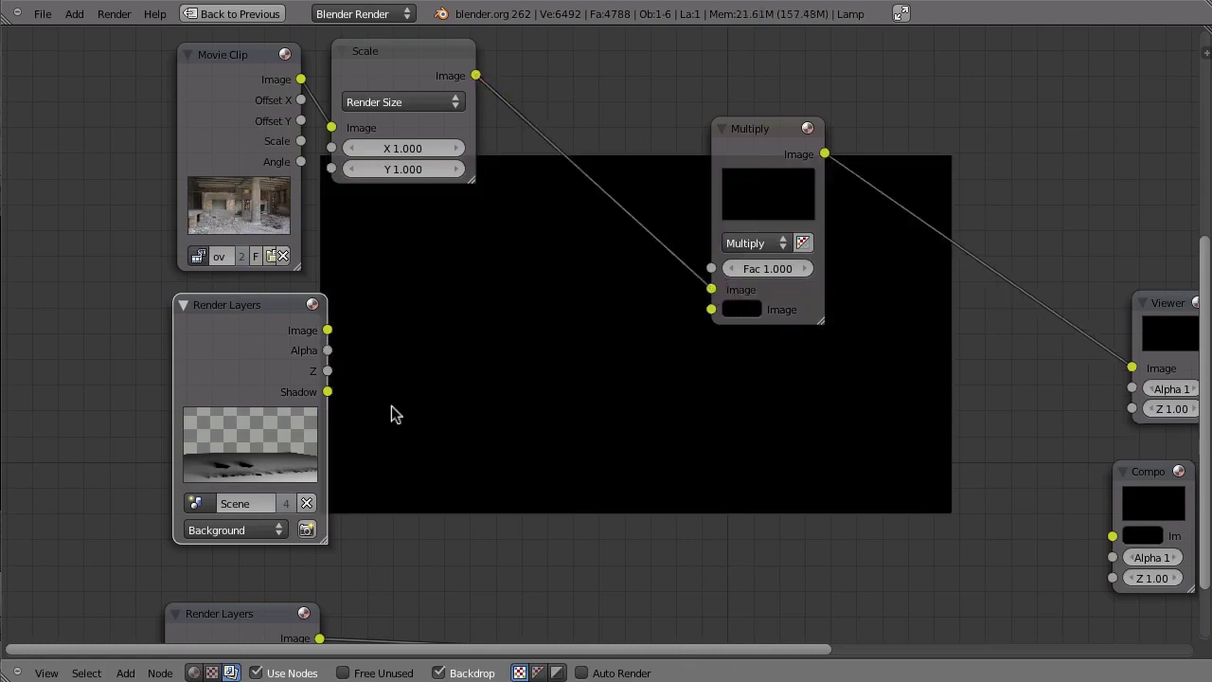
{"action": "left_click_drag", "start_coordinate": [326, 391], "coordinate": [711, 310]}
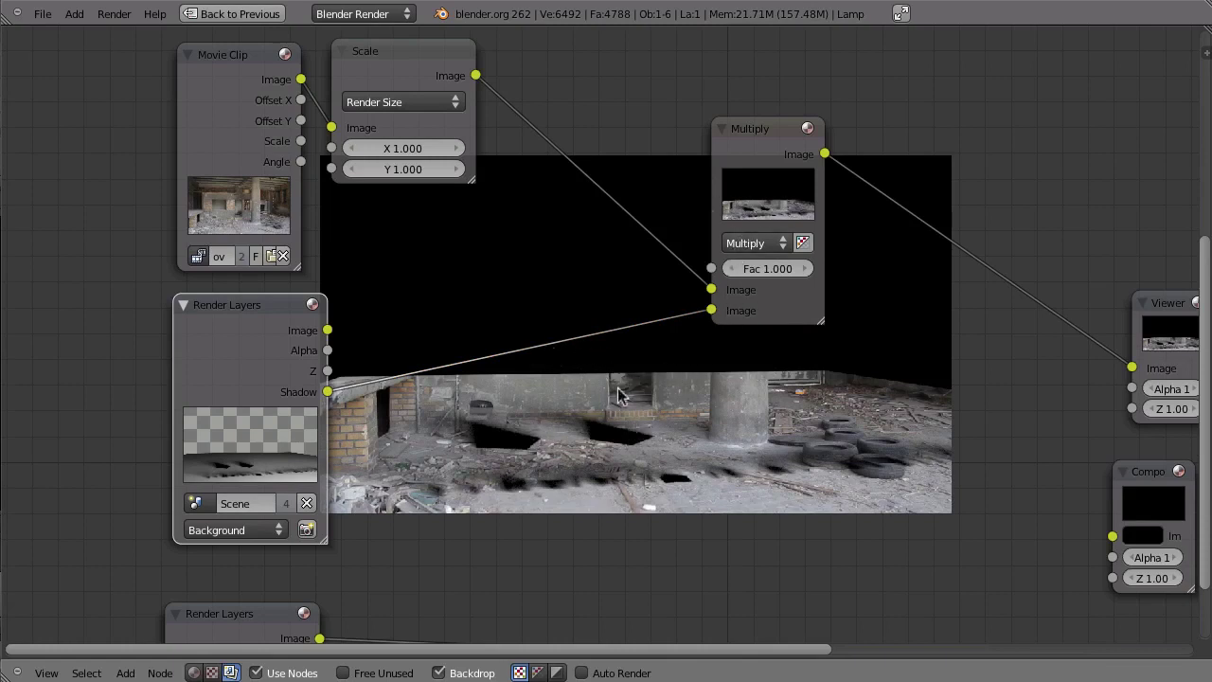
Preview the Background Shadow pass and compare its ground area with the scene seen through the camera in the 3D view
{"action": "left_click", "coordinate": [278, 374], "text": "ctrl+shift"}
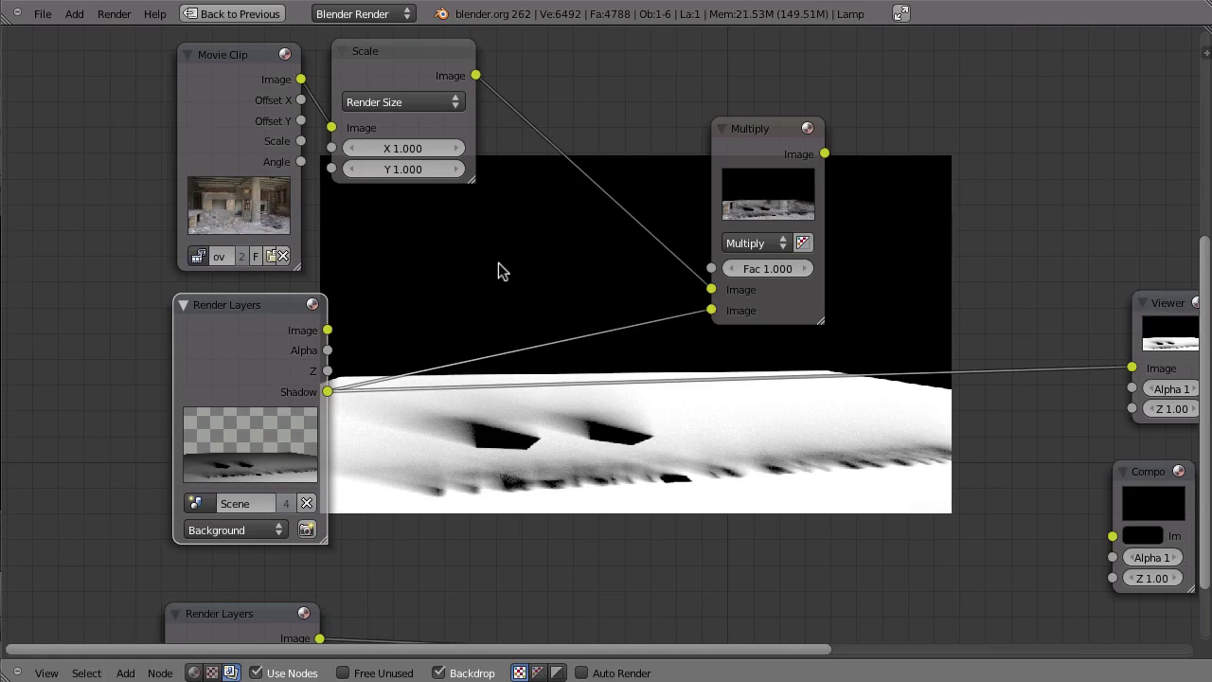
{"action": "key", "text": "ctrl+Up"}
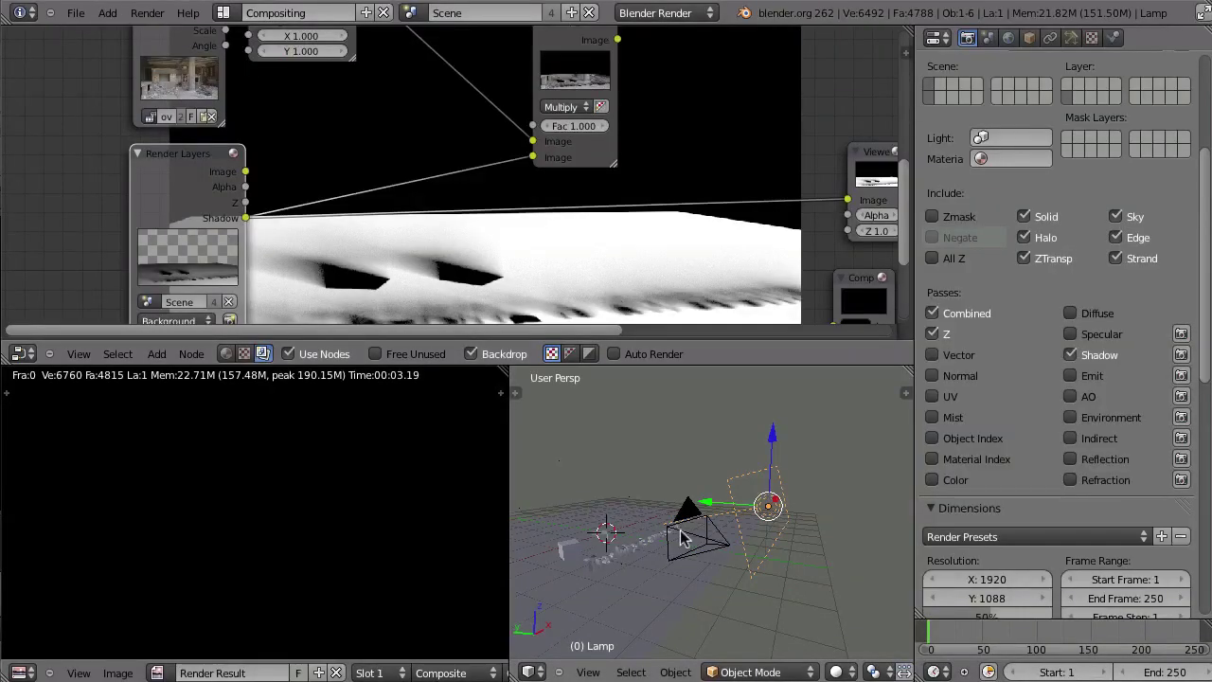
{"action": "key", "text": "KP_0"}
{"action": "key", "text": "ctrl+Up"}
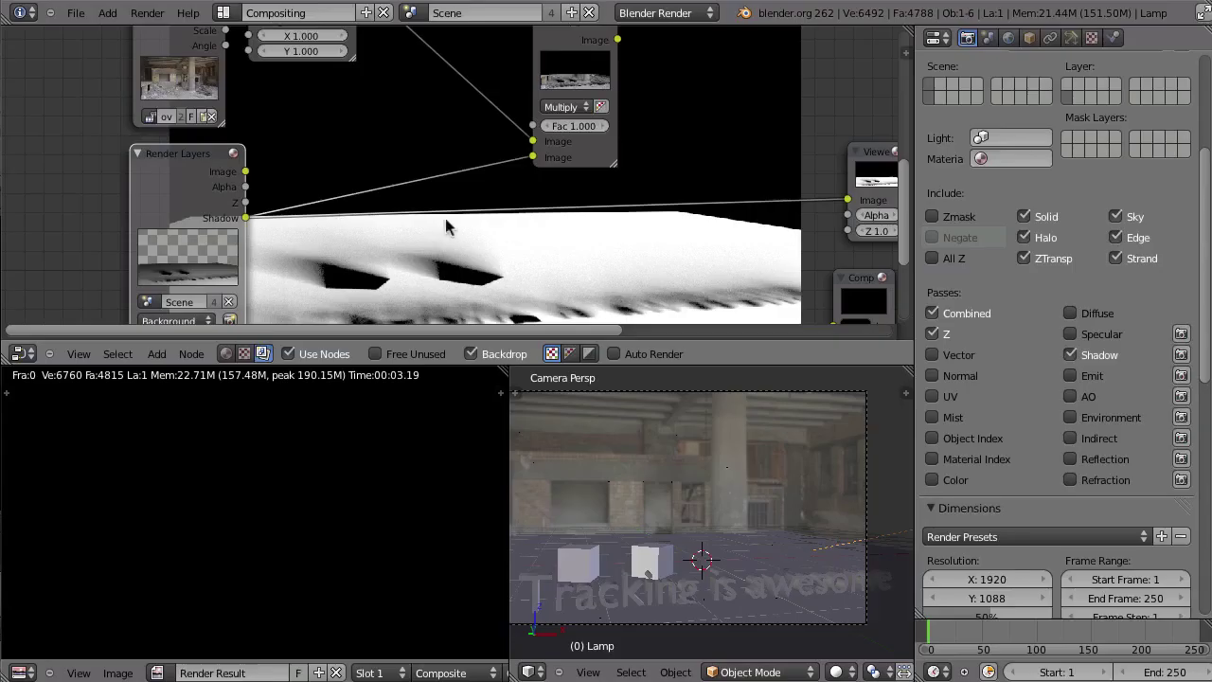
{"action": "key", "text": "ctrl+Up"}
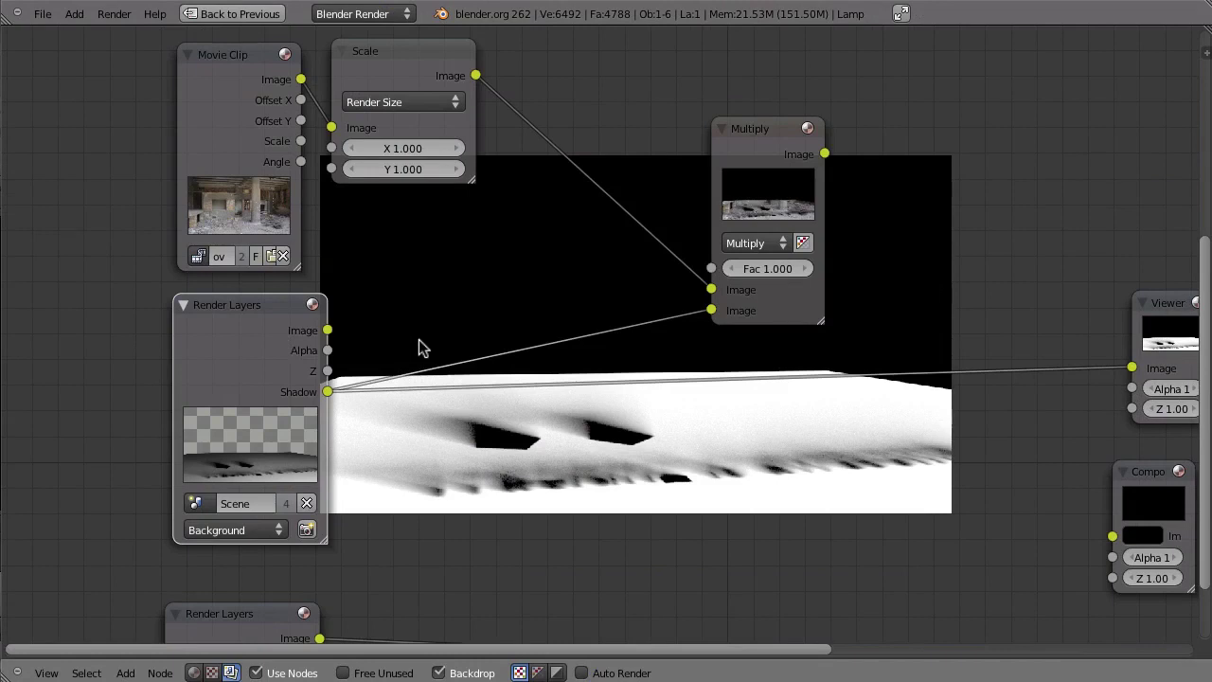
Invert the Background layer's Alpha through a new Invert node previewed in the Viewer, and collapse that node beside the Render Layers node
{"action": "left_click", "coordinate": [258, 345], "text": "ctrl+shift"}
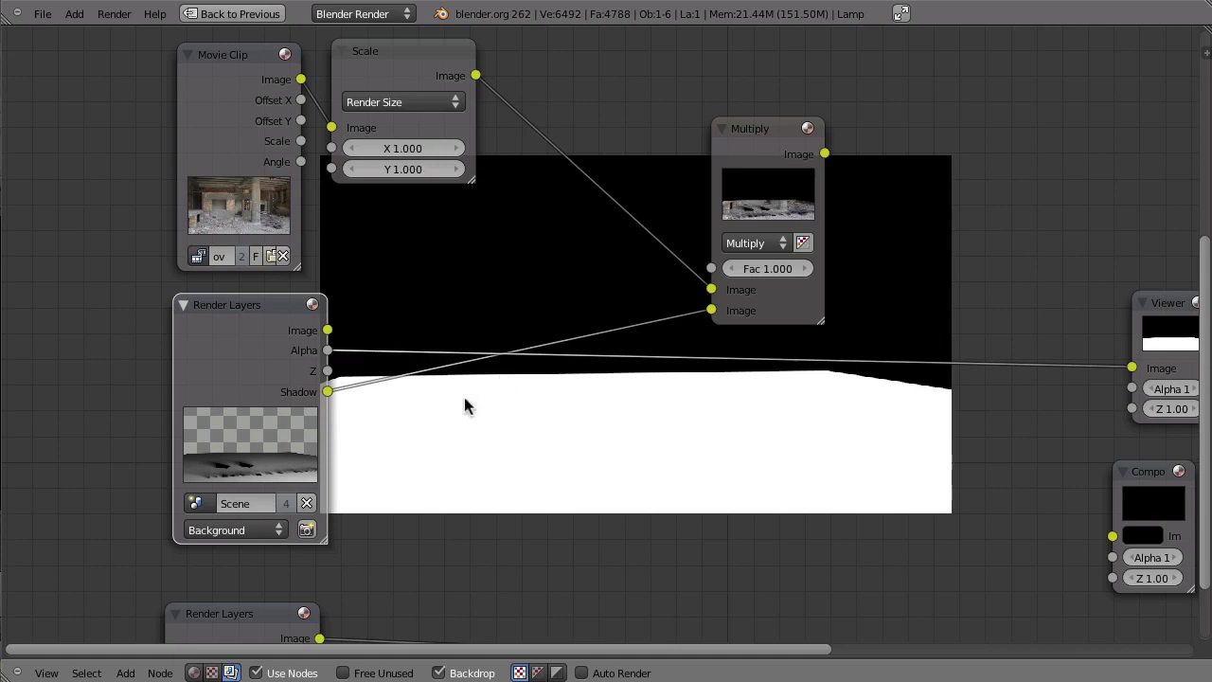
{"action": "key", "text": "shift+a"}
{"action": "mouse_move", "coordinate": [511, 458]}
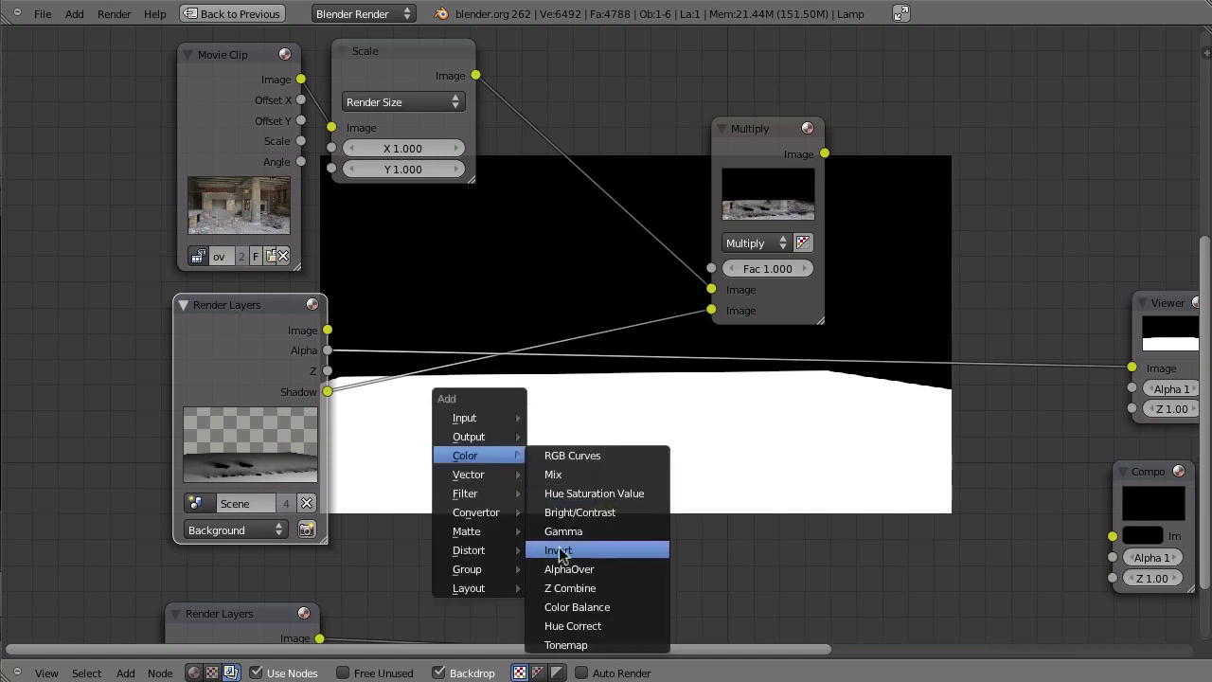
{"action": "left_click", "coordinate": [640, 550]}
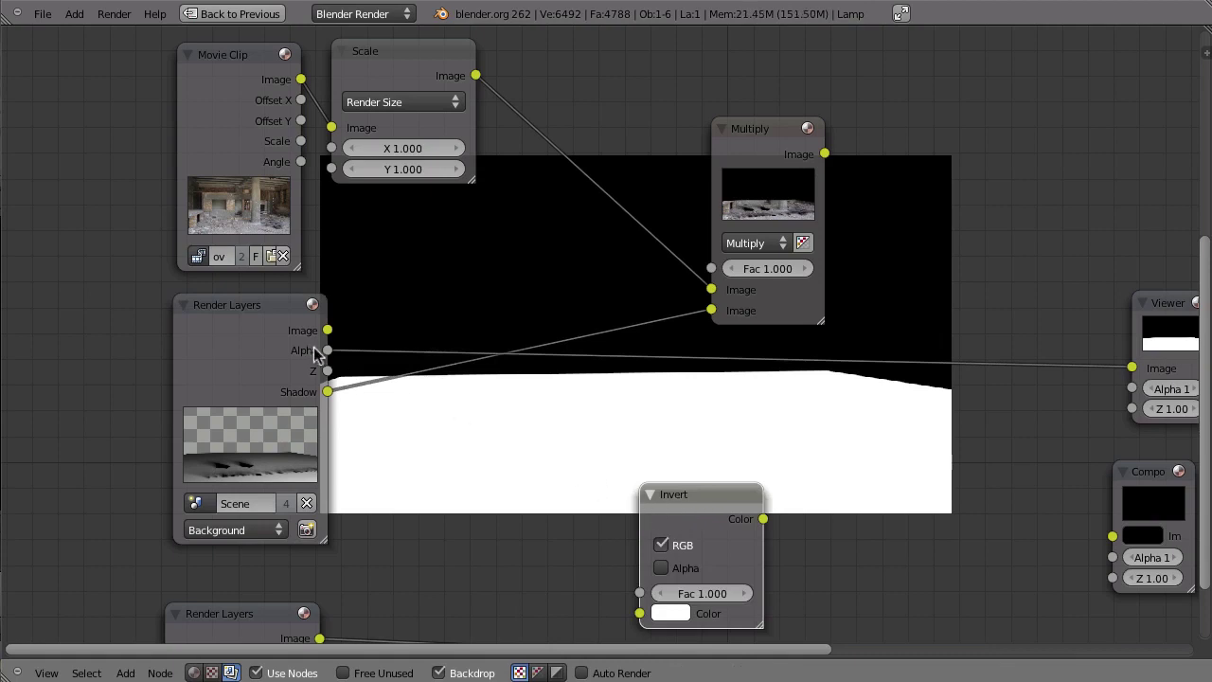
{"action": "left_click_drag", "start_coordinate": [326, 351], "coordinate": [639, 612]}
{"action": "left_click_drag", "start_coordinate": [691, 500], "coordinate": [607, 459]}
{"action": "left_click", "coordinate": [608, 459], "text": "ctrl+shift"}
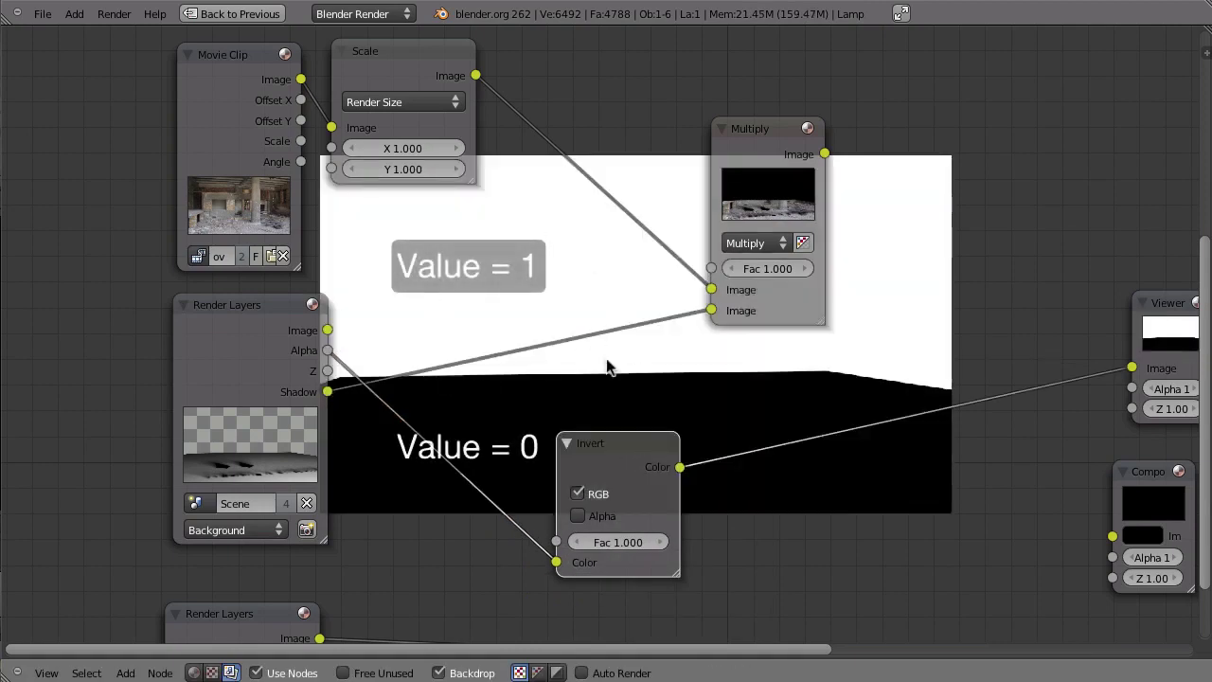
{"action": "left_click", "coordinate": [564, 449]}
{"action": "left_click_drag", "start_coordinate": [563, 449], "coordinate": [471, 293]}
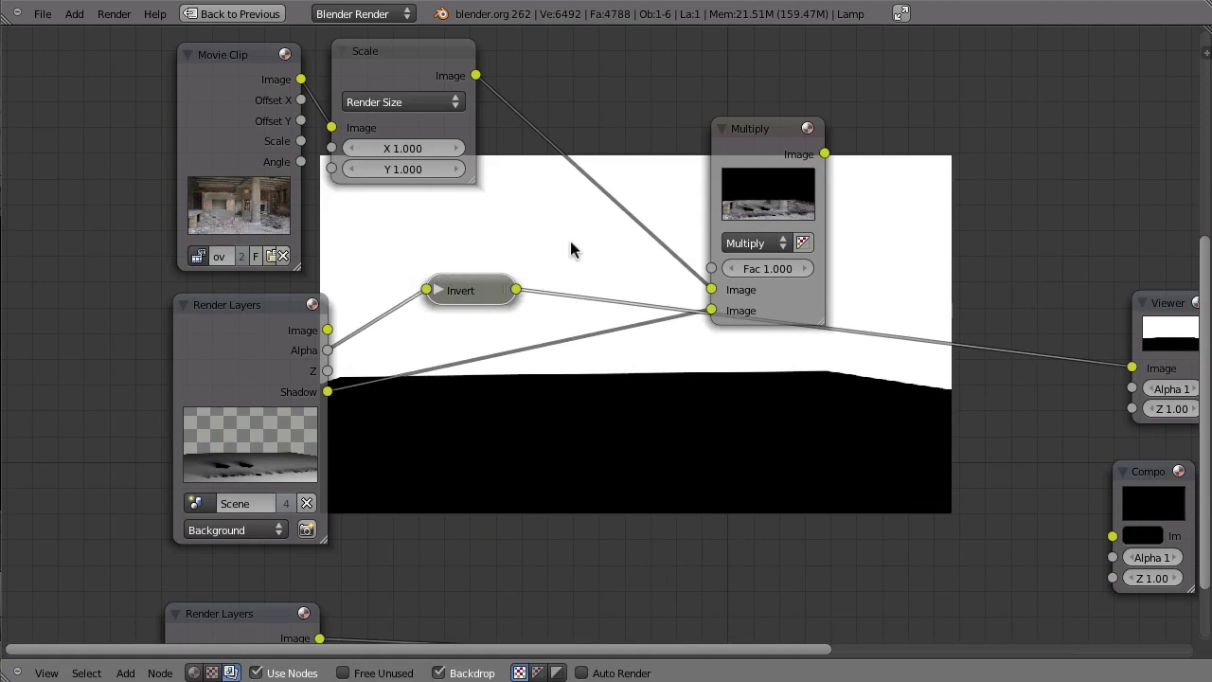
Send the Background Shadow pass to the Viewer and insert a new Mix node on the link between them
{"action": "left_click", "coordinate": [281, 378], "text": "ctrl+shift"}
{"action": "left_click", "coordinate": [284, 381], "text": "ctrl+shift"}
{"action": "left_click", "coordinate": [286, 381], "text": "ctrl+shift"}
{"action": "left_click", "coordinate": [295, 379], "text": "ctrl+shift"}
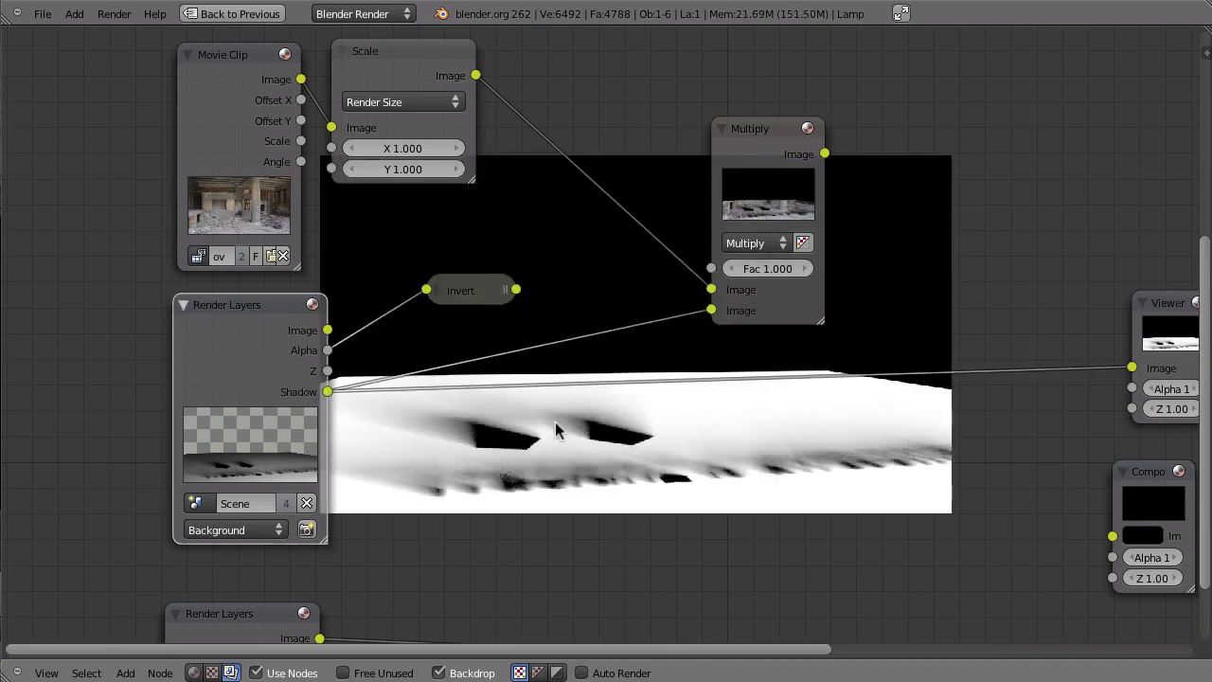
{"action": "key", "text": "shift+a"}
{"action": "mouse_move", "coordinate": [547, 471]}
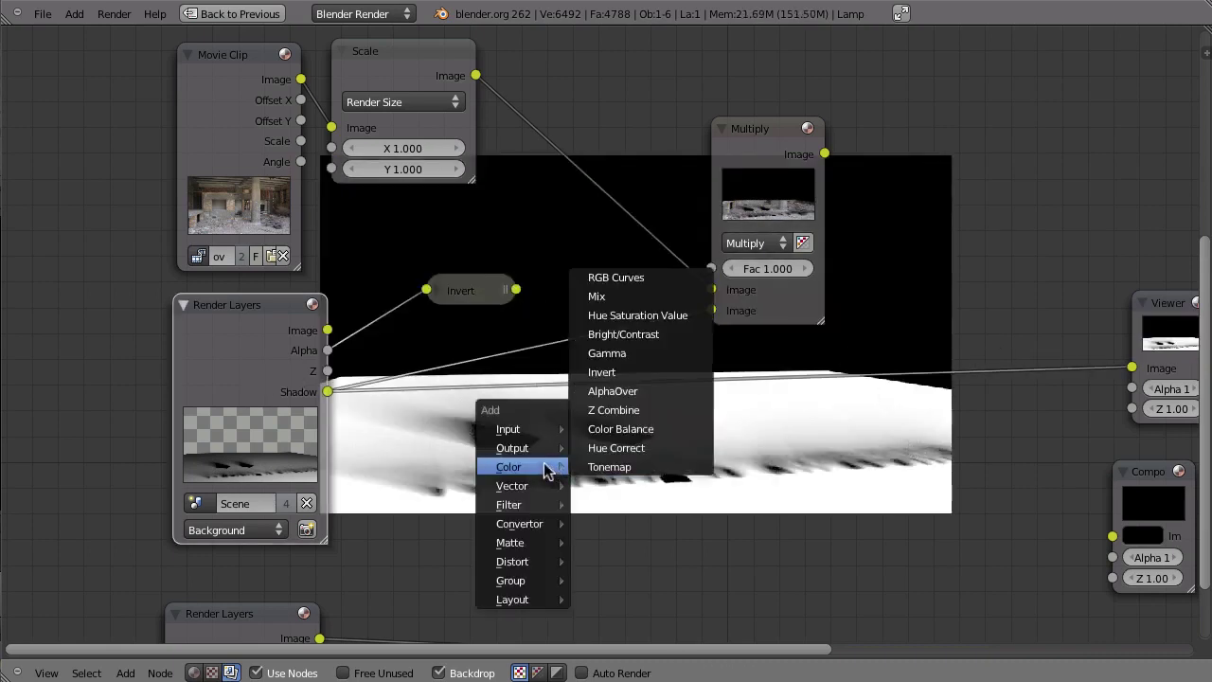
{"action": "left_click", "coordinate": [601, 296]}
{"action": "left_click", "coordinate": [636, 487]}
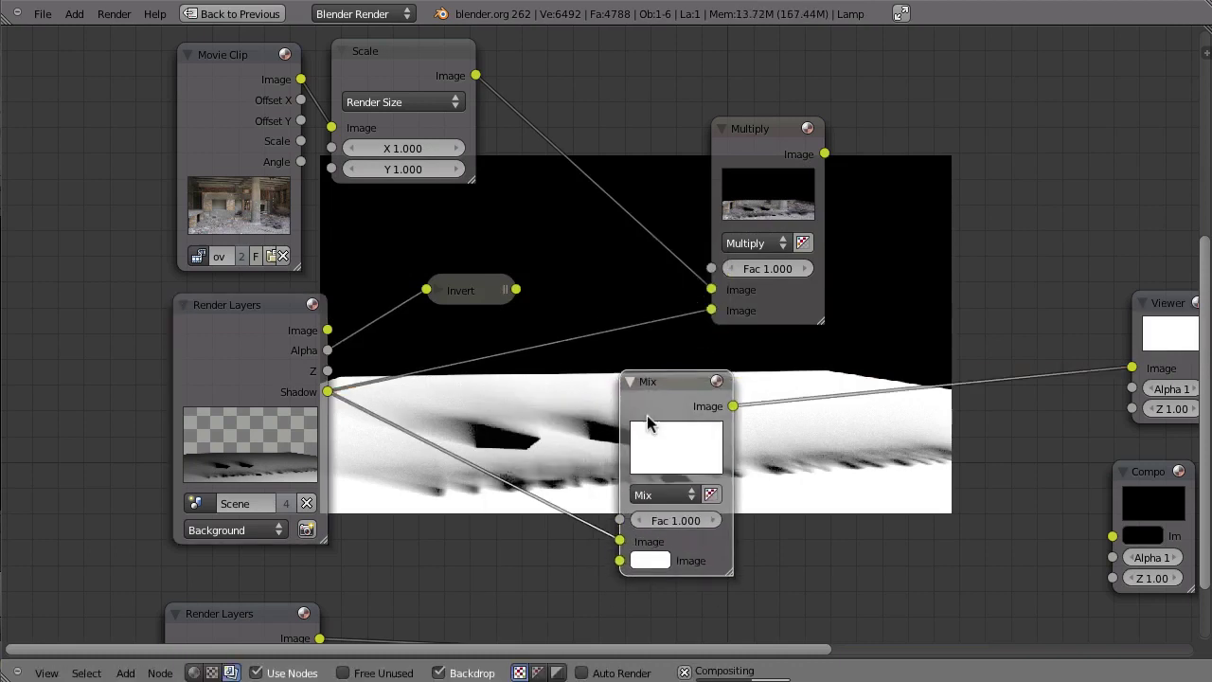
Feed the inverted Alpha into the new Mix node's first image input and set its blend type to Add
{"action": "left_click_drag", "start_coordinate": [515, 288], "coordinate": [620, 540]}
{"action": "left_click", "coordinate": [665, 494]}
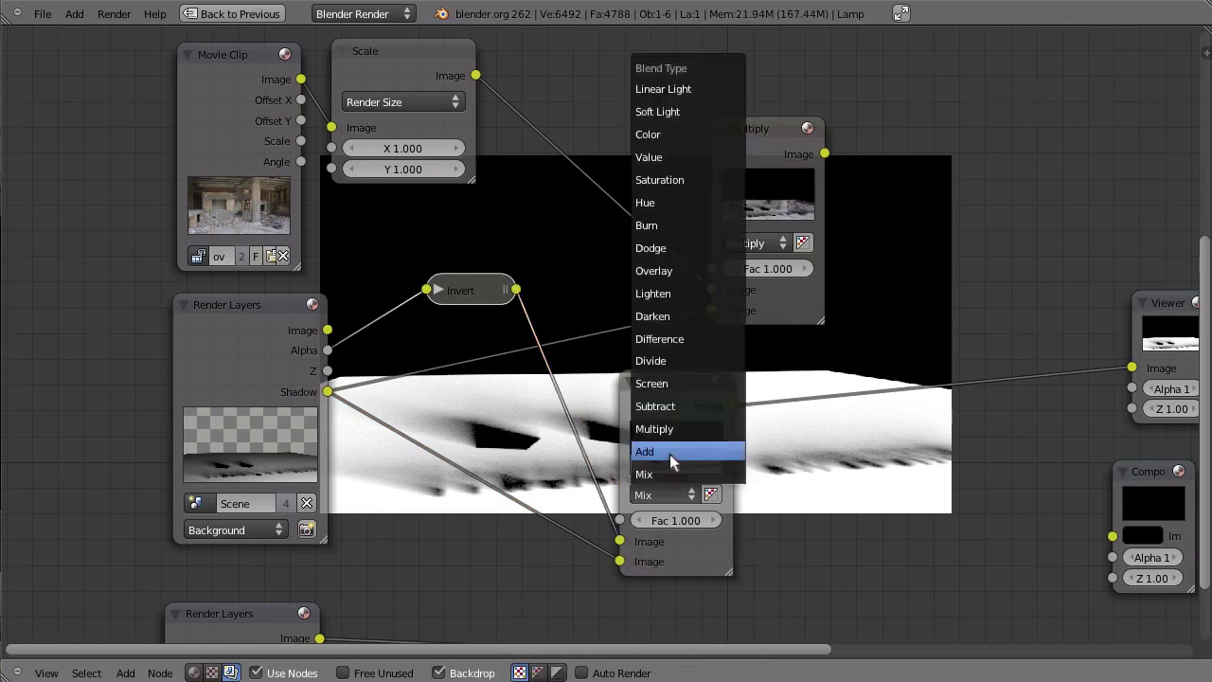
{"action": "left_click", "coordinate": [668, 448]}
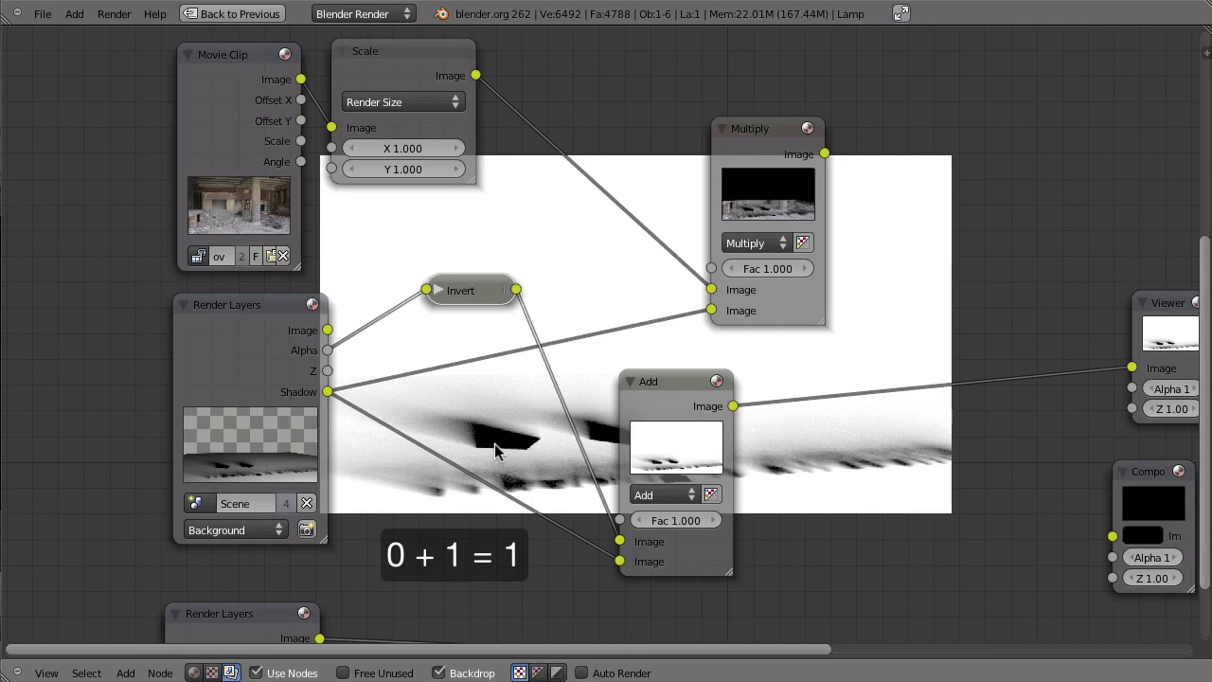
Cut the links feeding the Add and Multiply nodes and test the Add node with grey as its first colour and black as its second
{"action": "mouse_move", "coordinate": [398, 560]}
{"action": "right_mouse_down", "text": "ctrl"}
{"action": "mouse_move", "coordinate": [503, 450]}
{"action": "mouse_move", "coordinate": [545, 322]}
{"action": "right_mouse_up", "text": "ctrl"}
{"action": "left_click", "coordinate": [651, 540]}
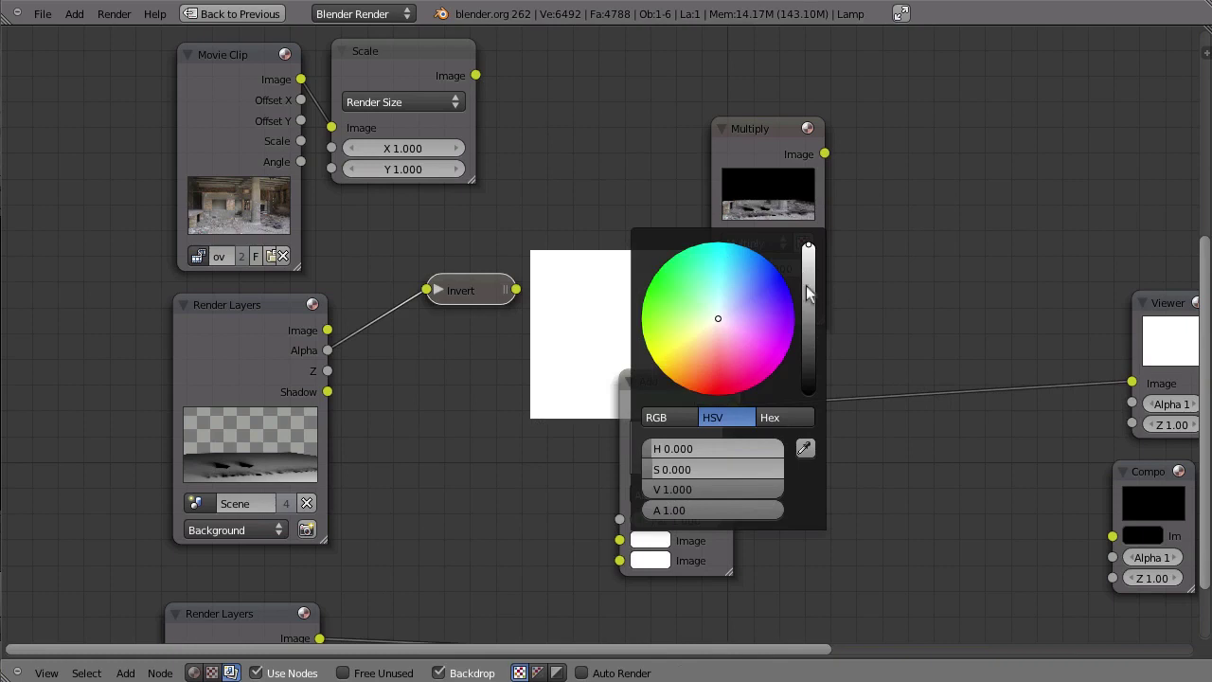
{"action": "left_click_drag", "start_coordinate": [808, 292], "coordinate": [811, 328]}
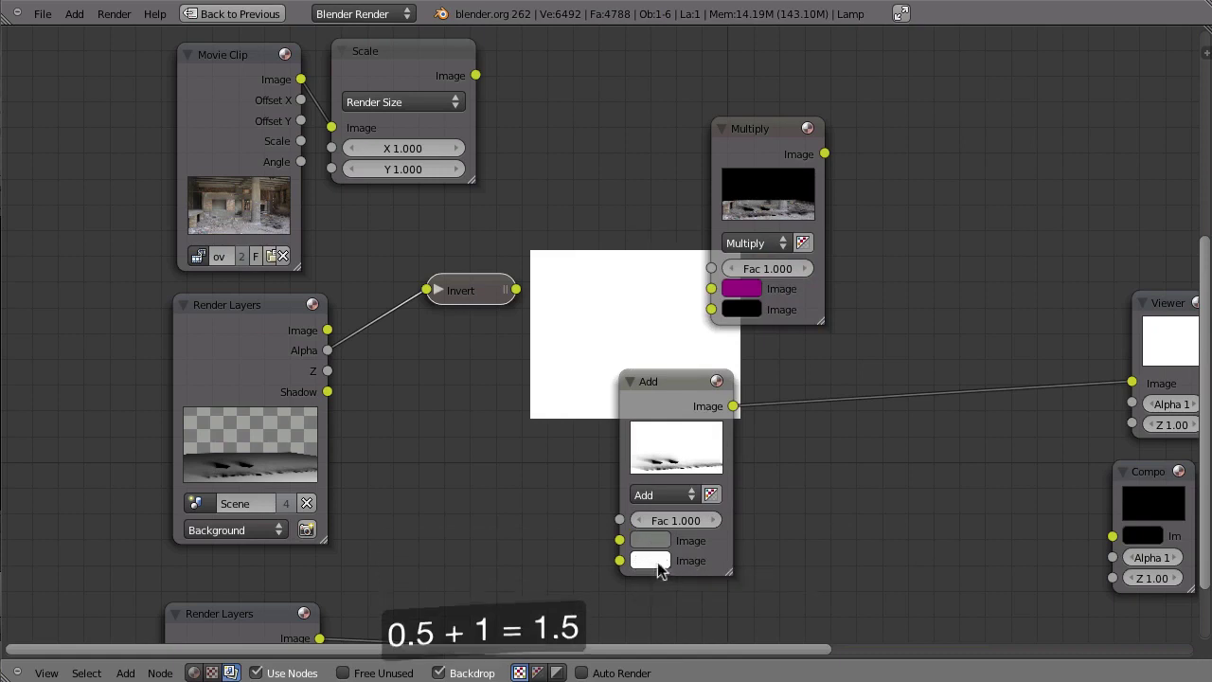
{"action": "left_click", "coordinate": [662, 560]}
{"action": "left_click_drag", "start_coordinate": [811, 294], "coordinate": [879, 562]}
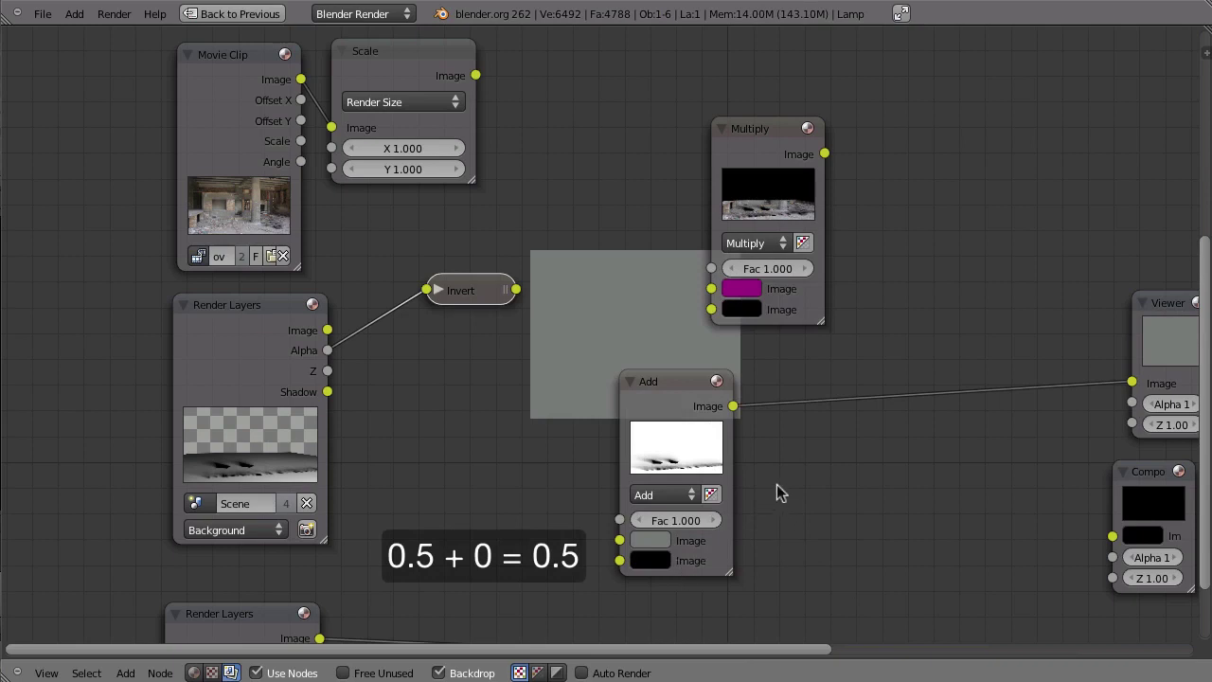
Reconnect the inverted Alpha and the Background Shadow pass to the Add node's first and second image inputs, and collapse the node
{"action": "key", "text": "l"}
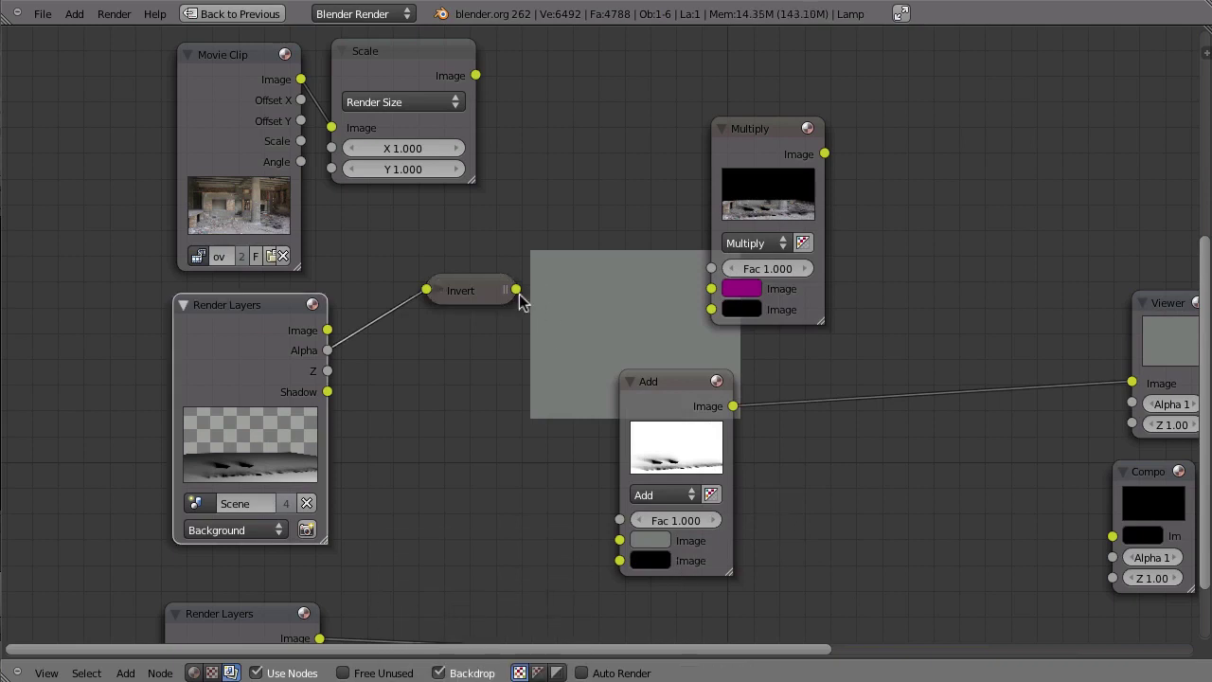
{"action": "left_click_drag", "start_coordinate": [516, 289], "coordinate": [610, 549]}
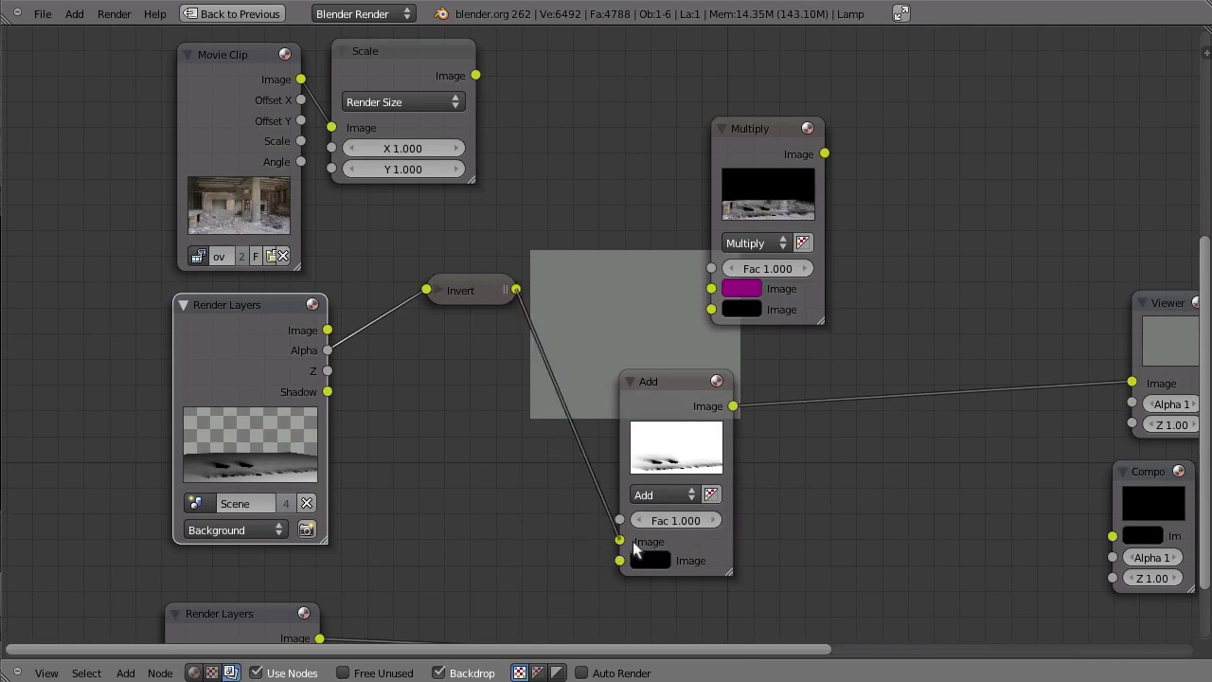
{"action": "left_click_drag", "start_coordinate": [326, 391], "coordinate": [623, 565]}
{"action": "key", "text": "h"}
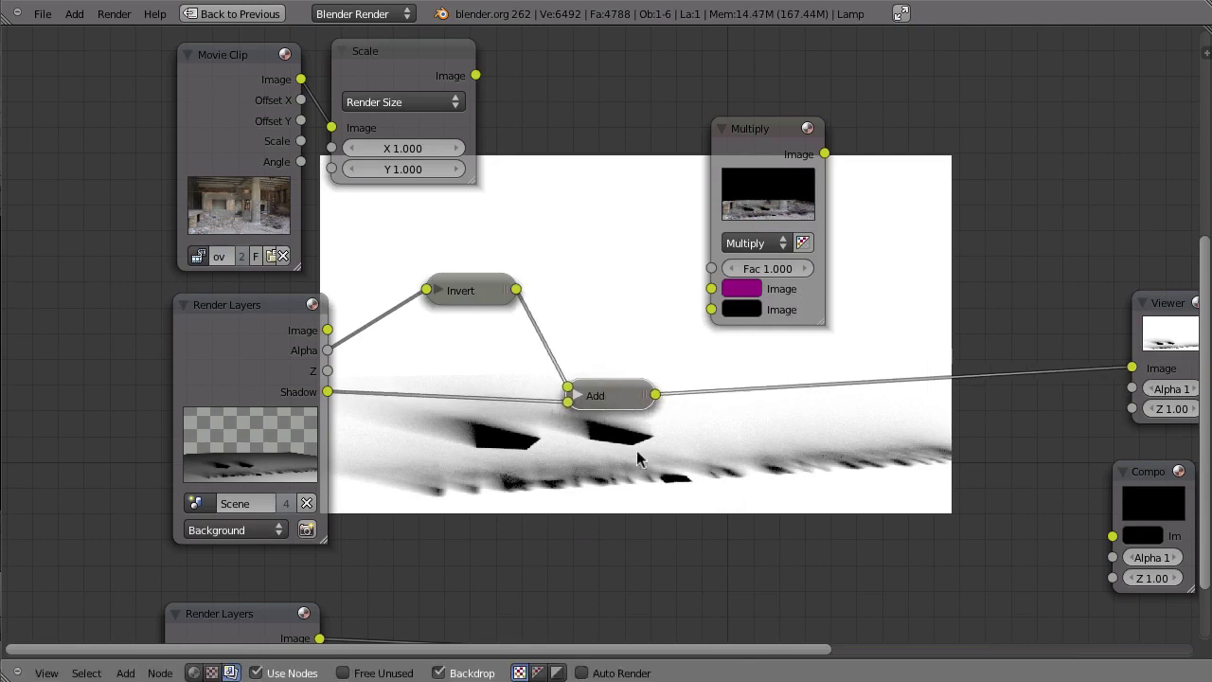
Feed the scaled footage and the Add result into the Multiply node's first and second image inputs, and preview Multiply in the Viewer
{"action": "left_click_drag", "start_coordinate": [475, 75], "coordinate": [711, 288]}
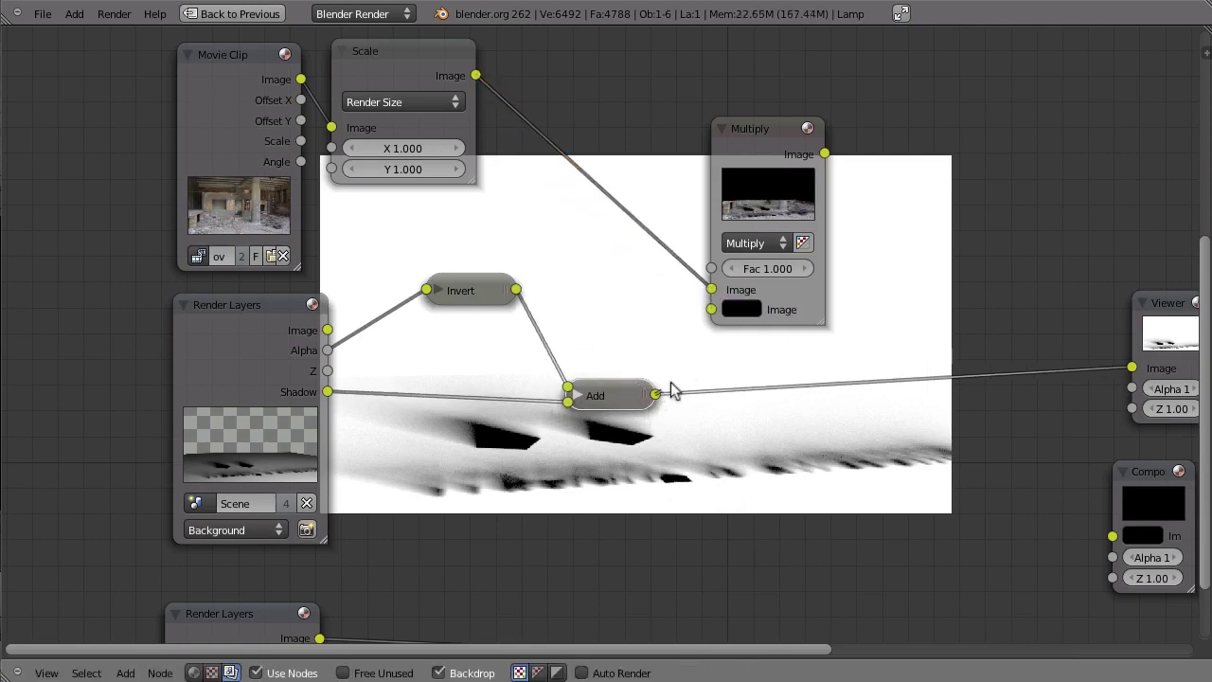
{"action": "left_click_drag", "start_coordinate": [654, 394], "coordinate": [711, 309]}
{"action": "left_click", "coordinate": [757, 152], "text": "ctrl+shift"}
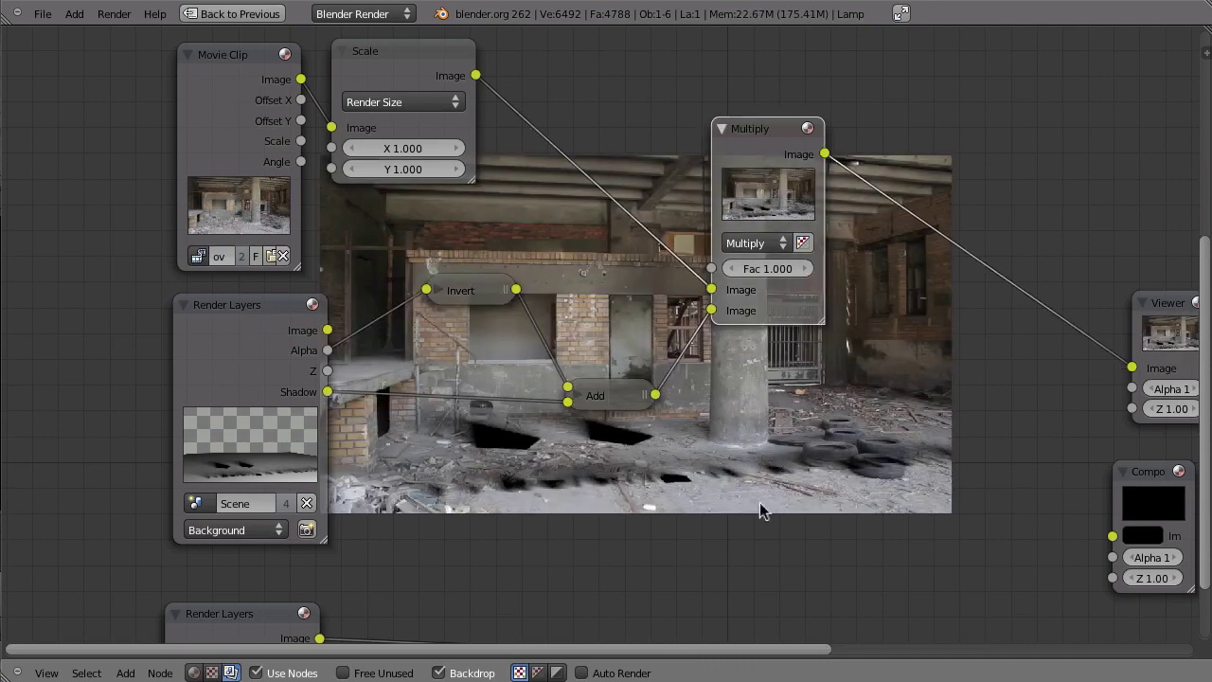
Connect the Multiply output to the AlphaOver node's first image input and rearrange the Multiply, Composite and AlphaOver nodes
{"action": "scroll", "coordinate": [725, 433], "scroll_direction": "down", "scroll_amount": 5}
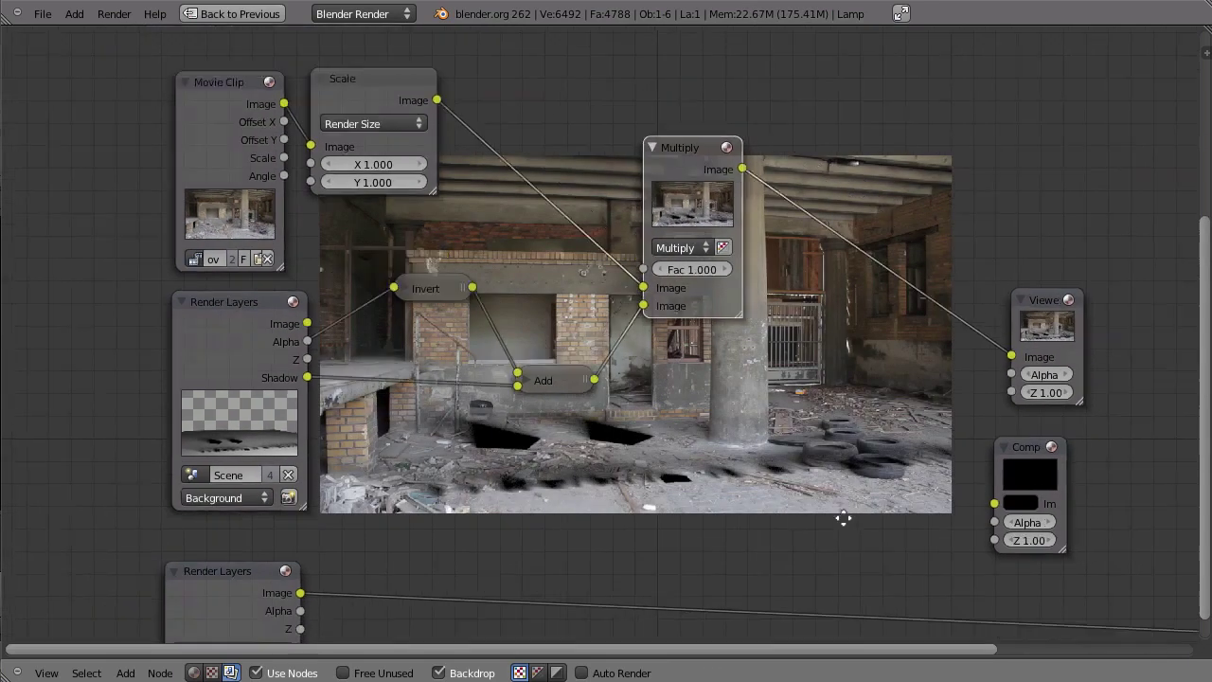
{"action": "middle_click_drag", "start_coordinate": [710, 429], "coordinate": [677, 344]}
{"action": "left_click_drag", "start_coordinate": [632, 152], "coordinate": [649, 208]}
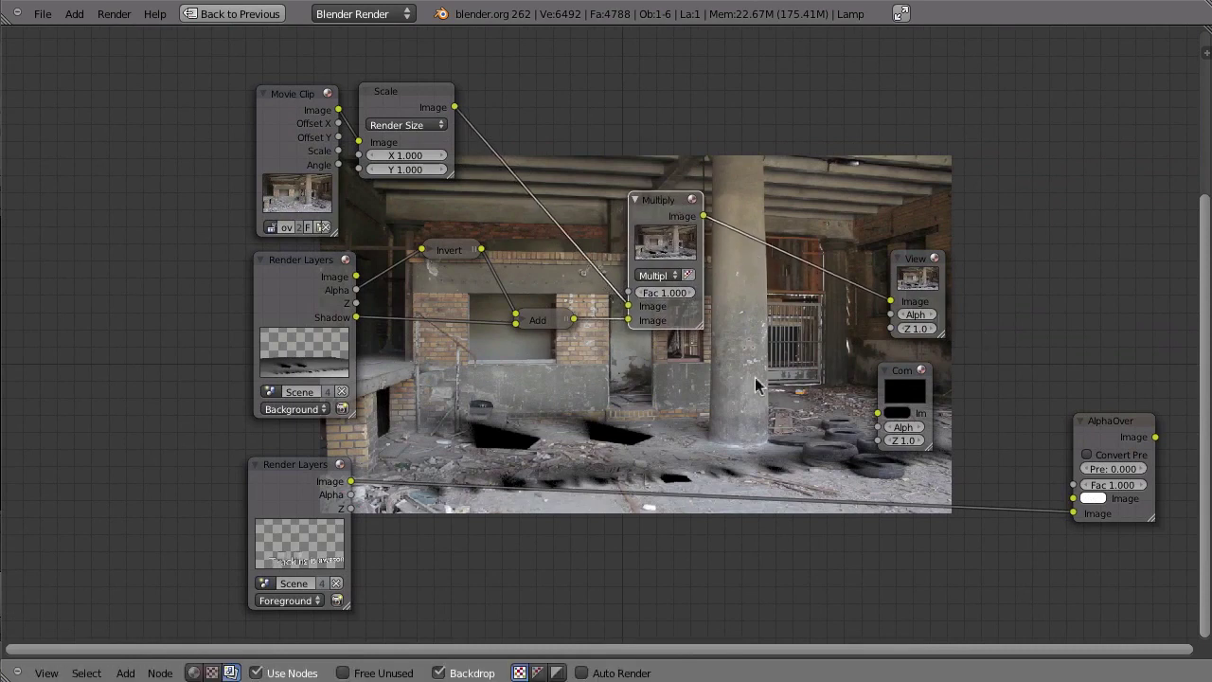
{"action": "left_click_drag", "start_coordinate": [703, 216], "coordinate": [1073, 498]}
{"action": "left_click_drag", "start_coordinate": [928, 416], "coordinate": [1169, 331]}
{"action": "left_click_drag", "start_coordinate": [1102, 431], "coordinate": [895, 409]}
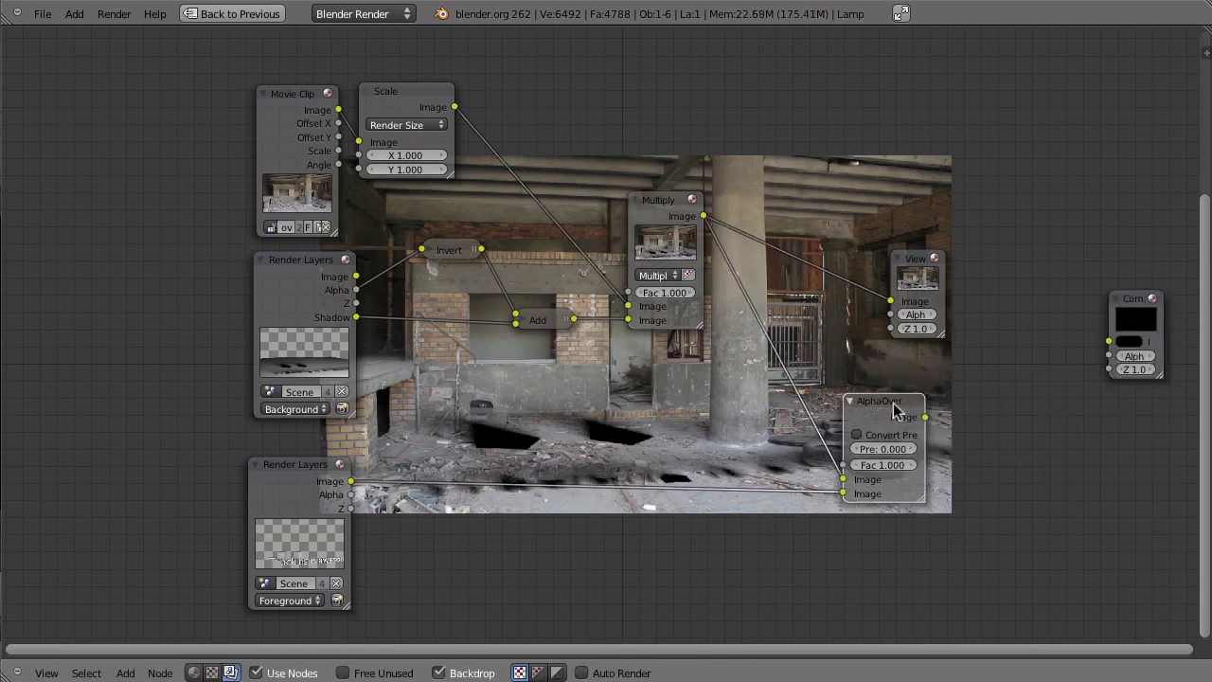
Preview the AlphaOver result in the Viewer and enlarge the backdrop image
{"action": "middle_click_drag", "start_coordinate": [673, 530], "coordinate": [698, 544]}
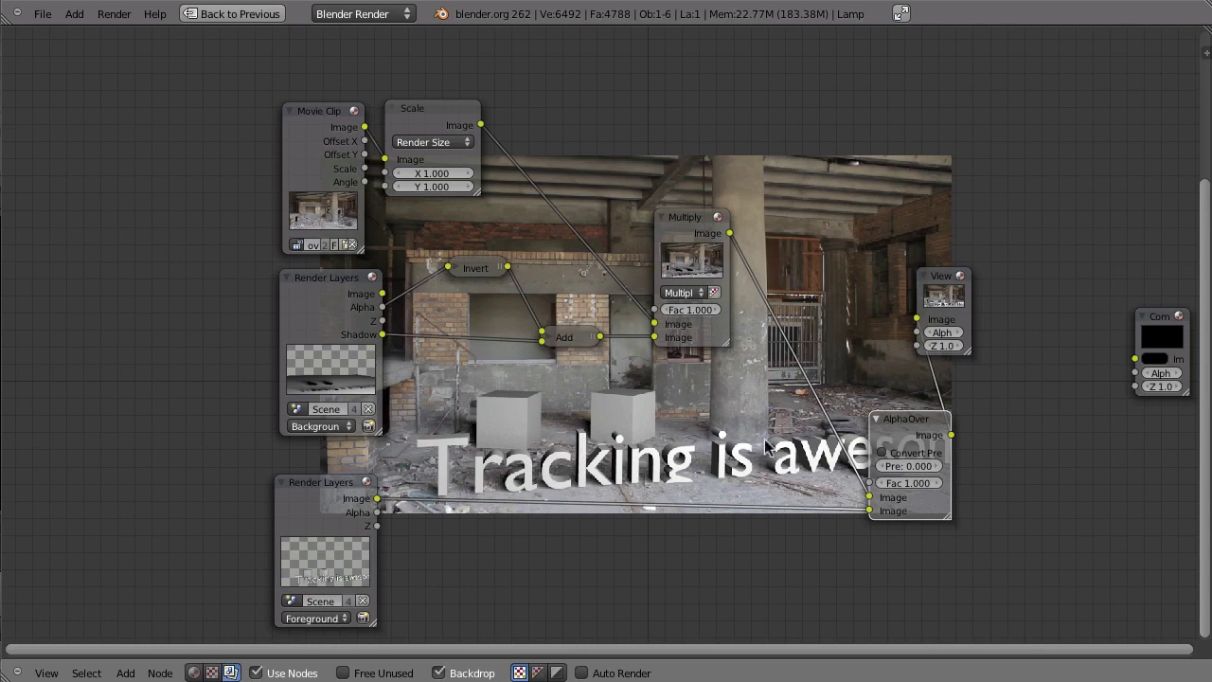
{"action": "key", "text": "v"}
{"action": "key", "text": "v"}
{"action": "key", "text": "Up"}
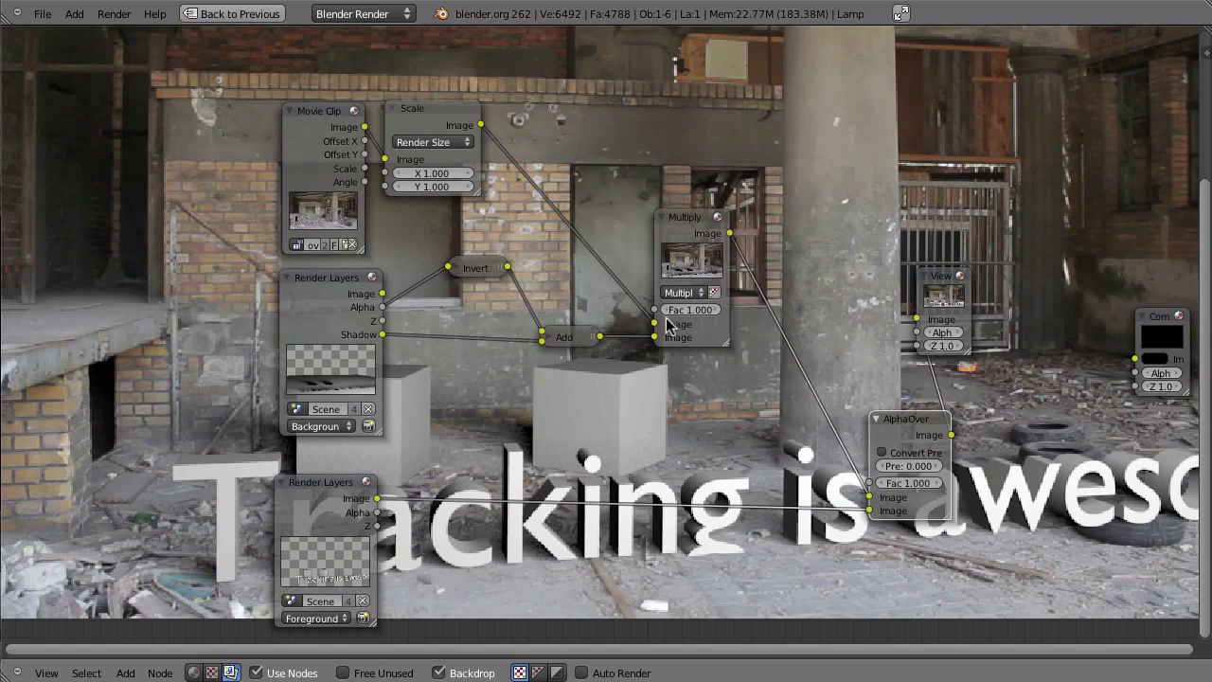
Widen the Multiply node that applies the shadows and set its Fac to 0.7
{"action": "left_click_drag", "start_coordinate": [727, 343], "coordinate": [748, 349]}
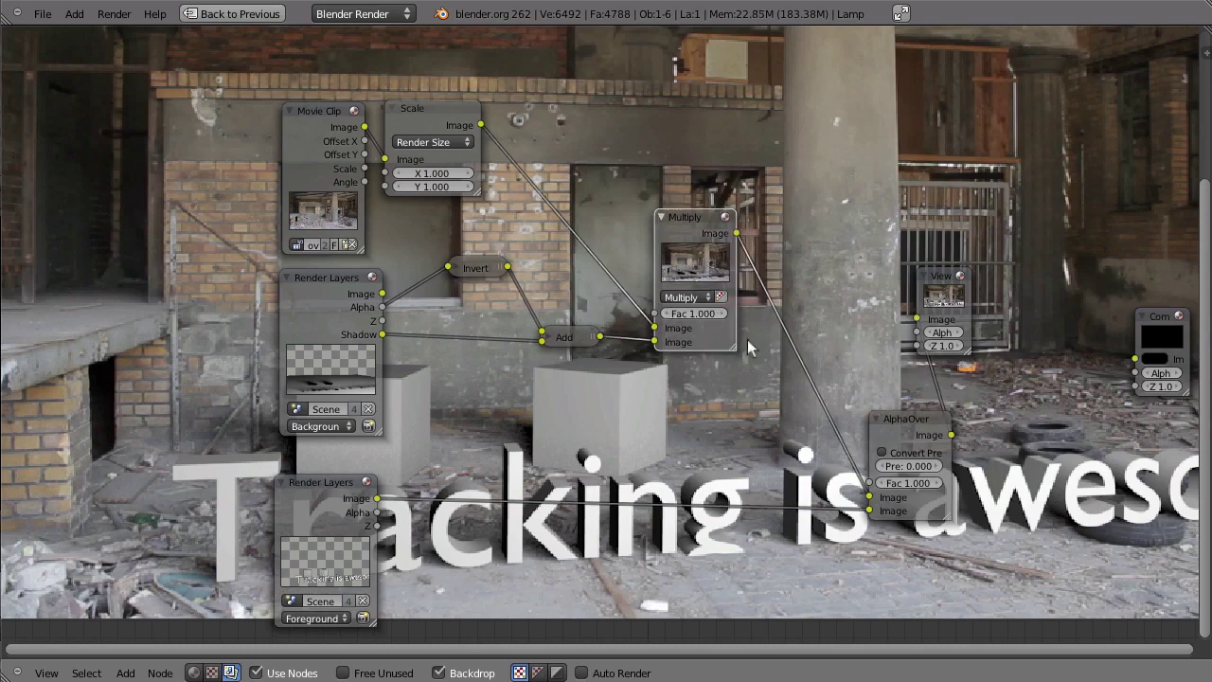
{"action": "scroll", "coordinate": [689, 289], "scroll_direction": "up", "scroll_amount": 4}
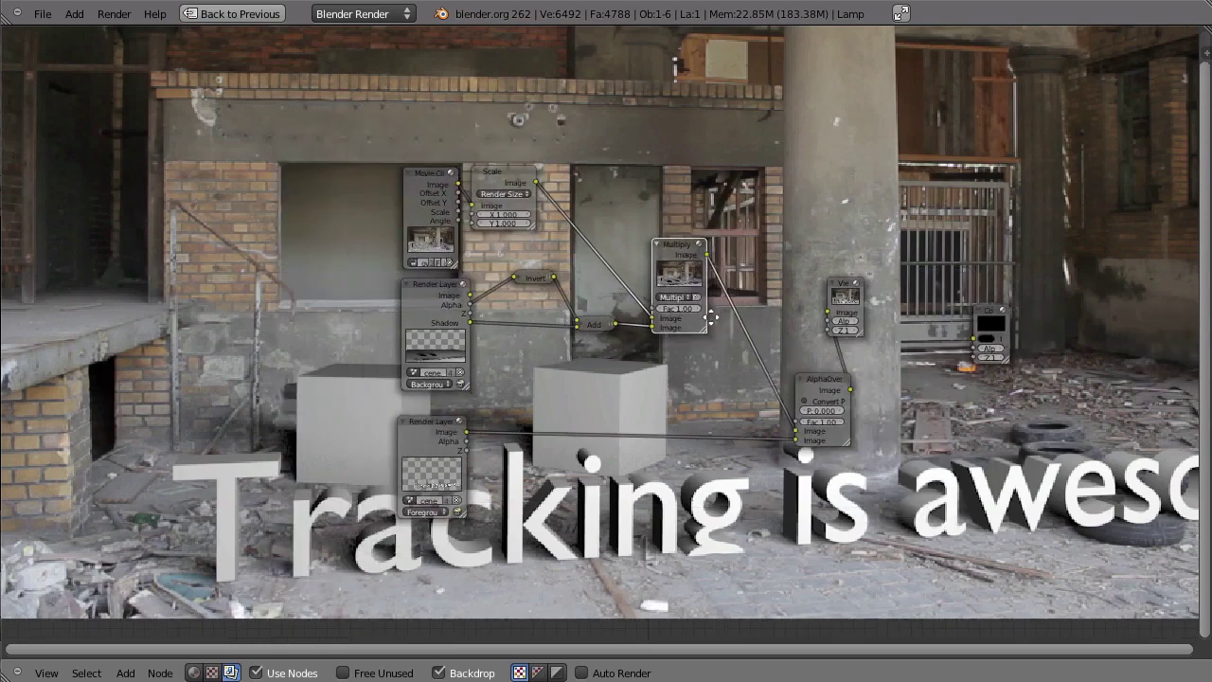
{"action": "left_click", "coordinate": [629, 328]}
{"action": "left_click", "coordinate": [629, 327]}
{"action": "left_click", "coordinate": [629, 327]}
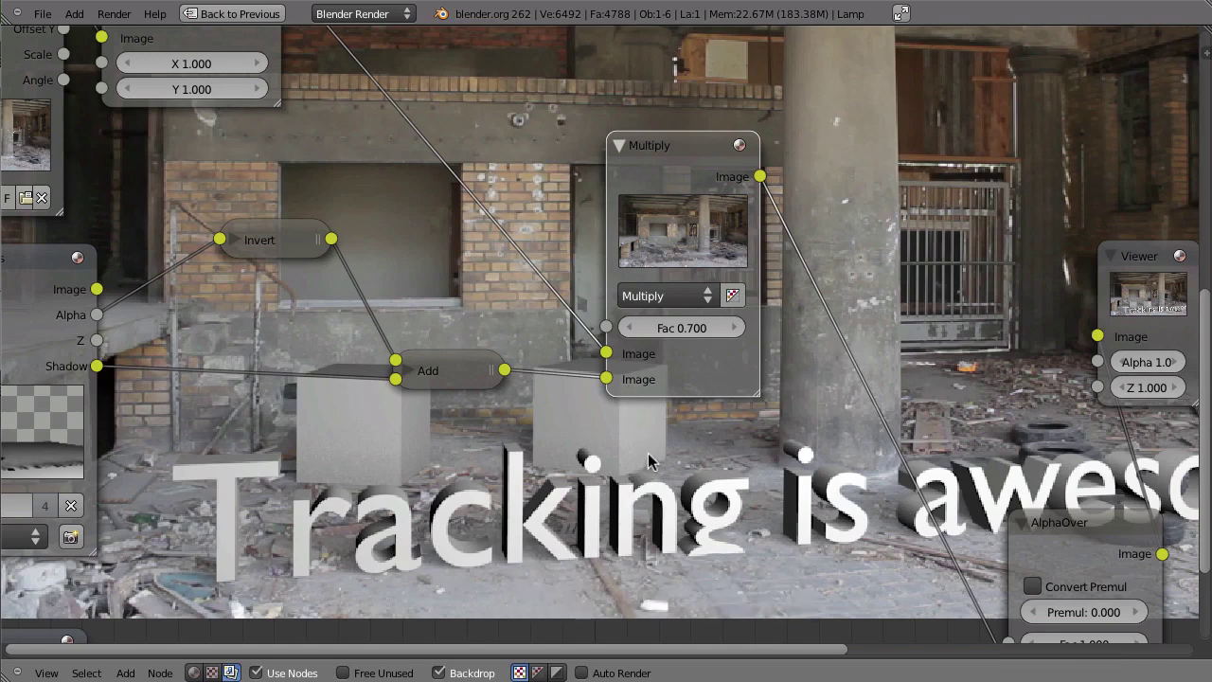
Restore the multi-editor layout and set the World's Horizon Color to black
{"action": "key", "text": "ctrl+Up"}
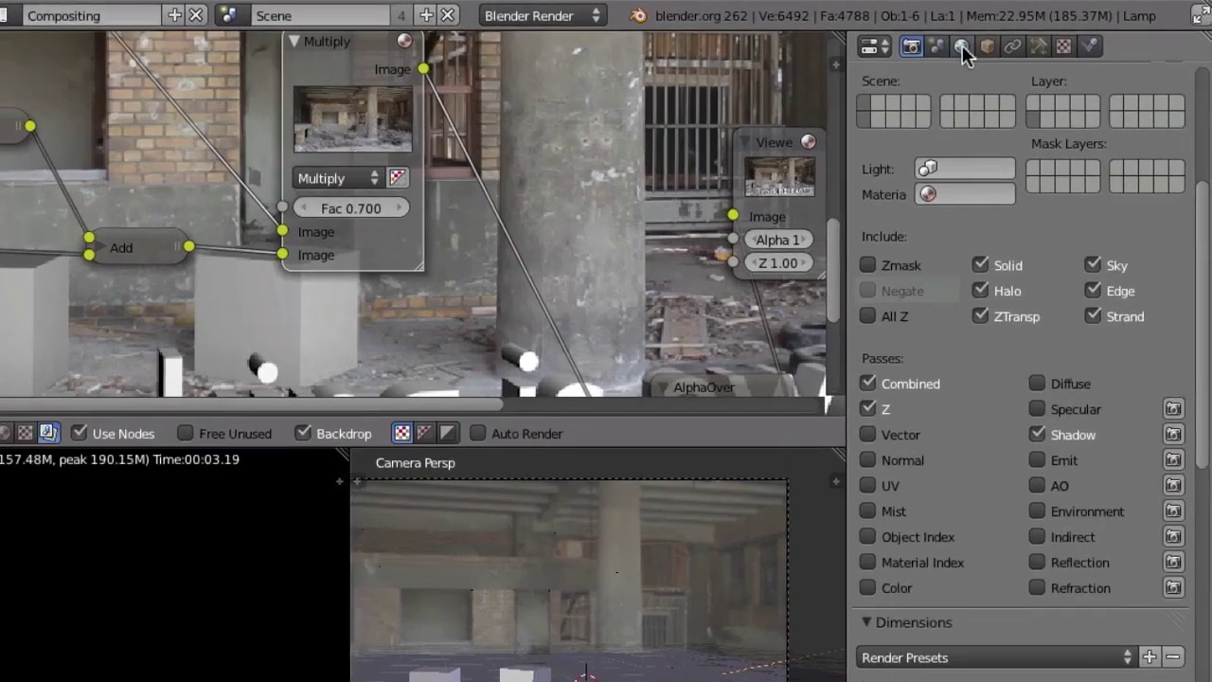
{"action": "left_click", "coordinate": [1008, 38]}
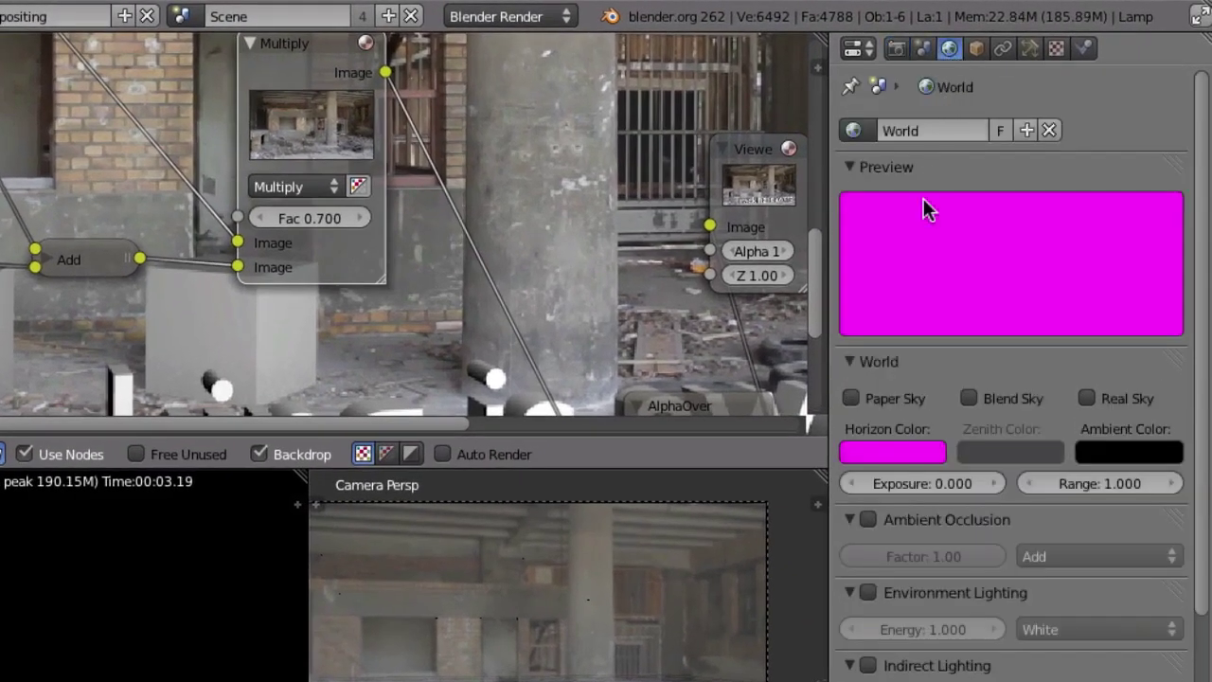
{"action": "left_click", "coordinate": [893, 452]}
{"action": "left_click_drag", "start_coordinate": [1048, 173], "coordinate": [1048, 346]}
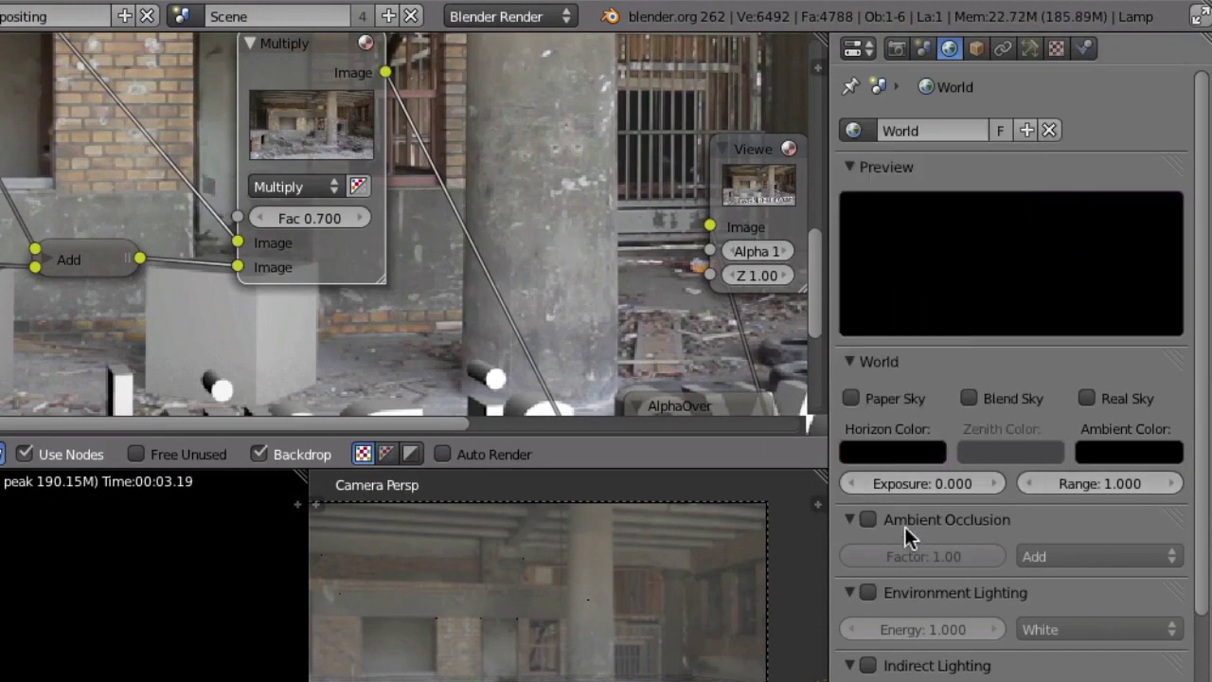
Enable Ambient Occlusion for the World and set its blend mode to Multiply
{"action": "left_click", "coordinate": [866, 520]}
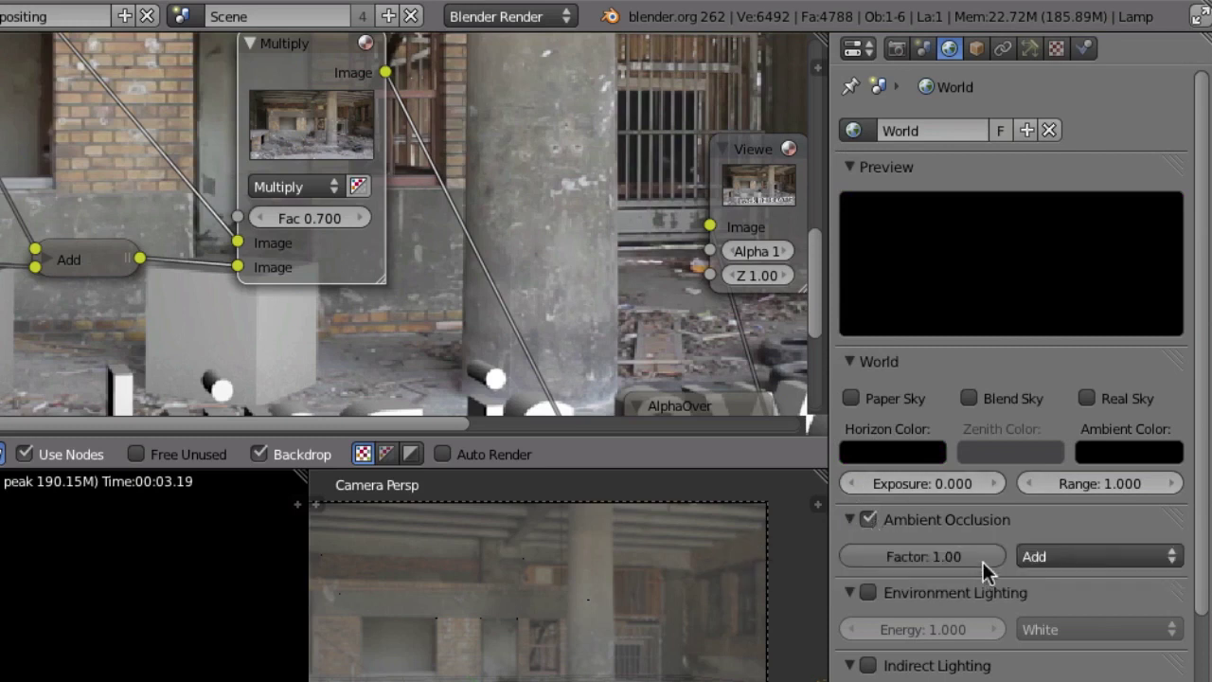
{"action": "left_click", "coordinate": [1059, 560]}
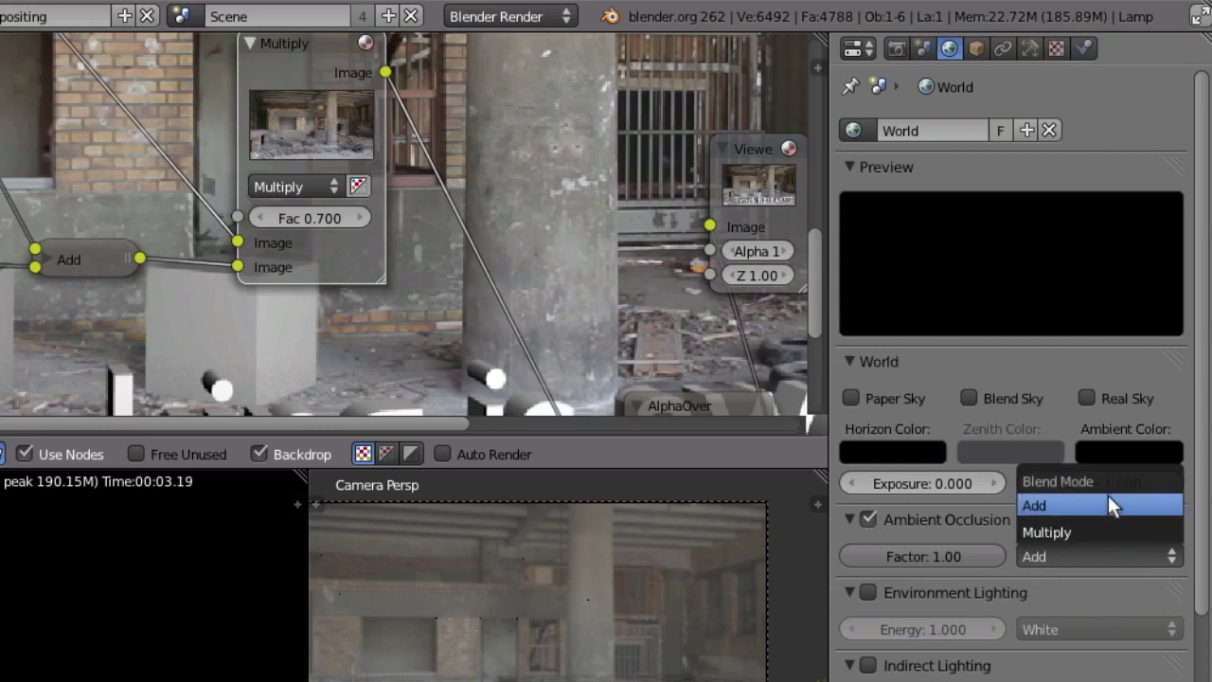
{"action": "left_click", "coordinate": [1045, 504]}
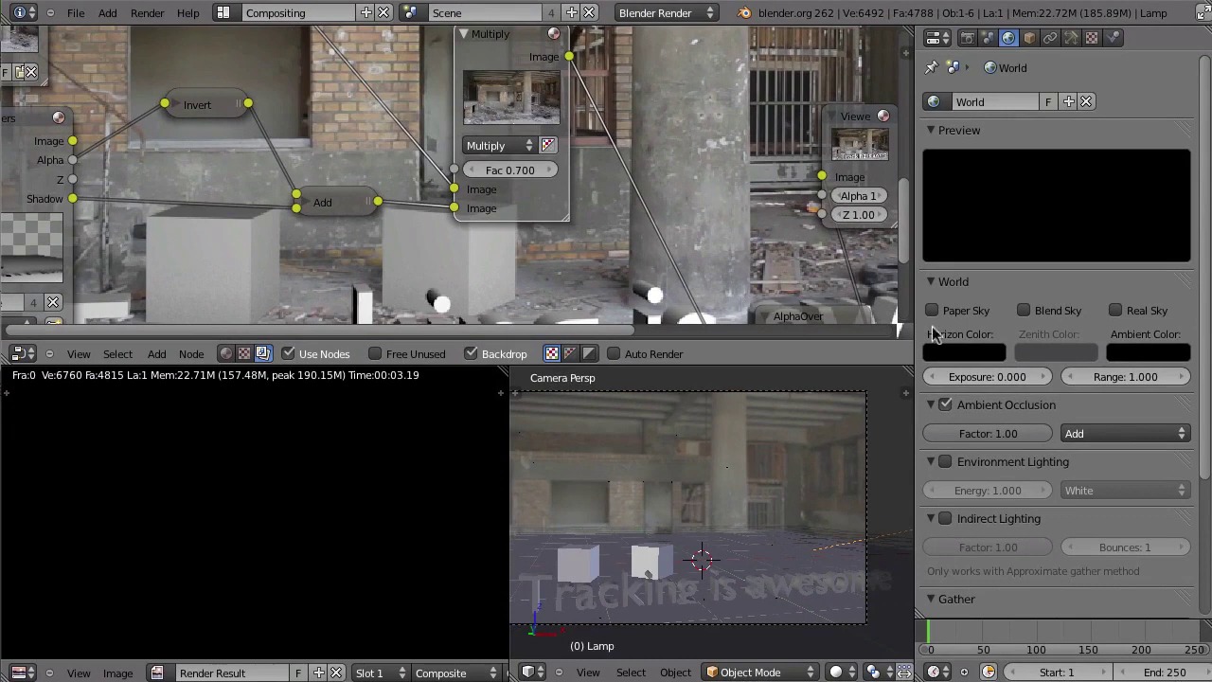
{"action": "left_click", "coordinate": [1079, 435]}
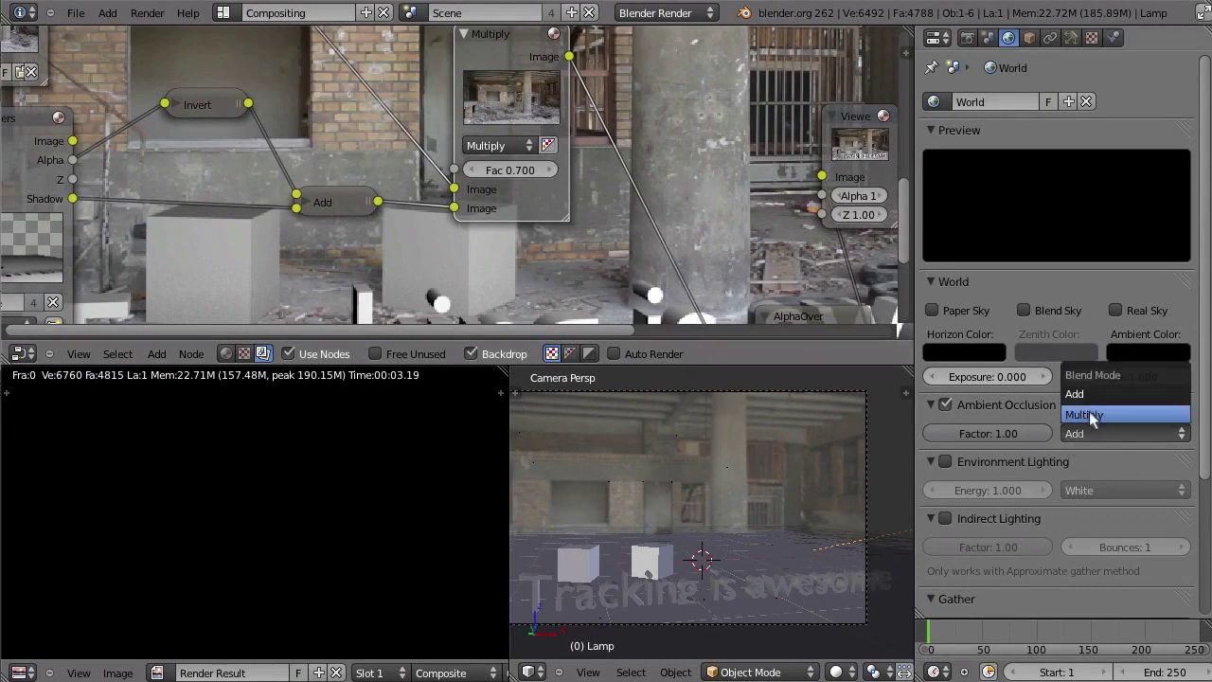
{"action": "left_click", "coordinate": [1087, 413]}
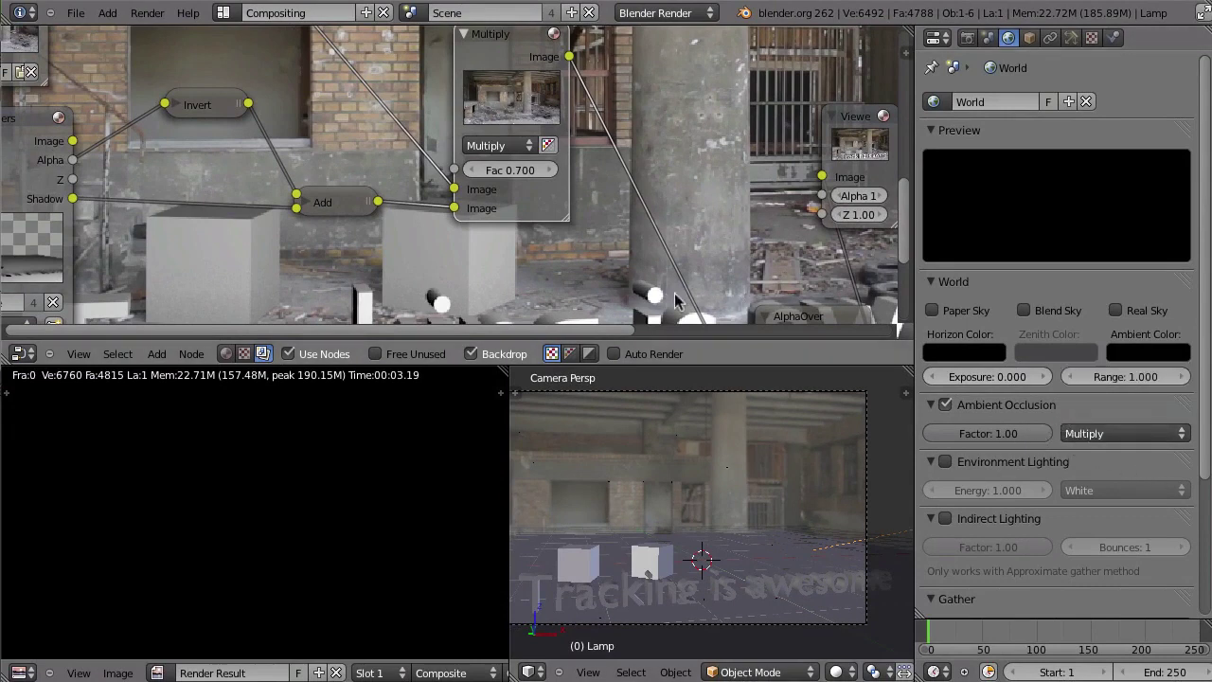
Enable Environment Lighting and switch the Ambient Occlusion blend mode to Add
{"action": "left_click", "coordinate": [940, 464]}
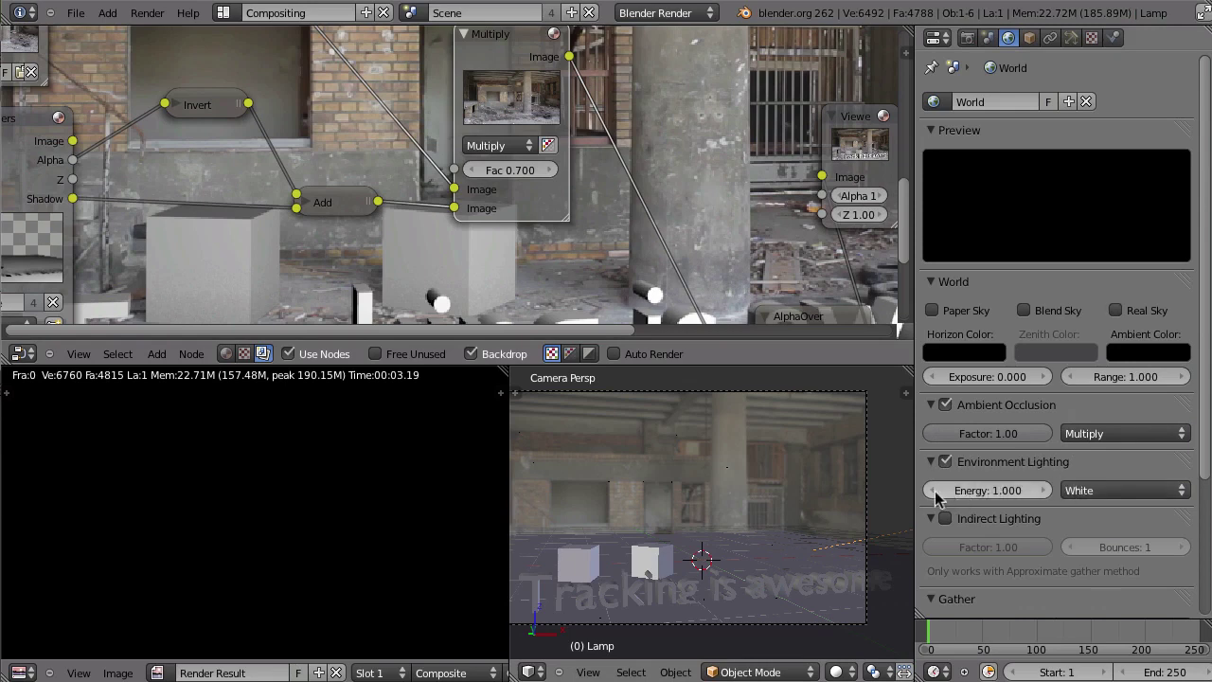
{"action": "left_click", "coordinate": [1084, 436]}
{"action": "left_click", "coordinate": [1141, 395]}
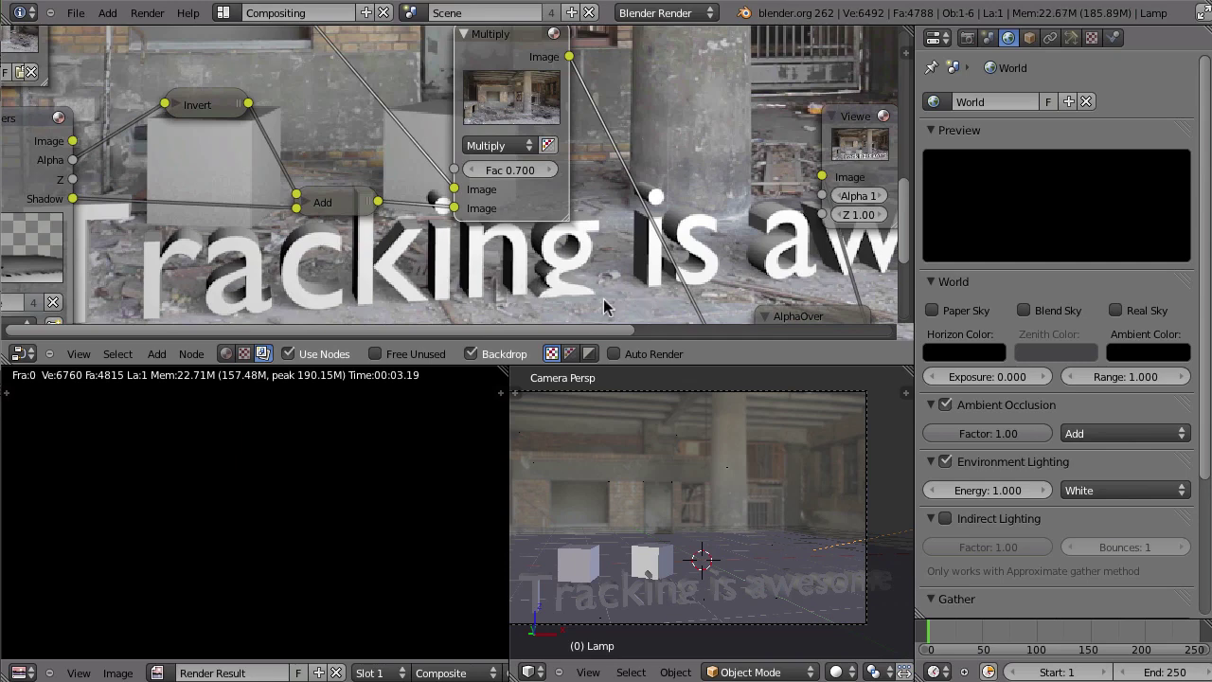
Set the Environment Lighting energy to 0.1
{"action": "left_click", "coordinate": [990, 493]}
{"action": "key", "text": "BackSpace"}
{"action": "type", "text": ".1"}
{"action": "key", "text": "Return"}
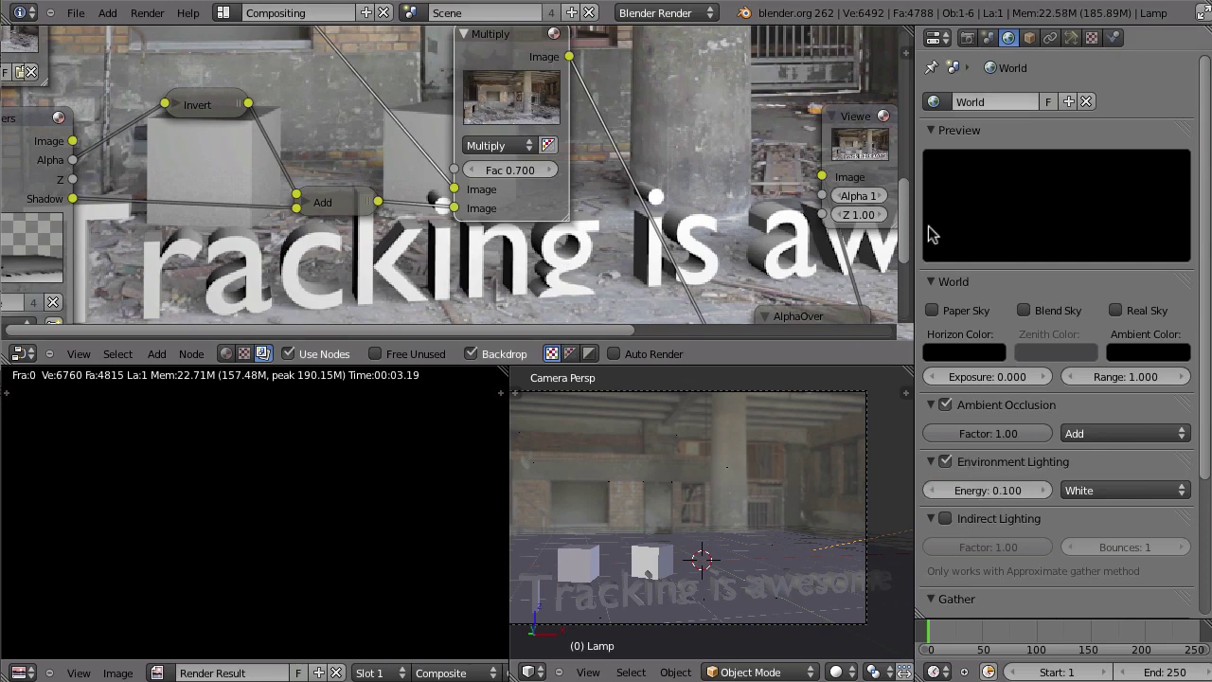
Set the Ambient Occlusion blend mode back to Multiply and render the scene
{"action": "left_click", "coordinate": [1103, 440]}
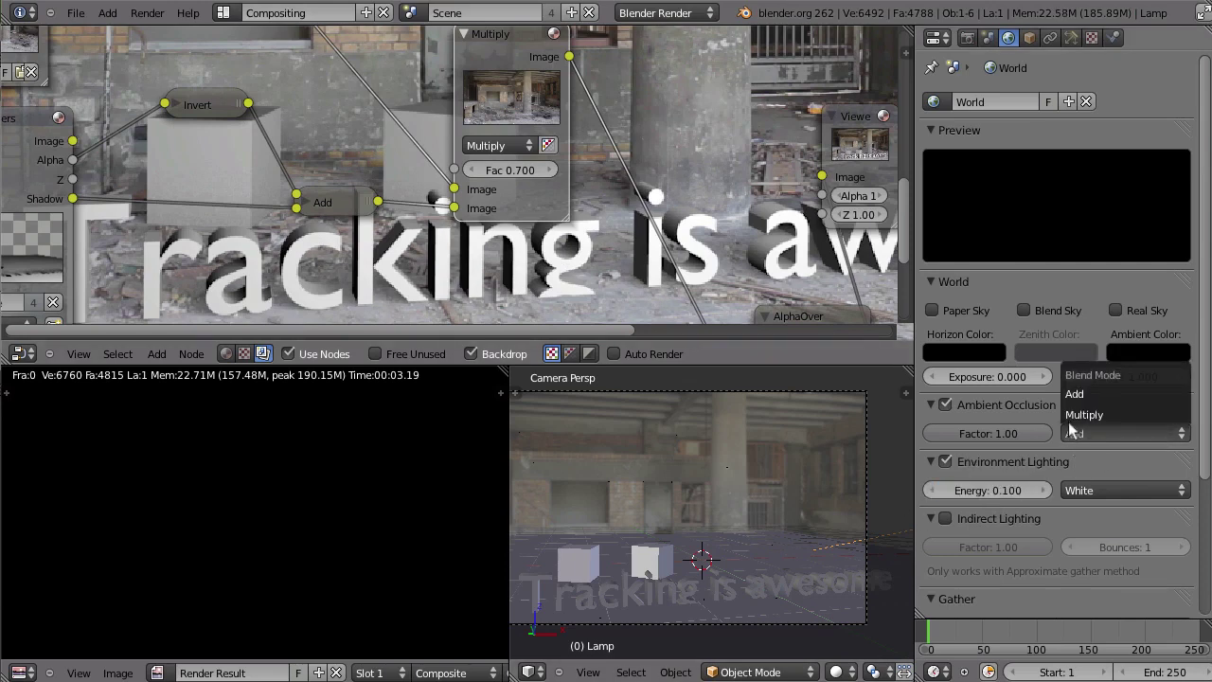
{"action": "left_click", "coordinate": [1106, 415]}
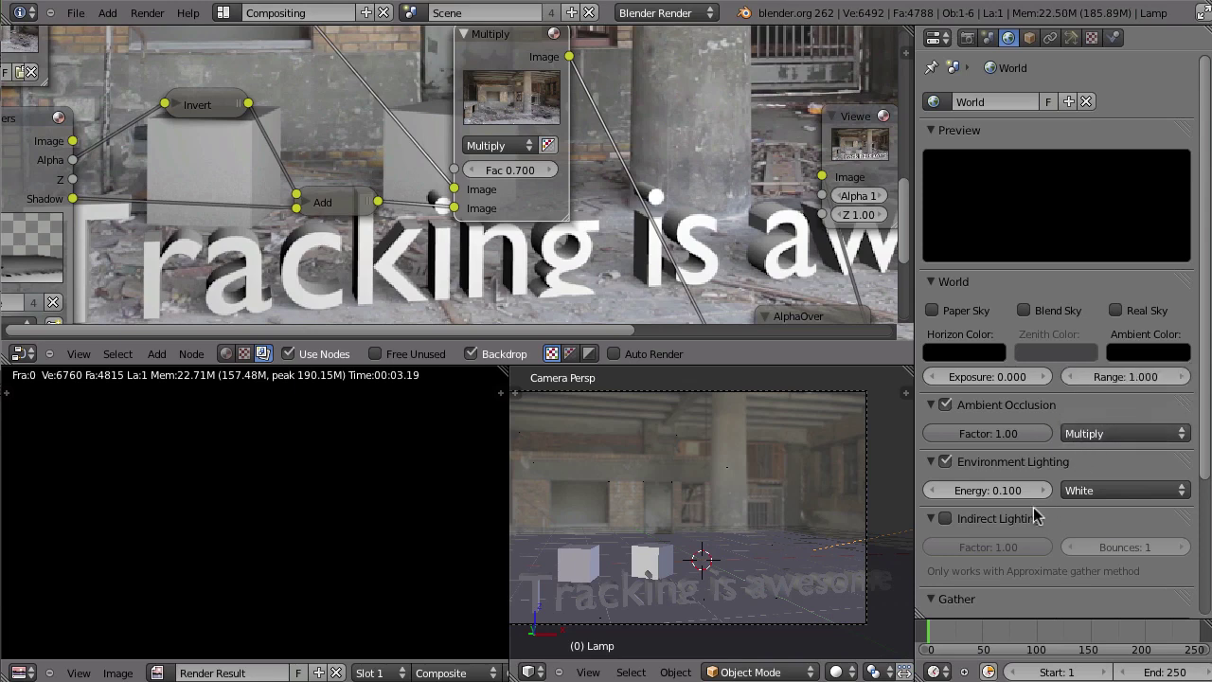
{"action": "key", "text": "F12"}
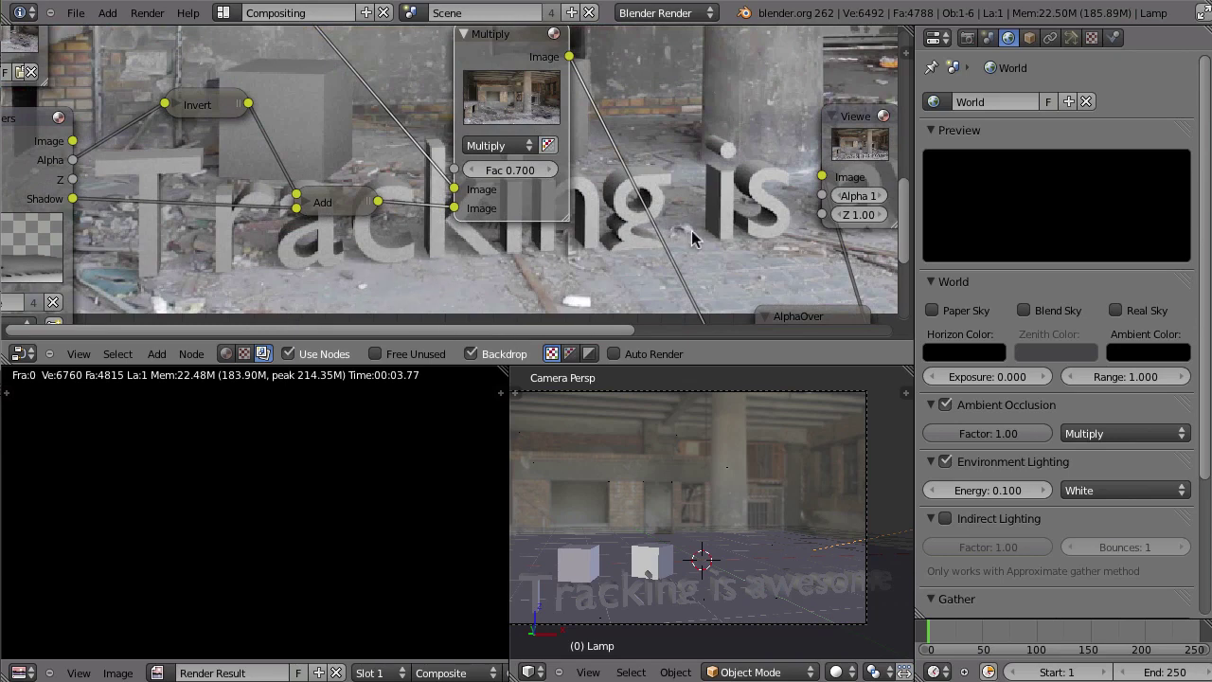
Set the World's Gather attenuation distance to 0.5 and render the scene again
{"action": "left_click", "coordinate": [1018, 612]}
{"action": "middle_click_drag", "start_coordinate": [1019, 612], "coordinate": [1004, 426]}
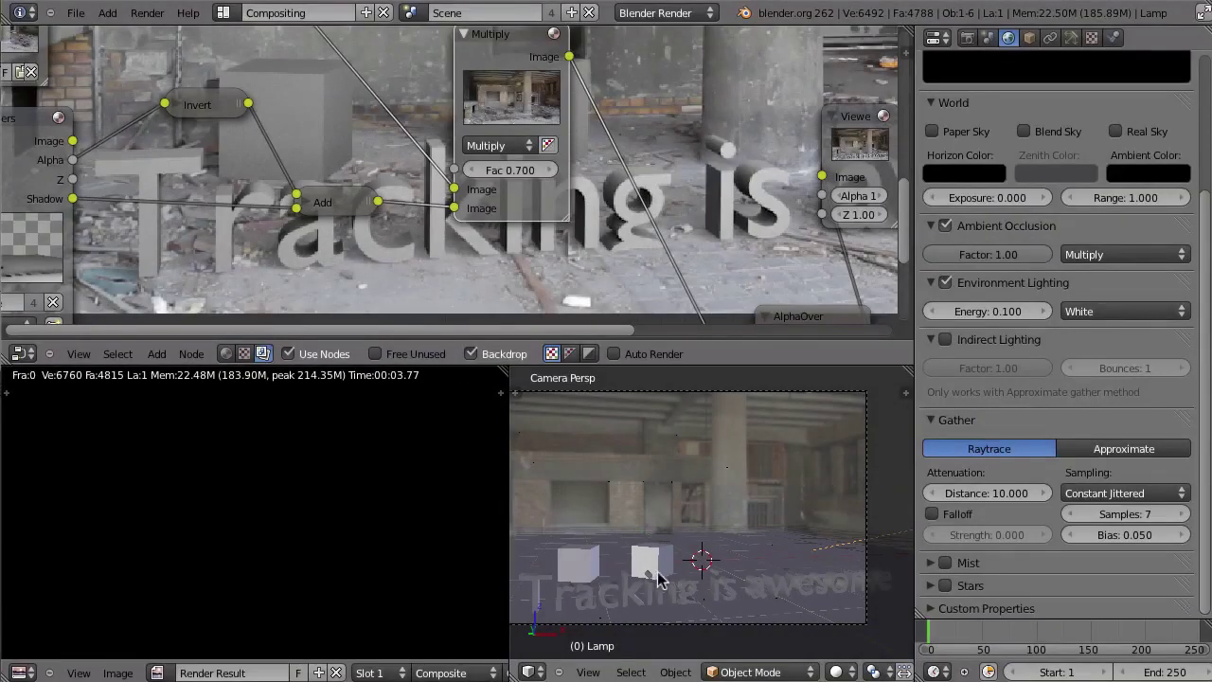
{"action": "left_click", "coordinate": [989, 492]}
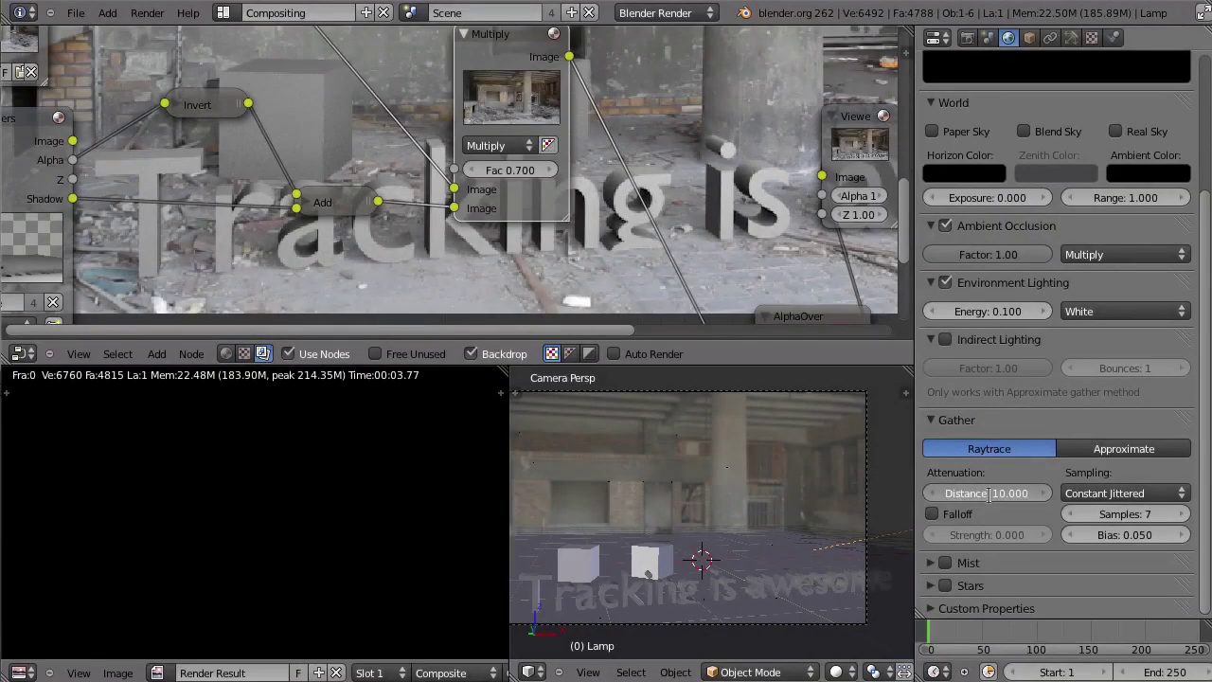
{"action": "key", "text": "BackSpace"}
{"action": "key", "text": "Return"}
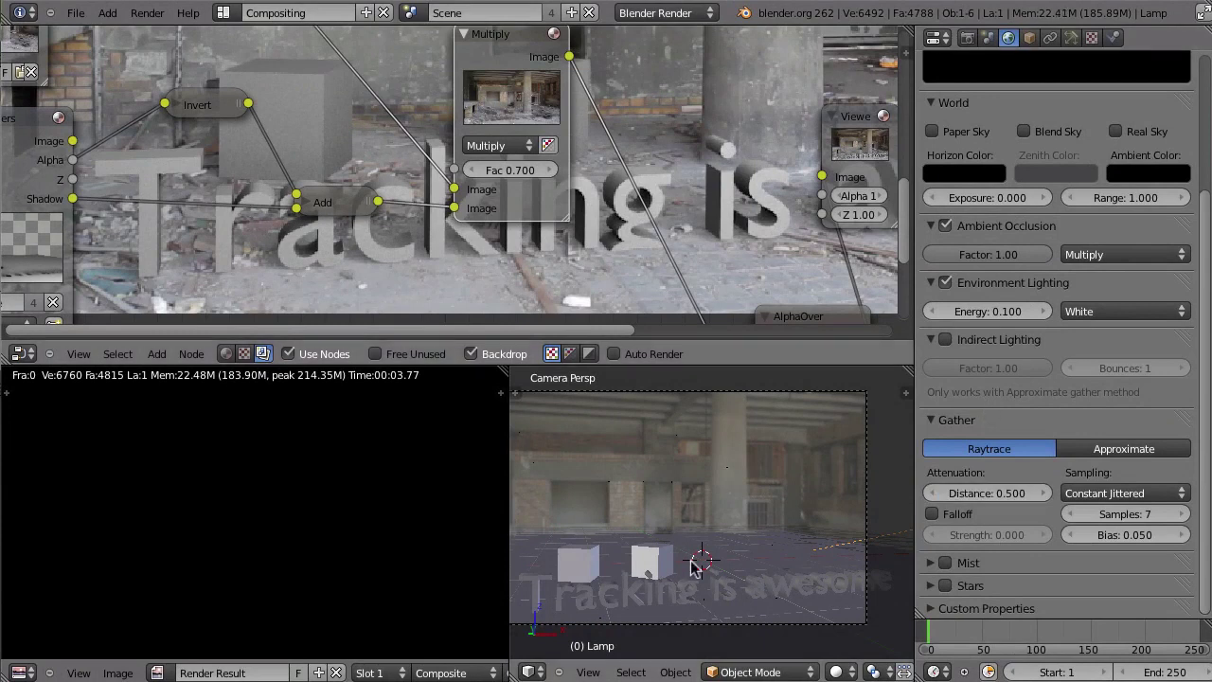
{"action": "key", "text": "F12"}
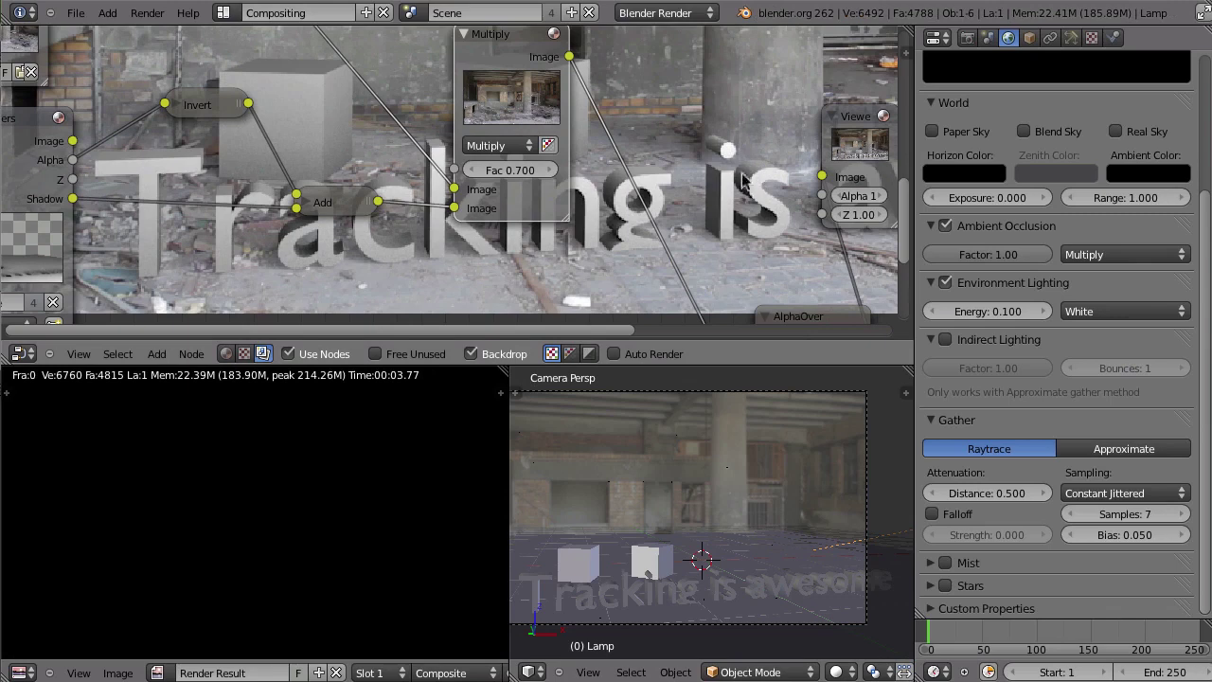
Set the World's Gather attenuation distance to 0.3 and render the scene
{"action": "left_click", "coordinate": [990, 490]}
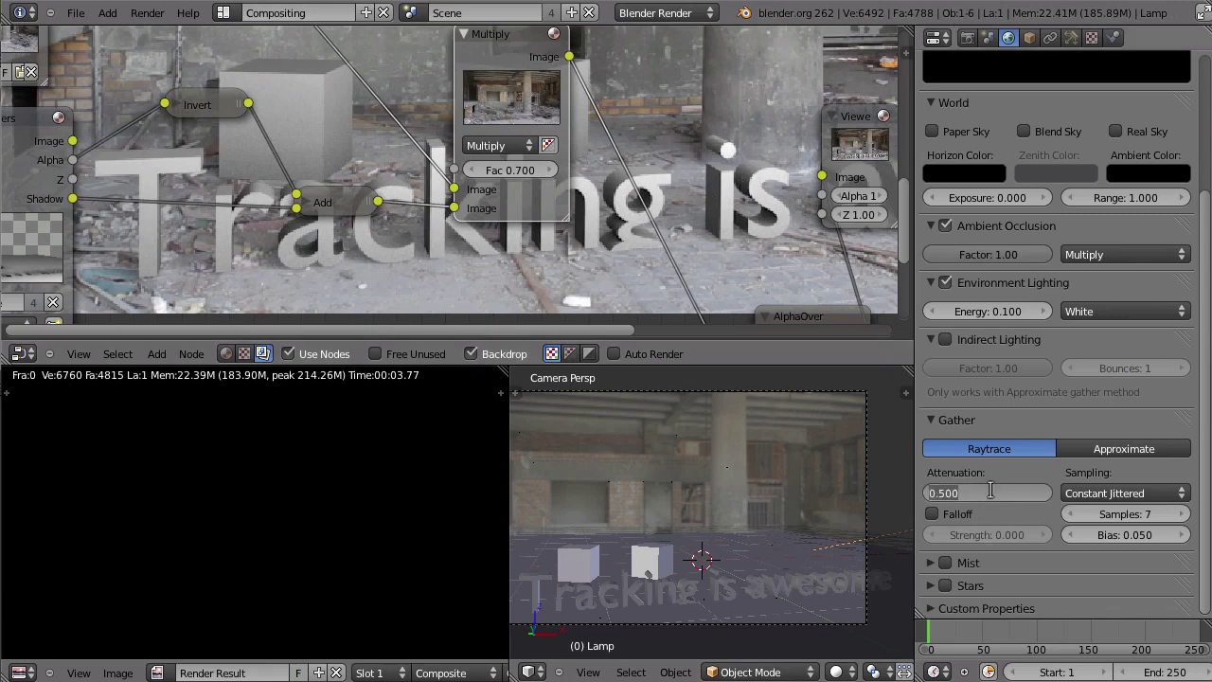
{"action": "type", "text": "0.3"}
{"action": "key", "text": "Return"}
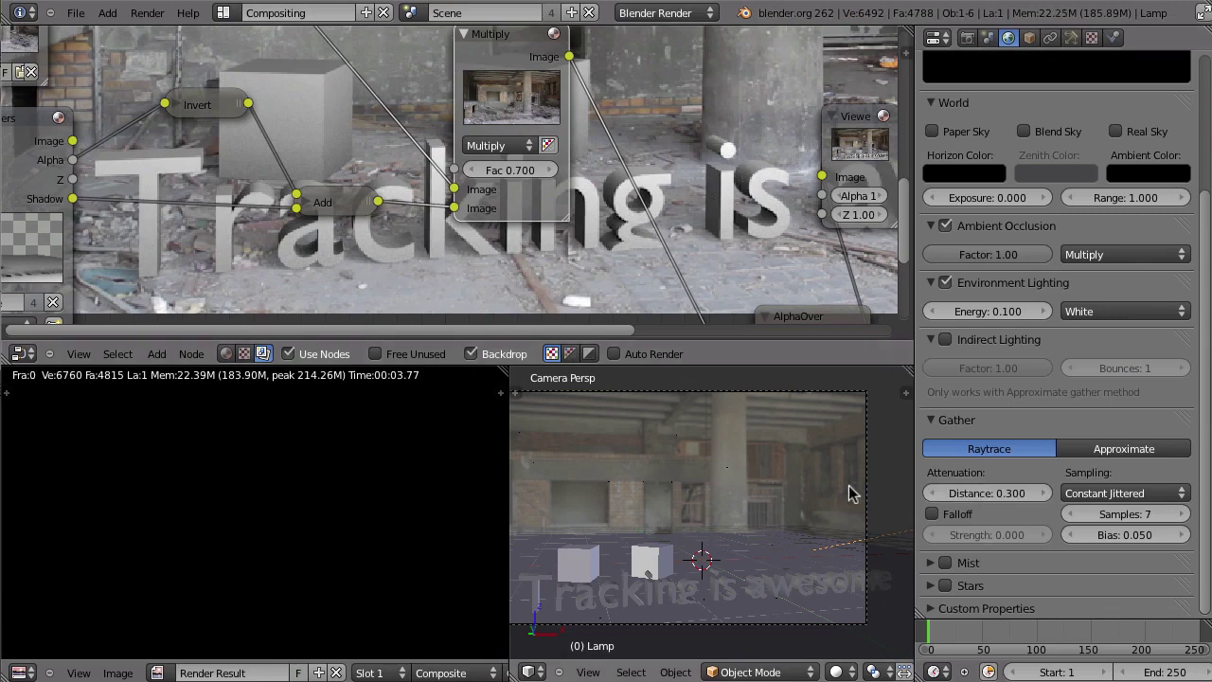
{"action": "key", "text": "F12"}
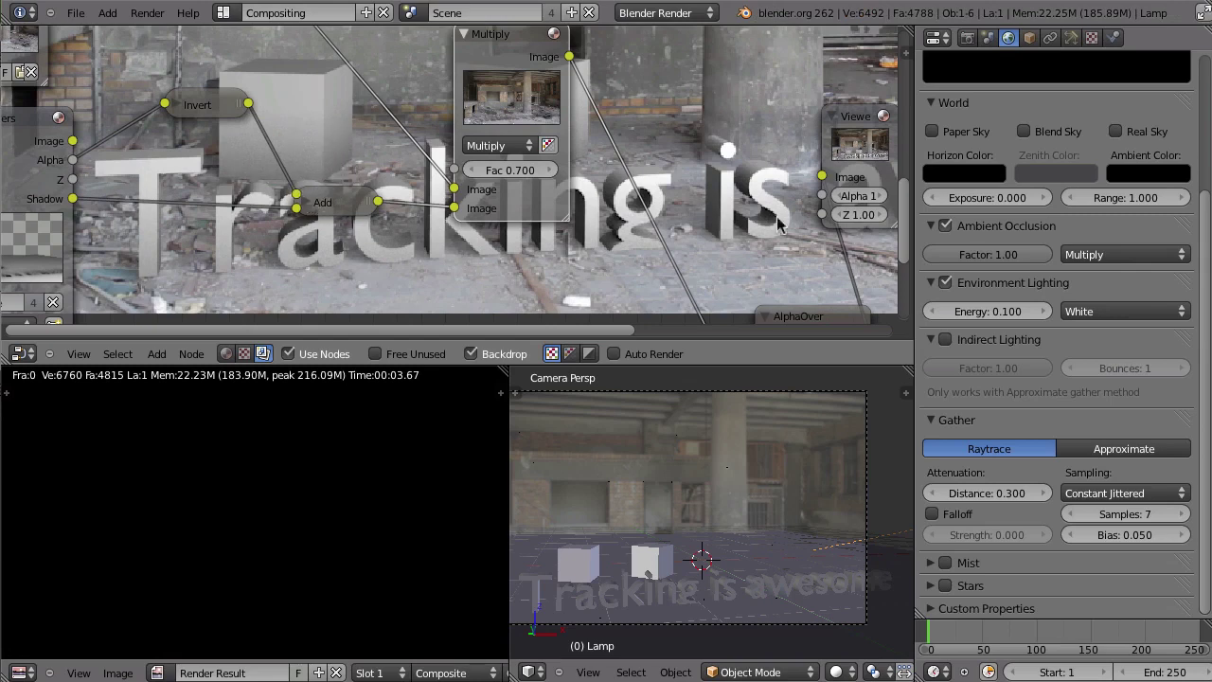
{"action": "middle_click_drag", "start_coordinate": [615, 254], "coordinate": [594, 230]}
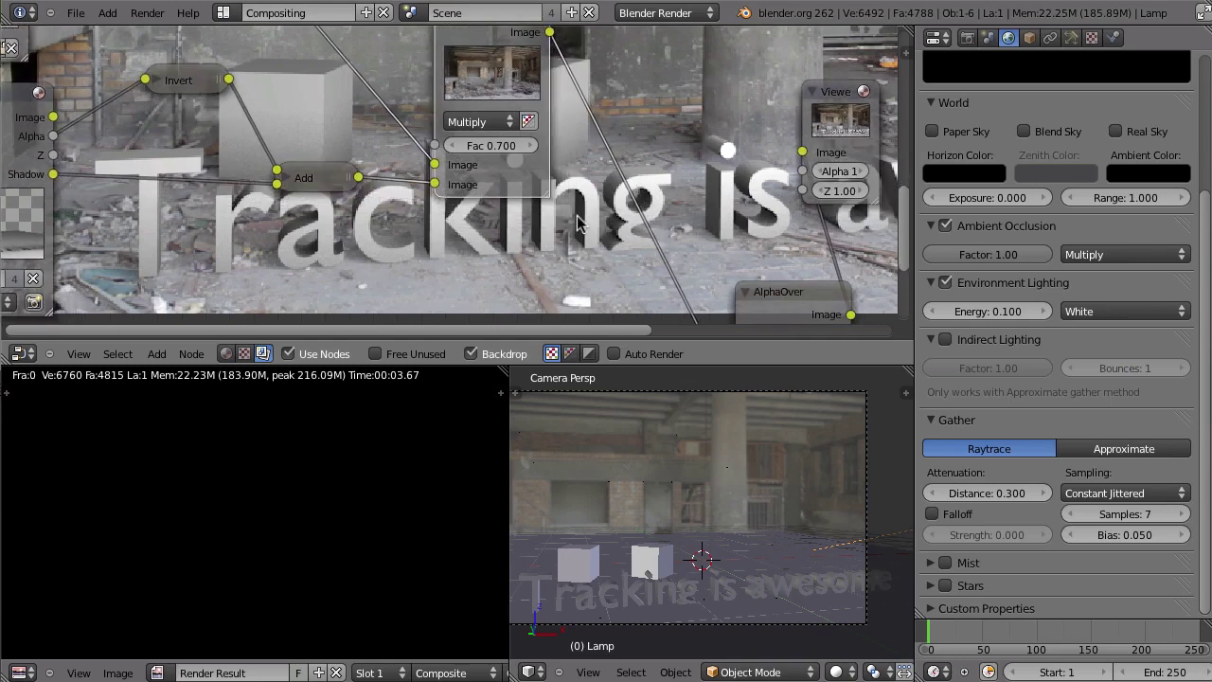
Set the Environment Lighting energy to 0.2 and render the scene again
{"action": "left_click", "coordinate": [989, 310]}
{"action": "type", "text": "0.2"}
{"action": "key", "text": "Return"}
{"action": "key", "text": "F12"}
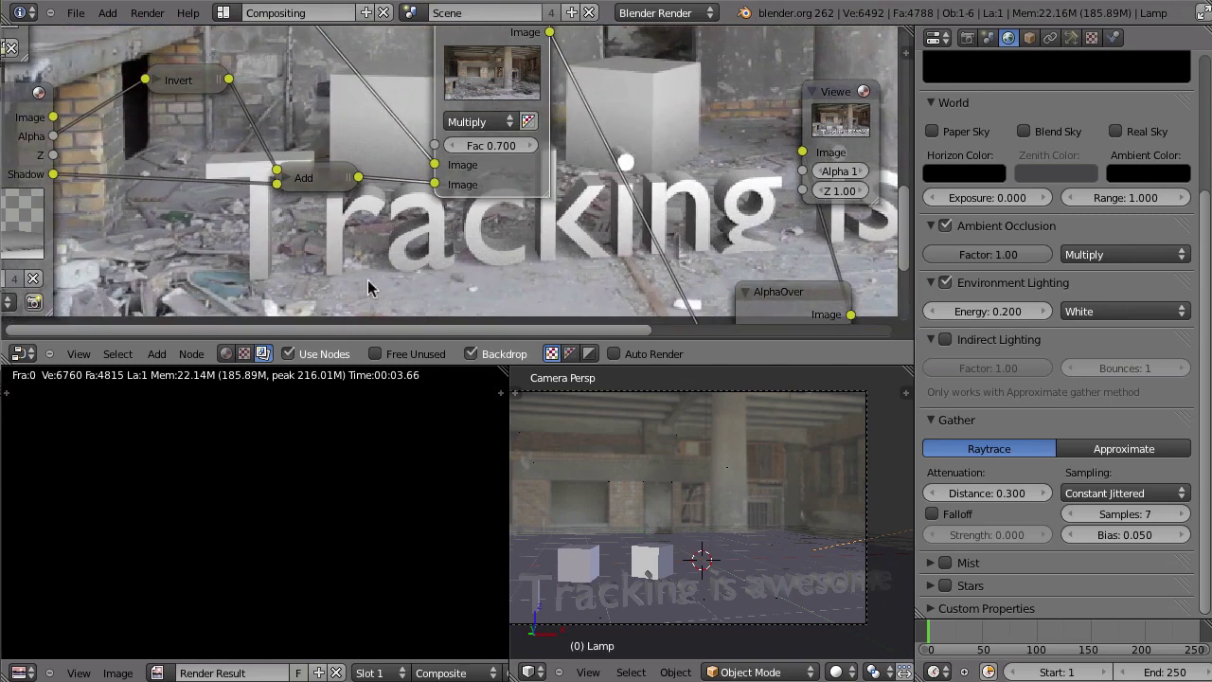
Enable the AO pass on the Background render layer and render the scene
{"action": "middle_click_drag", "start_coordinate": [333, 255], "coordinate": [480, 265]}
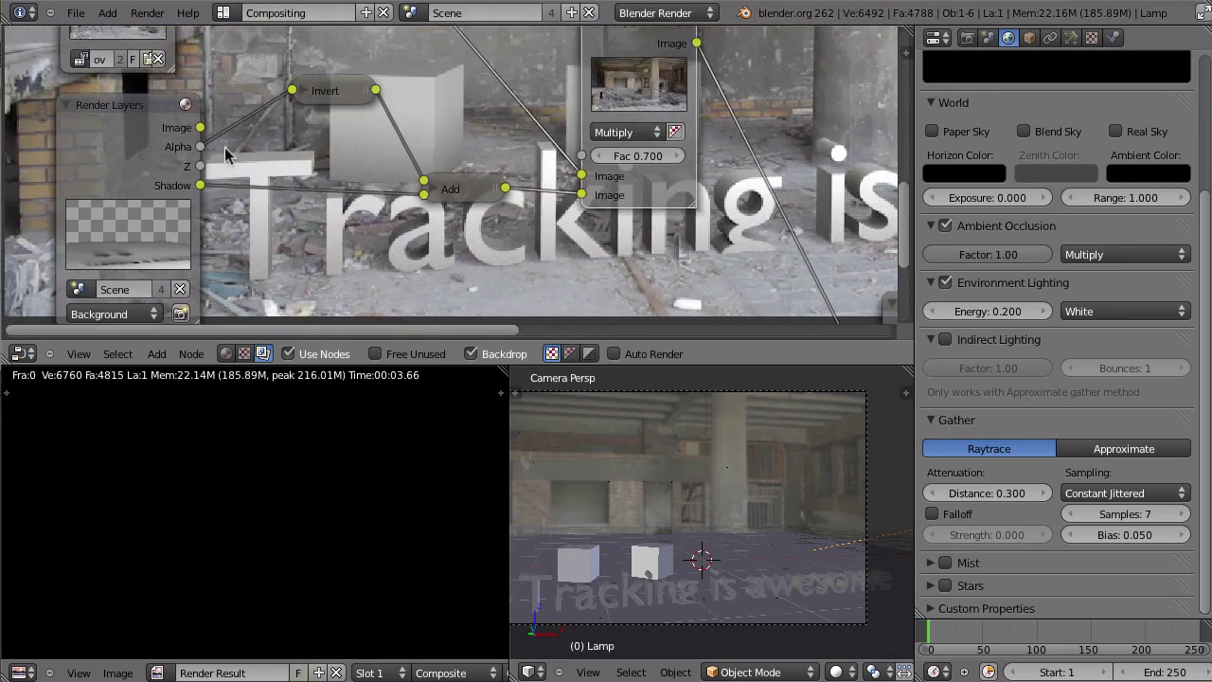
{"action": "middle_click_drag", "start_coordinate": [157, 236], "coordinate": [150, 189]}
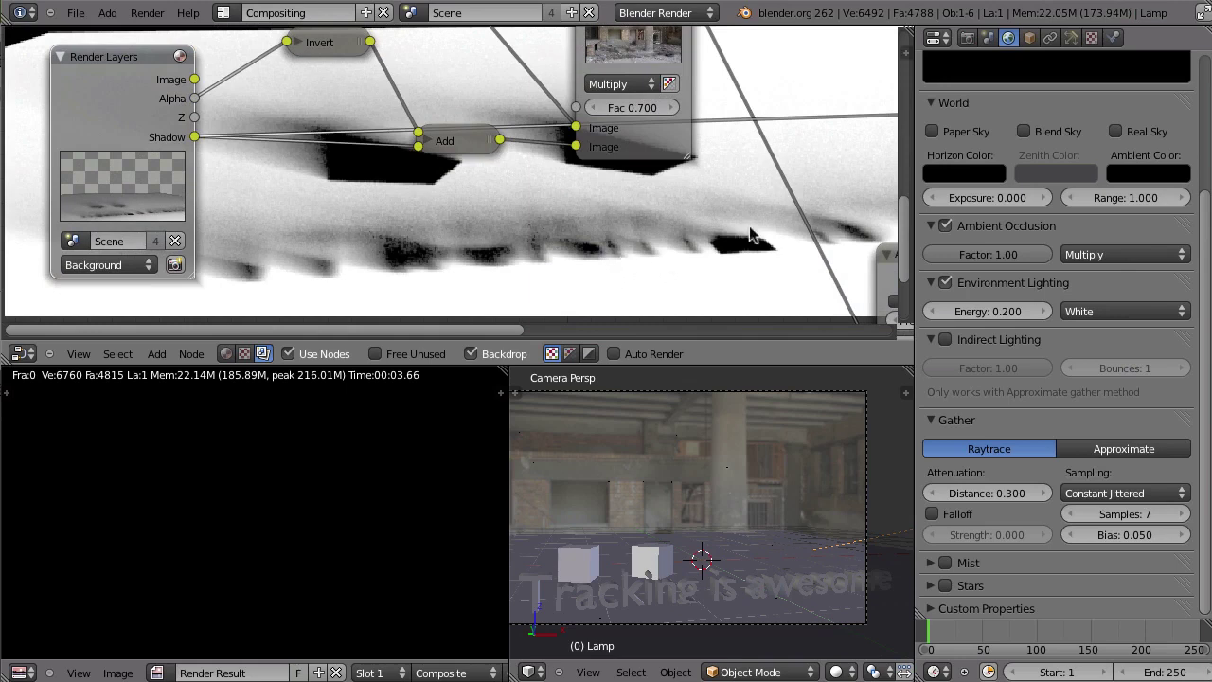
{"action": "left_click", "coordinate": [967, 38]}
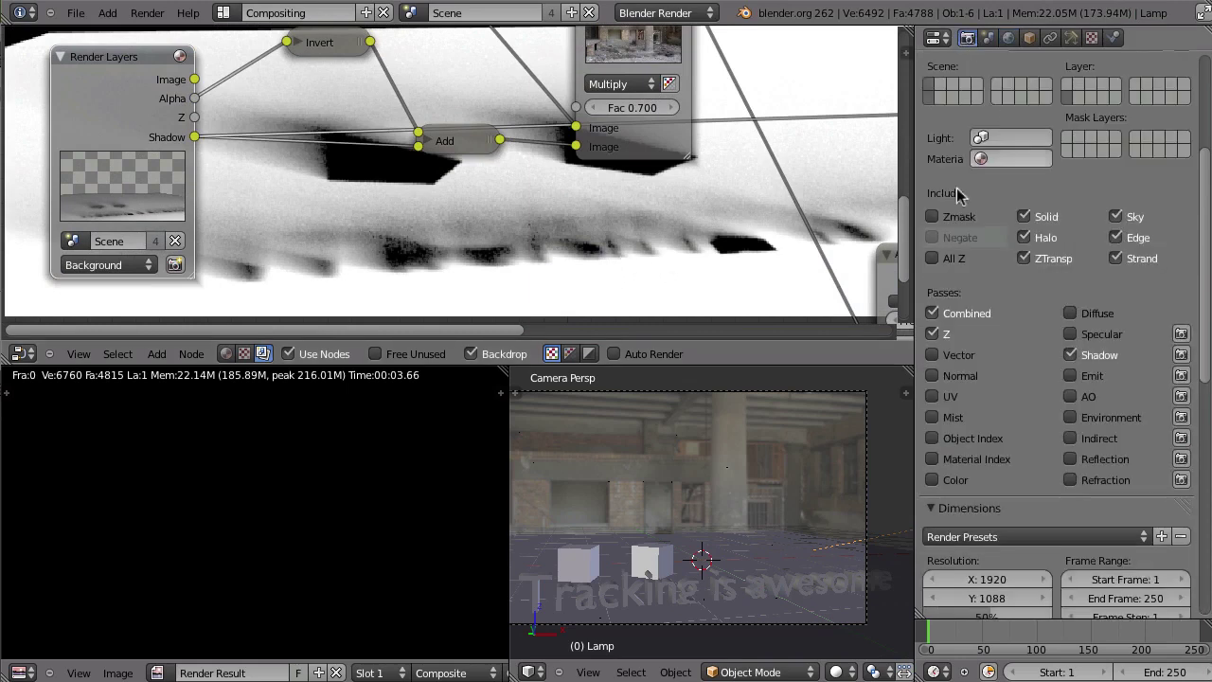
{"action": "scroll", "coordinate": [989, 242], "scroll_direction": "up", "scroll_amount": 5}
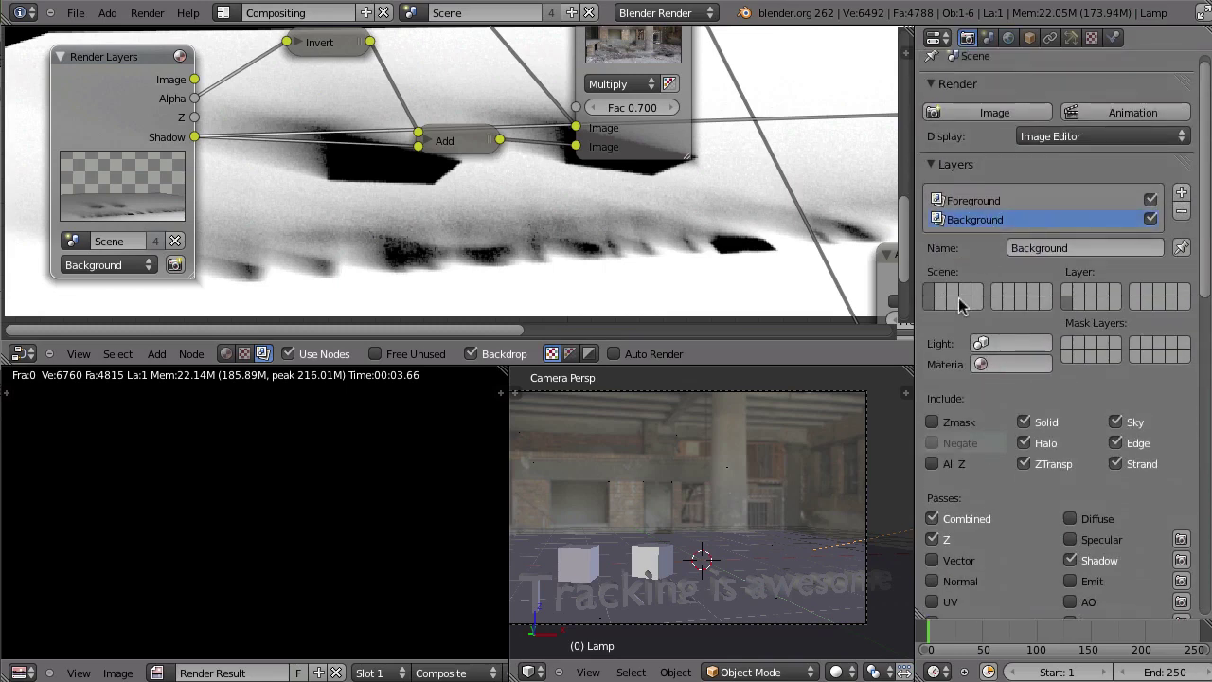
{"action": "scroll", "coordinate": [996, 530], "scroll_direction": "down", "scroll_amount": 3}
{"action": "left_click", "coordinate": [1071, 497]}
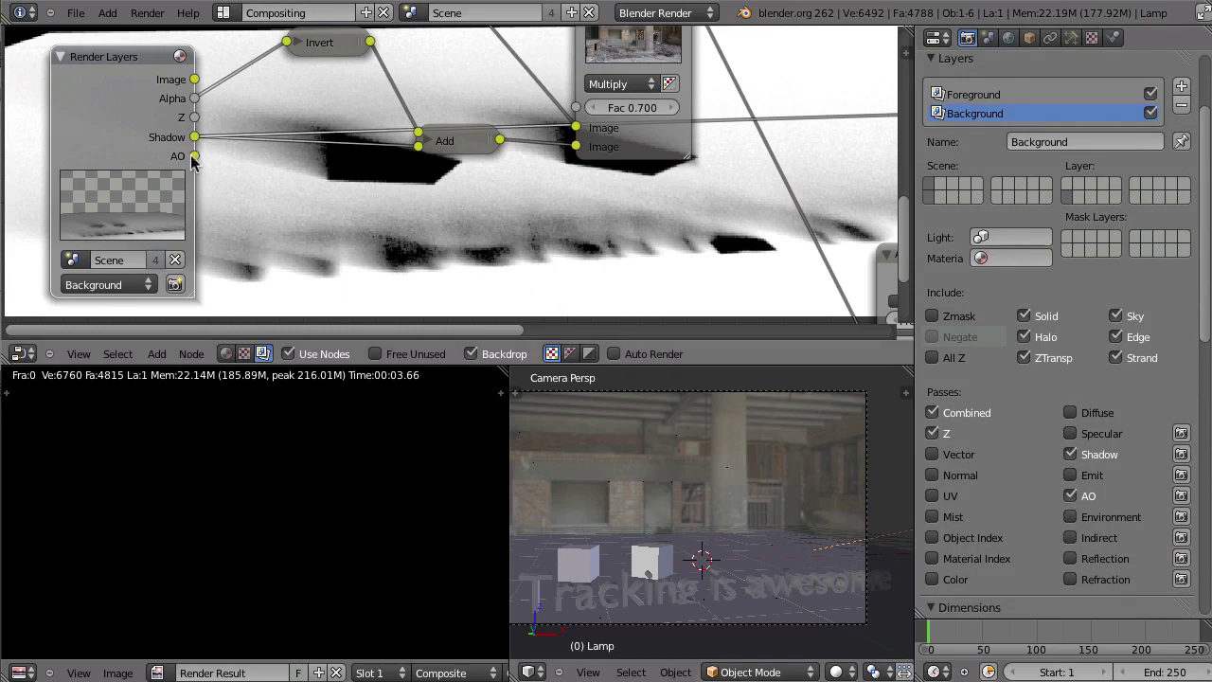
{"action": "key", "text": "F12"}
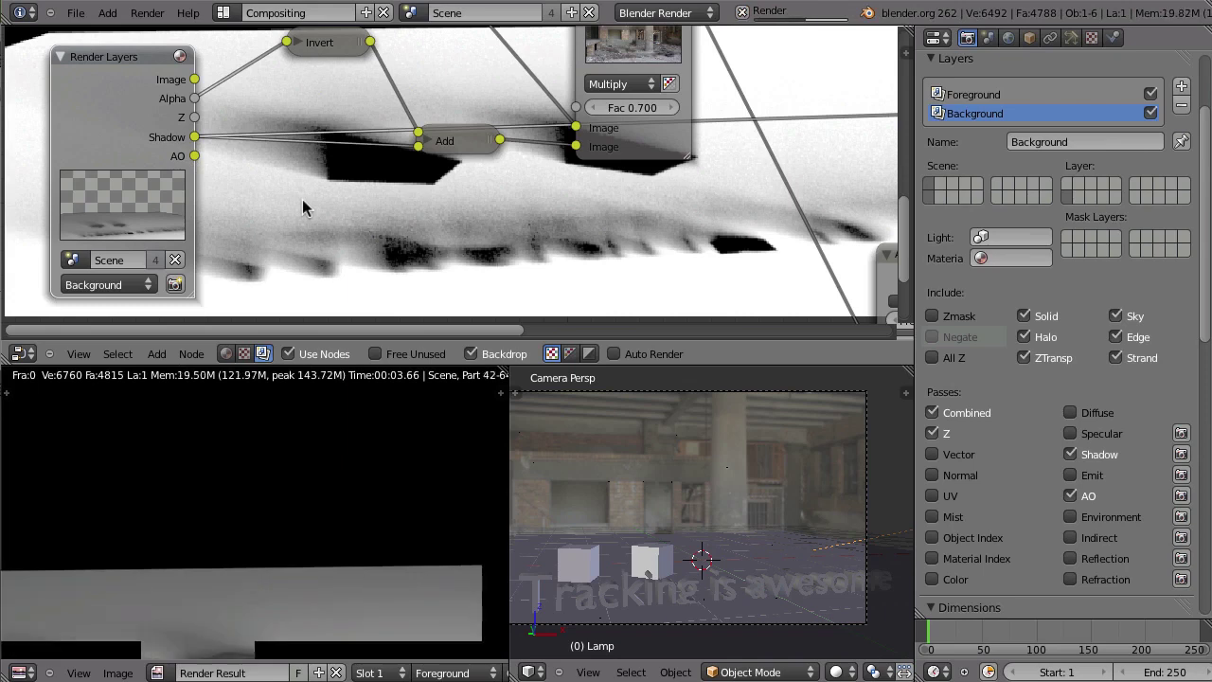
Maximize the node editor, preview the Background layer's AO pass, and reposition the Invert and Add nodes to make room
{"action": "key", "text": "ctrl+Up"}
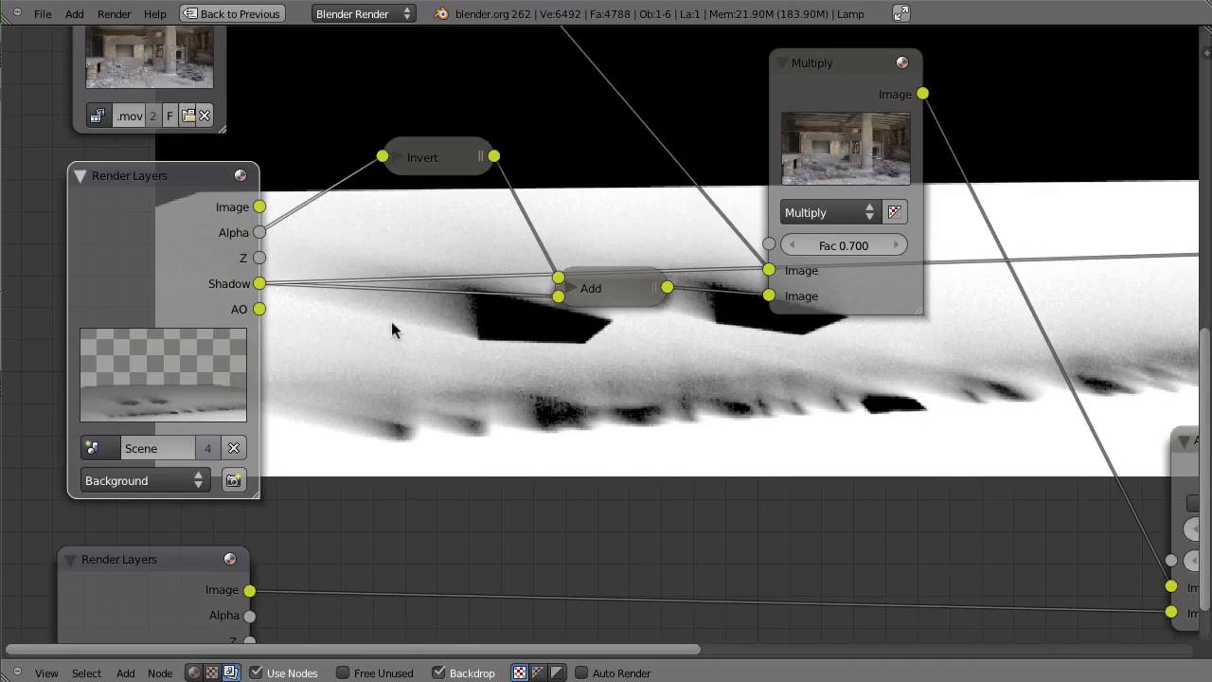
{"action": "left_click_drag", "start_coordinate": [259, 308], "coordinate": [557, 297]}
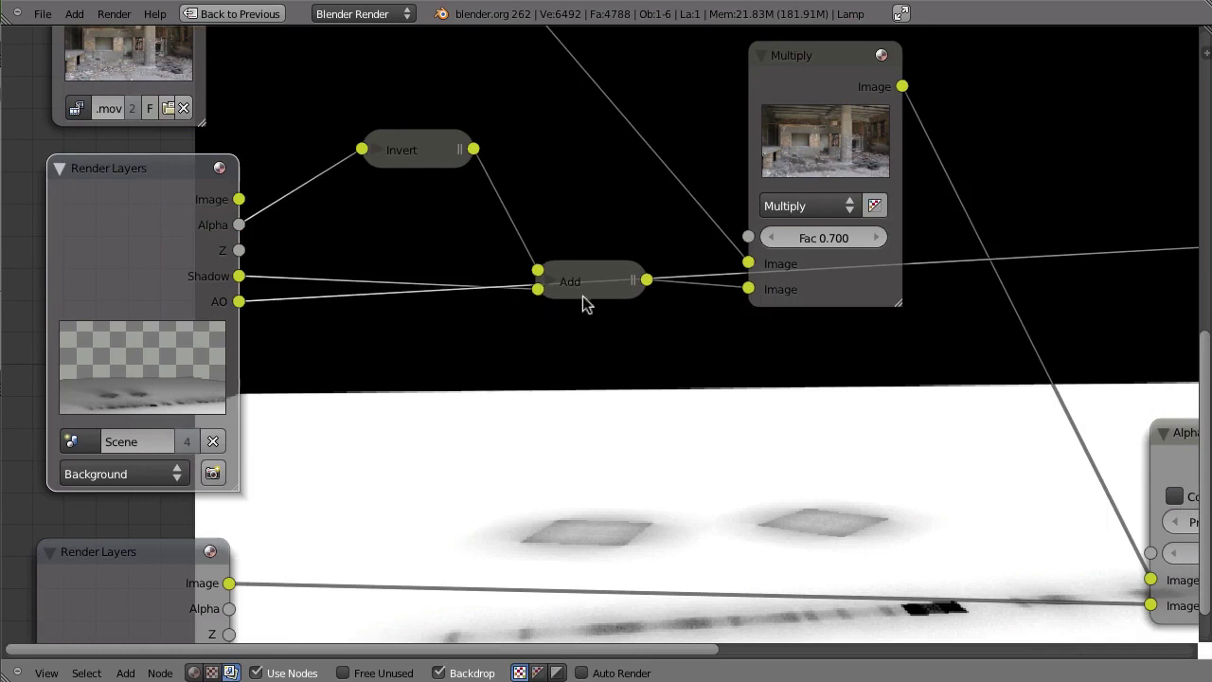
{"action": "left_click_drag", "start_coordinate": [397, 159], "coordinate": [369, 162]}
{"action": "left_click_drag", "start_coordinate": [595, 288], "coordinate": [552, 208]}
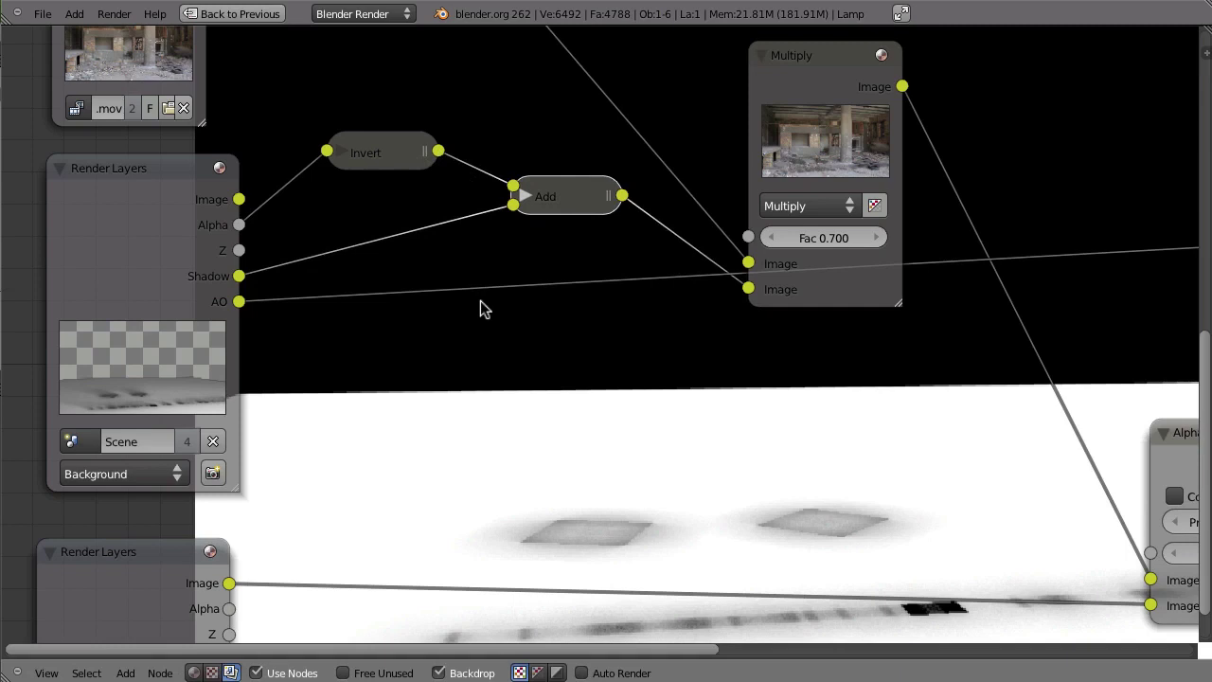
Duplicate the Add node with its connections and link the Background layer's AO output to the copy's second input
{"action": "key", "text": "ctrl+shift+d"}
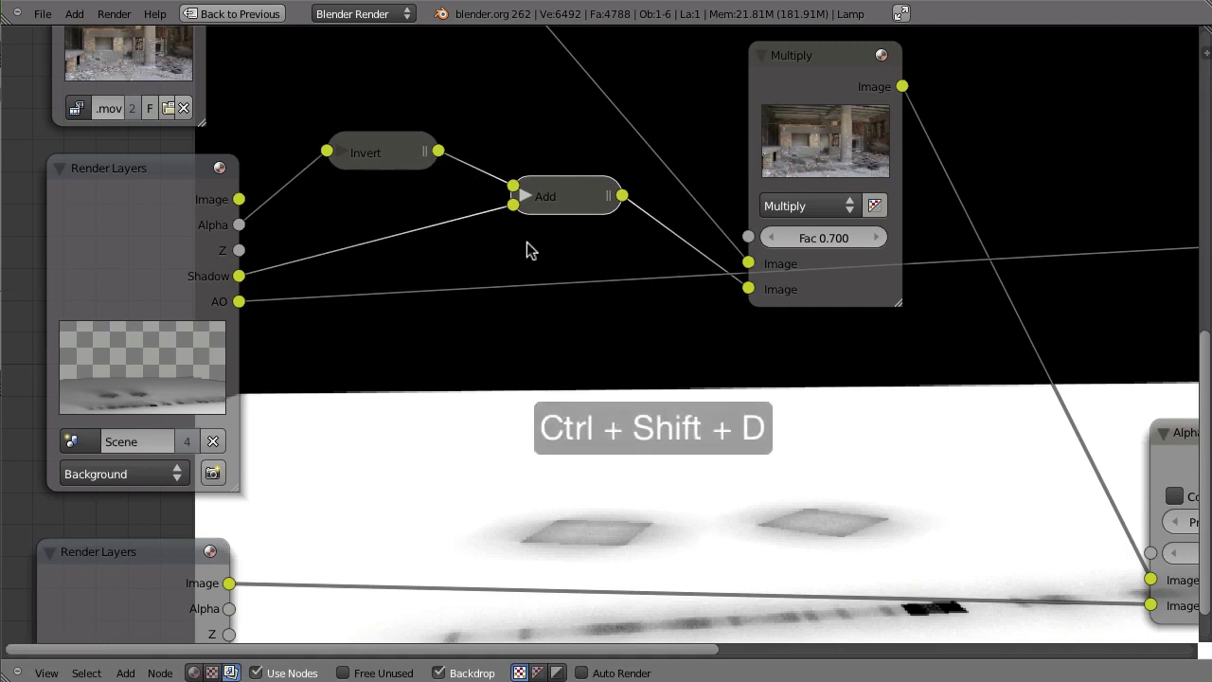
{"action": "left_click", "coordinate": [559, 294]}
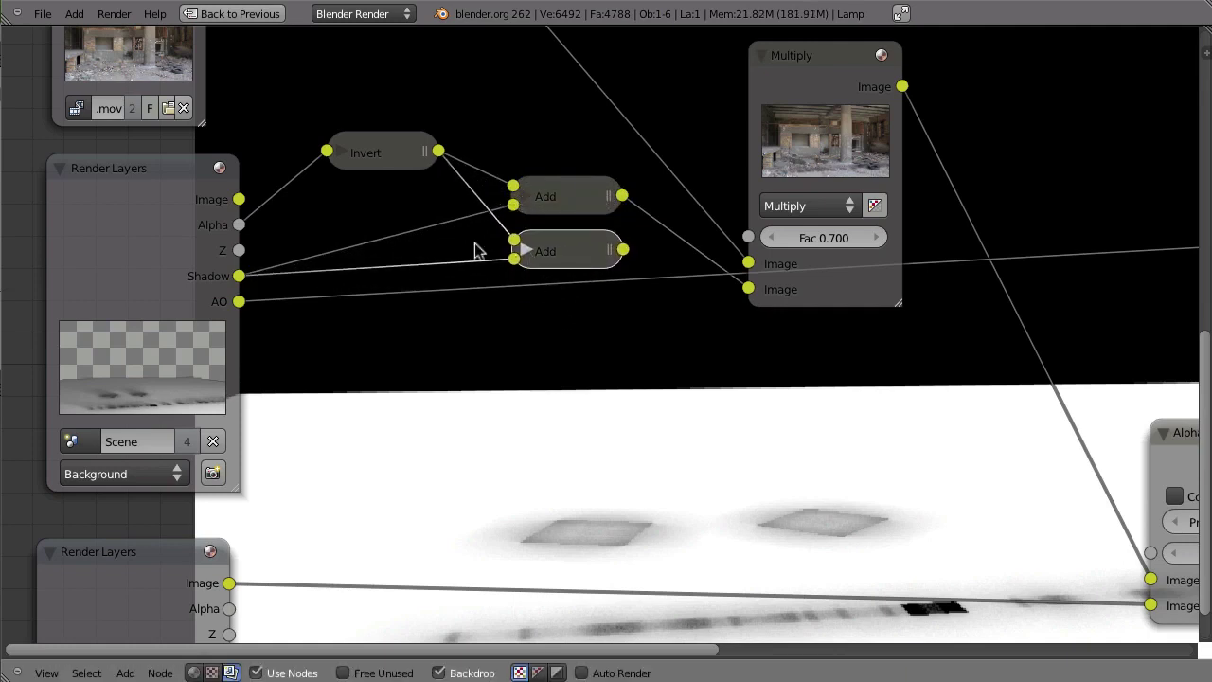
{"action": "left_click_drag", "start_coordinate": [336, 288], "coordinate": [514, 259]}
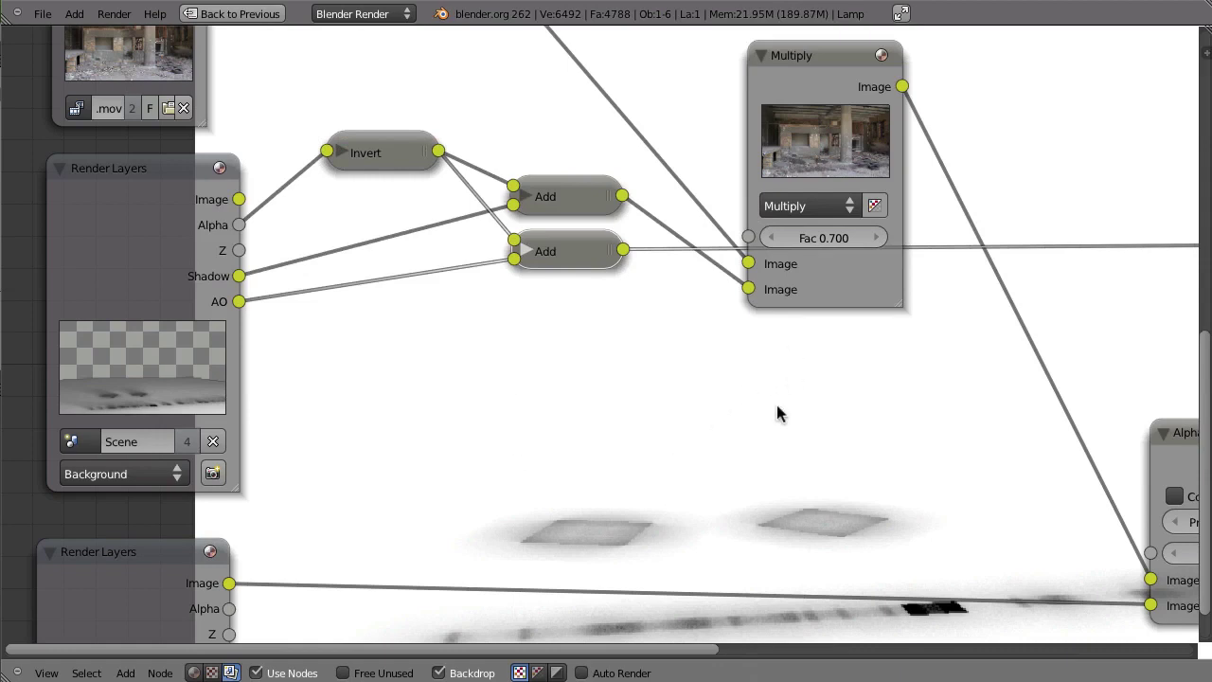
Duplicate the Multiply node and connect the AO Add output to its first image input and the shadow Add output to its second
{"action": "middle_click_drag", "start_coordinate": [709, 385], "coordinate": [653, 528]}
{"action": "left_click_drag", "start_coordinate": [770, 268], "coordinate": [969, 105]}
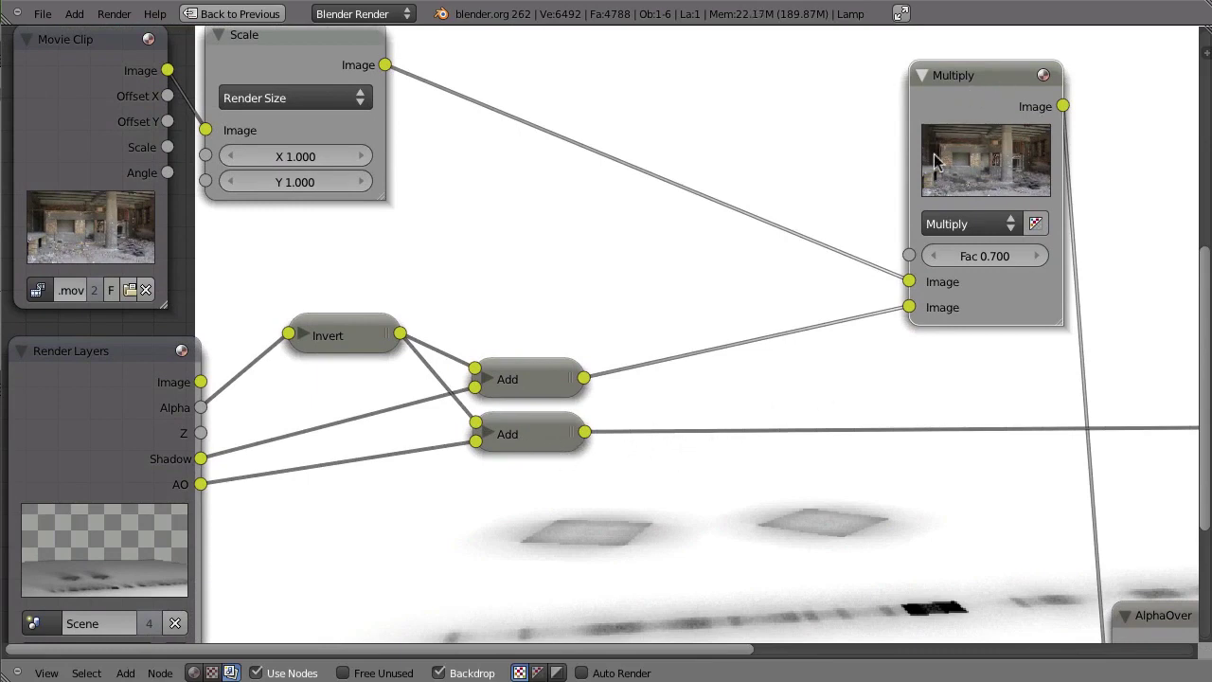
{"action": "key", "text": "shift+d"}
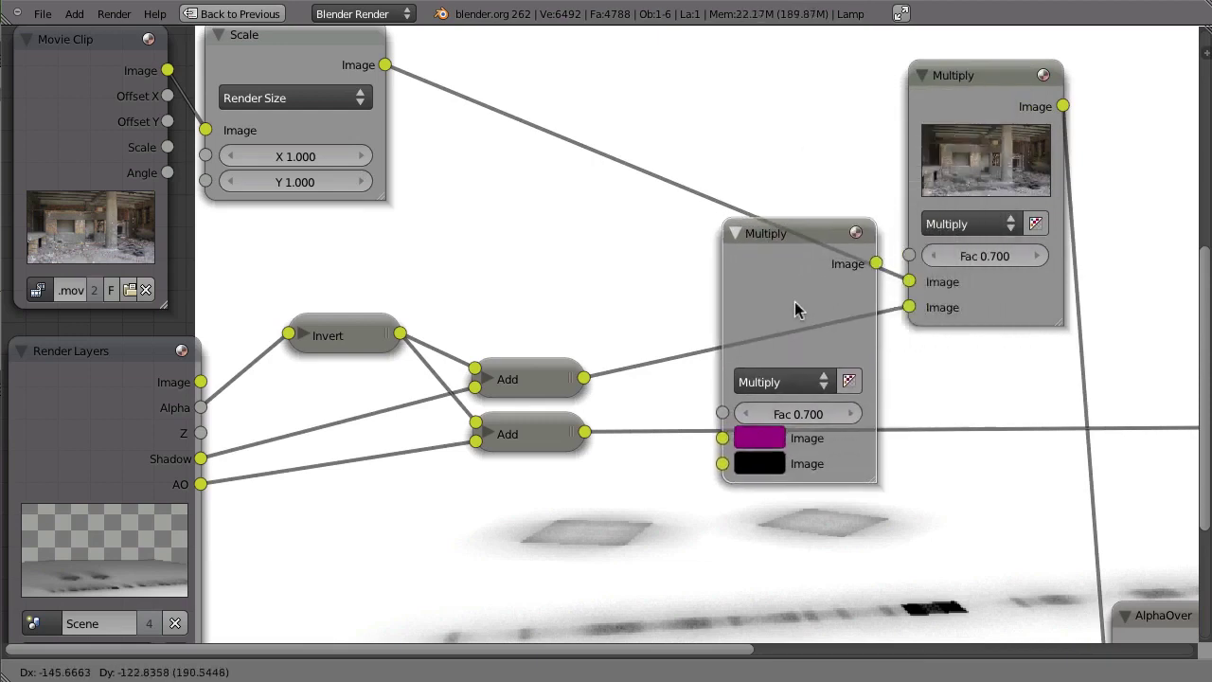
{"action": "left_click", "coordinate": [783, 316]}
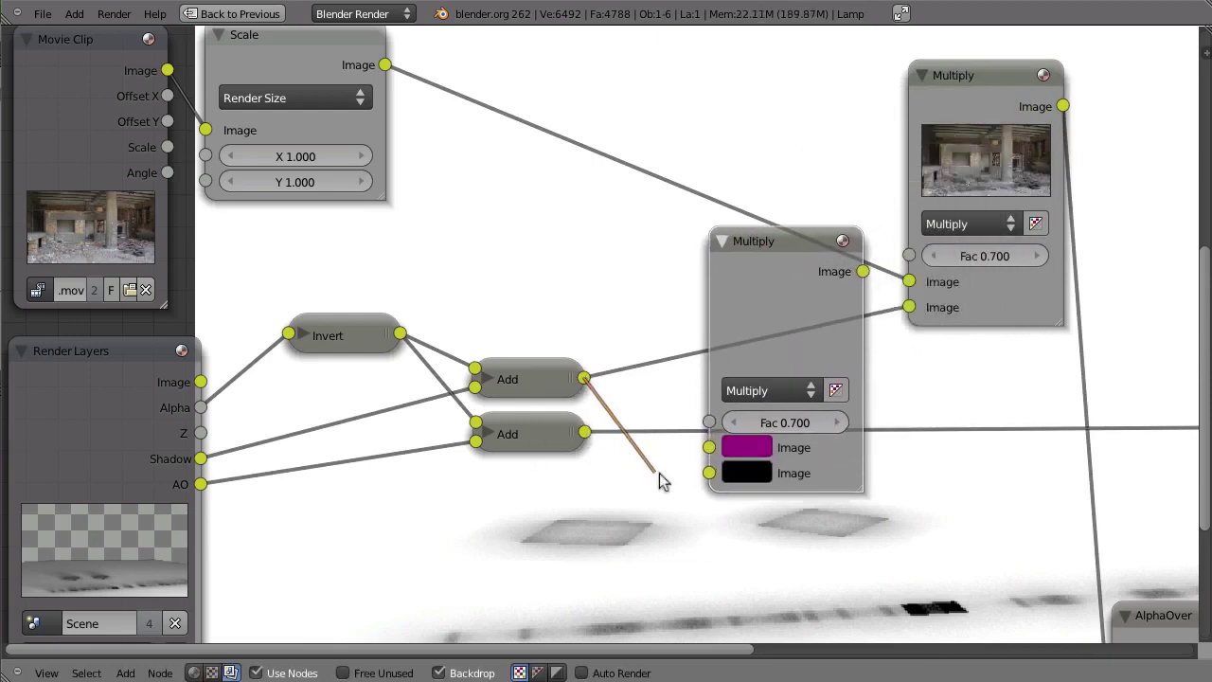
{"action": "left_click_drag", "start_coordinate": [660, 476], "coordinate": [709, 472]}
{"action": "left_click_drag", "start_coordinate": [584, 432], "coordinate": [709, 447]}
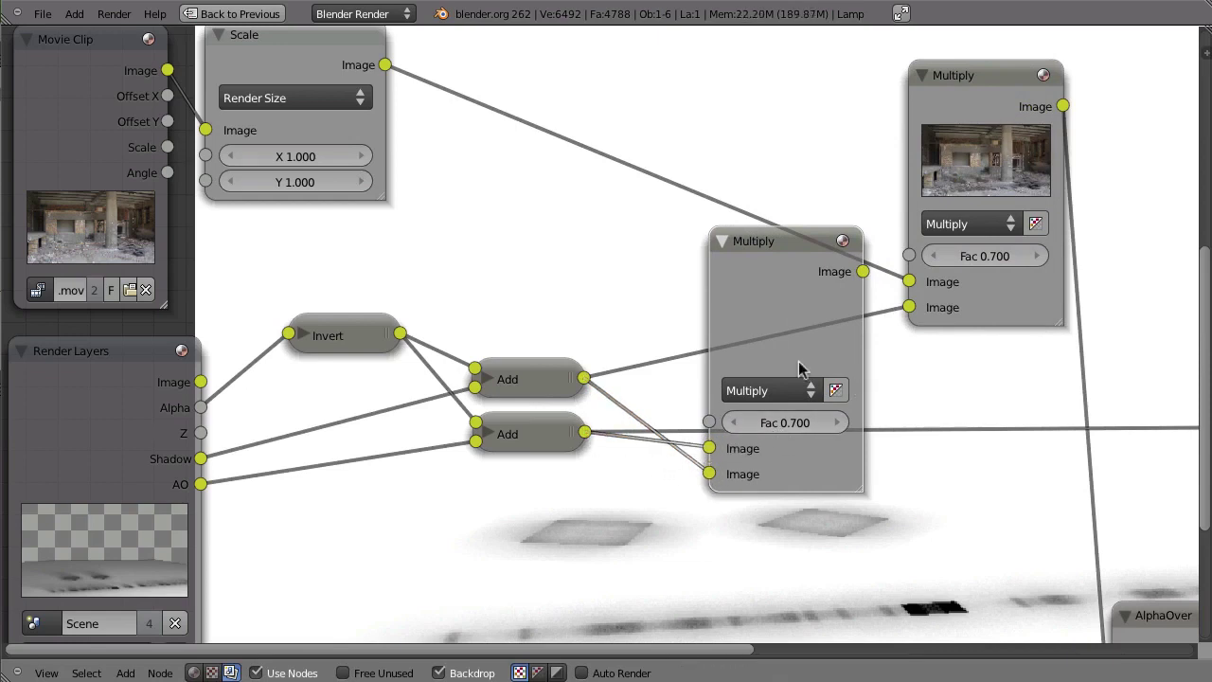
Preview and reposition the new Multiply node, and connect its output to the second image input of the footage Multiply node
{"action": "left_click_drag", "start_coordinate": [750, 285], "coordinate": [720, 242]}
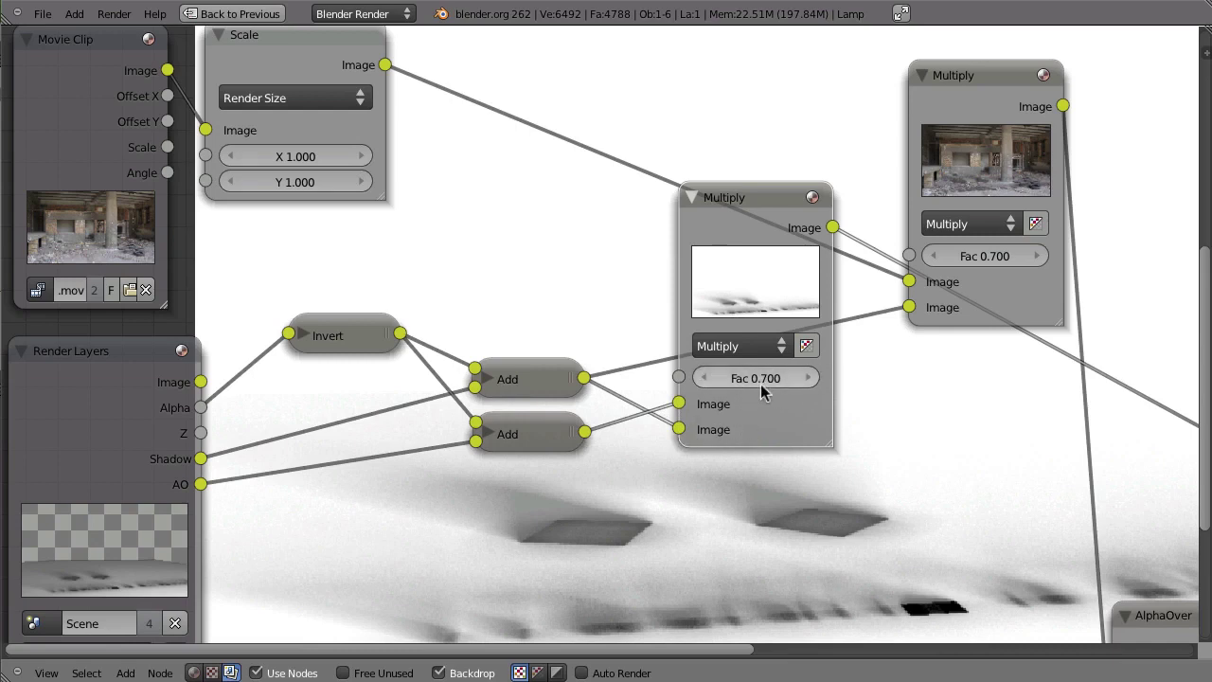
{"action": "left_click_drag", "start_coordinate": [823, 277], "coordinate": [805, 492]}
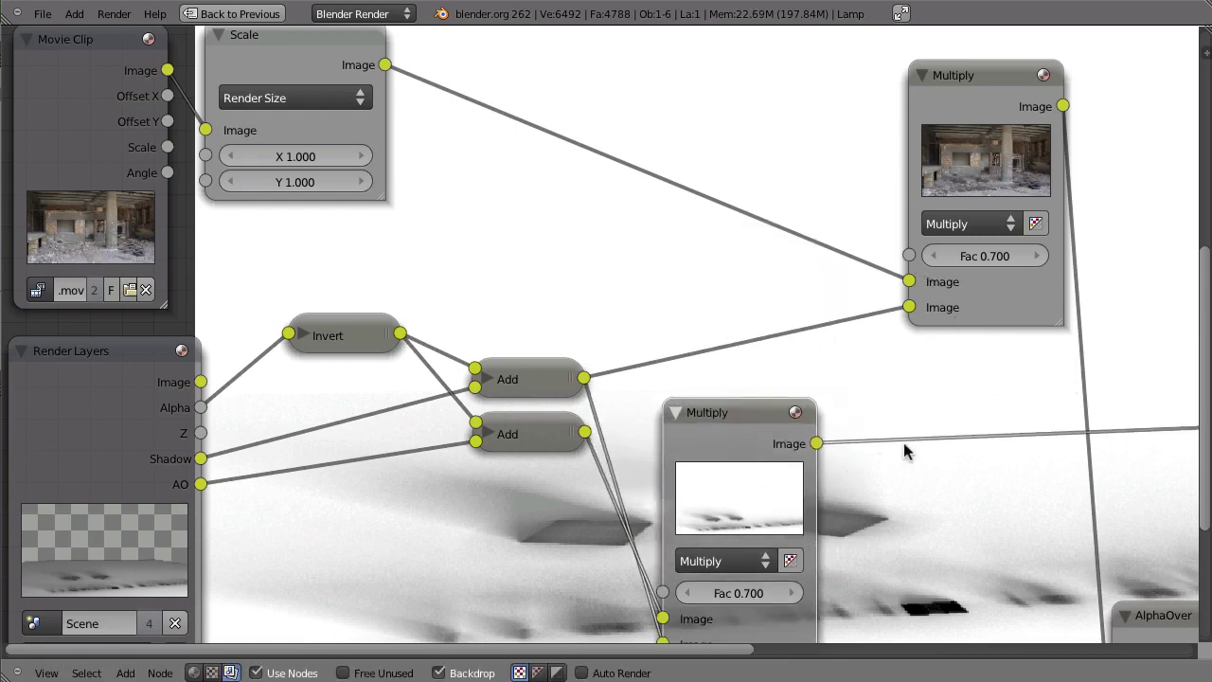
{"action": "left_click_drag", "start_coordinate": [730, 434], "coordinate": [732, 430]}
{"action": "key", "text": "Escape"}
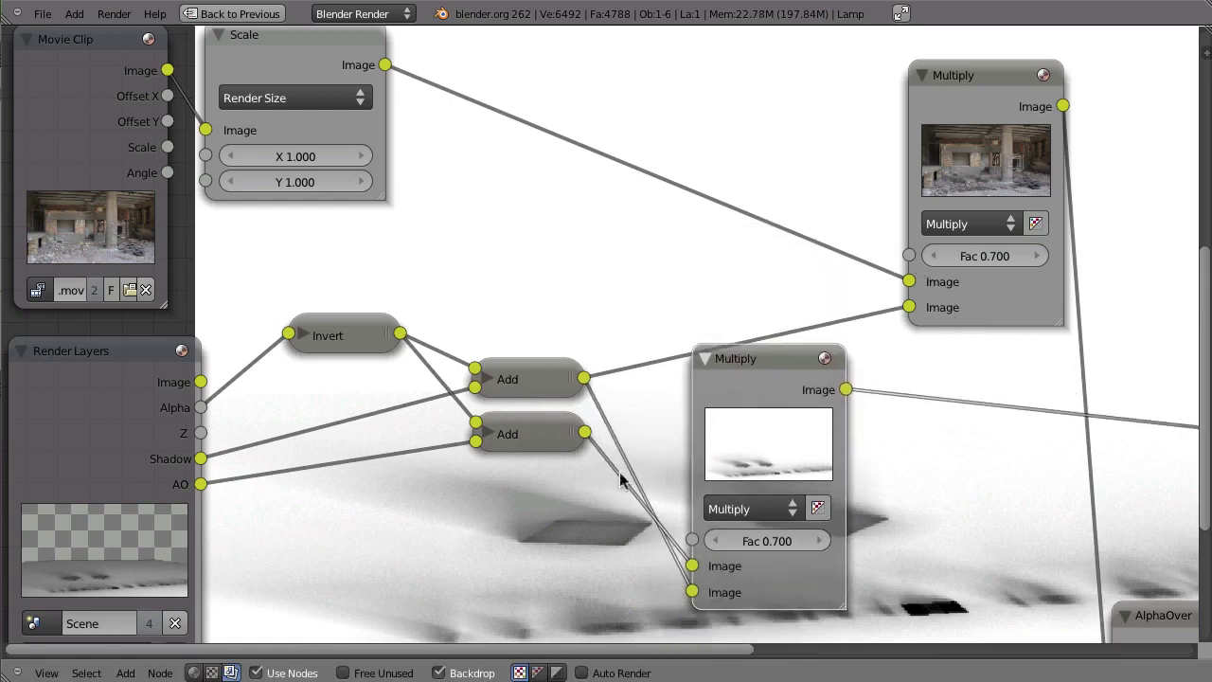
{"action": "middle_click_drag", "start_coordinate": [866, 392], "coordinate": [696, 423]}
{"action": "left_click_drag", "start_coordinate": [697, 423], "coordinate": [762, 339]}
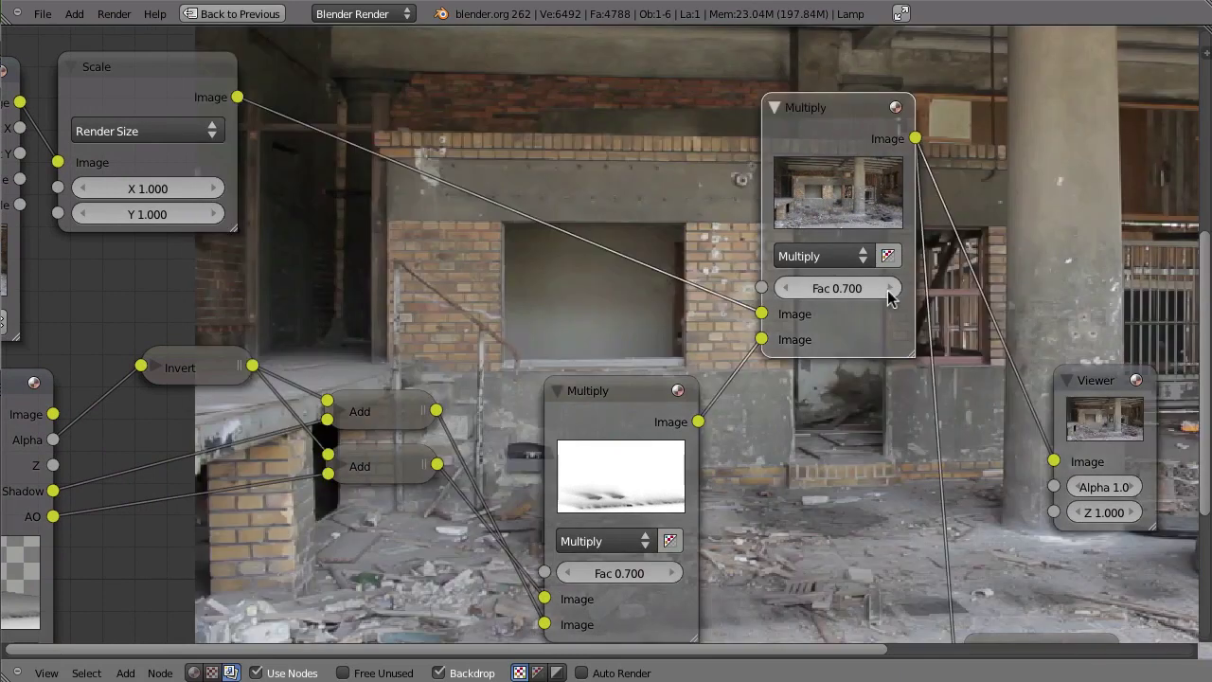
Try a factor of 1.0 on the footage Multiply node and settle on 0.9
{"action": "left_click", "coordinate": [890, 288]}
{"action": "left_click", "coordinate": [890, 288]}
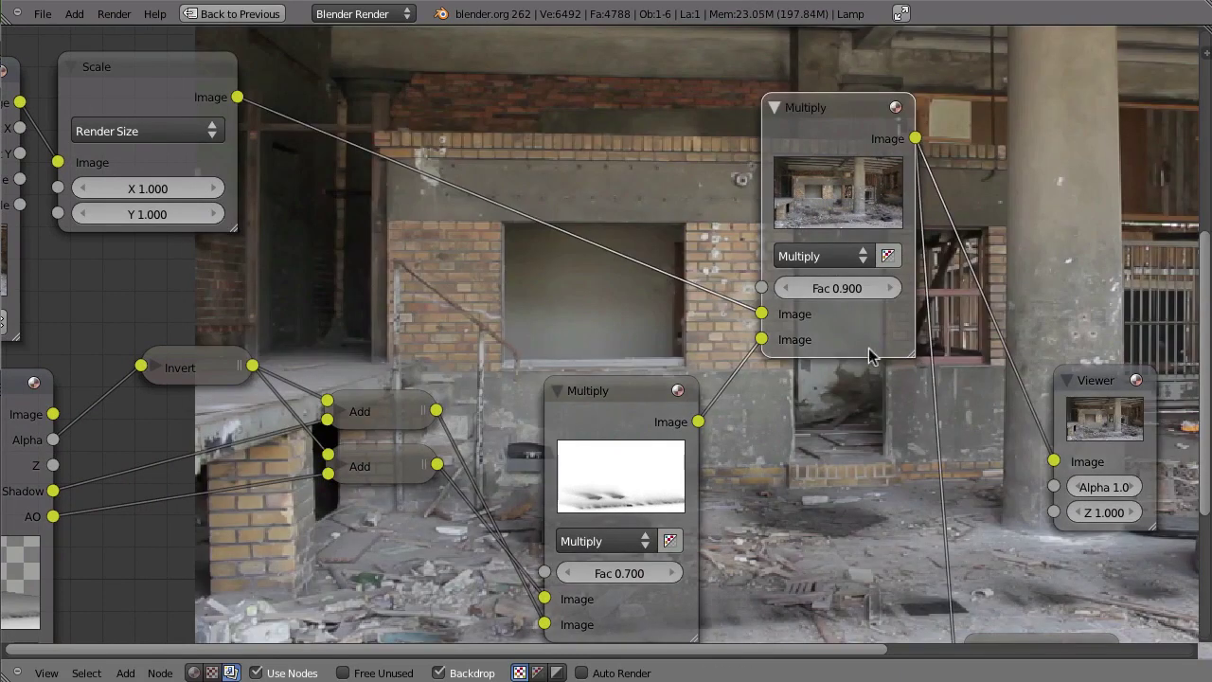
{"action": "left_click", "coordinate": [889, 288]}
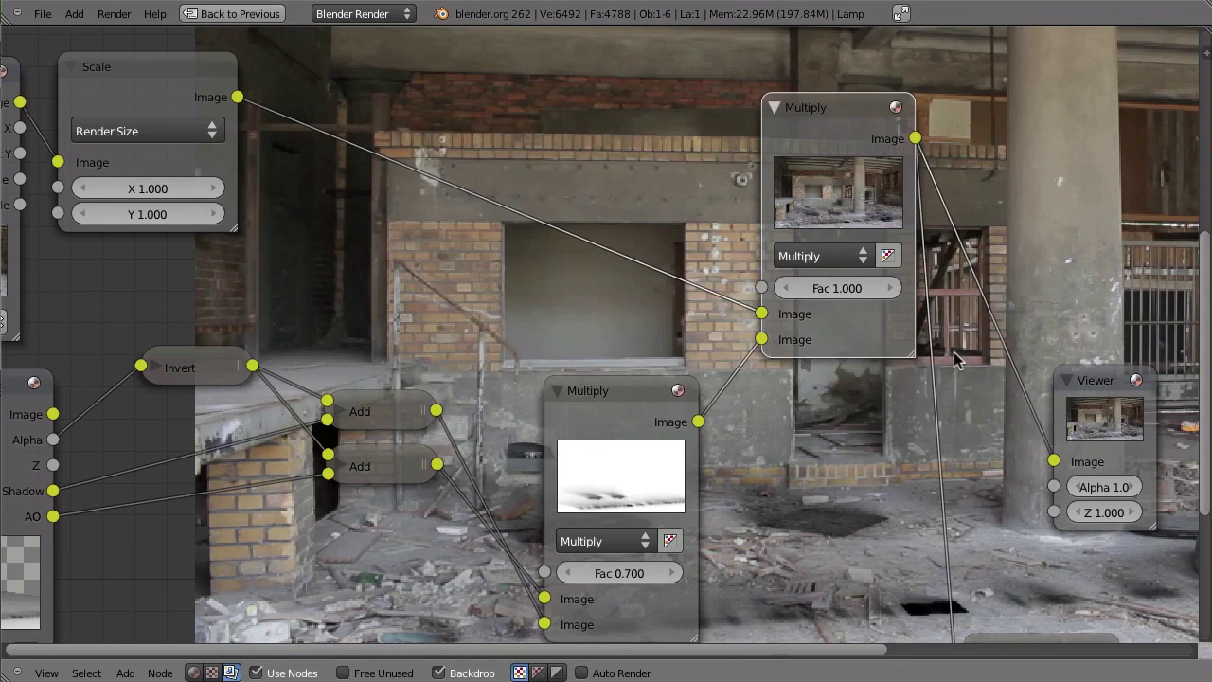
{"action": "left_click", "coordinate": [785, 288]}
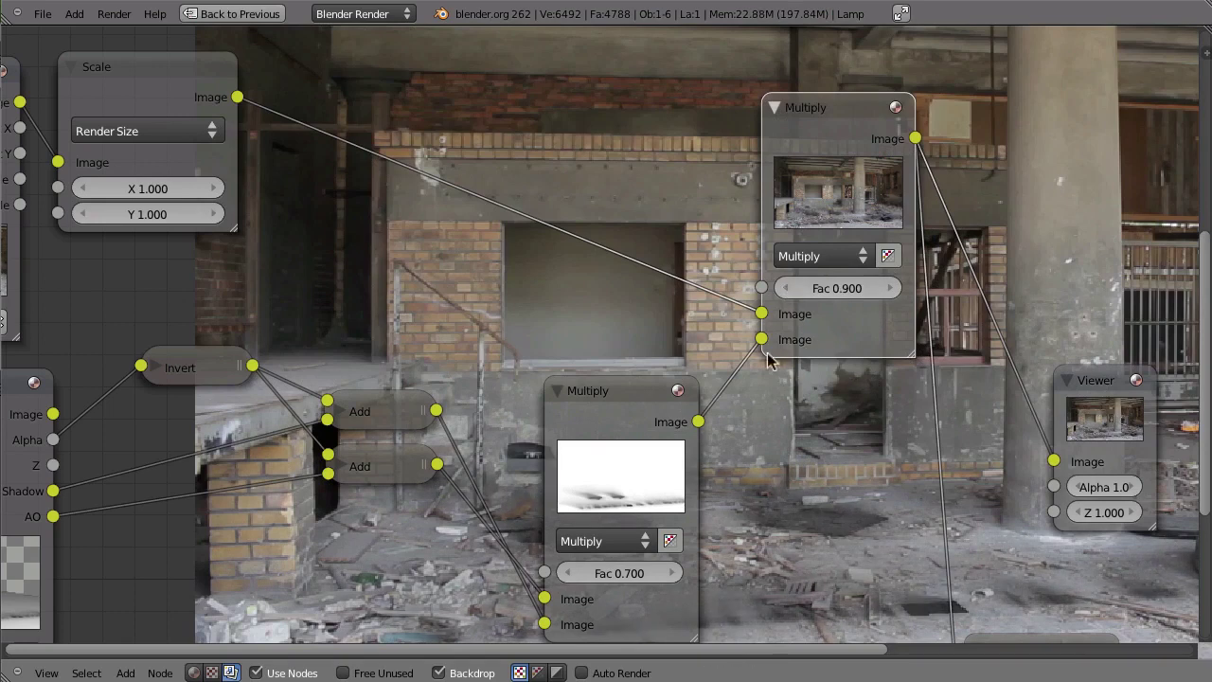
Preview the AlphaOver node's output in the backdrop to inspect the combined composite
{"action": "middle_click_drag", "start_coordinate": [874, 522], "coordinate": [810, 320]}
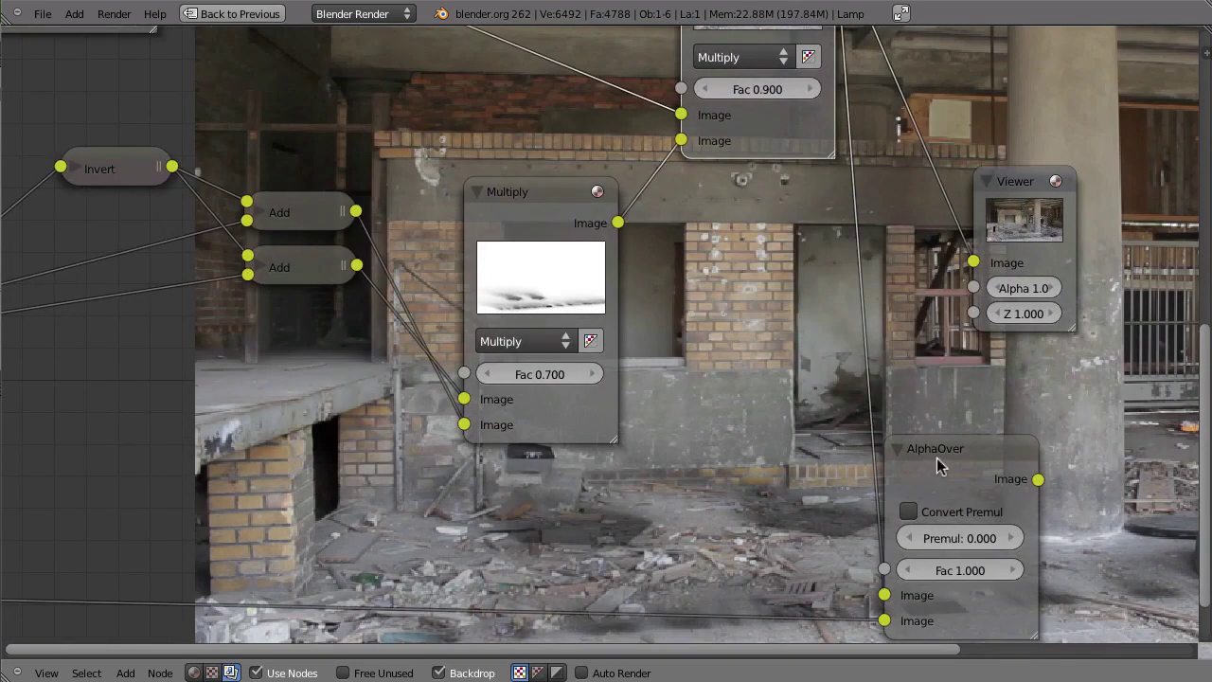
{"action": "left_click", "coordinate": [936, 457], "text": "ctrl+shift"}
{"action": "middle_click_drag", "start_coordinate": [768, 426], "coordinate": [863, 282]}
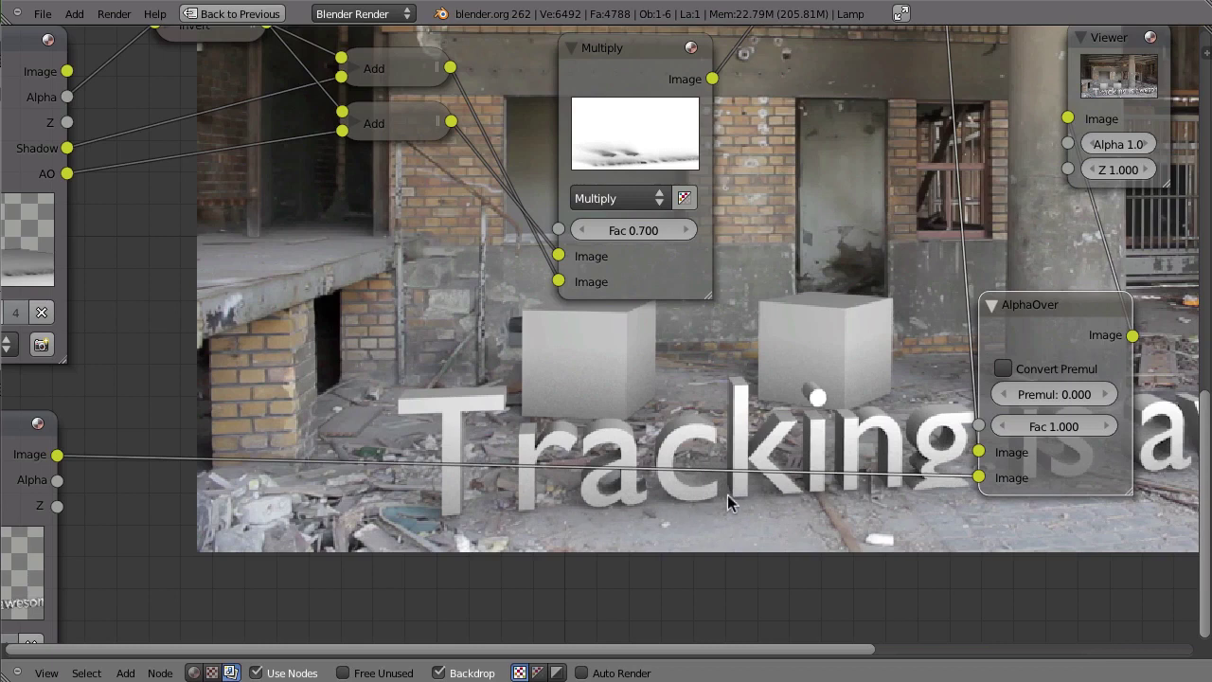
Lower the "Tracking is awesome" text along the Z axis toward the ground line in the front orthographic view
{"action": "key", "text": "ctrl+Up"}
{"action": "key", "text": "ctrl+Up"}
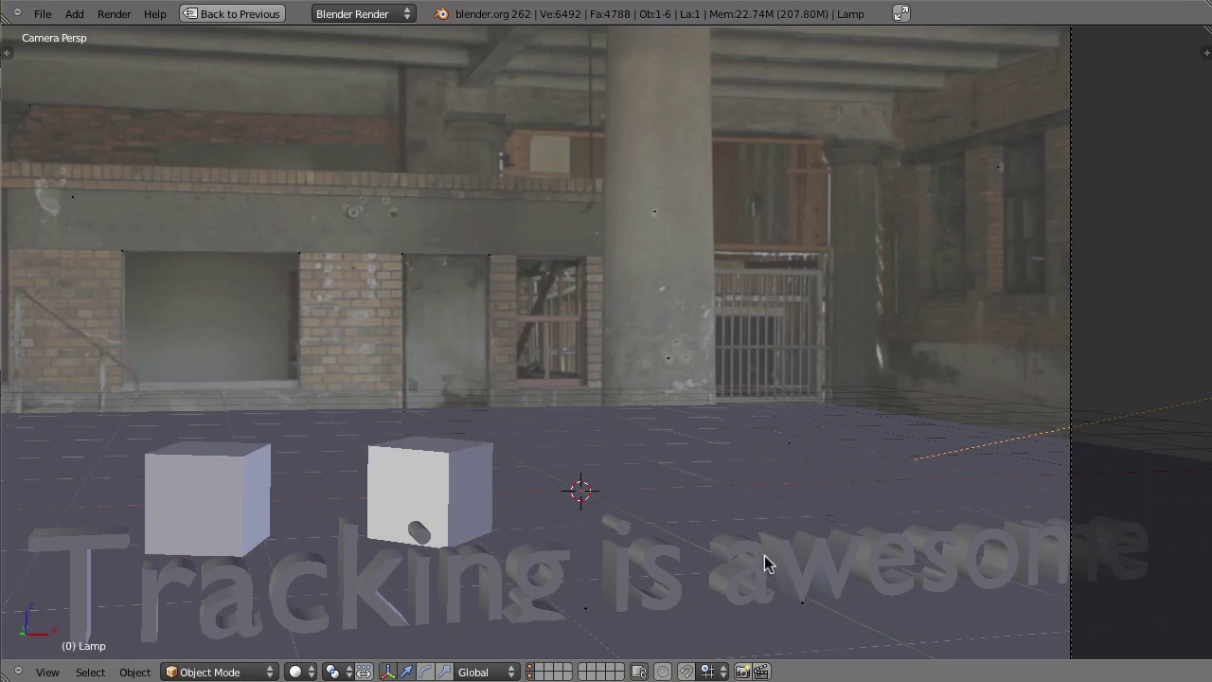
{"action": "key", "text": "KP_1"}
{"action": "key", "text": "KP_5"}
{"action": "key", "text": "Home"}
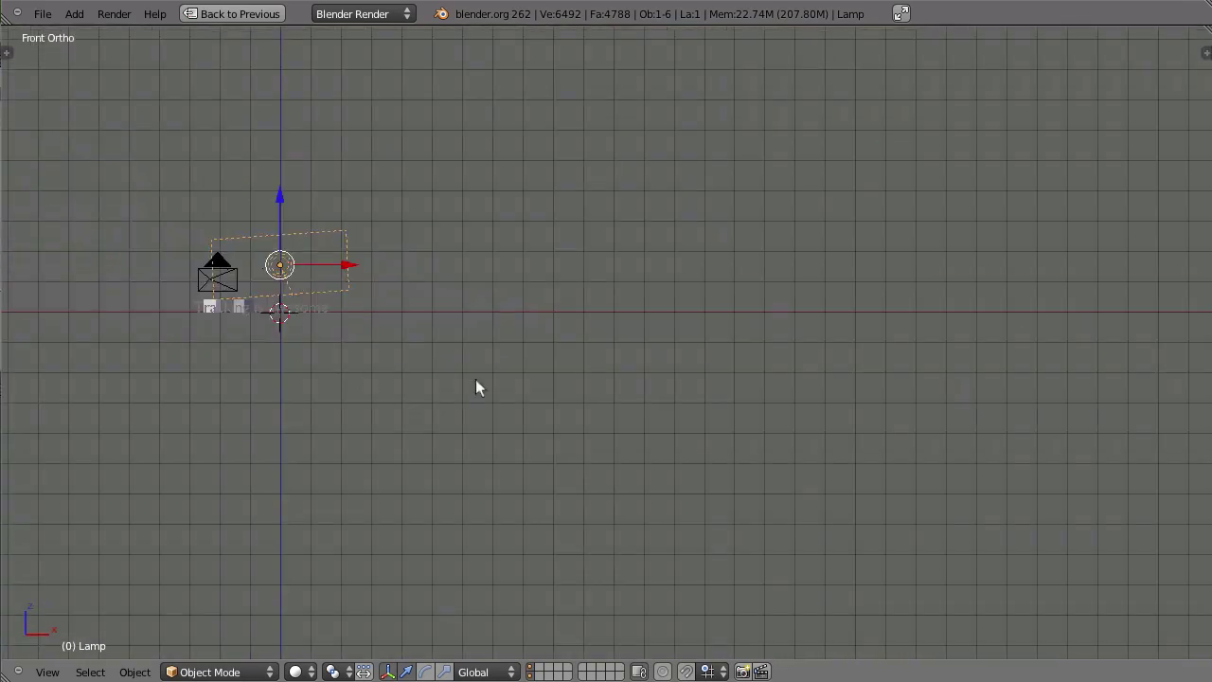
{"action": "scroll", "coordinate": [482, 360], "scroll_direction": "up", "scroll_amount": 3}
{"action": "scroll", "coordinate": [386, 409], "scroll_direction": "up", "scroll_amount": 10}
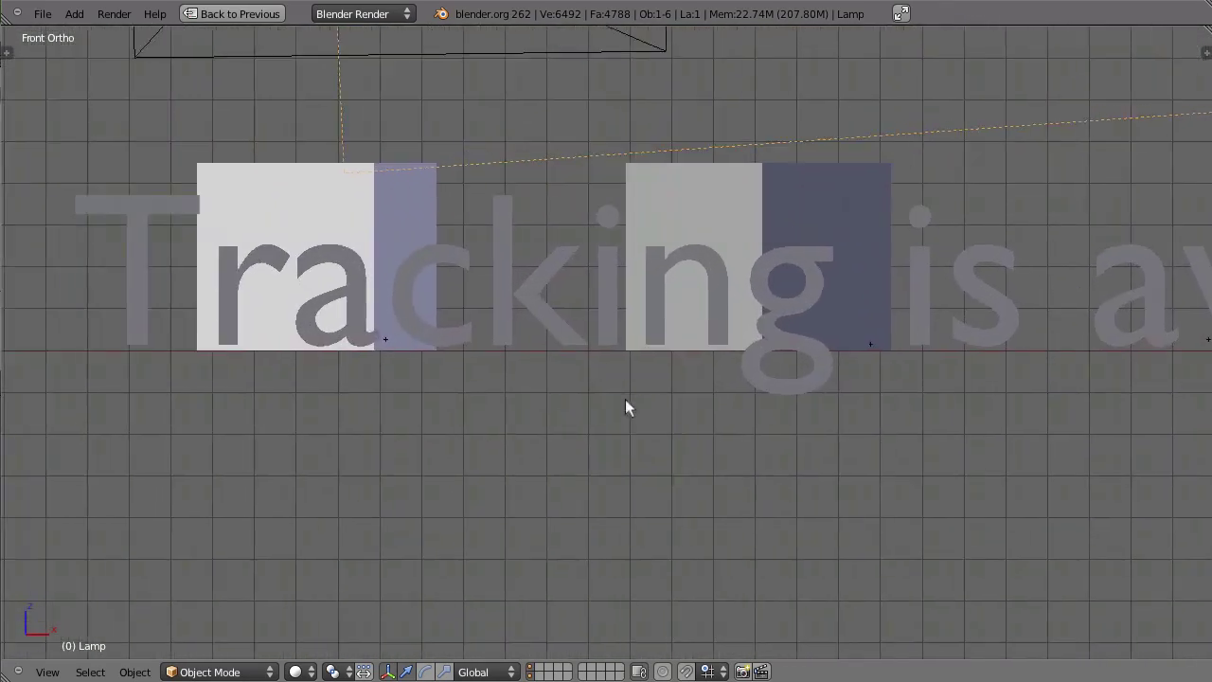
{"action": "right_click", "coordinate": [529, 279]}
{"action": "middle_click_drag", "start_coordinate": [528, 279], "coordinate": [619, 310], "text": "shift"}
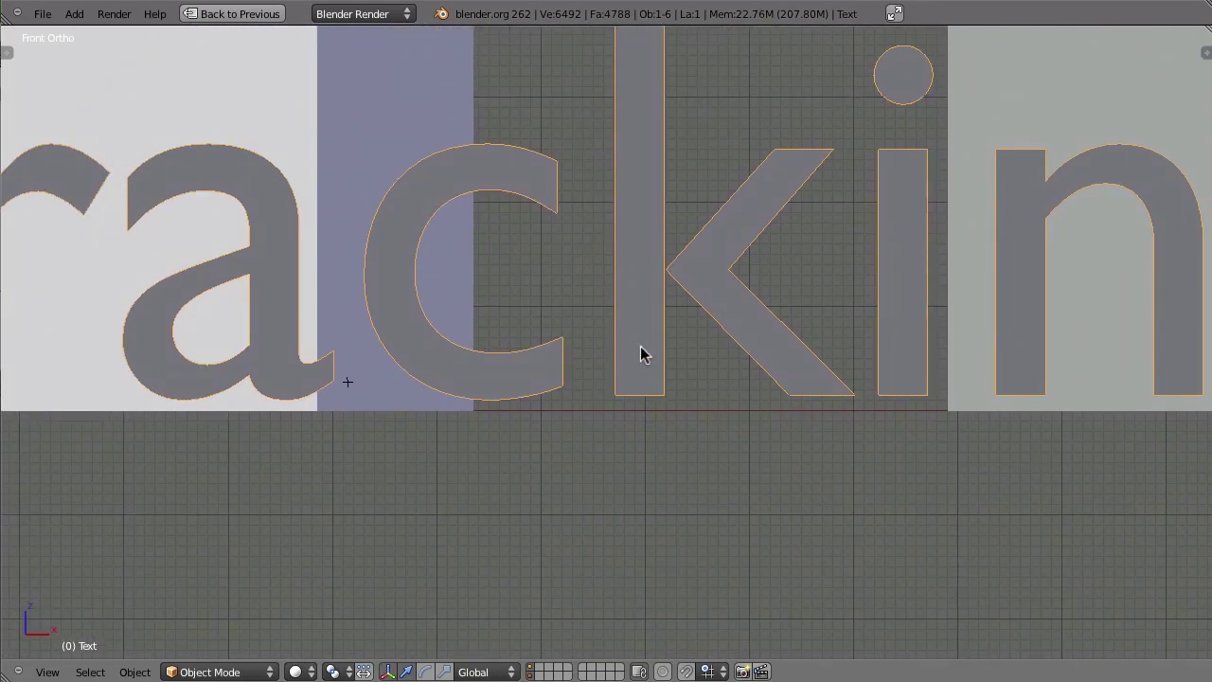
{"action": "key", "text": "g"}
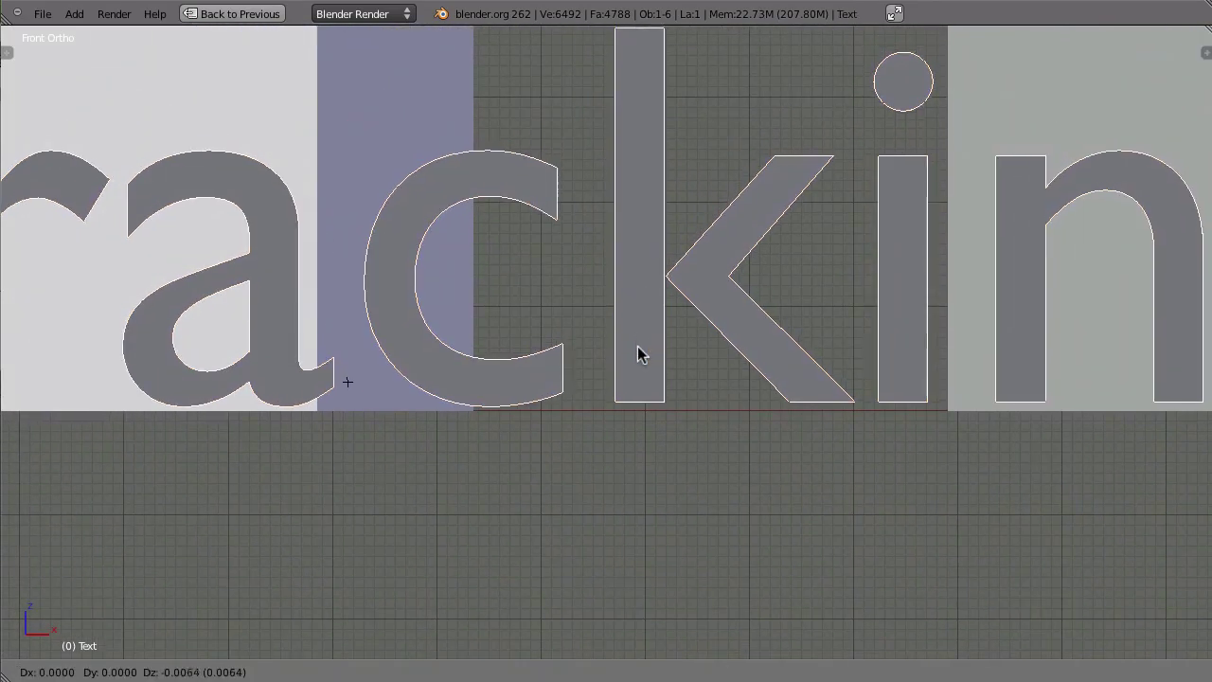
{"action": "left_click", "coordinate": [631, 419]}
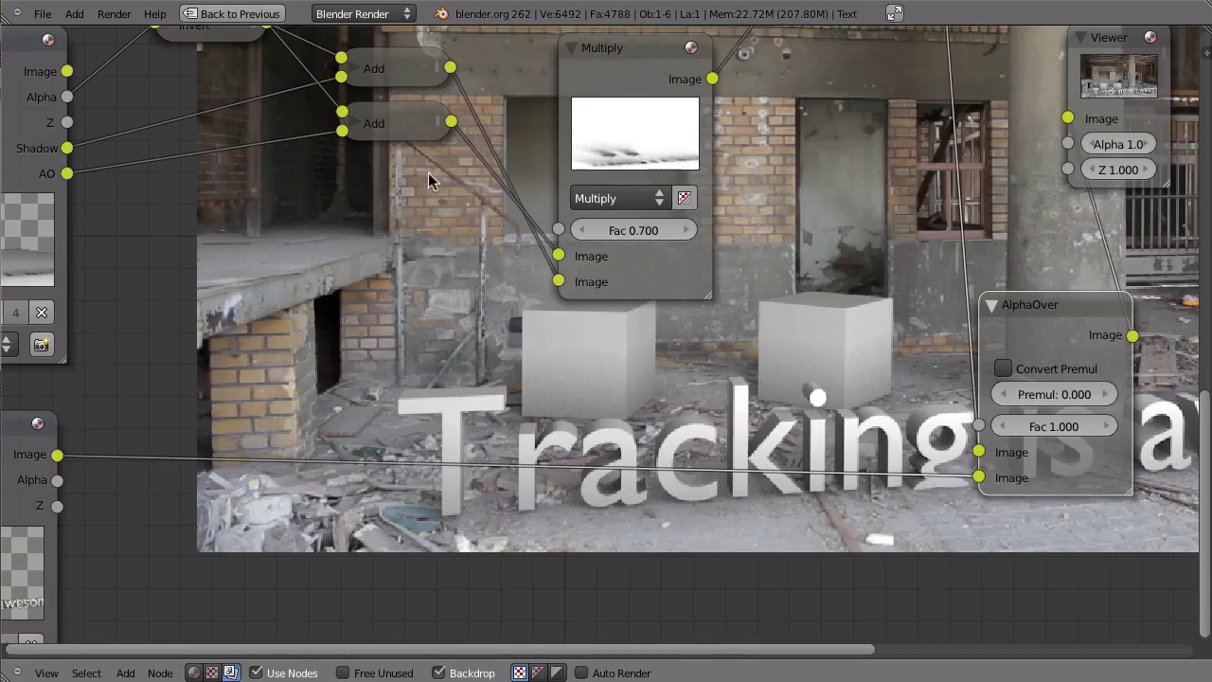
Render the current frame again and return to the full node tree
{"action": "key", "text": "F12"}
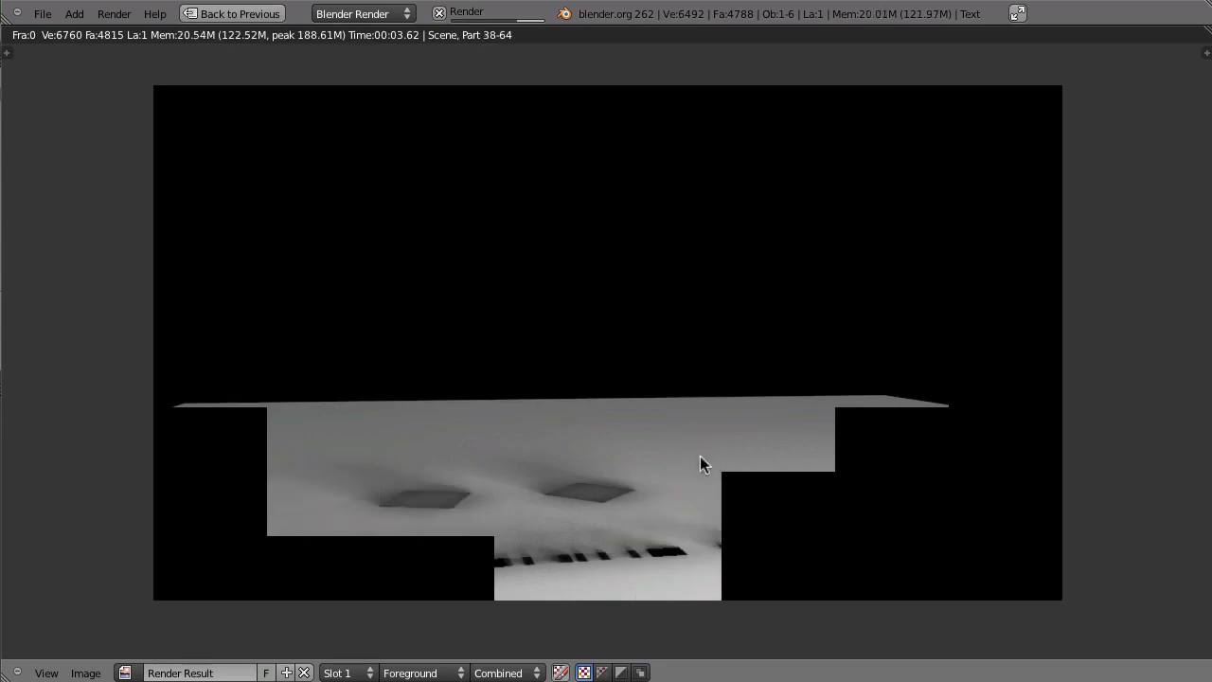
{"action": "key", "text": "Escape"}
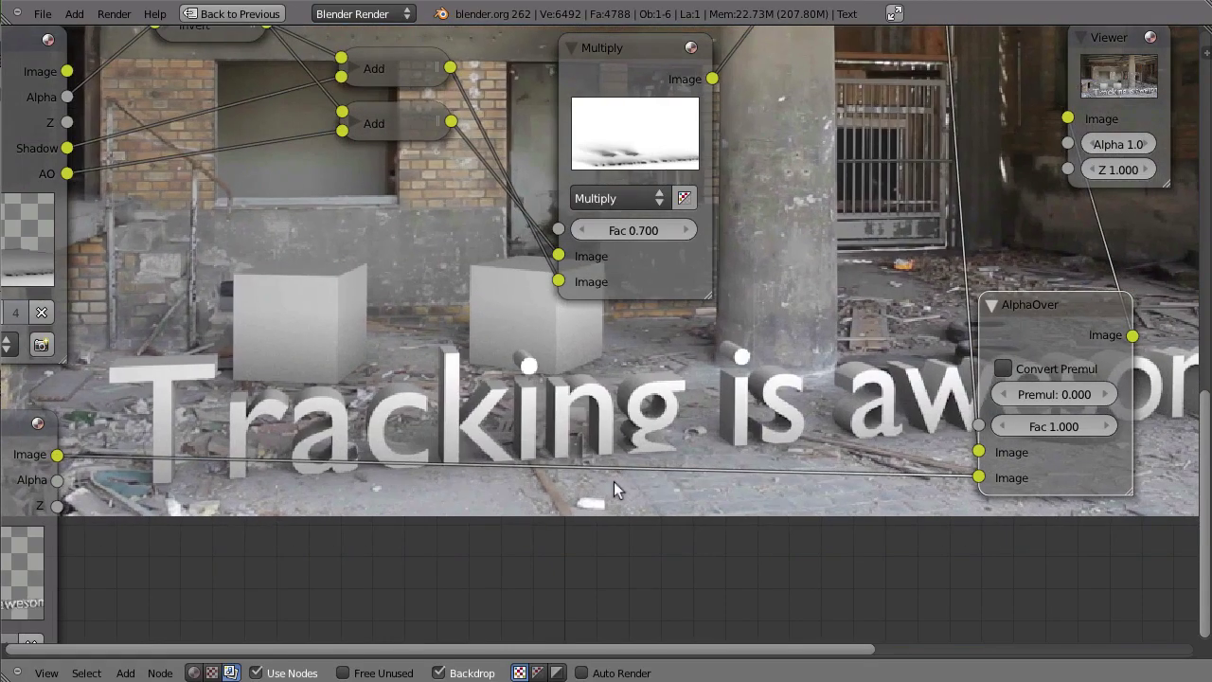
{"action": "key", "text": "Home"}
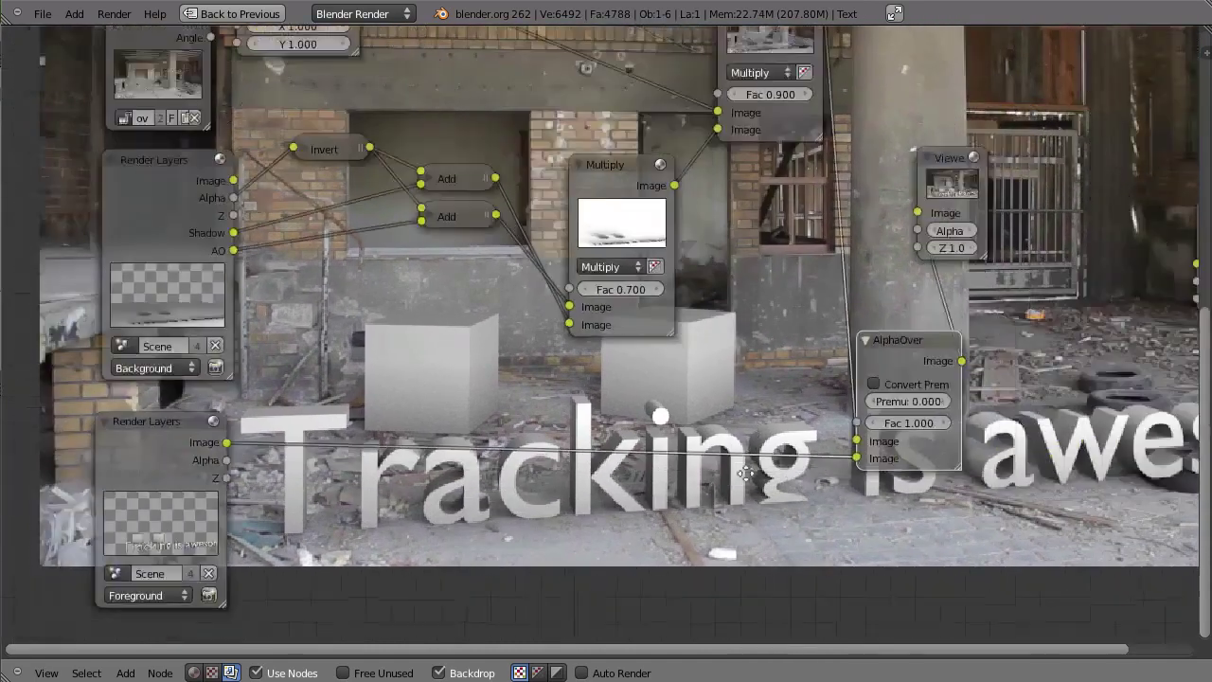
Collapse the shadow and AO Multiply node and space out the Viewer and AlphaOver nodes to make room
{"action": "left_click_drag", "start_coordinate": [627, 291], "coordinate": [594, 275]}
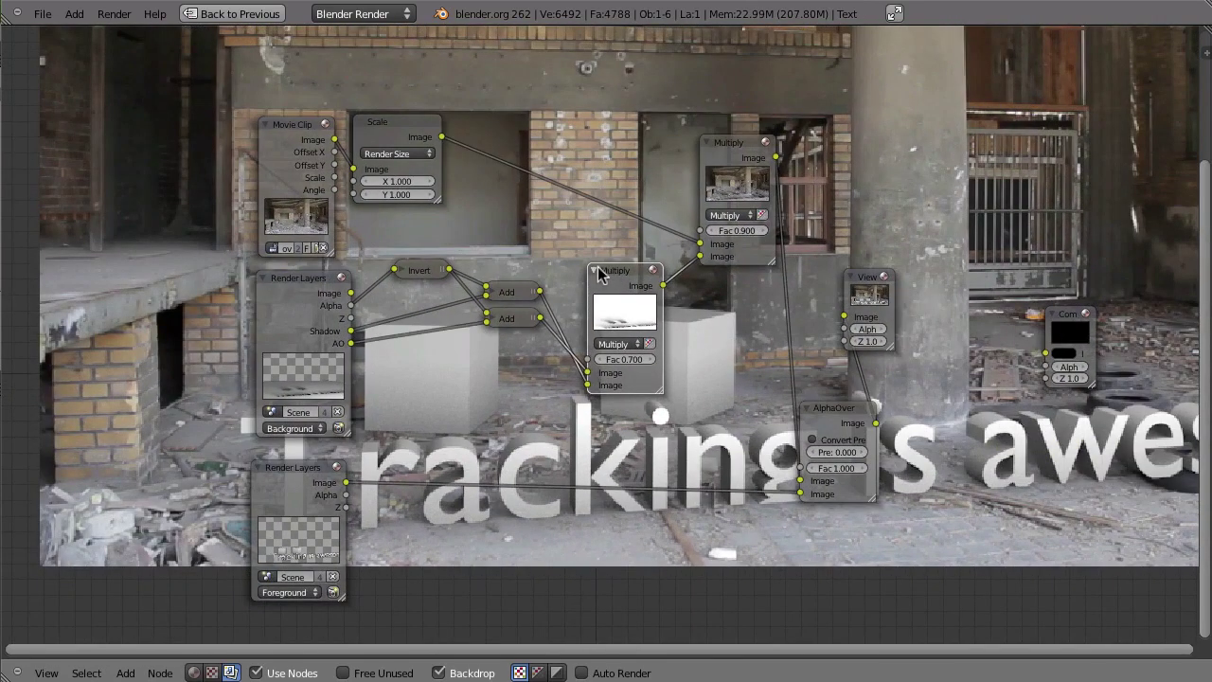
{"action": "left_click", "coordinate": [596, 269]}
{"action": "left_click_drag", "start_coordinate": [873, 292], "coordinate": [1070, 253]}
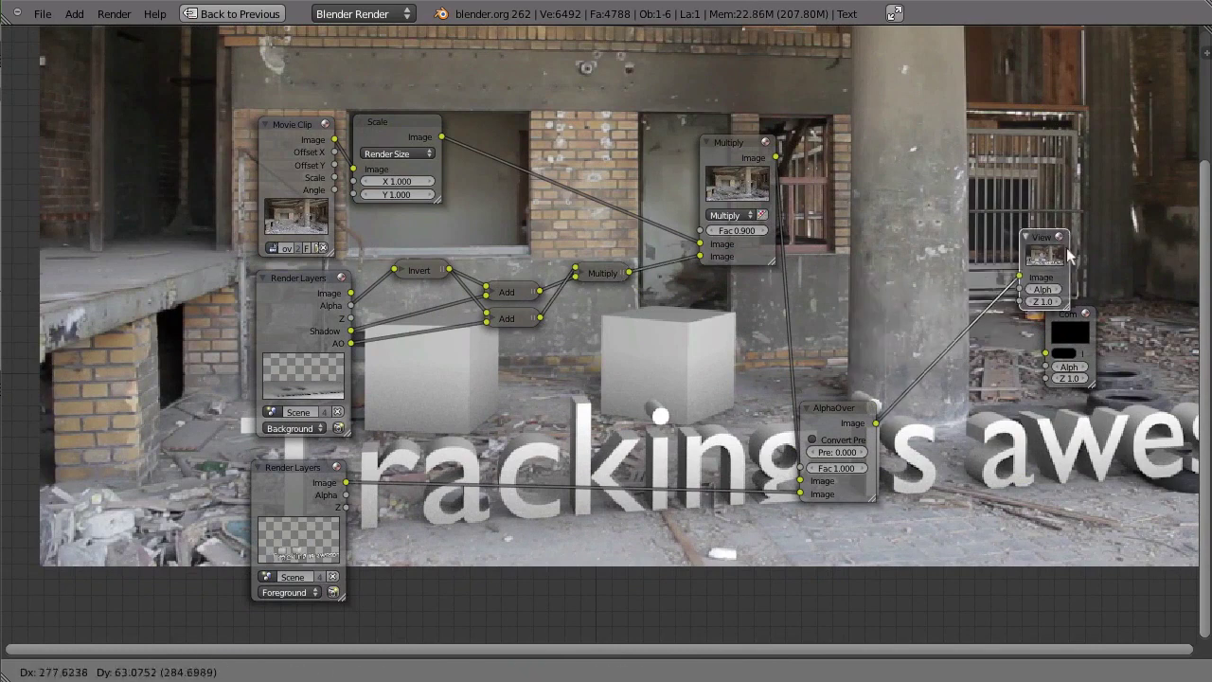
{"action": "left_click_drag", "start_coordinate": [838, 408], "coordinate": [942, 386]}
{"action": "middle_click_drag", "start_coordinate": [830, 508], "coordinate": [898, 559], "text": "alt"}
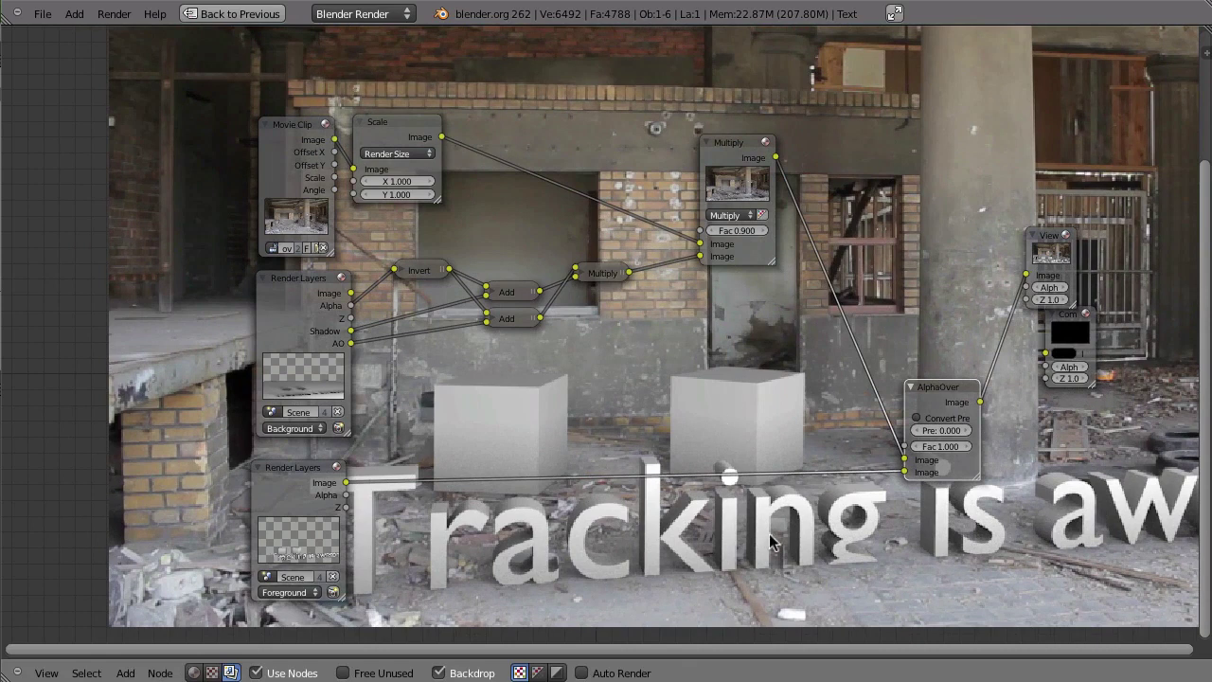
Insert an RGB Curves node between the Foreground Render Layers node and the AlphaOver node
{"action": "middle_click_drag", "start_coordinate": [772, 542], "coordinate": [758, 474]}
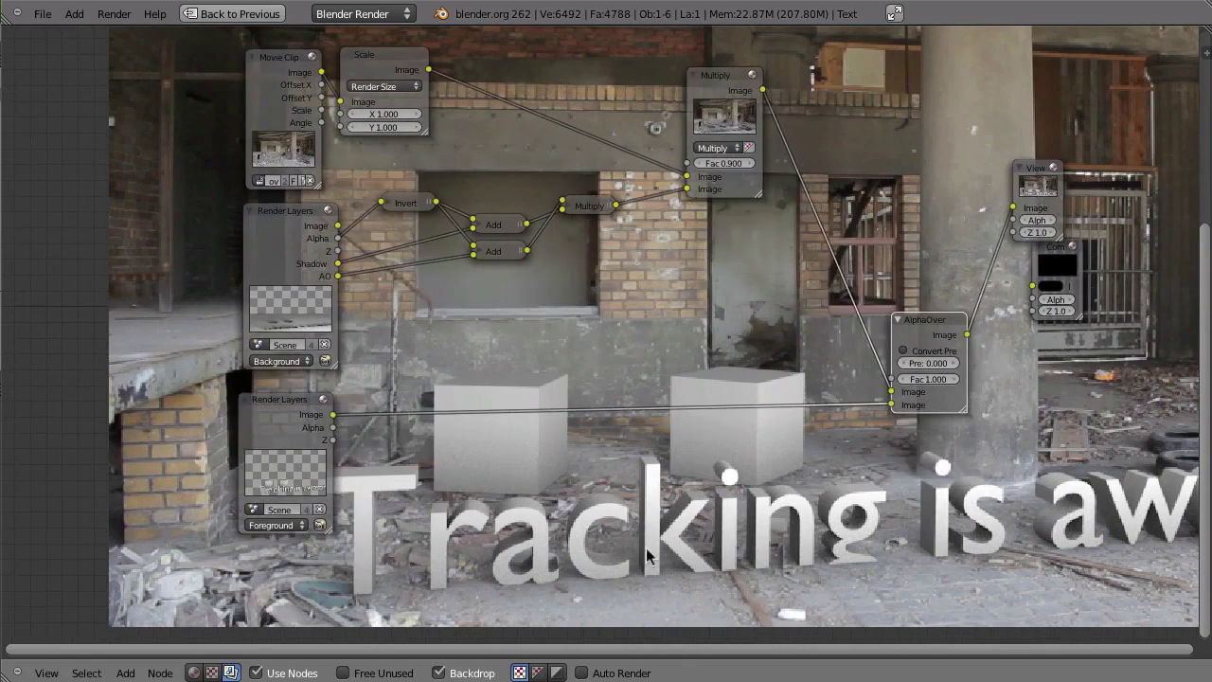
{"action": "key", "text": "shift+a"}
{"action": "mouse_move", "coordinate": [530, 470]}
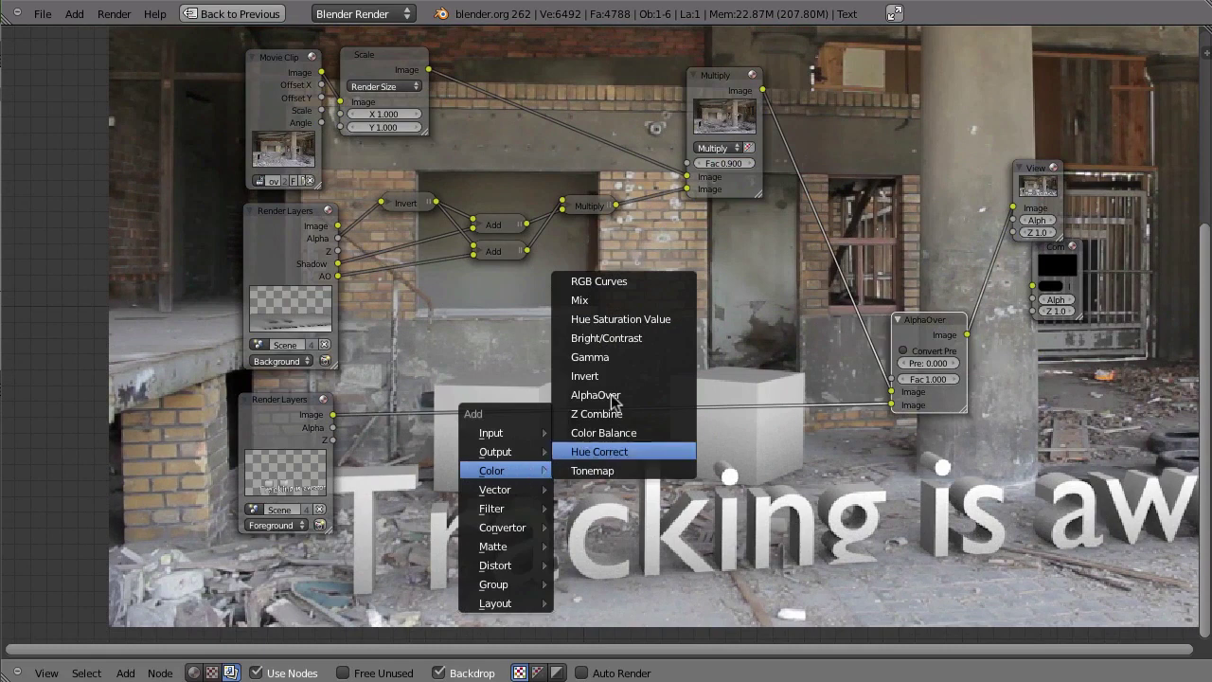
{"action": "left_click", "coordinate": [601, 281]}
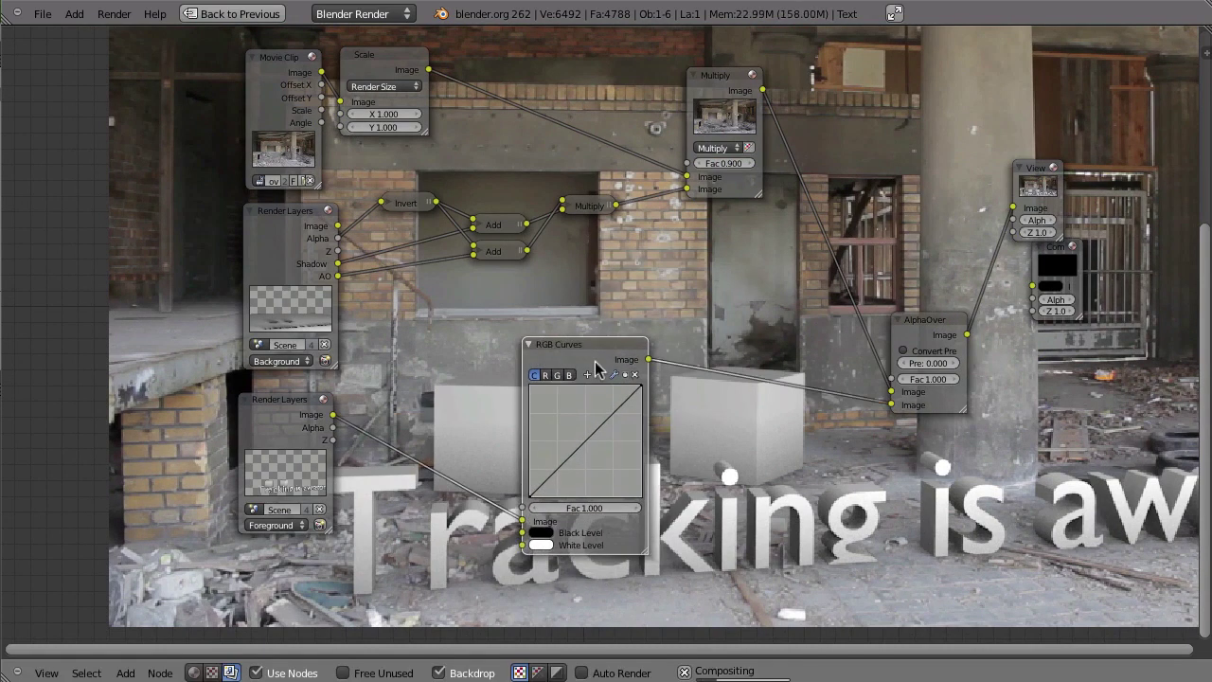
{"action": "left_click", "coordinate": [474, 366]}
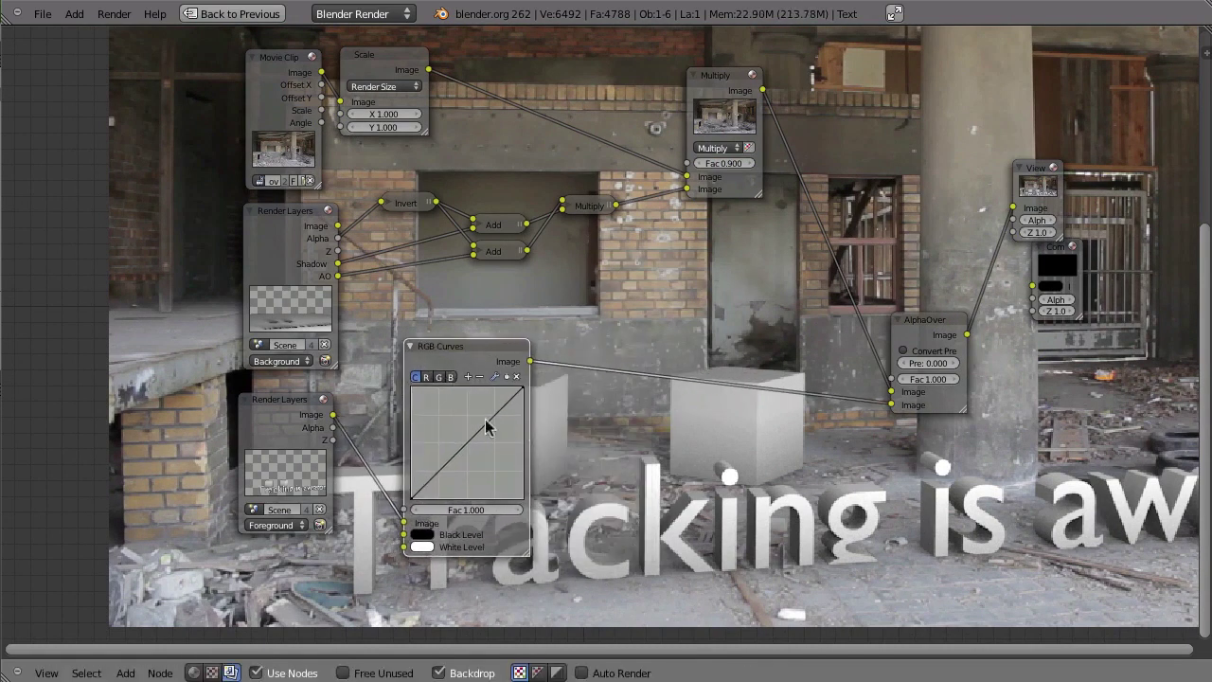
Darken the foreground by pulling the combined channel's curve down near its upper end in the RGB Curves node
{"action": "left_click", "coordinate": [426, 376]}
{"action": "scroll", "coordinate": [476, 419], "scroll_direction": "up", "scroll_amount": 4}
{"action": "left_click", "coordinate": [360, 413]}
{"action": "left_click_drag", "start_coordinate": [361, 409], "coordinate": [360, 406]}
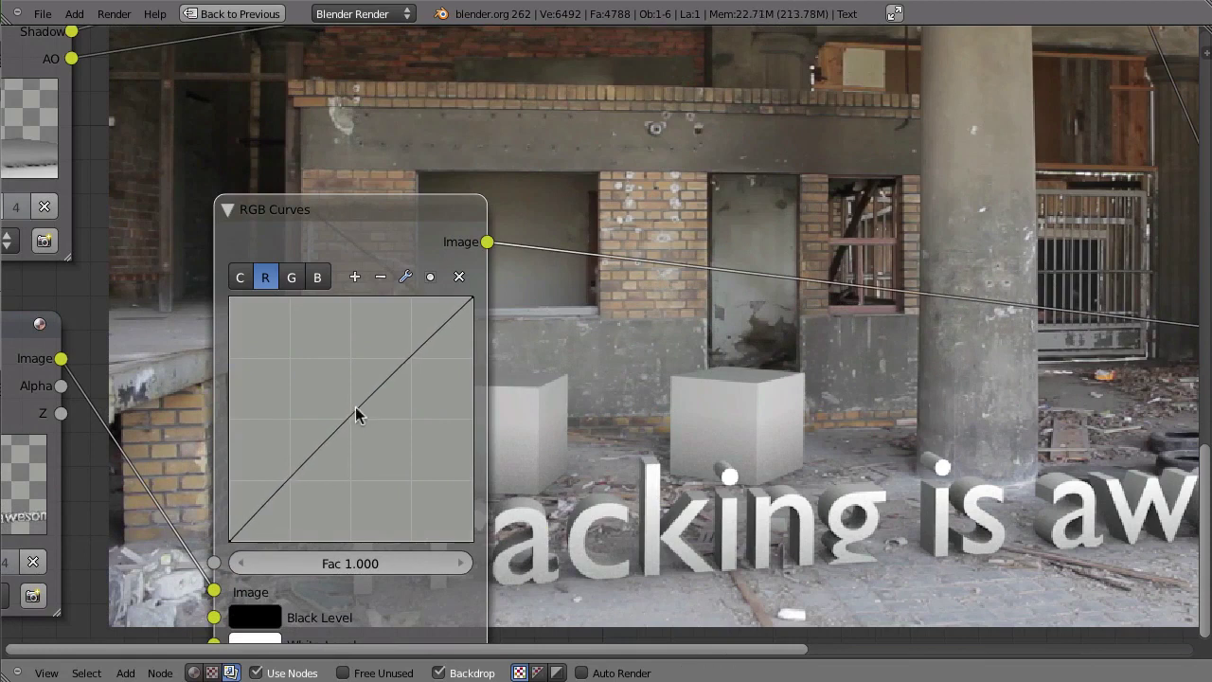
{"action": "left_click", "coordinate": [240, 280]}
{"action": "left_click_drag", "start_coordinate": [453, 329], "coordinate": [436, 345]}
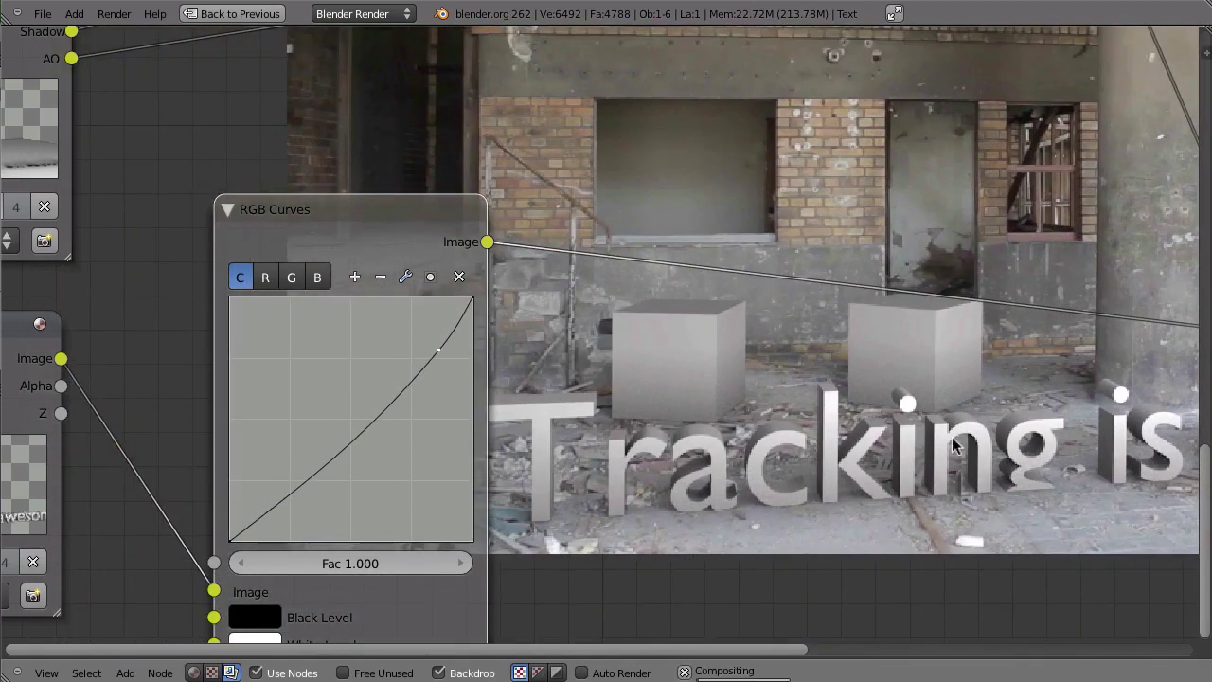
Move the Scale node aside and insert a Movie Distortion node set to Undistort between the Movie Clip and Scale nodes
{"action": "key", "text": "Home"}
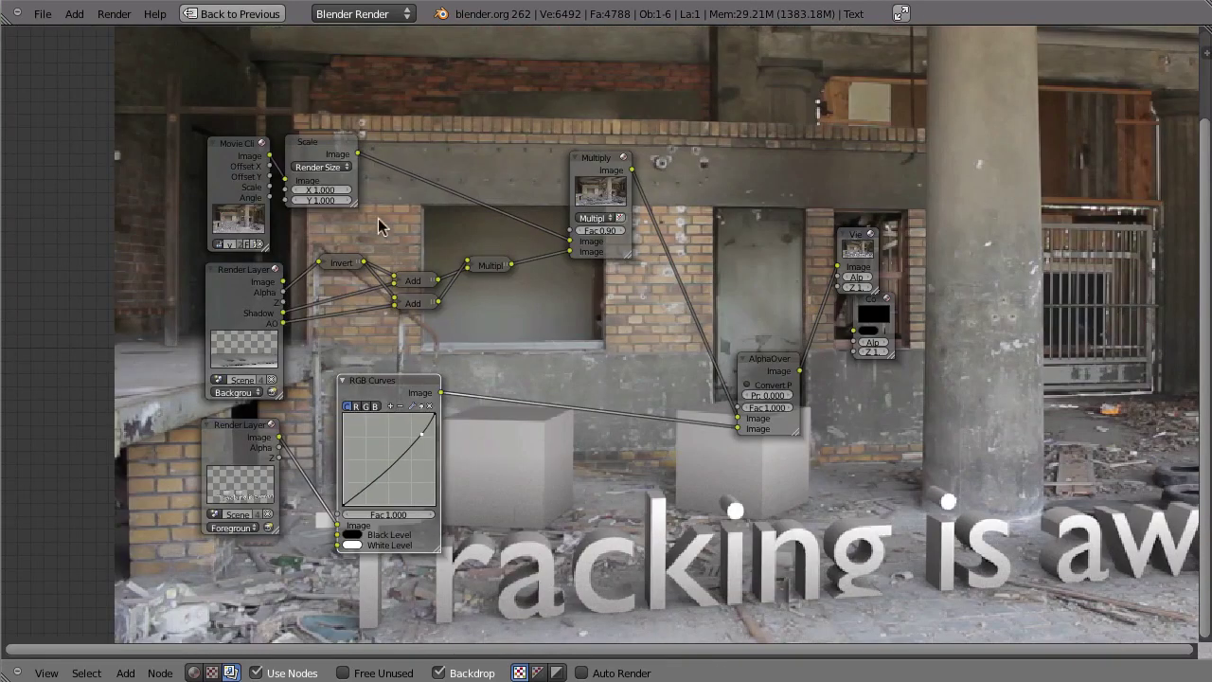
{"action": "left_click_drag", "start_coordinate": [322, 152], "coordinate": [449, 148]}
{"action": "key", "text": "shift+a"}
{"action": "mouse_move", "coordinate": [321, 87]}
{"action": "mouse_move", "coordinate": [289, 185]}
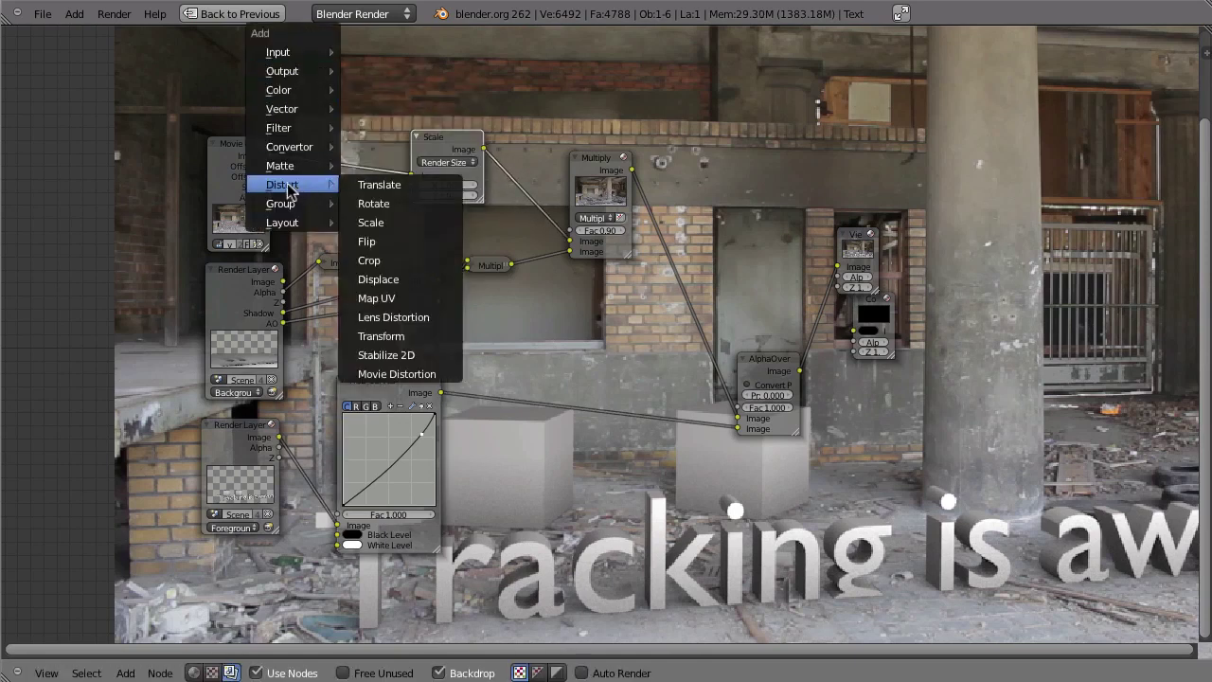
{"action": "left_click", "coordinate": [417, 374]}
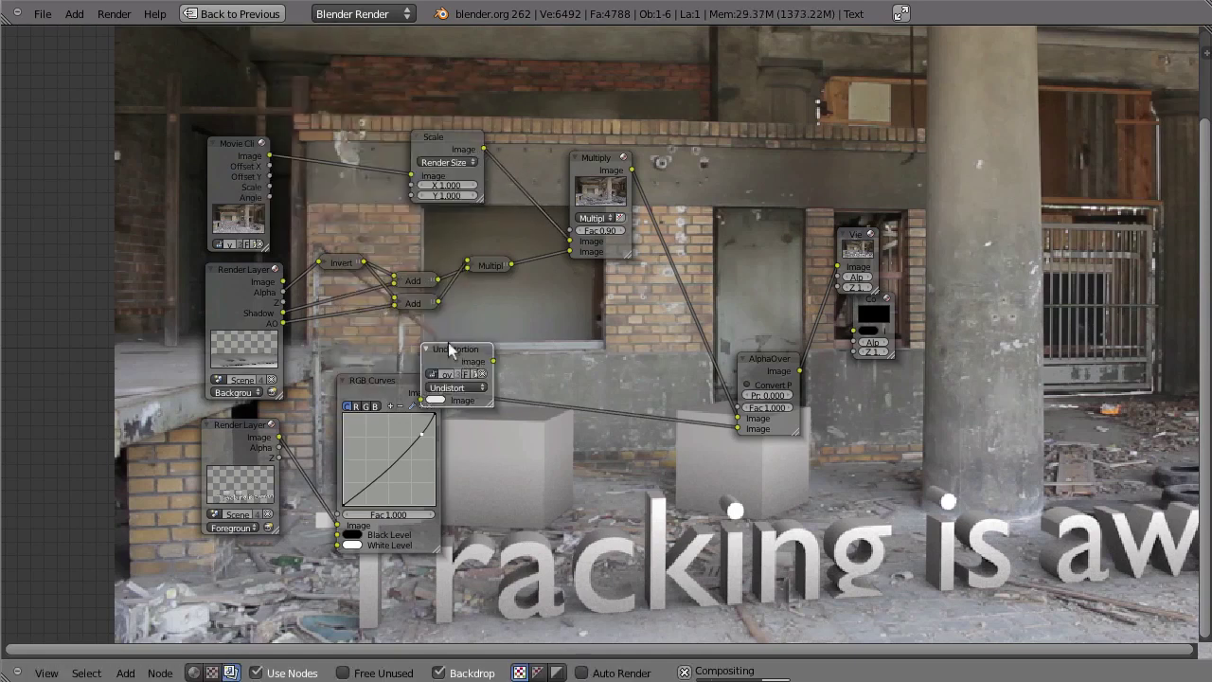
{"action": "left_click", "coordinate": [332, 156]}
{"action": "mouse_move", "coordinate": [332, 156]}
{"action": "left_mouse_down"}
{"action": "mouse_move", "coordinate": [293, 153]}
{"action": "mouse_move", "coordinate": [325, 157]}
{"action": "left_mouse_up"}
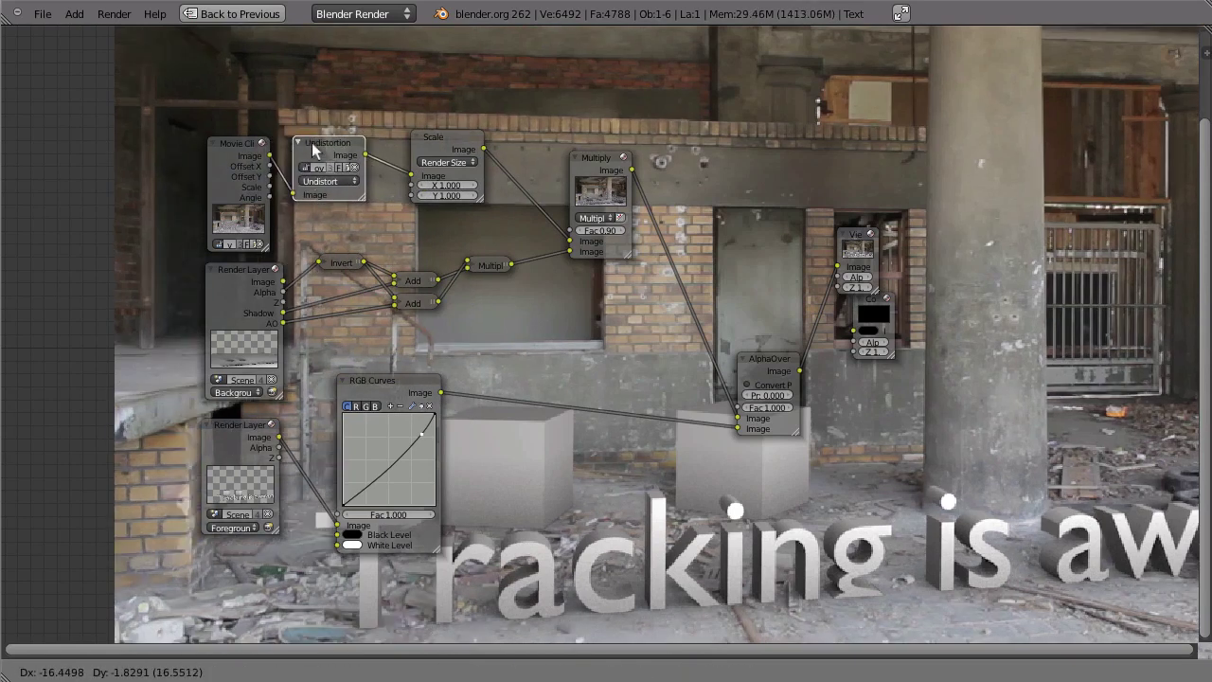
Leave the compositor, maximize the movie clip editor and scrub the MVI_4005.mov footage to frame 100
{"action": "key", "text": "alt+a"}
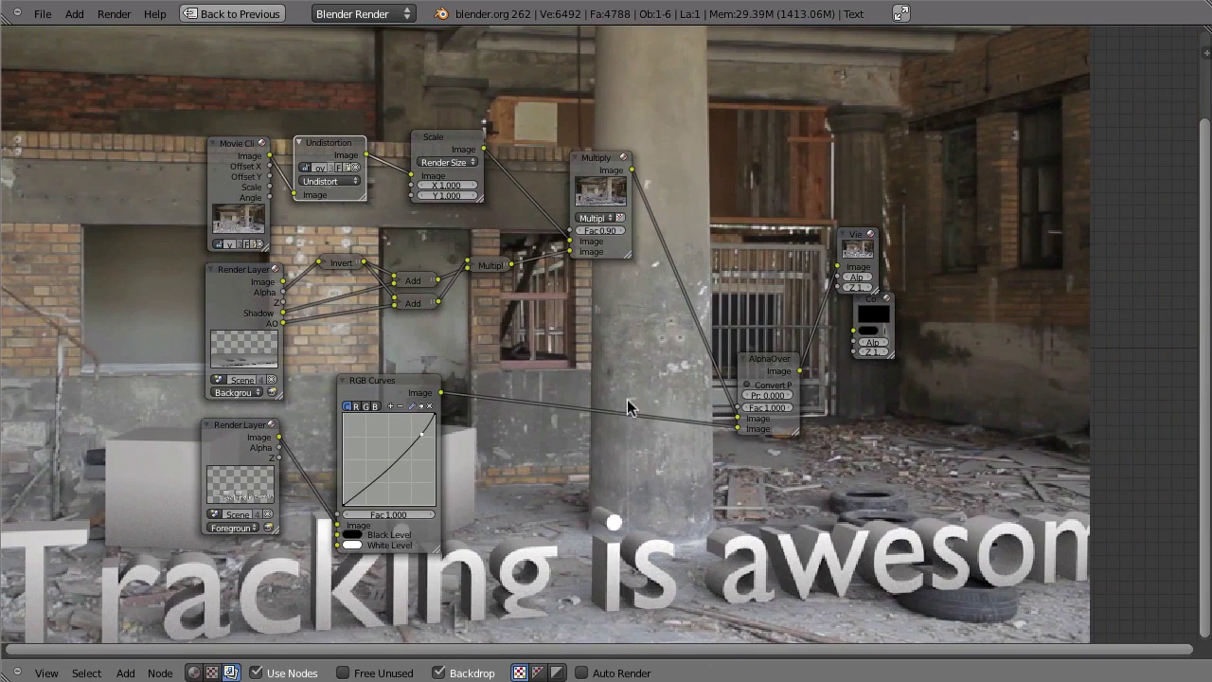
{"action": "key", "text": "ctrl+Up"}
{"action": "key", "text": "ctrl+Right"}
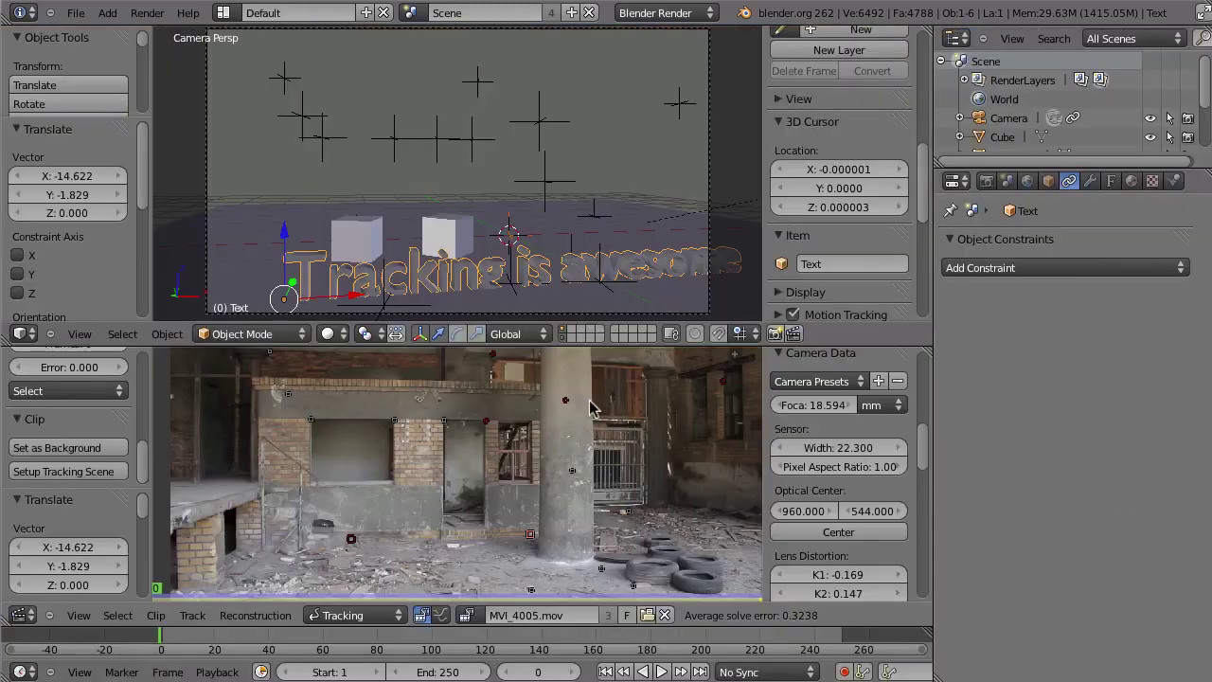
{"action": "key", "text": "ctrl+Up"}
{"action": "key", "text": "f"}
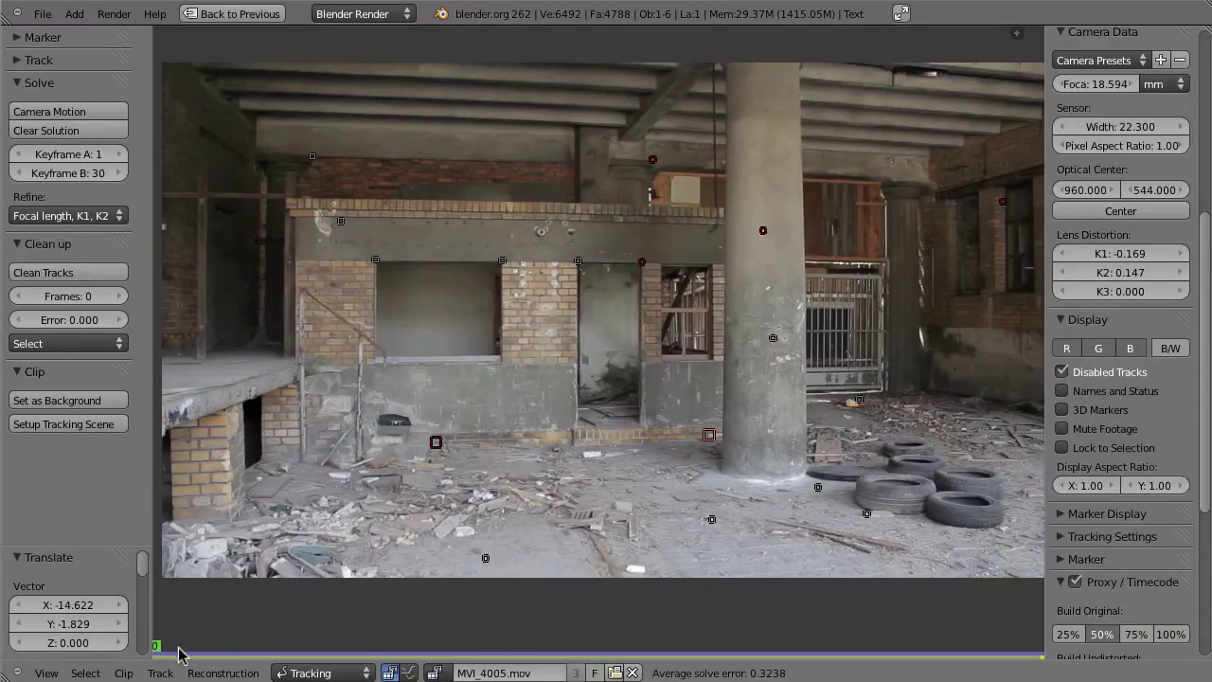
{"action": "left_click_drag", "start_coordinate": [179, 653], "coordinate": [500, 663]}
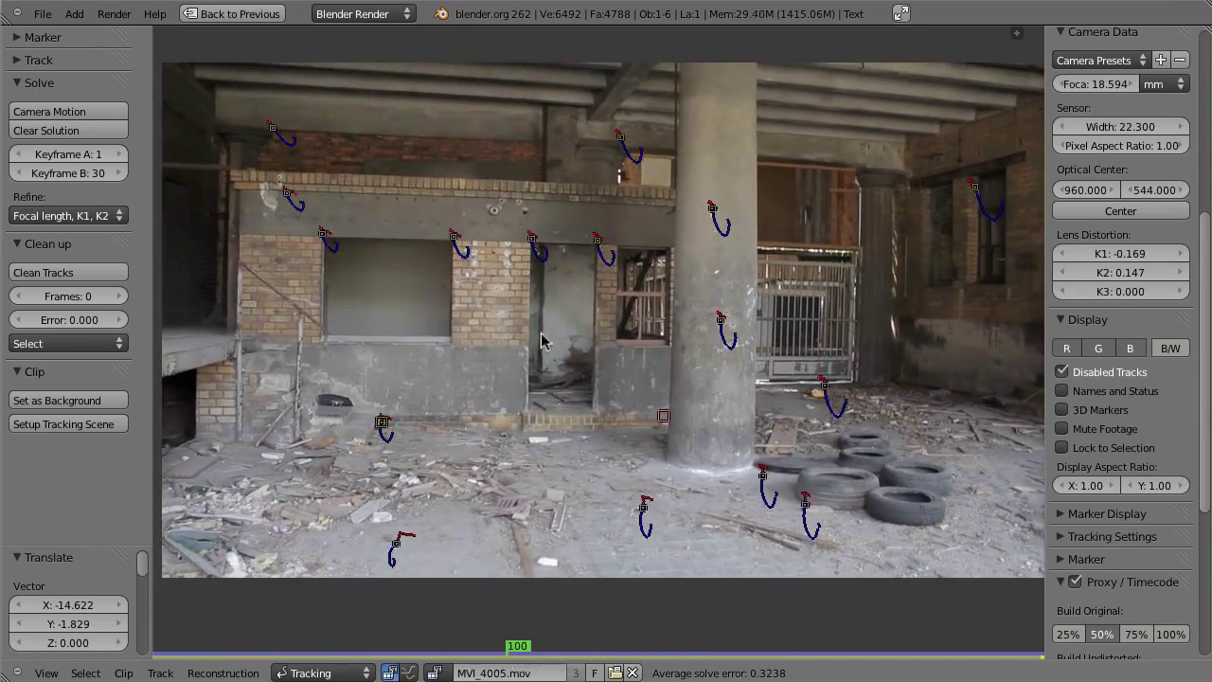
Examine the track marker at the wall's base beside the column, stepping back from frame 100 to frame 94
{"action": "scroll", "coordinate": [527, 369], "scroll_direction": "up", "scroll_amount": 5}
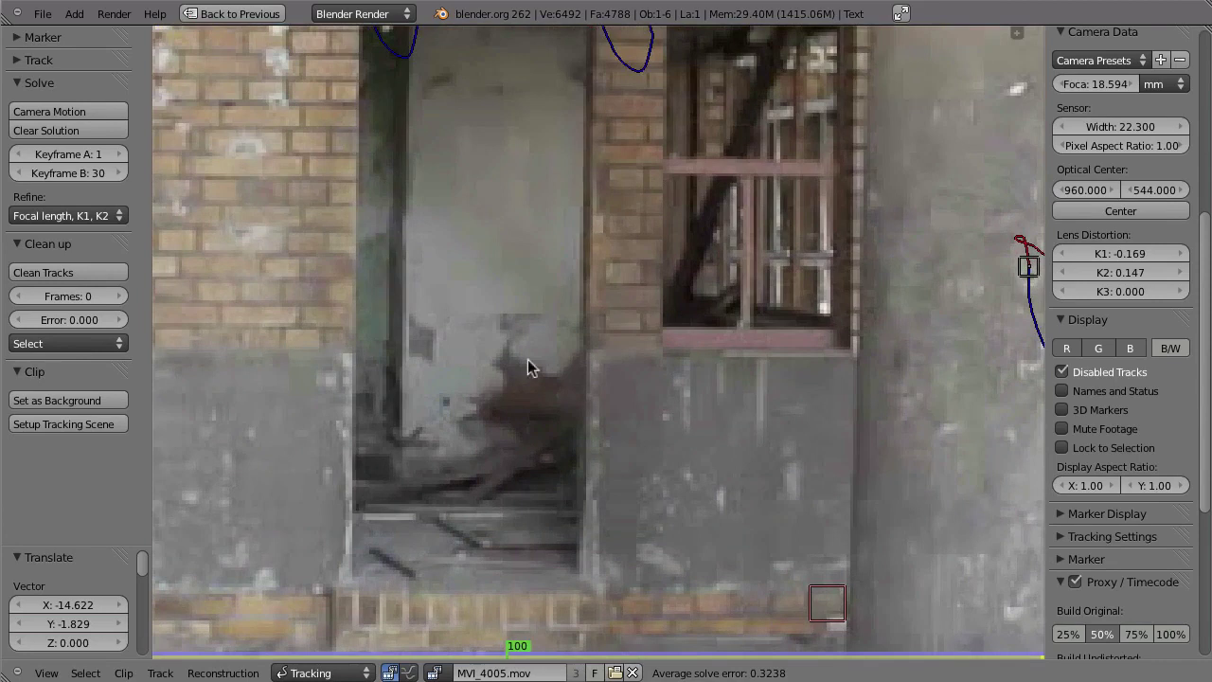
{"action": "middle_click_drag", "start_coordinate": [527, 359], "coordinate": [518, 296]}
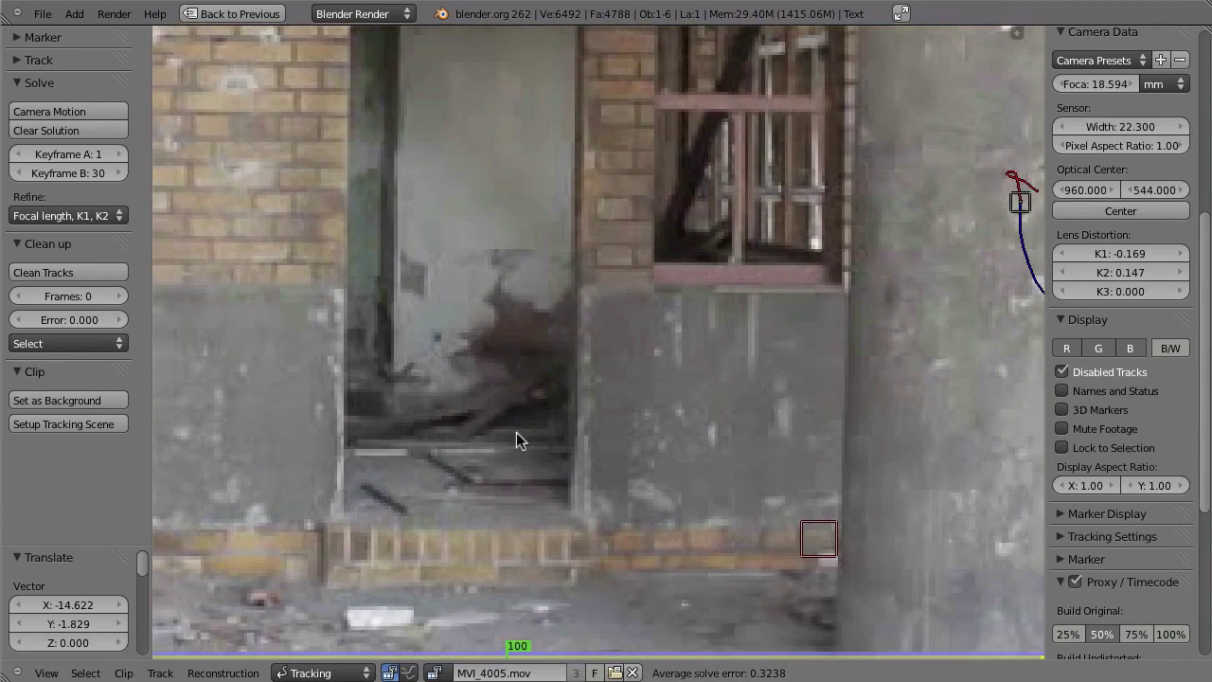
{"action": "key", "text": "Left"}
{"action": "key", "text": "Left"}
{"action": "key", "text": "Left"}
{"action": "key", "text": "Left"}
{"action": "key", "text": "Left"}
{"action": "key", "text": "Left"}
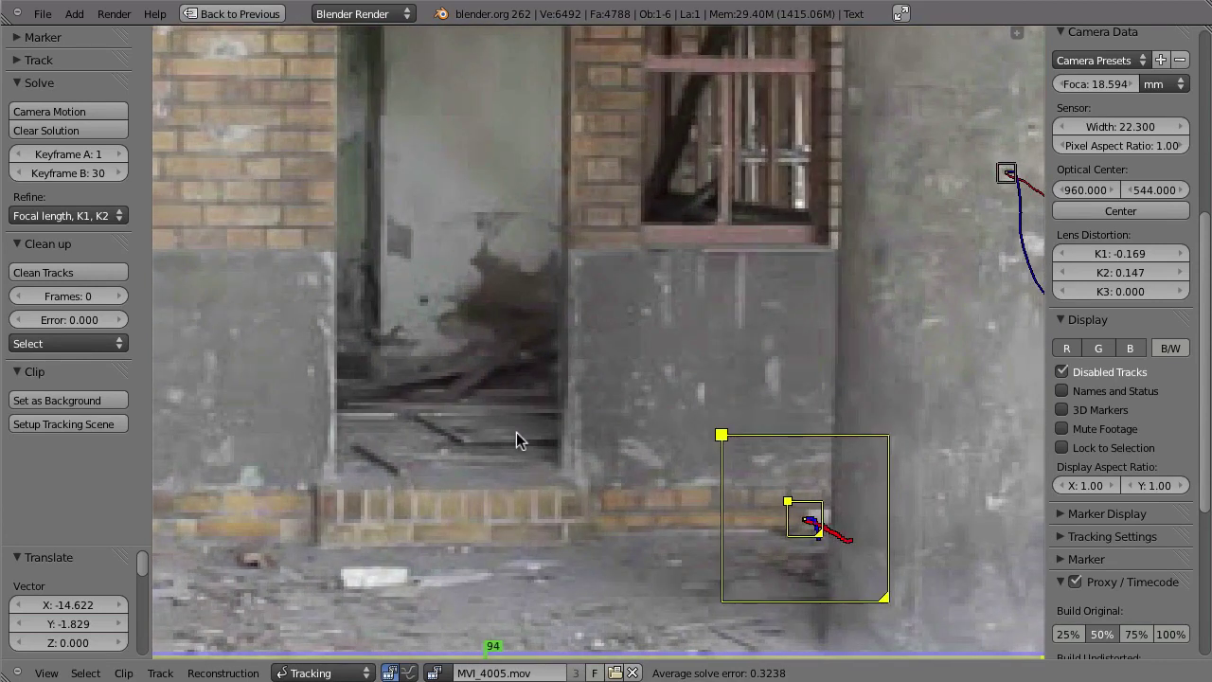
Play the footage forward and backward and scrub to frame 189 to examine how the column covers the tracked wall-base corner
{"action": "key", "text": "alt+a"}
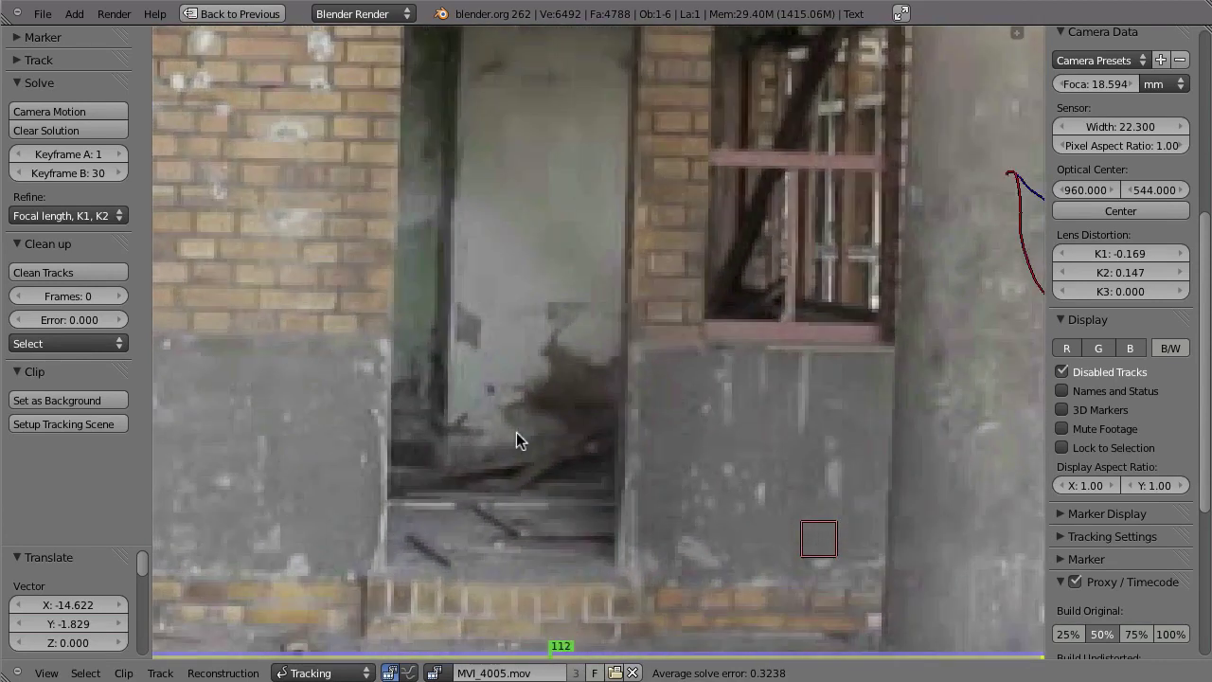
{"action": "key", "text": "alt+shift+a"}
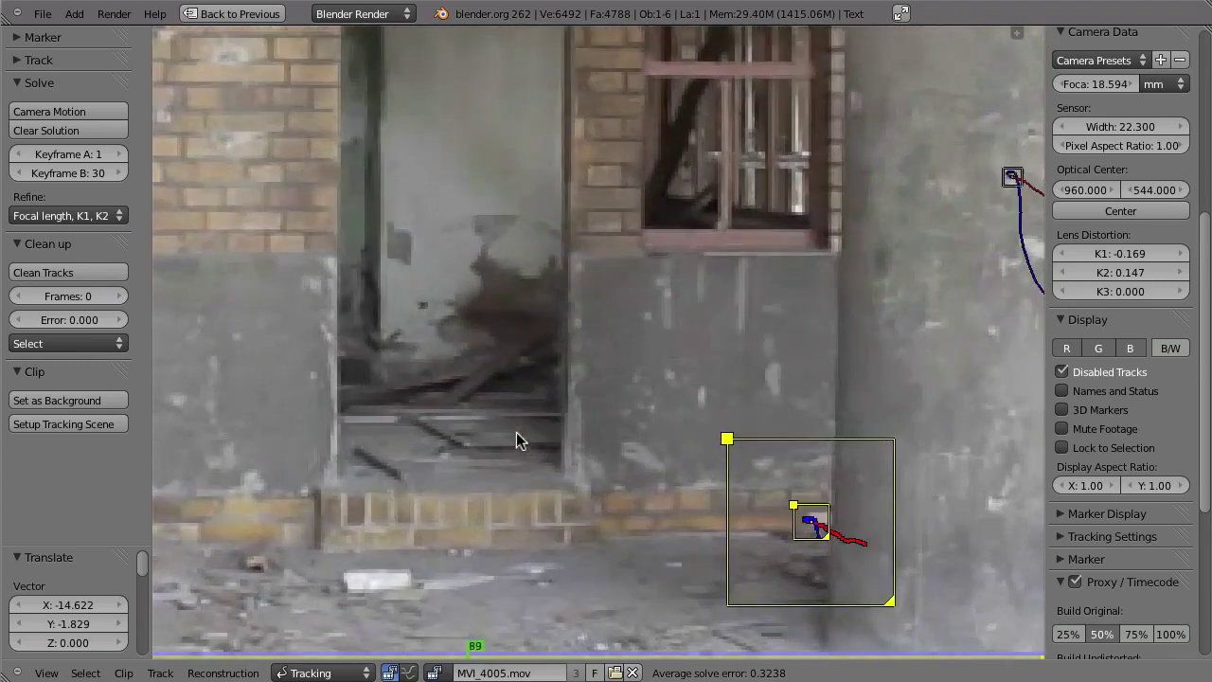
{"action": "key", "text": "alt+shift+a"}
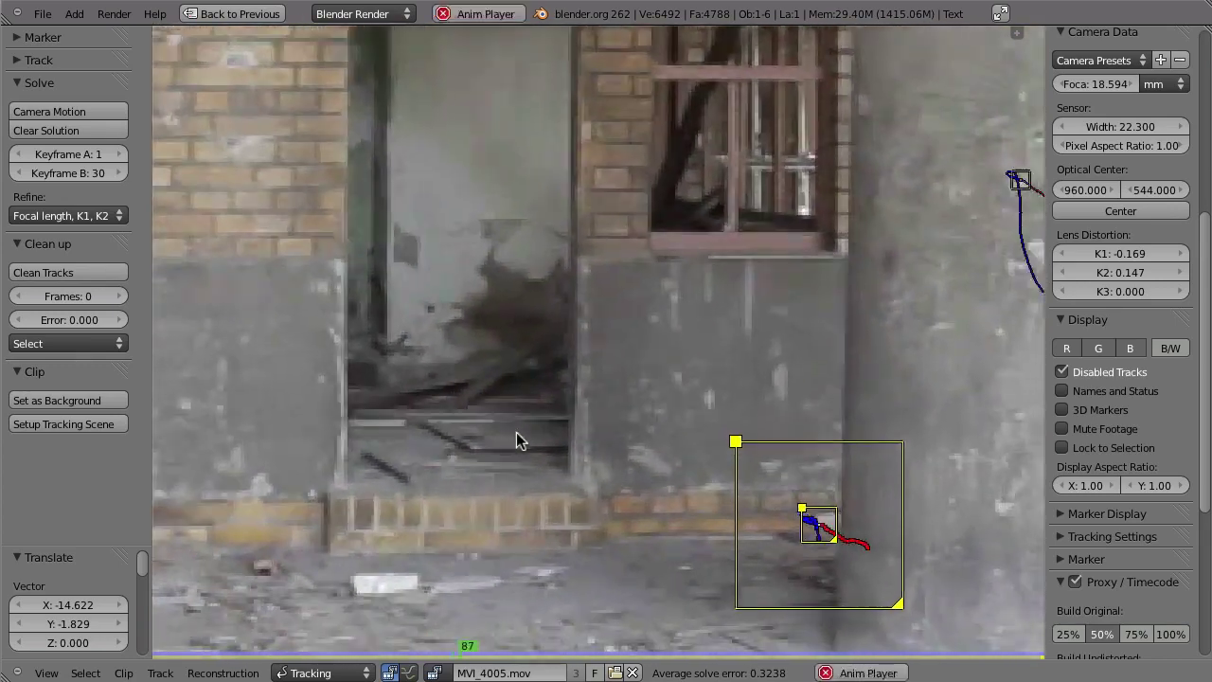
{"action": "key", "text": "alt+a"}
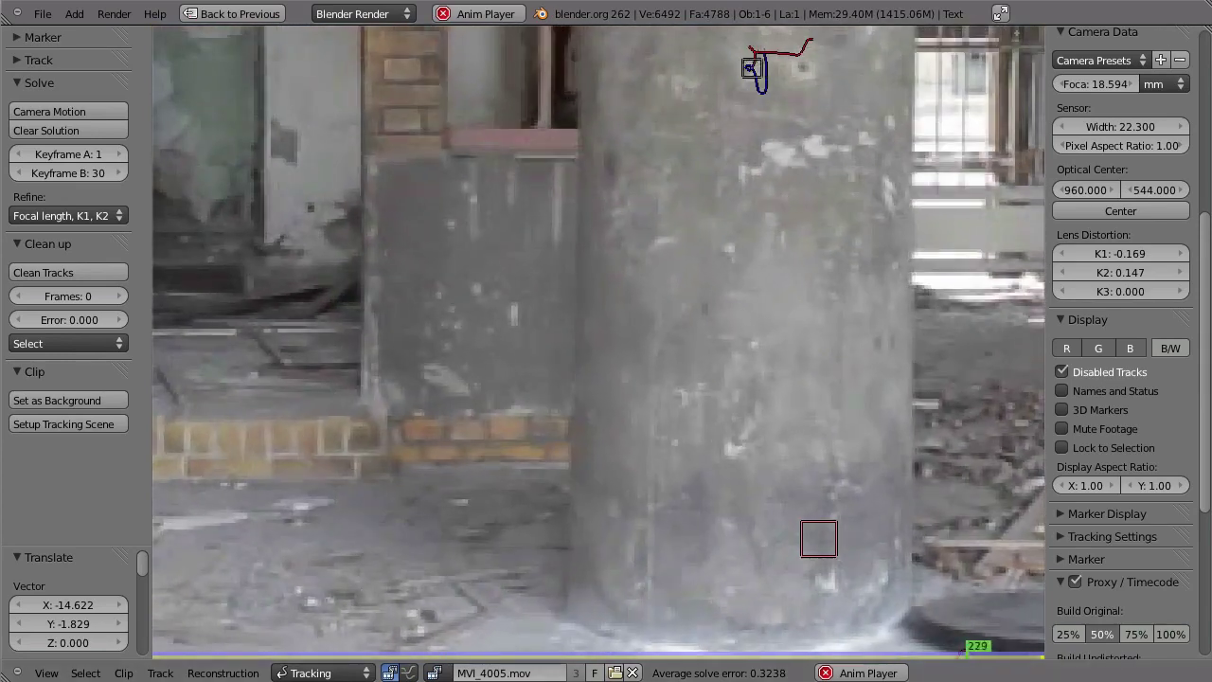
{"action": "left_click_drag", "start_coordinate": [977, 651], "coordinate": [816, 646]}
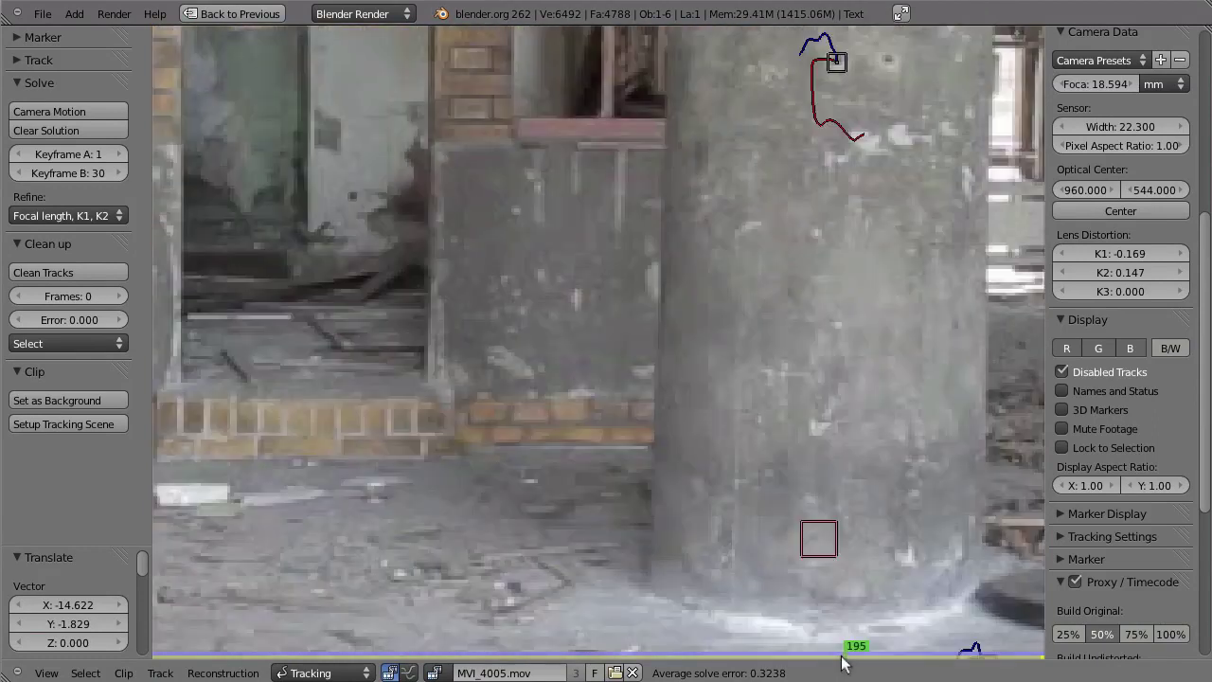
{"action": "left_click_drag", "start_coordinate": [841, 660], "coordinate": [818, 660]}
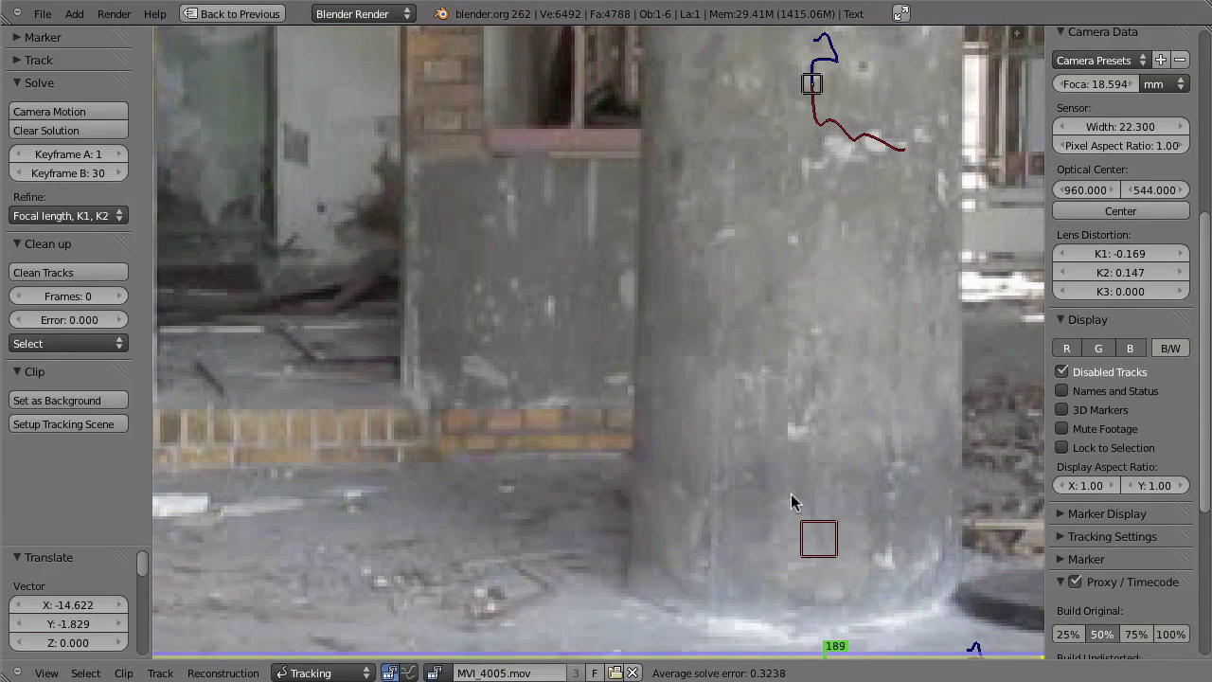
Re-render frame 189 in the compositing layout and enable the Vector pass for the Foreground render layer
{"action": "key", "text": "ctrl+Up"}
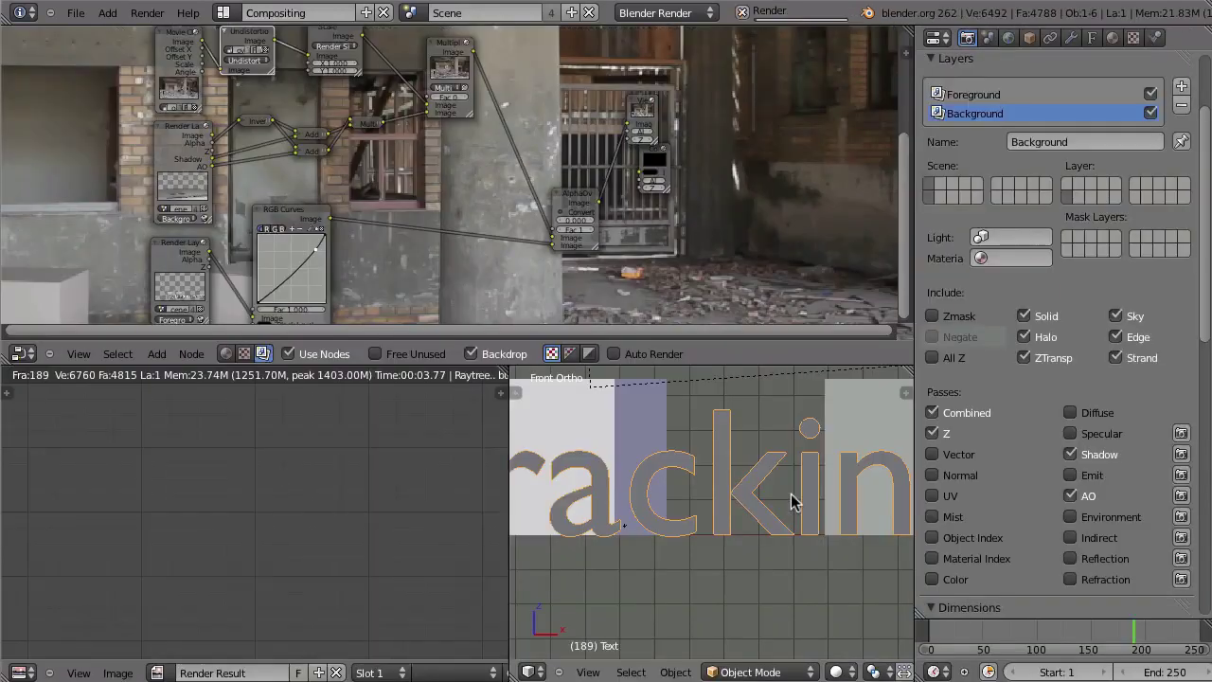
{"action": "key", "text": "ctrl+Up"}
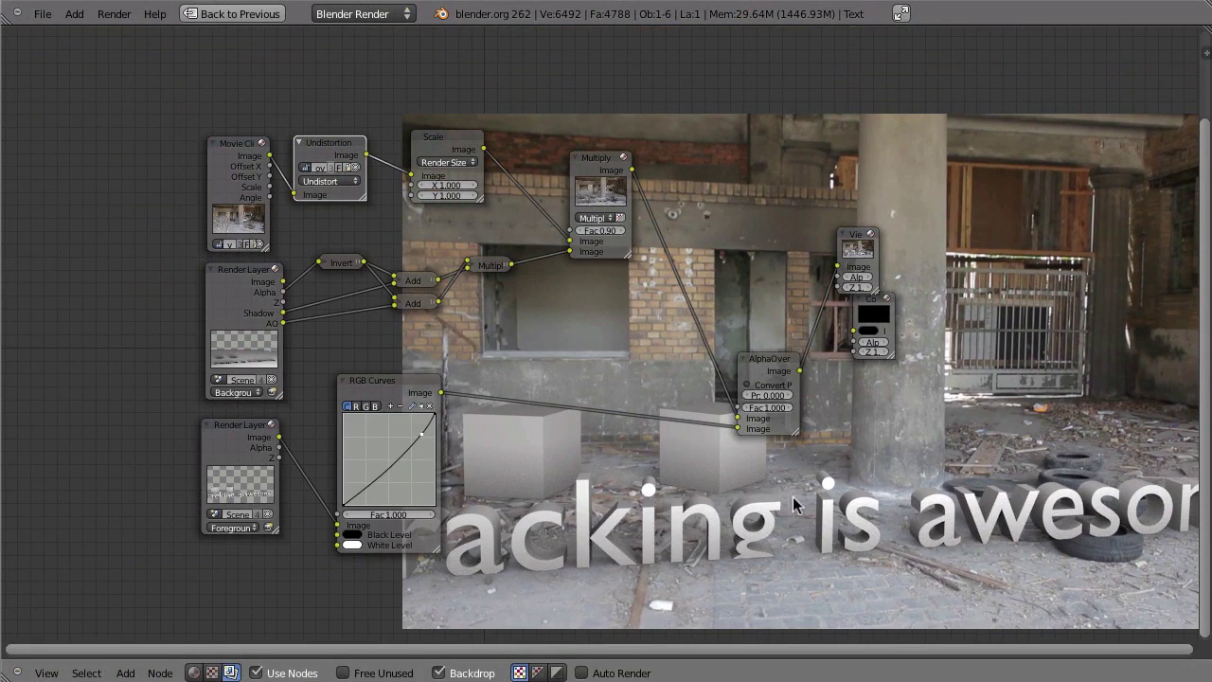
{"action": "key", "text": "ctrl+Up"}
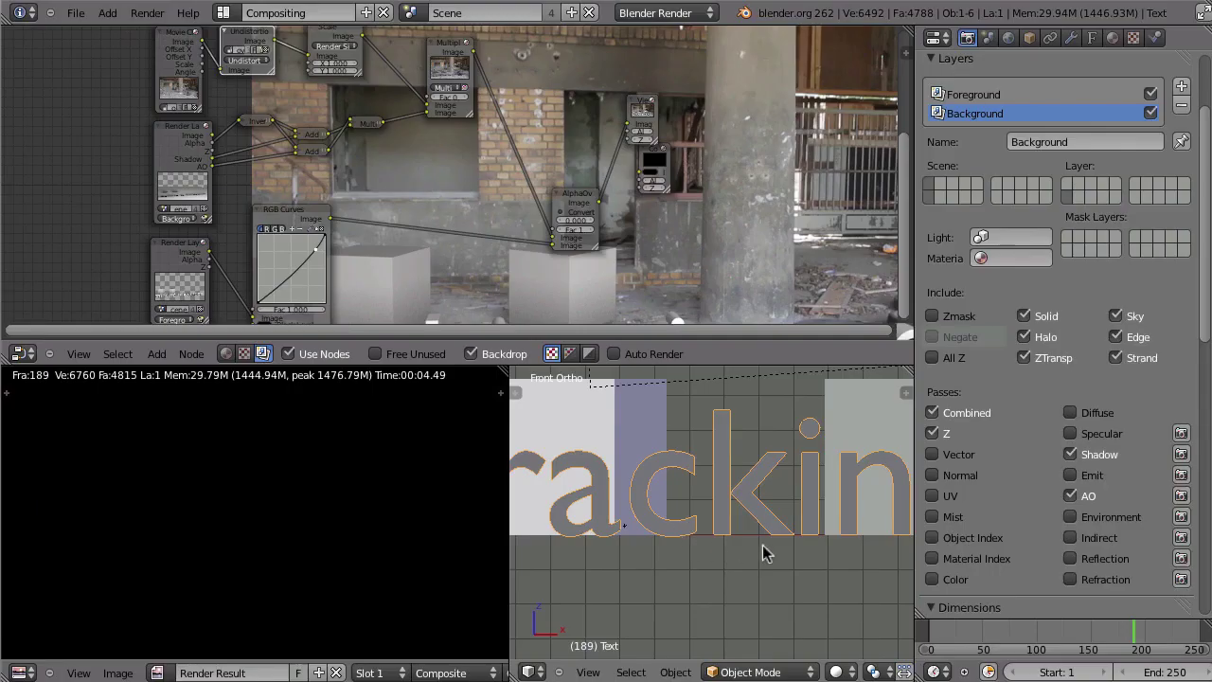
{"action": "left_click", "coordinate": [976, 93]}
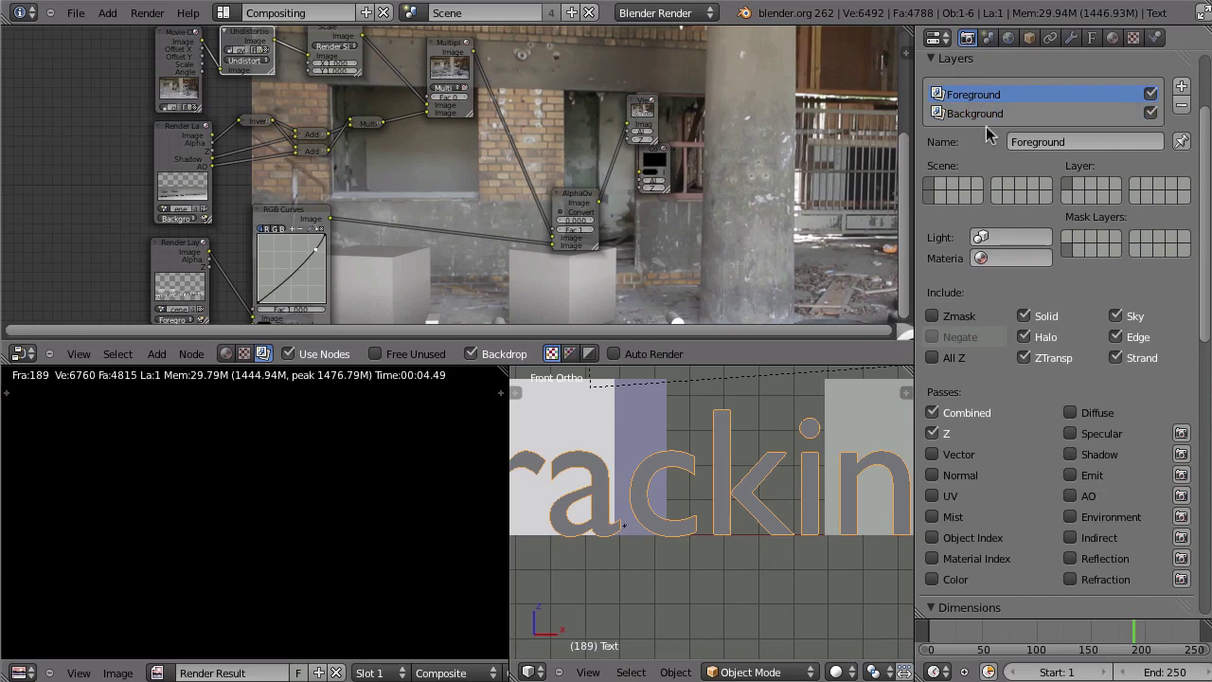
{"action": "left_click", "coordinate": [937, 455]}
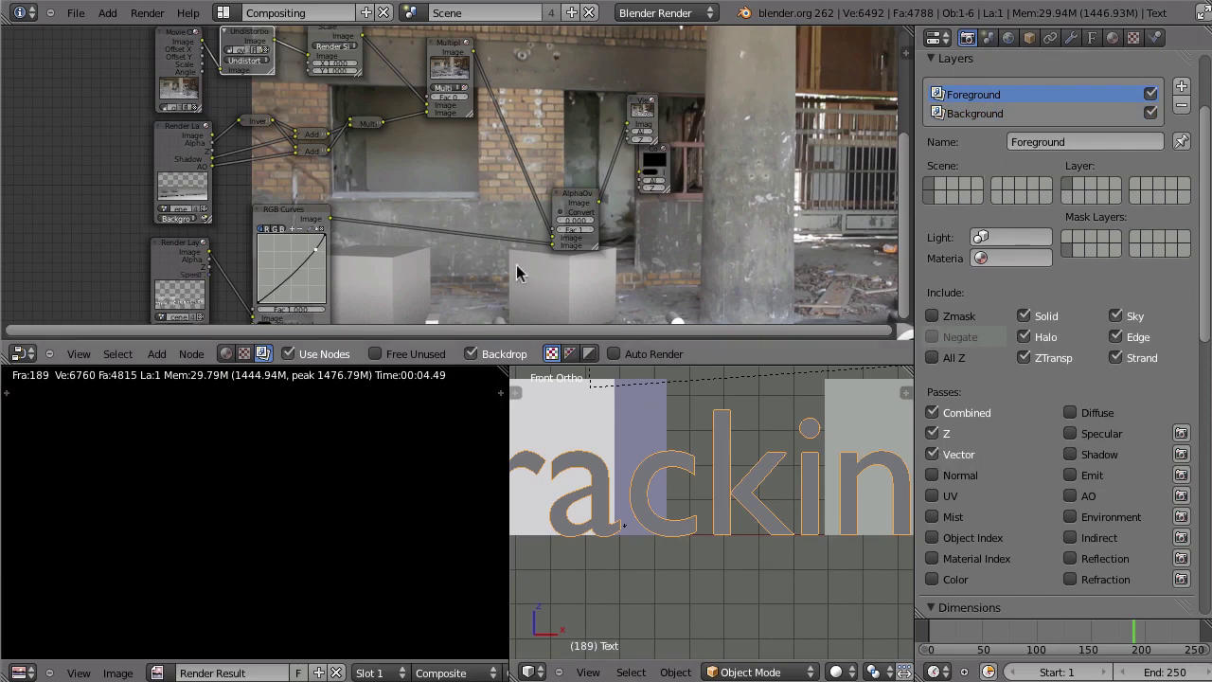
Maximize the node editor and move the Foreground Render Layers node slightly farther away from the RGB Curves node
{"action": "key", "text": "ctrl+Up"}
{"action": "scroll", "coordinate": [298, 406], "scroll_direction": "up", "scroll_amount": 2}
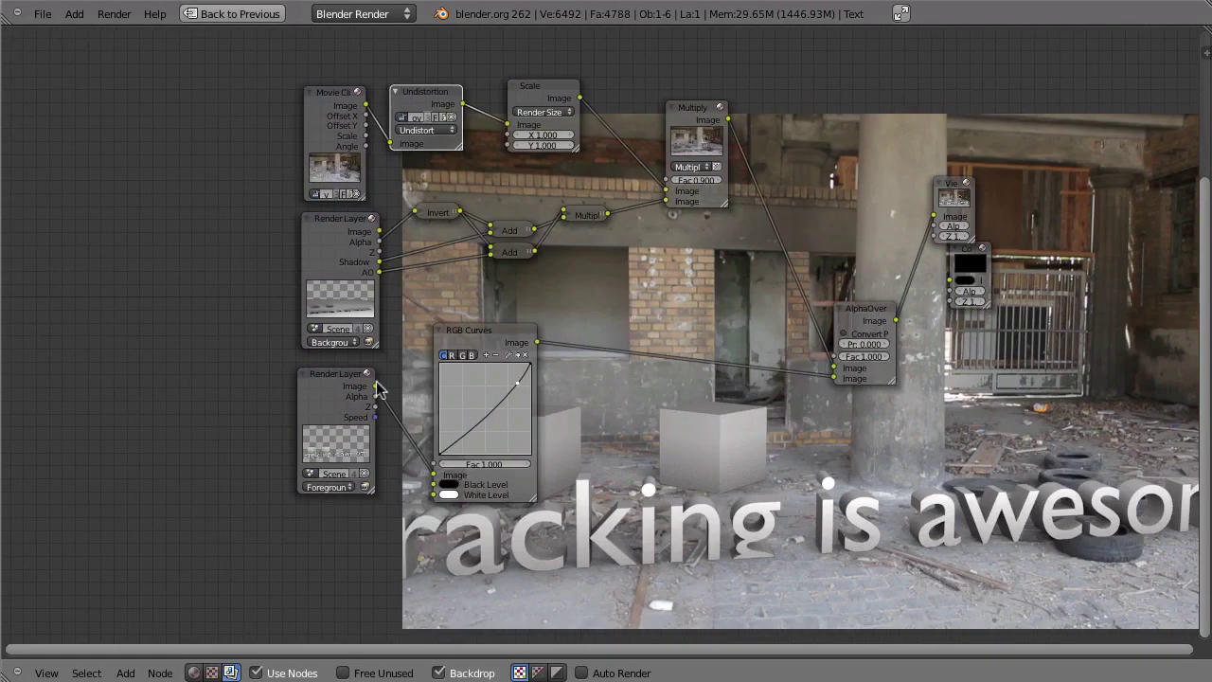
{"action": "scroll", "coordinate": [379, 387], "scroll_direction": "down", "scroll_amount": 3}
{"action": "scroll", "coordinate": [389, 436], "scroll_direction": "up", "scroll_amount": 5}
{"action": "scroll", "coordinate": [398, 409], "scroll_direction": "up", "scroll_amount": 3}
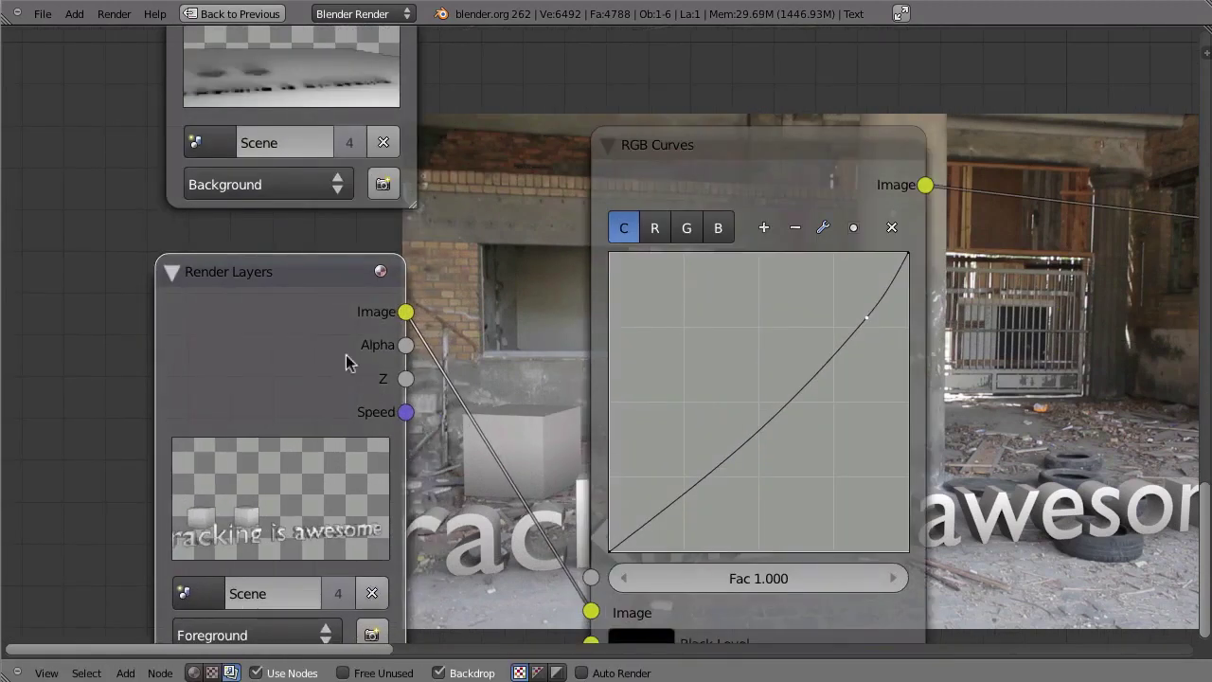
{"action": "left_click_drag", "start_coordinate": [346, 354], "coordinate": [302, 346]}
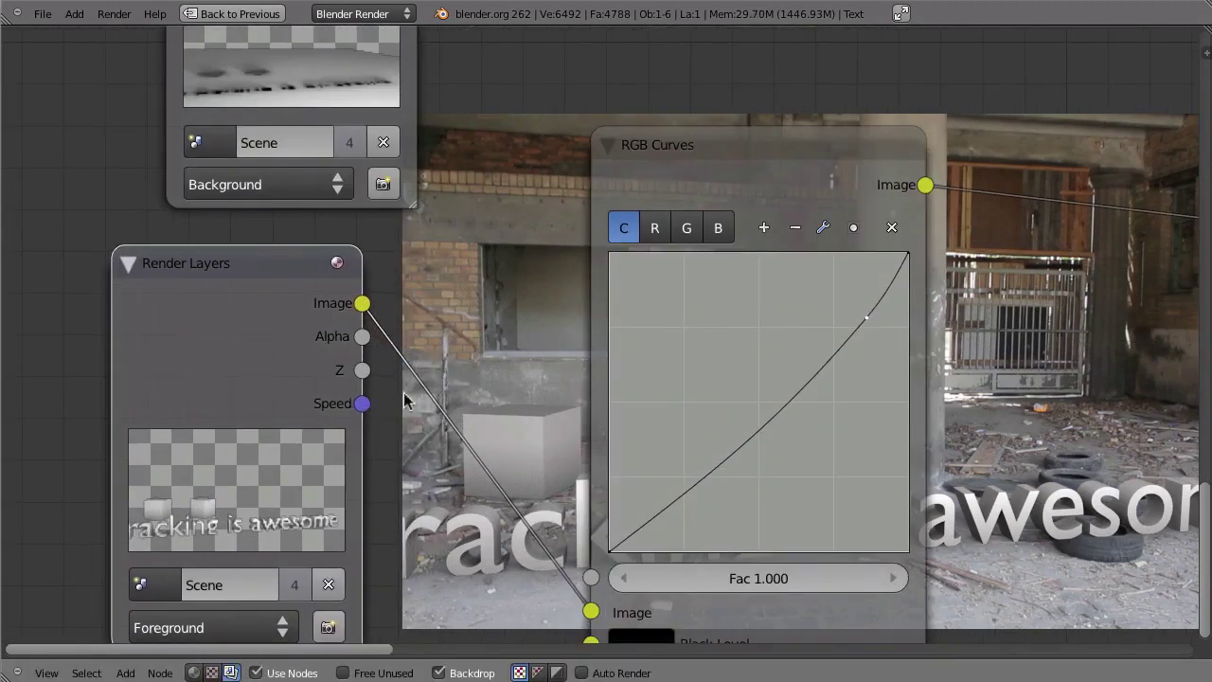
Insert a Vector Blur node into the link between the RGB Curves and AlphaOver nodes
{"action": "scroll", "coordinate": [449, 421], "scroll_direction": "down", "scroll_amount": 4}
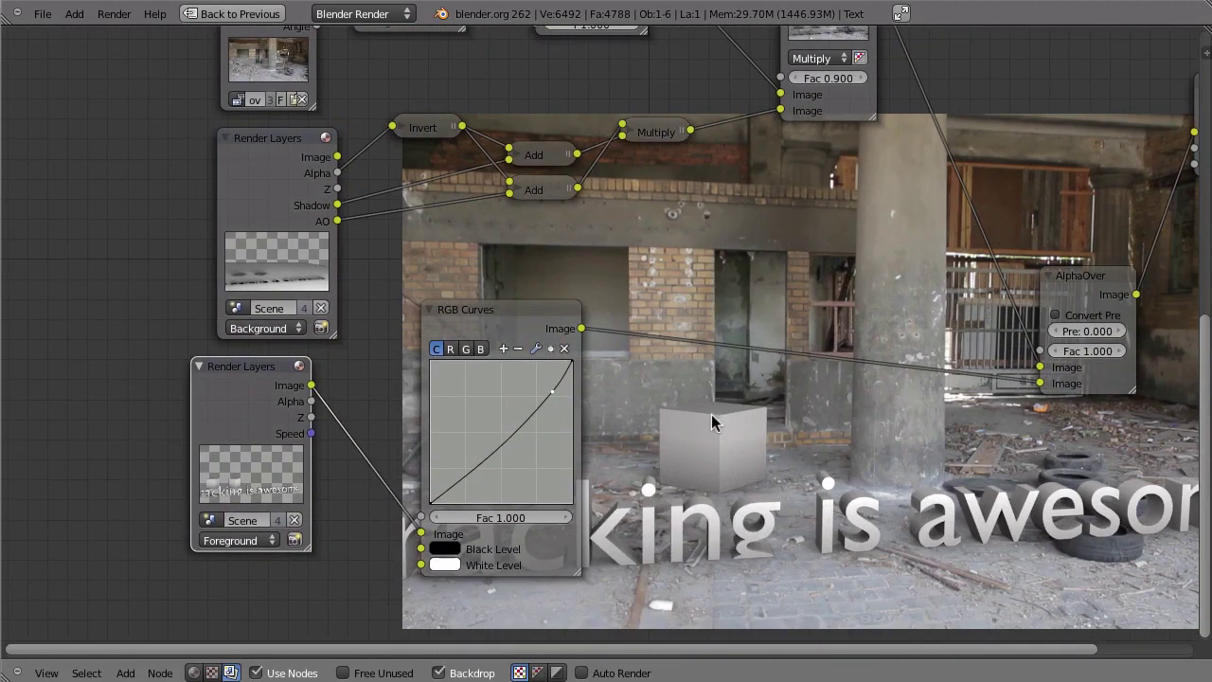
{"action": "key", "text": "shift+a"}
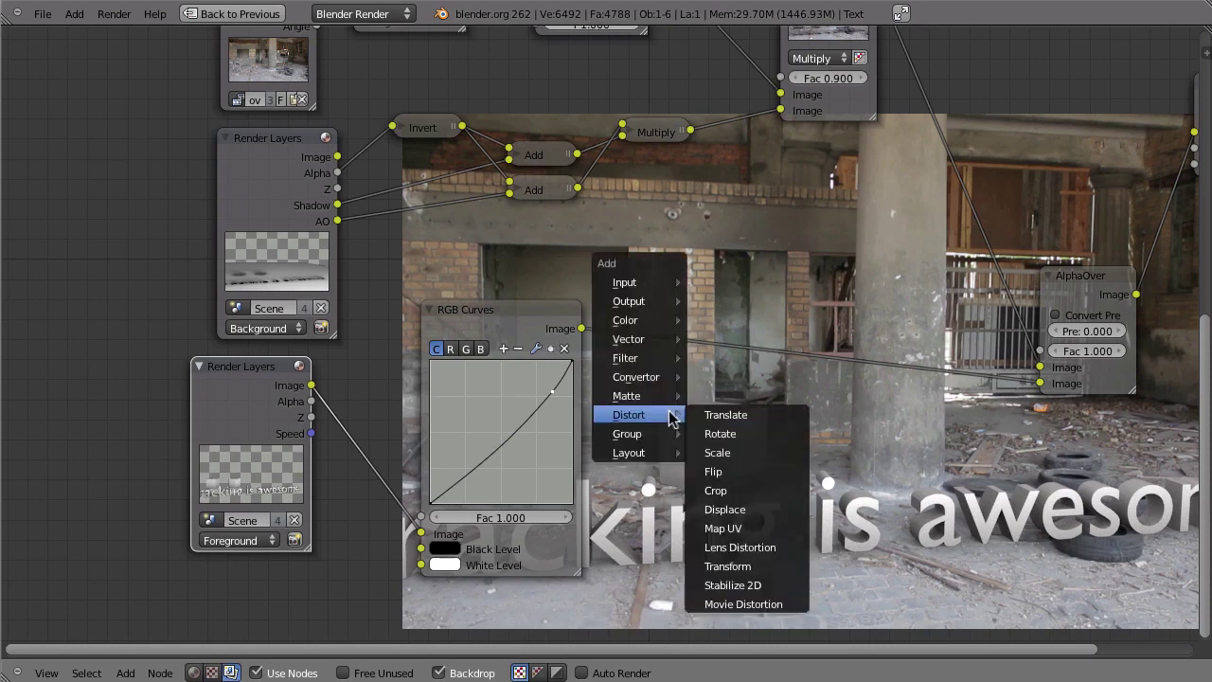
{"action": "mouse_move", "coordinate": [626, 358]}
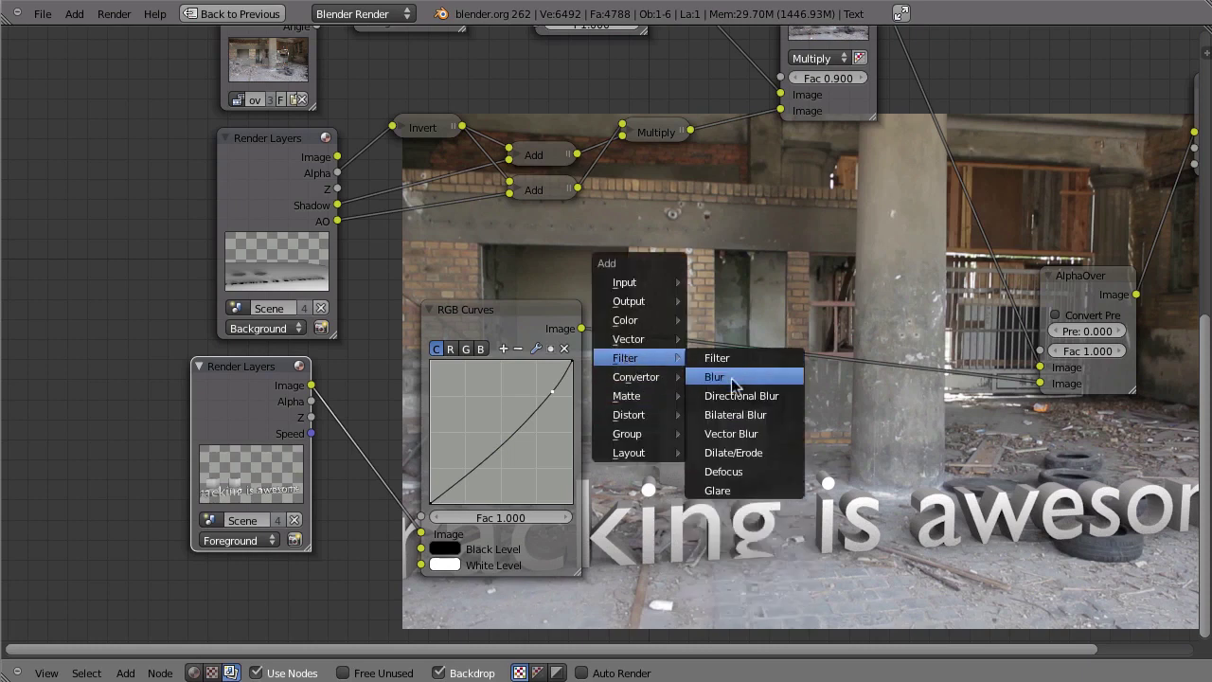
{"action": "left_click", "coordinate": [773, 435]}
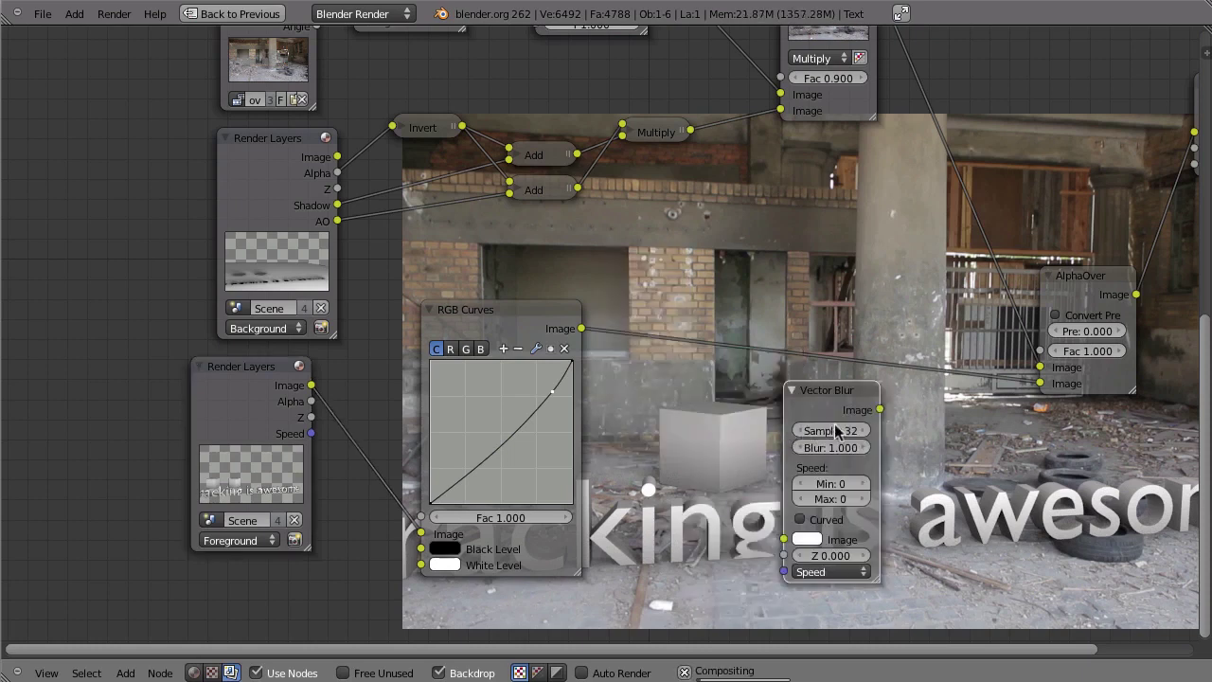
{"action": "left_click", "coordinate": [797, 322]}
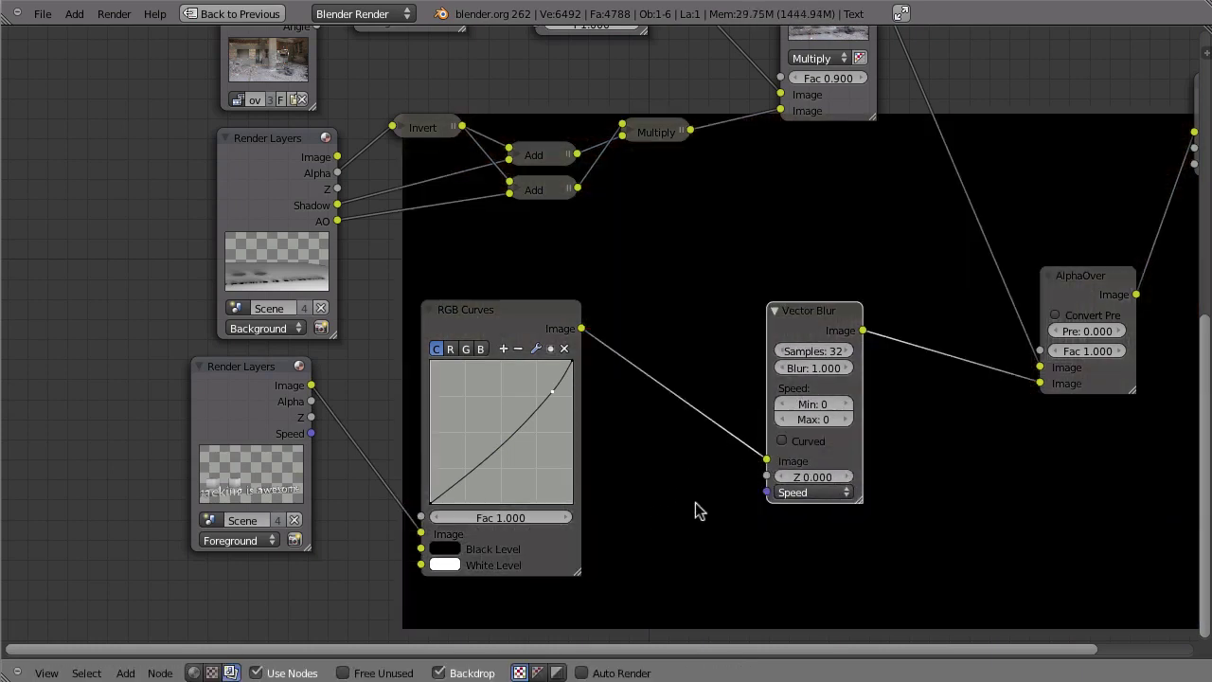
Connect the Foreground layer's Z and Speed outputs to the matching Vector Blur inputs and re-render the frame
{"action": "left_click_drag", "start_coordinate": [310, 417], "coordinate": [767, 476]}
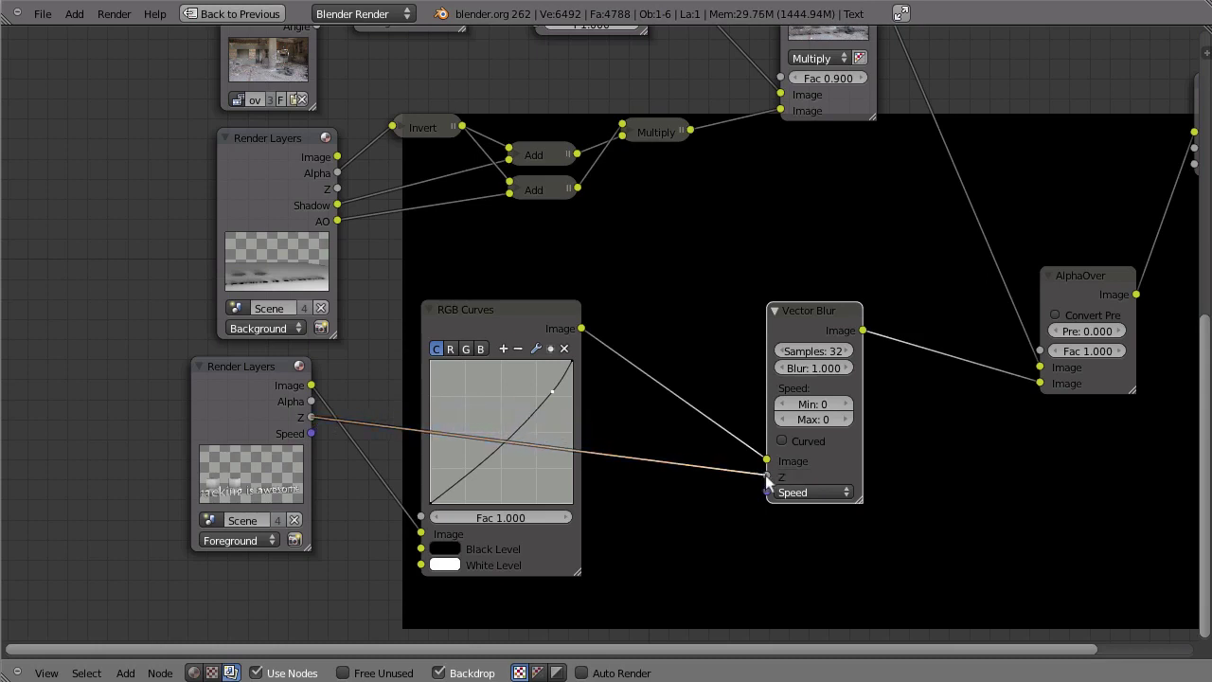
{"action": "left_click_drag", "start_coordinate": [315, 435], "coordinate": [767, 492]}
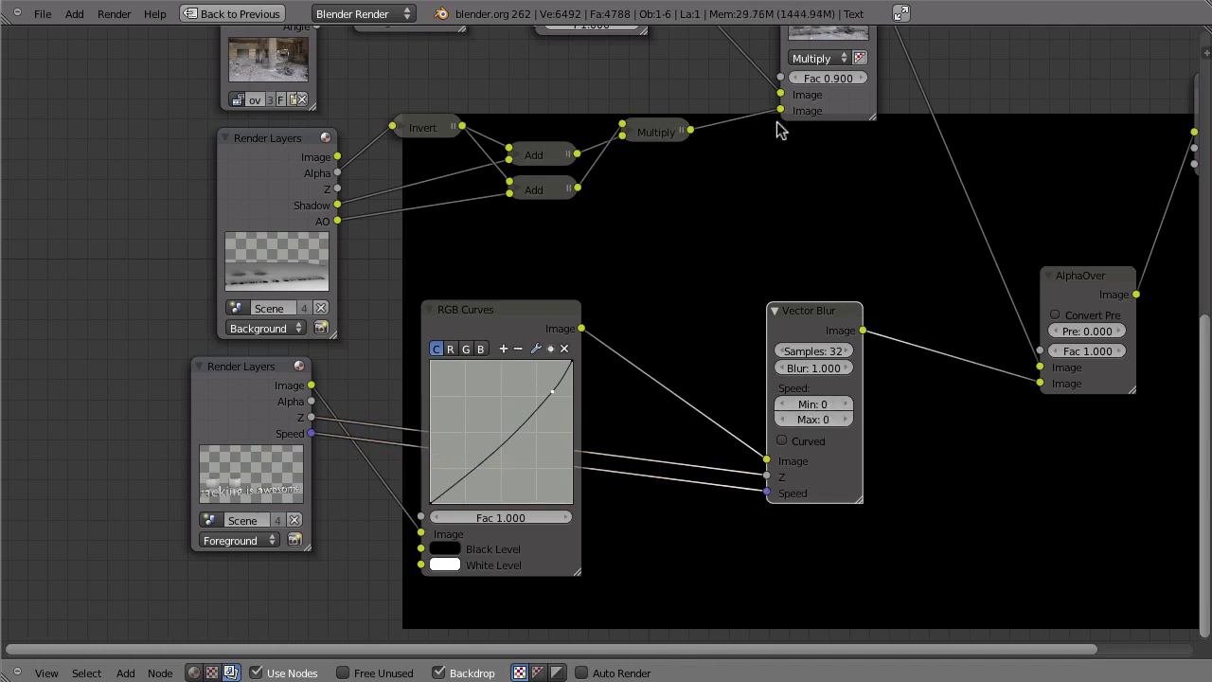
{"action": "key", "text": "F12"}
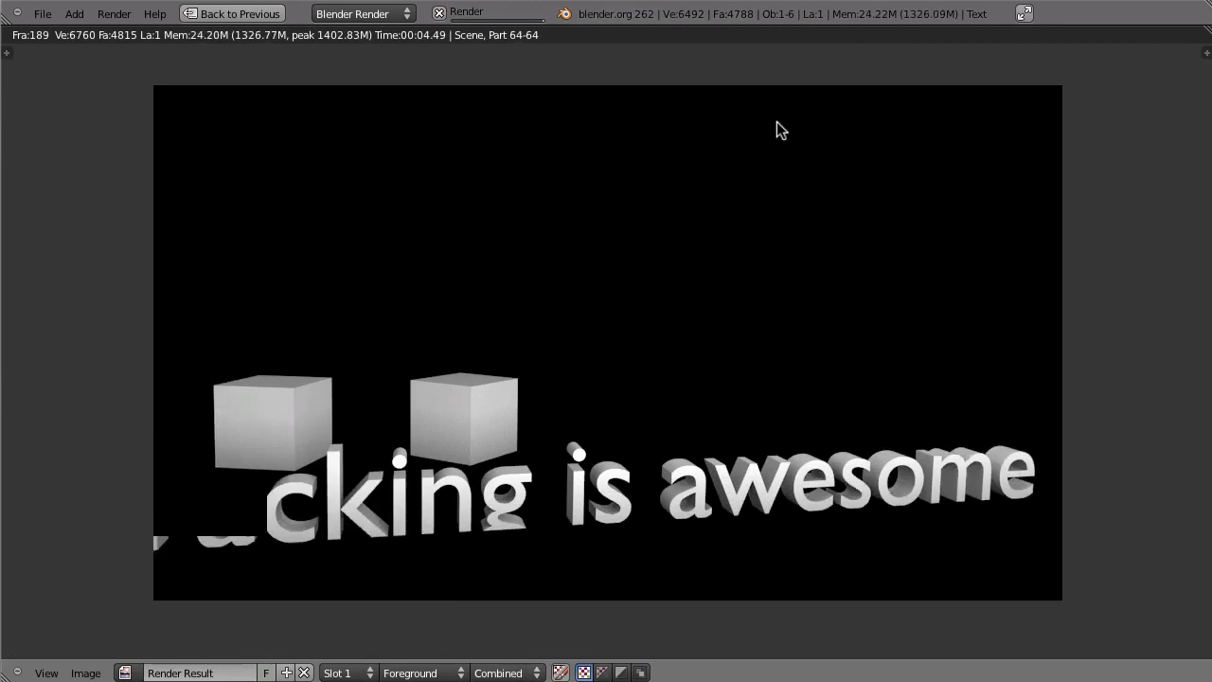
{"action": "key", "text": "Escape"}
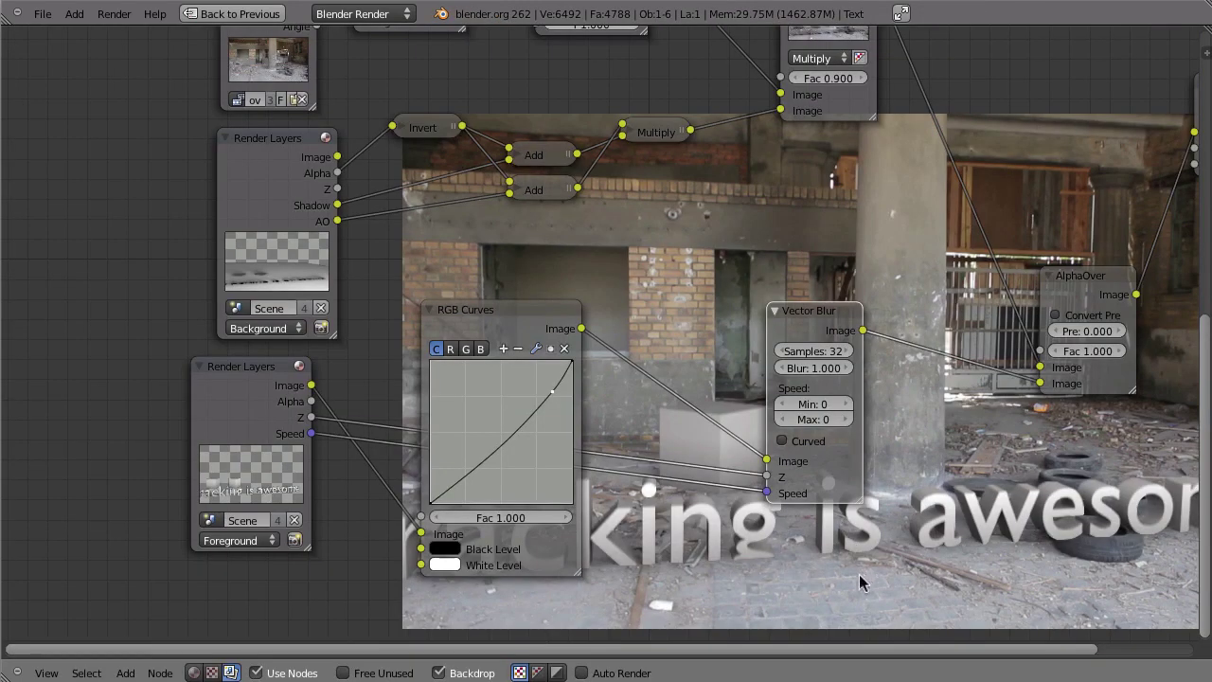
Set the Vector Blur node's Blur value to 0.750
{"action": "left_click", "coordinate": [812, 368]}
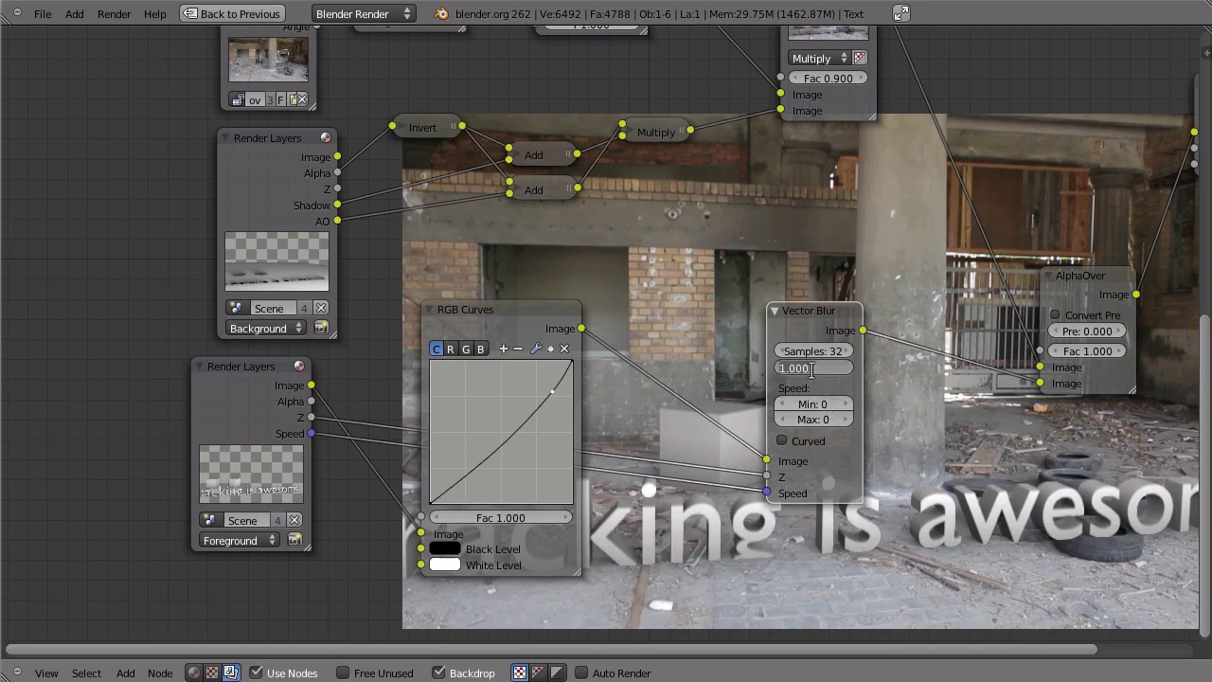
{"action": "key", "text": "BackSpace"}
{"action": "key", "text": "Return"}
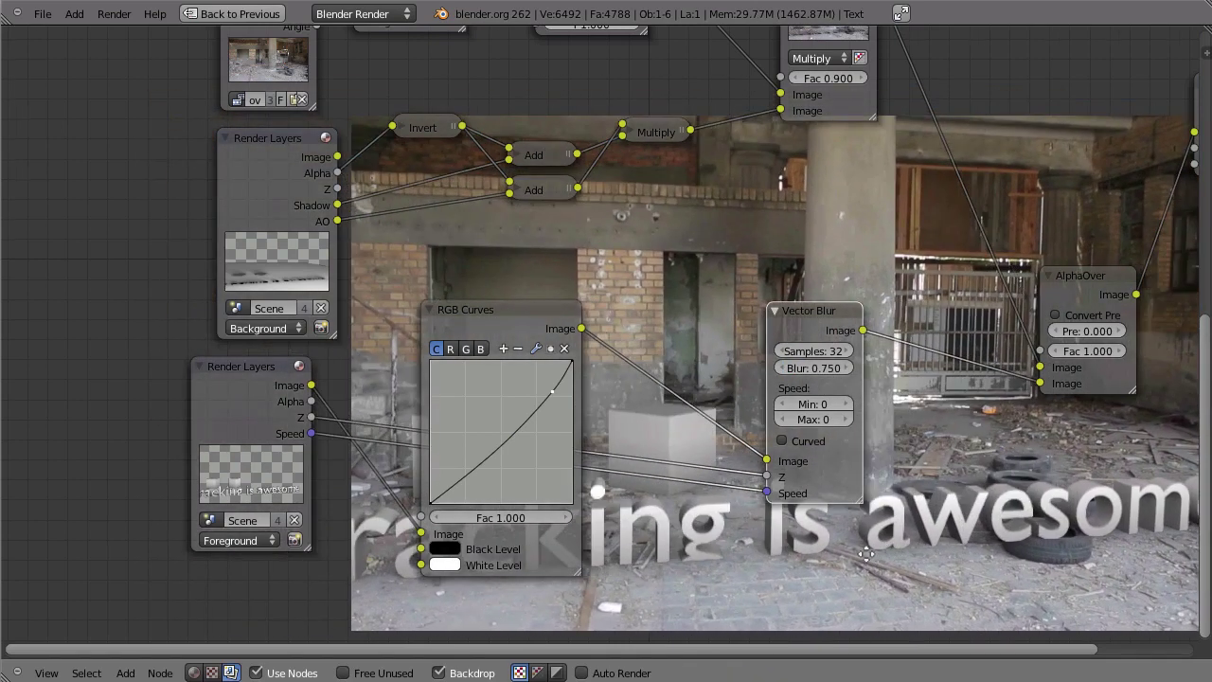
Leave the maximized node editor, collapse the Layers settings, and render the frame at 100% of the 1920 × 1088 resolution
{"action": "middle_click_drag", "start_coordinate": [864, 553], "coordinate": [580, 500]}
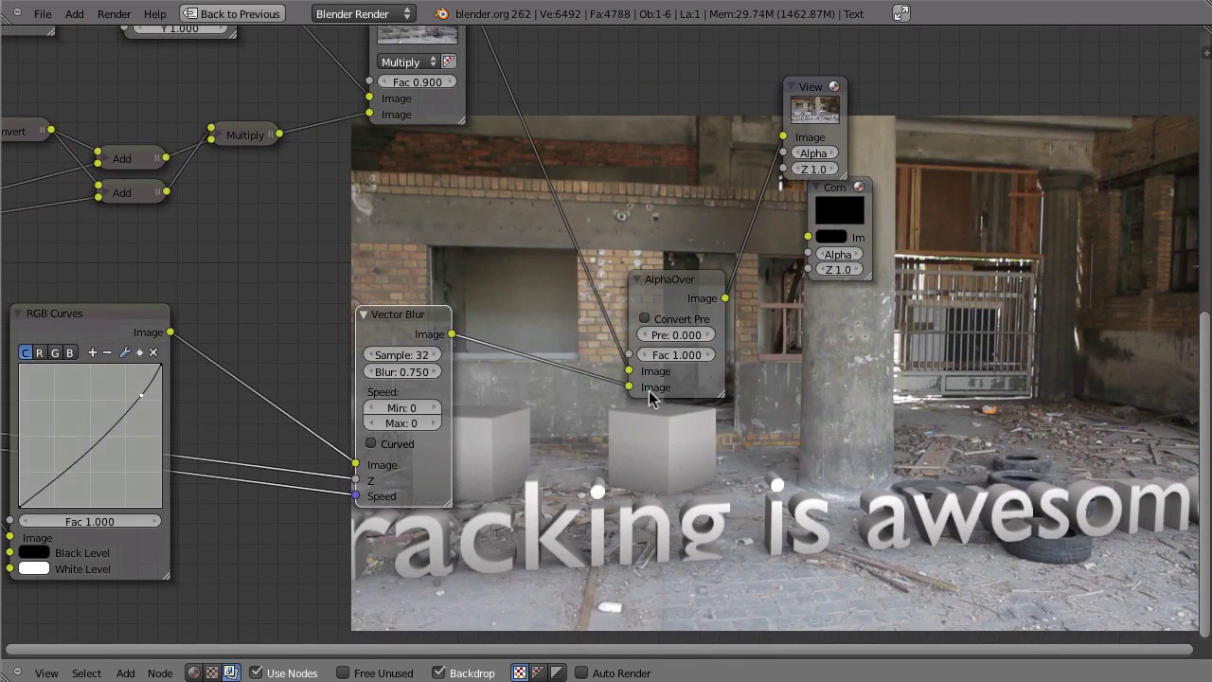
{"action": "key", "text": "ctrl+Up"}
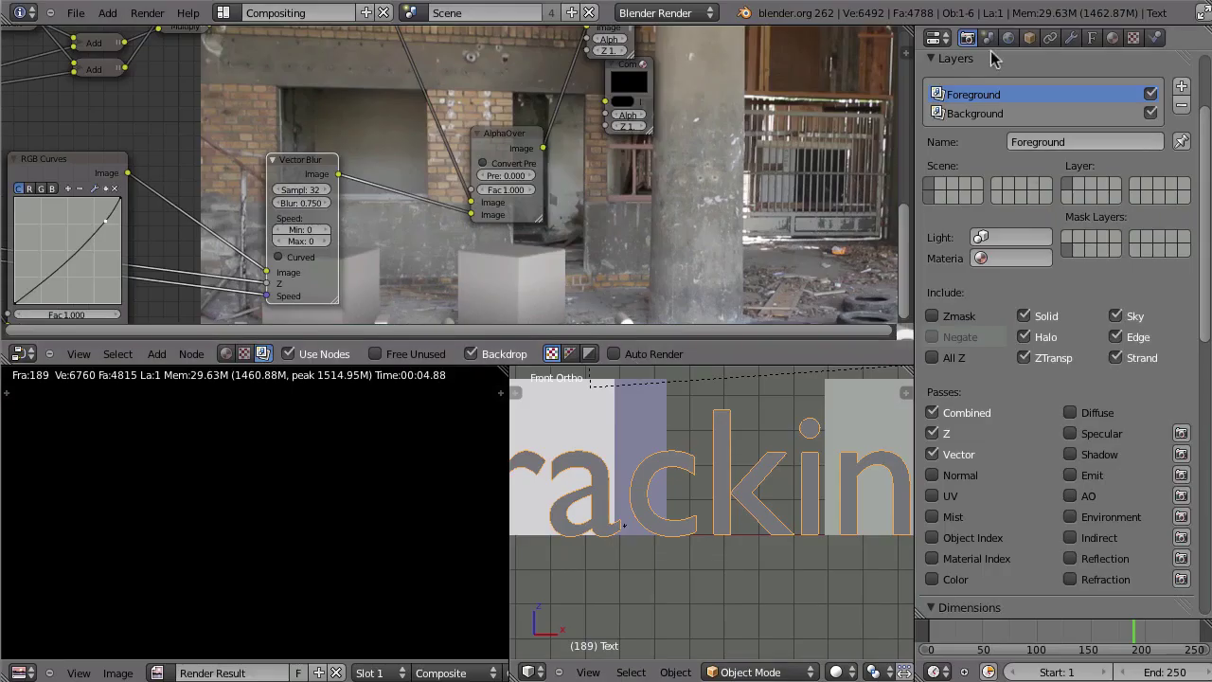
{"action": "scroll", "coordinate": [959, 213], "scroll_direction": "up", "scroll_amount": 5}
{"action": "left_click", "coordinate": [955, 176]}
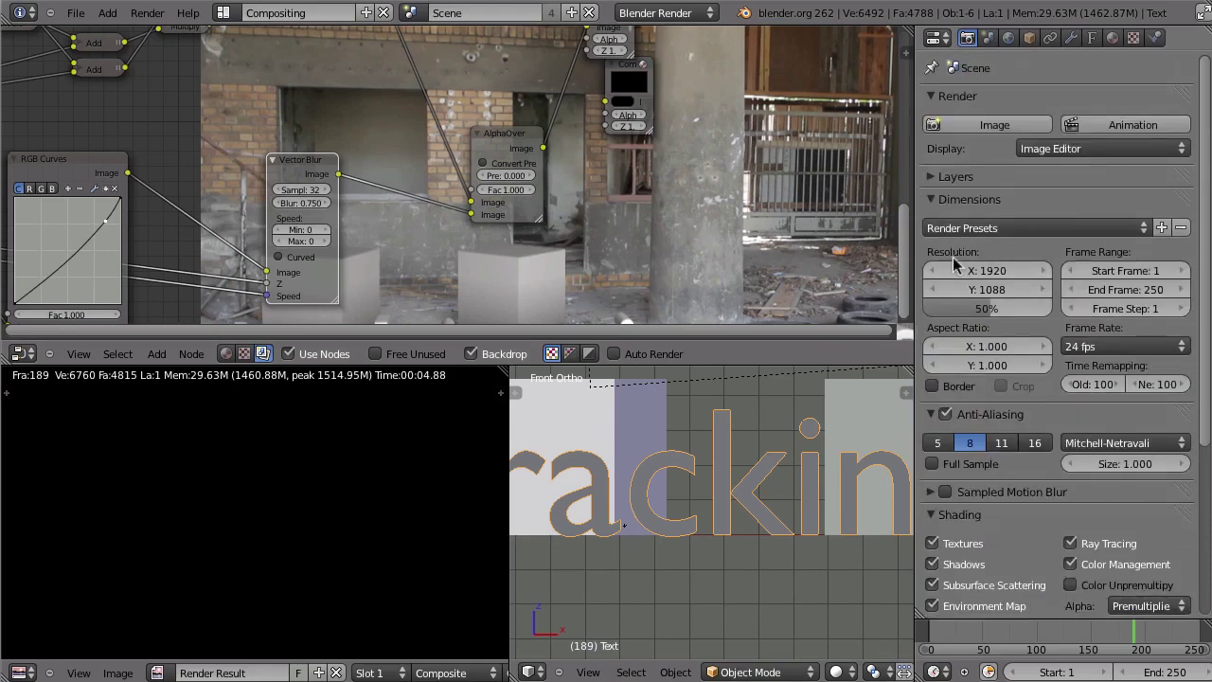
{"action": "left_click", "coordinate": [995, 124]}
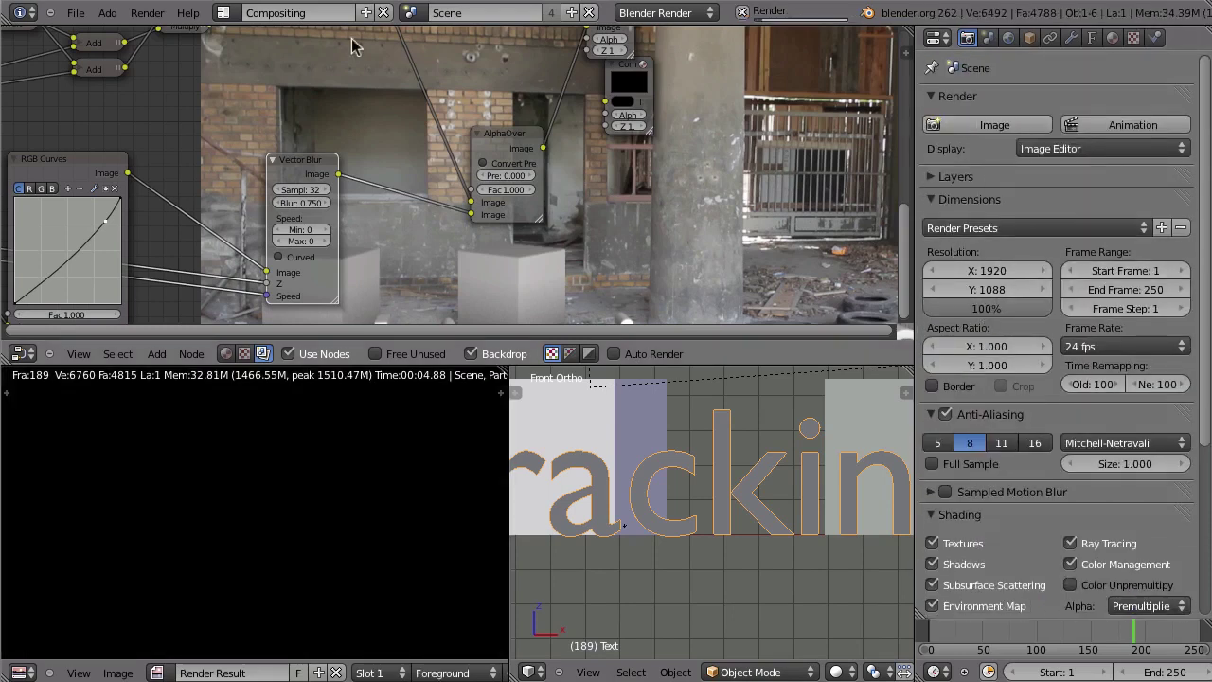
Set the footage Multiply node's Fac to 1.000 and connect the AlphaOver image output to the repositioned Composite node
{"action": "key", "text": "ctrl+Up"}
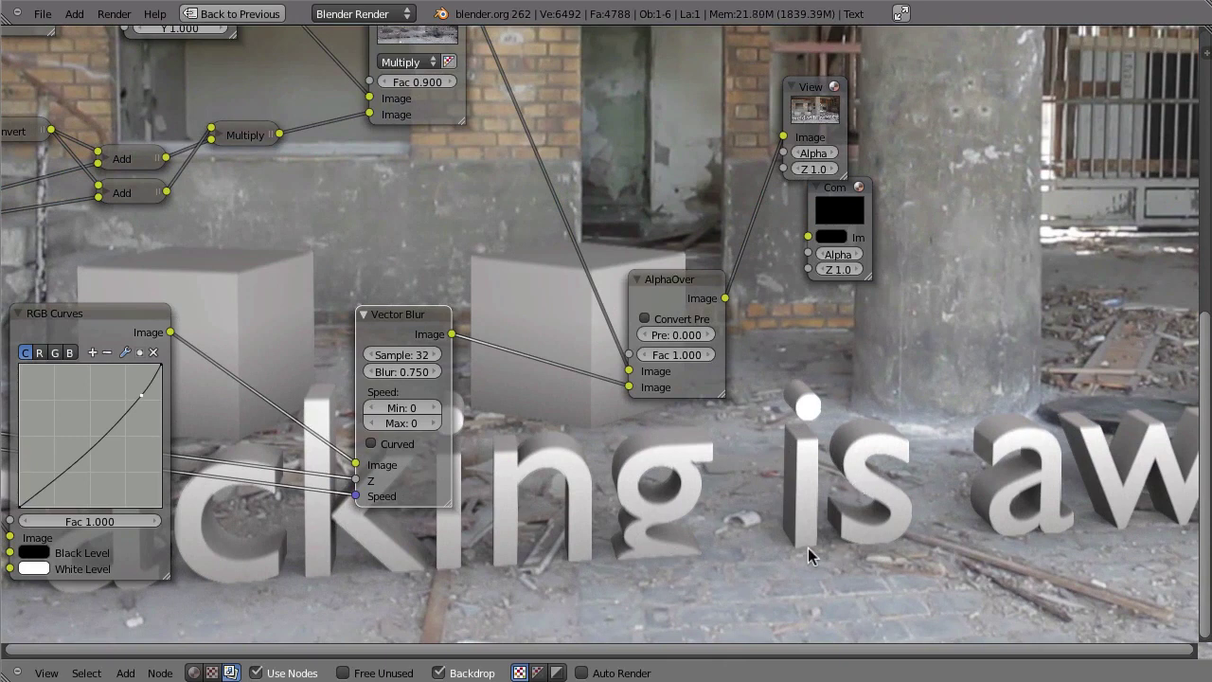
{"action": "middle_click_drag", "start_coordinate": [449, 138], "coordinate": [498, 178]}
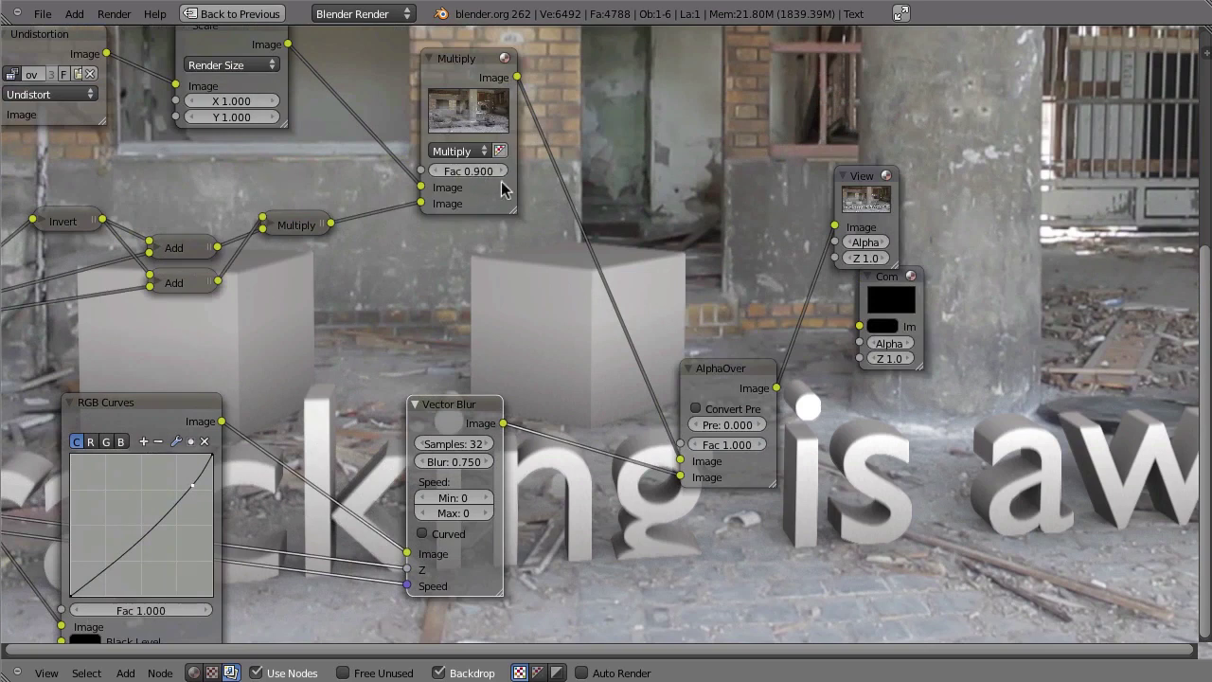
{"action": "left_click", "coordinate": [500, 171]}
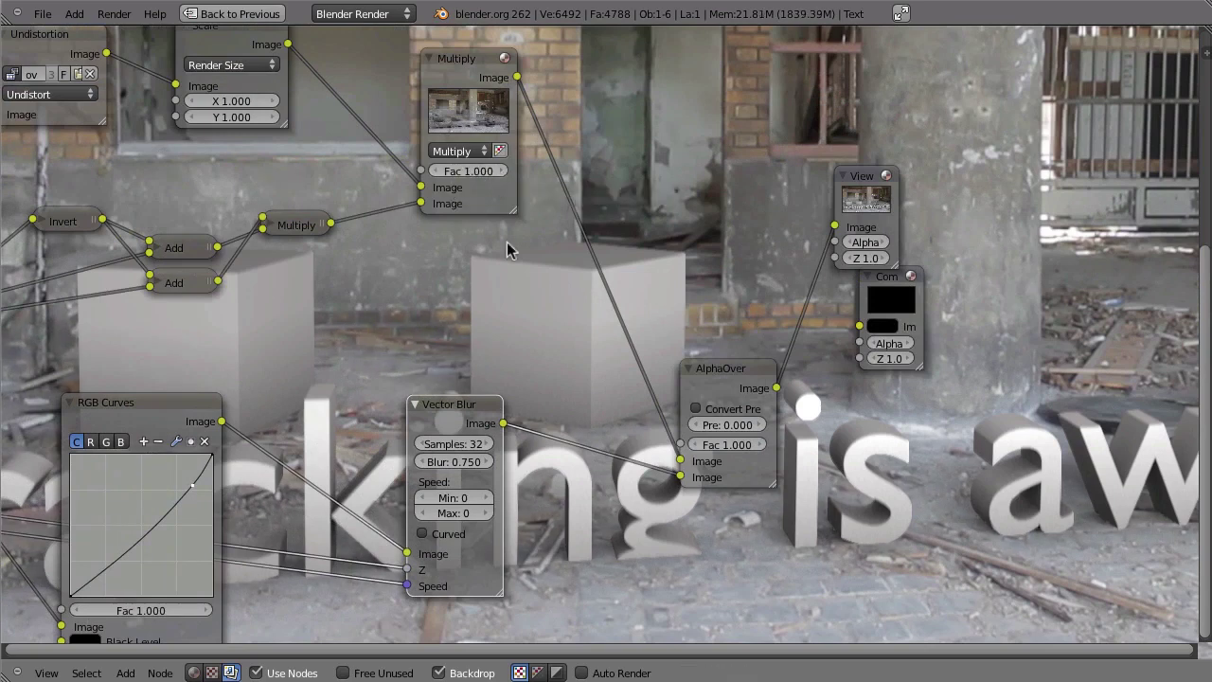
{"action": "key", "text": "alt+a"}
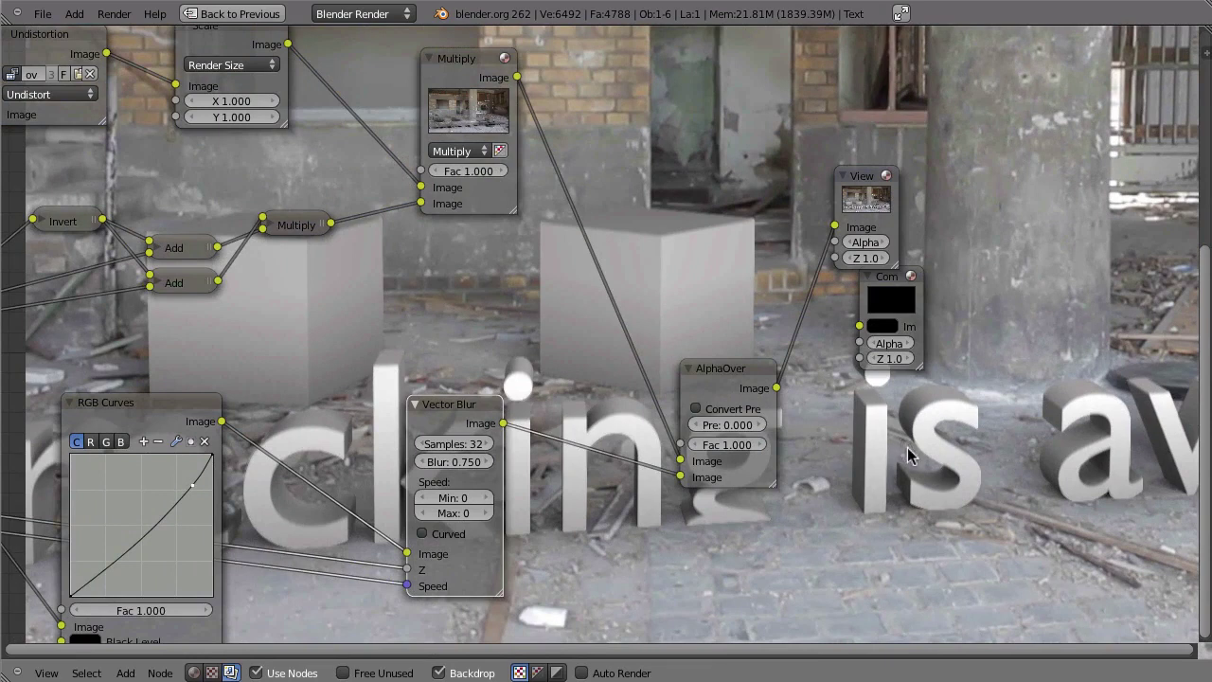
{"action": "left_click_drag", "start_coordinate": [776, 387], "coordinate": [851, 398]}
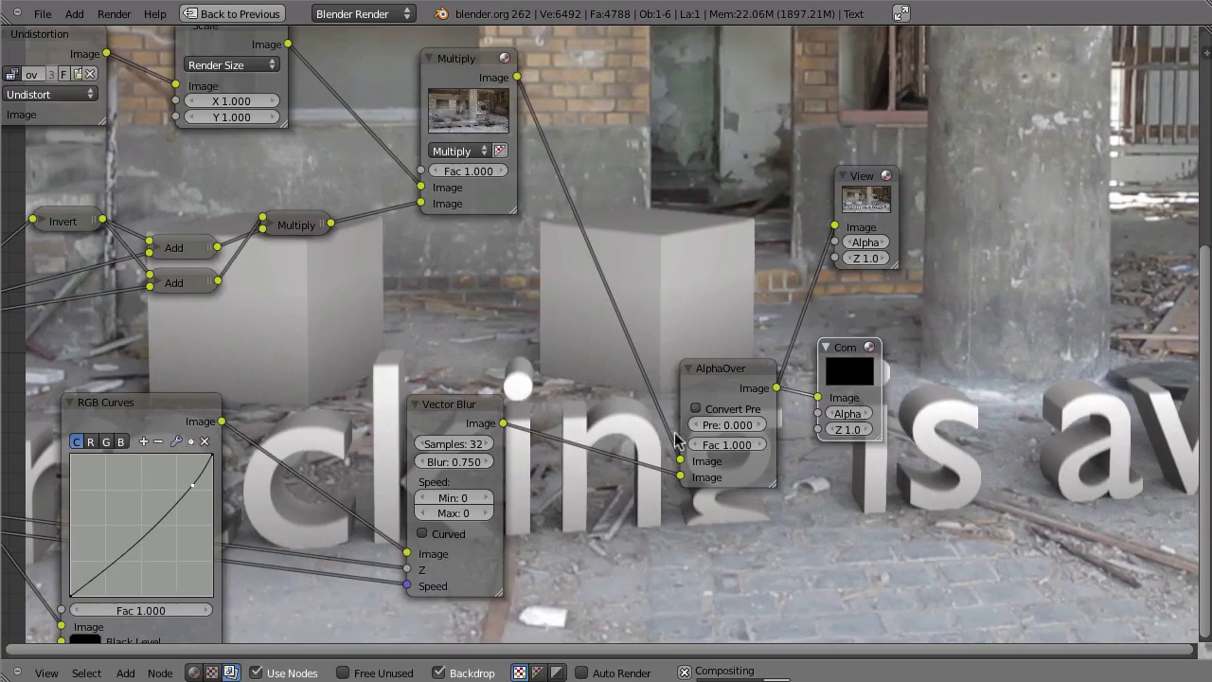